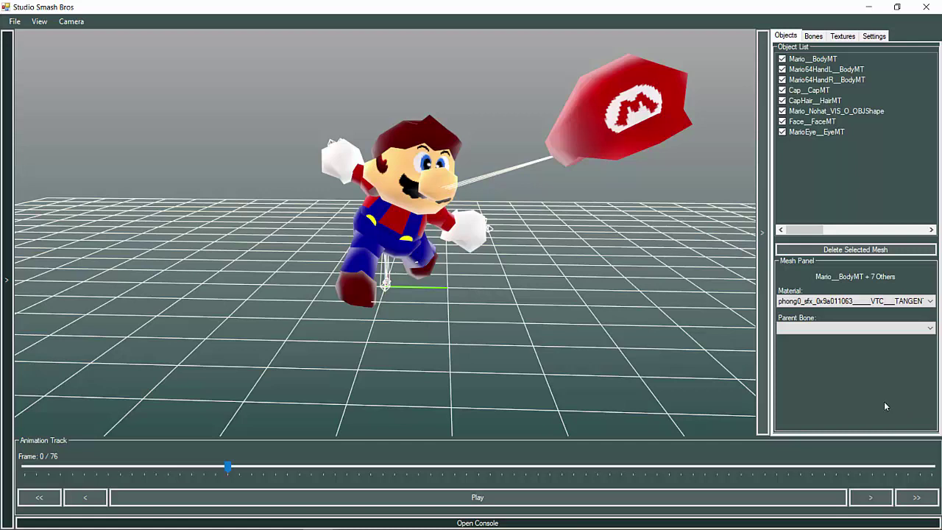
Step: Switch to Chrome, open the linked 2019 Top Contributors blog post, examine the contributor list, and close the post
mouse_move(541, 525)
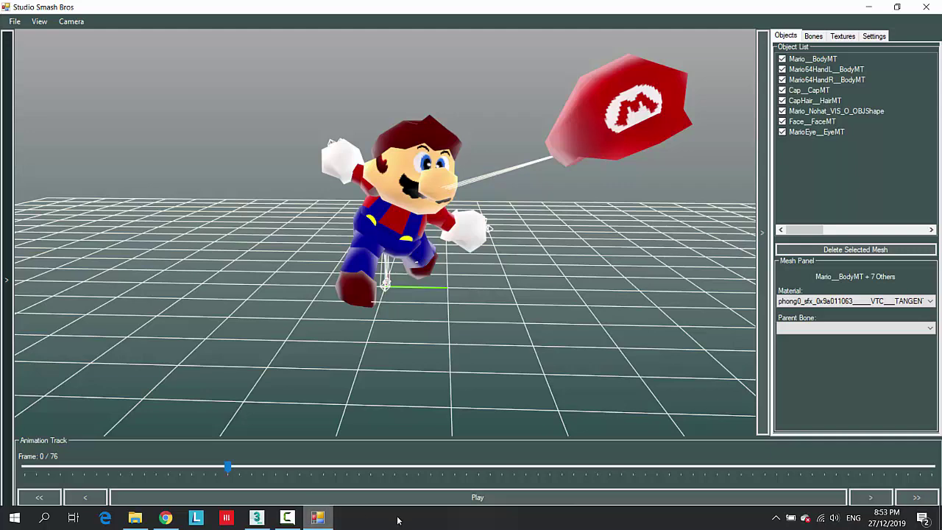
left_click(166, 518)
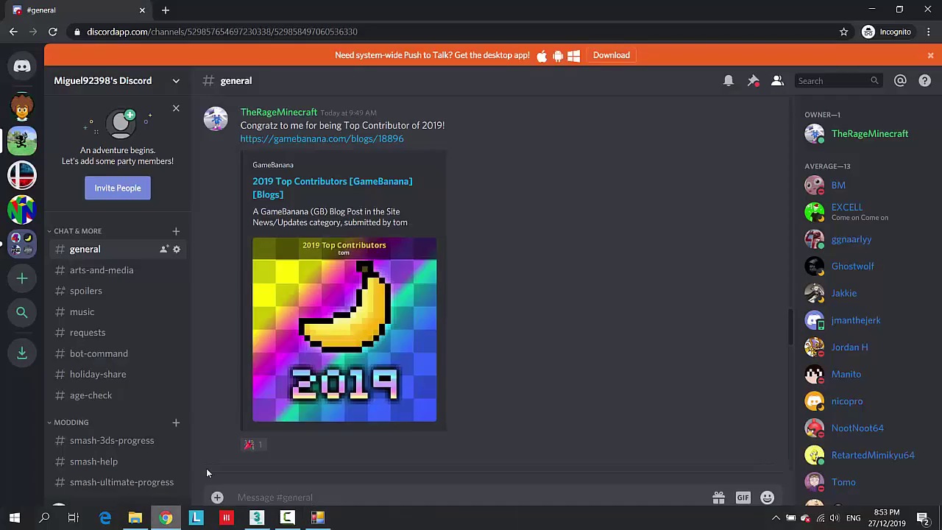
left_click(352, 139)
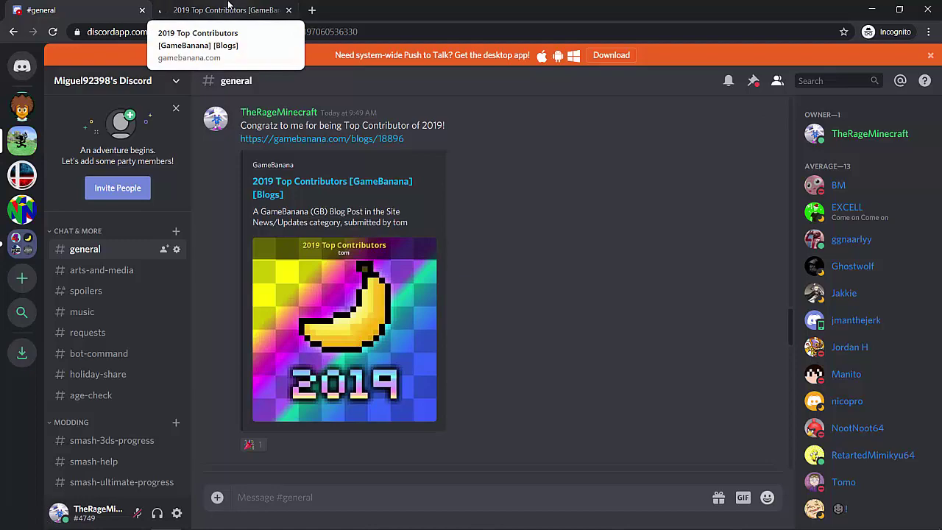
left_click(228, 5)
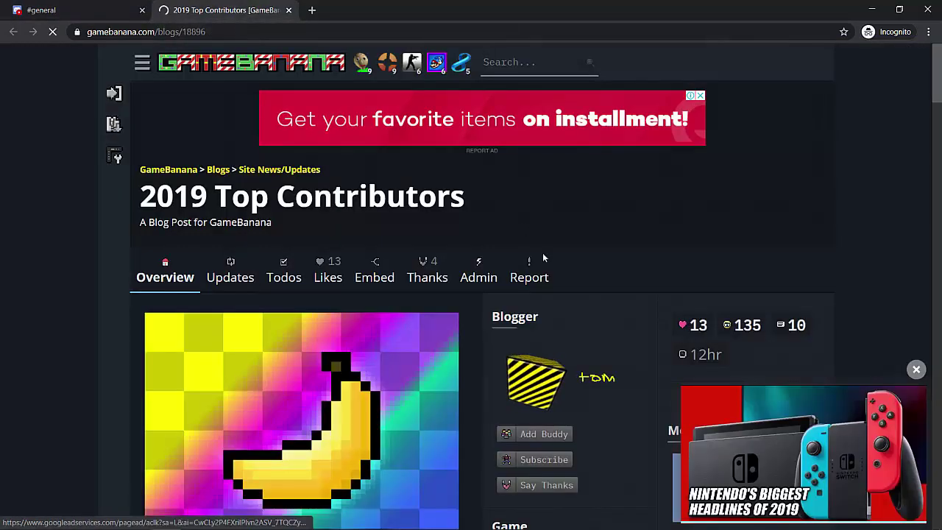
left_click(917, 369)
scroll(871, 354, "down", 10)
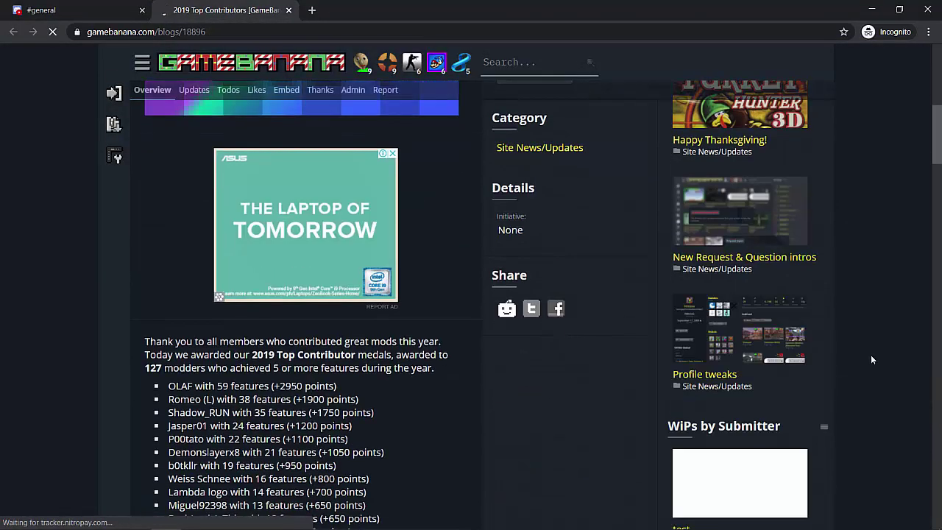
double_click(198, 301)
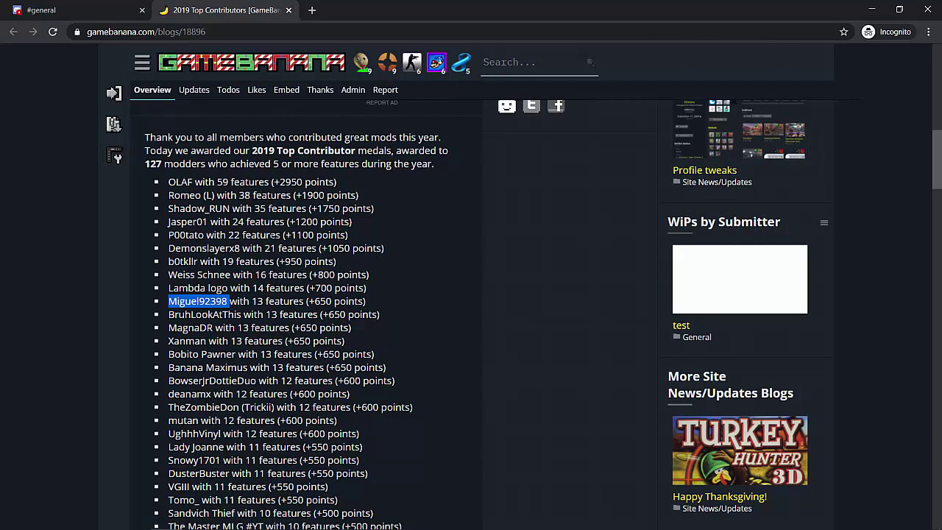
left_click(268, 301)
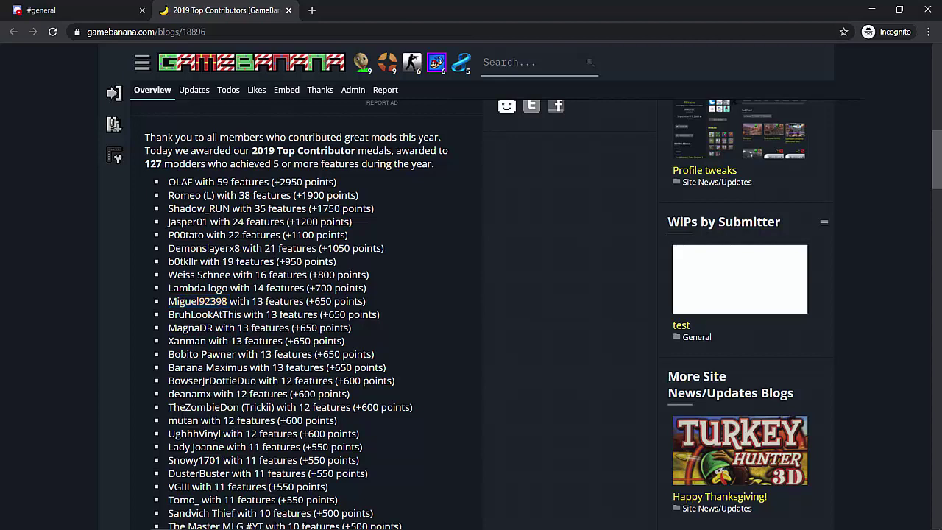
middle_click(487, 333)
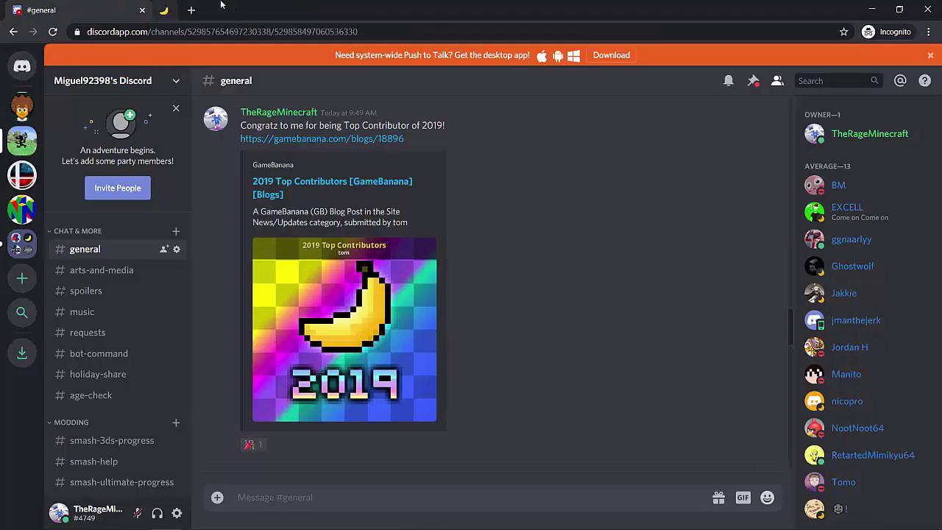
left_click(289, 9)
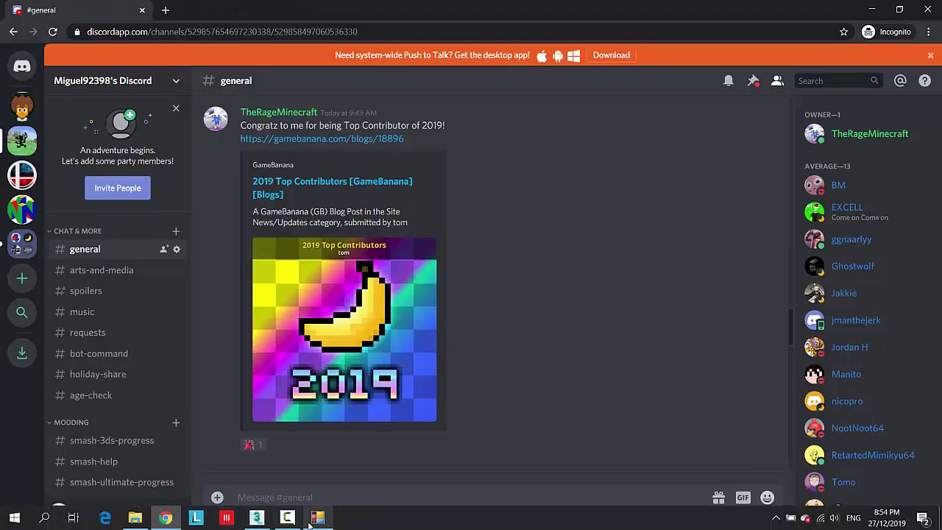
Step: Switch back to Studio Smash Bros and hide the Cap__CapMT and CapHair__HairMT meshes
left_click(318, 517)
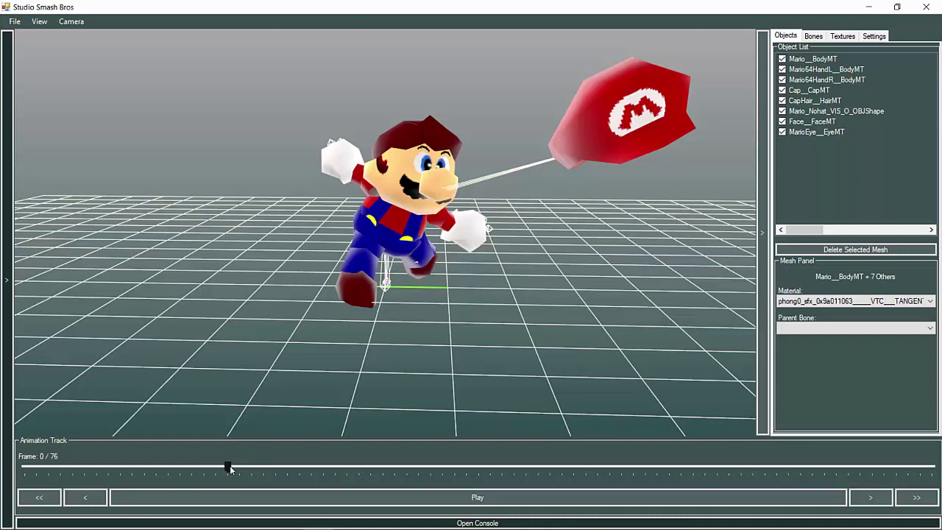
left_click(781, 90)
left_click(781, 90)
left_click(783, 101)
left_click(782, 90)
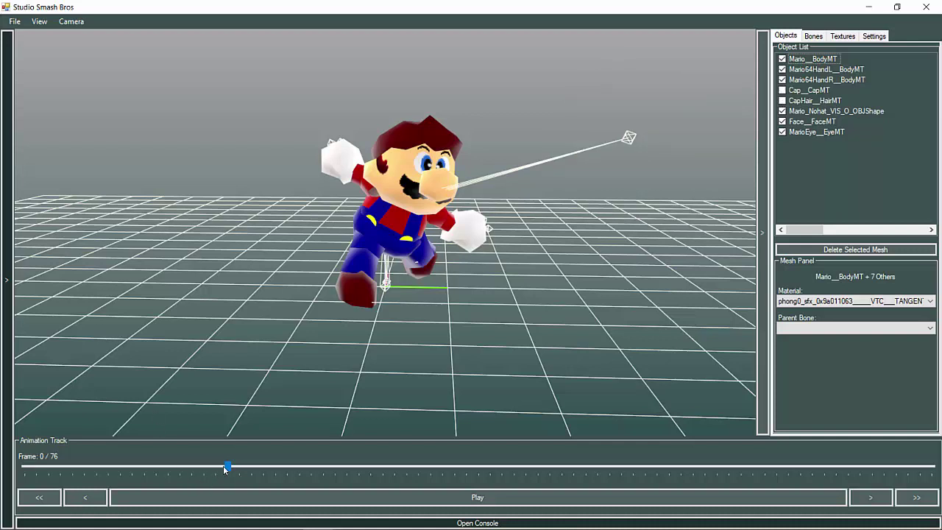
Step: Scrub to an earlier frame and play the animation briefly to examine Mario without the cap meshes
left_click_drag(226, 469, 120, 469)
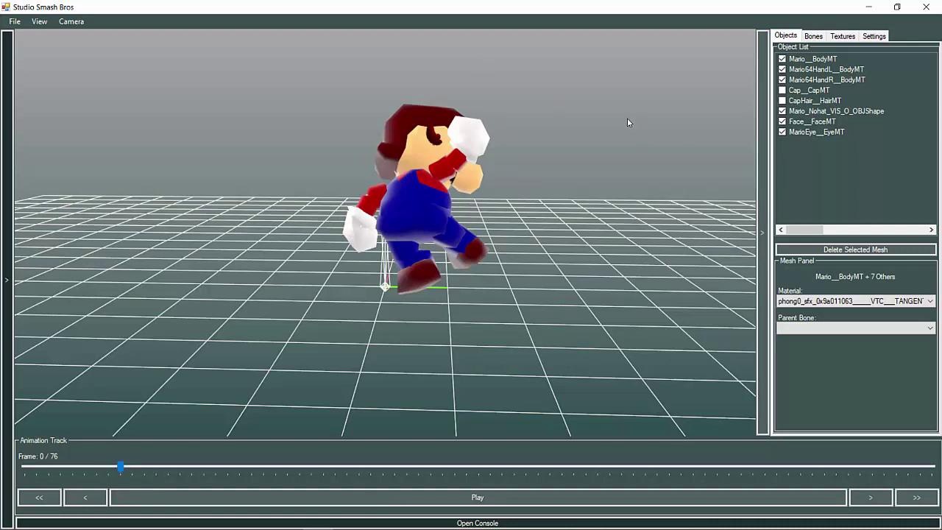
left_click_drag(627, 122, 557, 157)
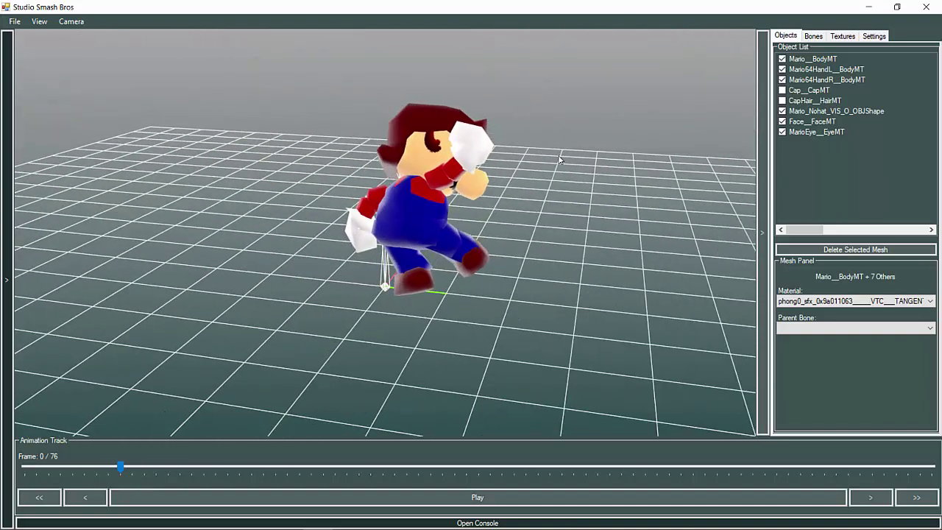
left_click(417, 497)
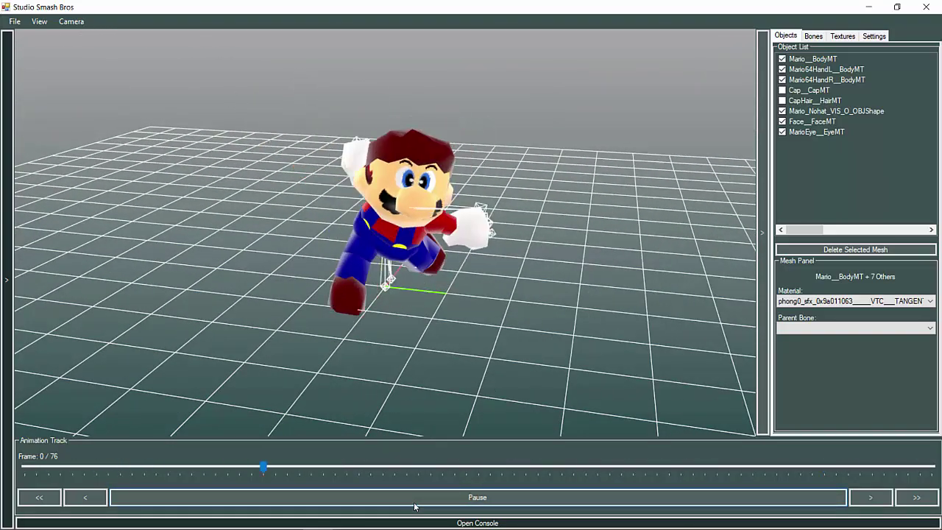
left_click(415, 506)
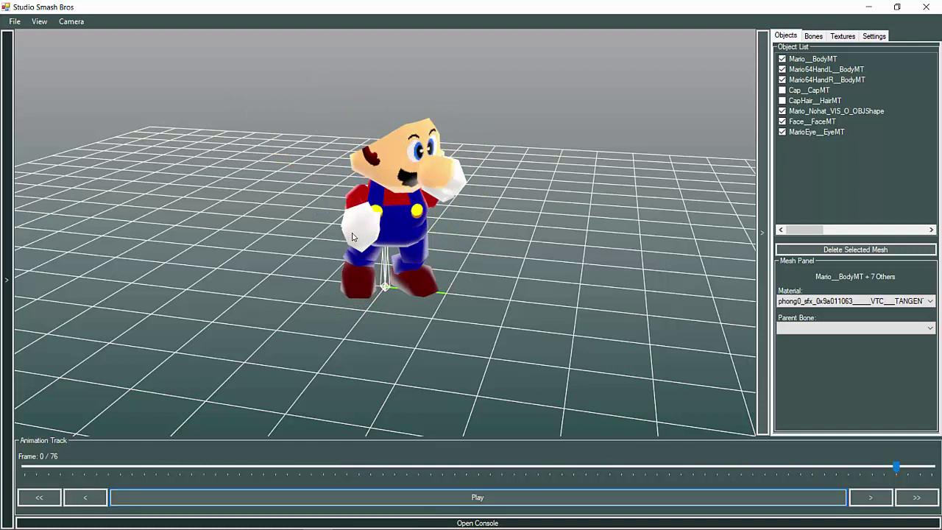
Step: Show the CapHair__HairMT mesh again and inspect Mario's hair from another angle
left_click(783, 101)
left_click_drag(317, 147, 186, 108)
left_click_drag(471, 118, 464, 91)
scroll(442, 149, "down", 3)
scroll(366, 173, "up", 5)
scroll(372, 206, "down", 5)
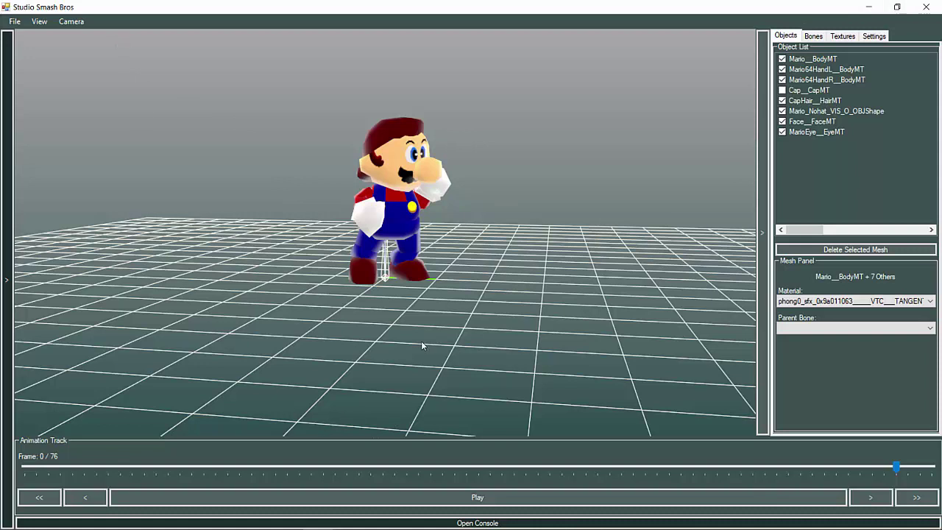
Step: Switch to File Explorer and view the contents of the Mods\B folder and the CrossArc\ArcCross folder
left_click(140, 517)
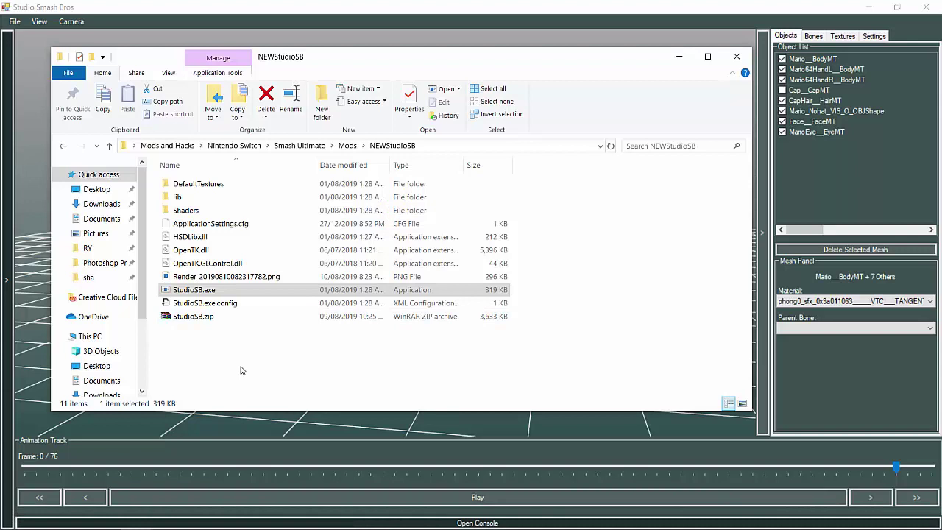
left_click(240, 370)
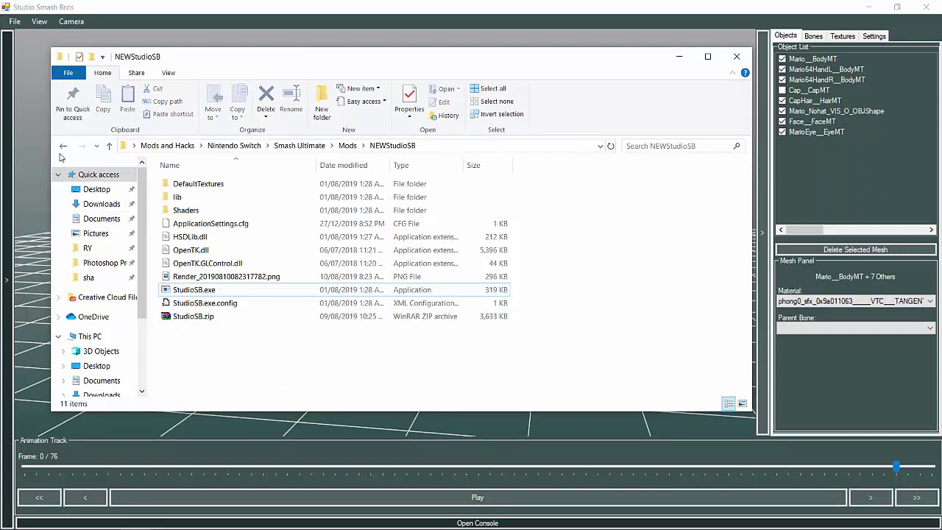
left_click(63, 146)
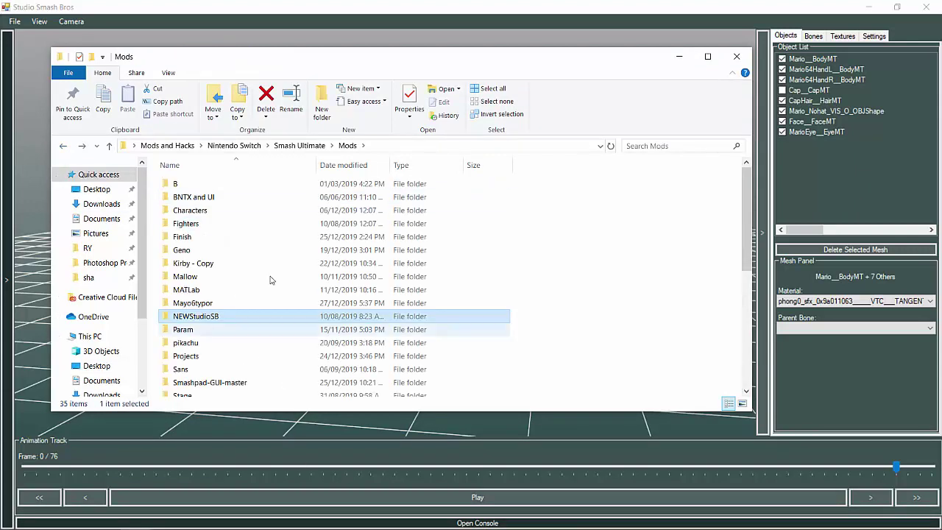
double_click(205, 186)
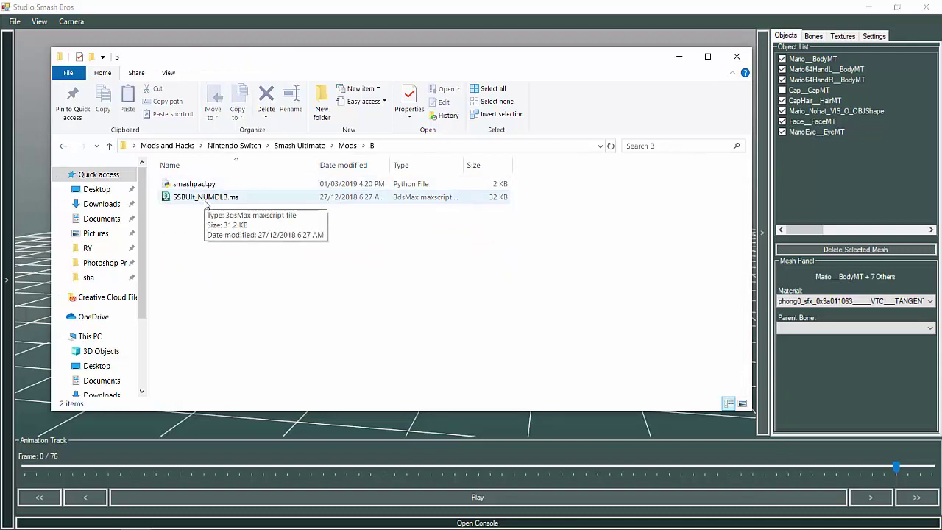
key("BackSpace")
key("BackSpace")
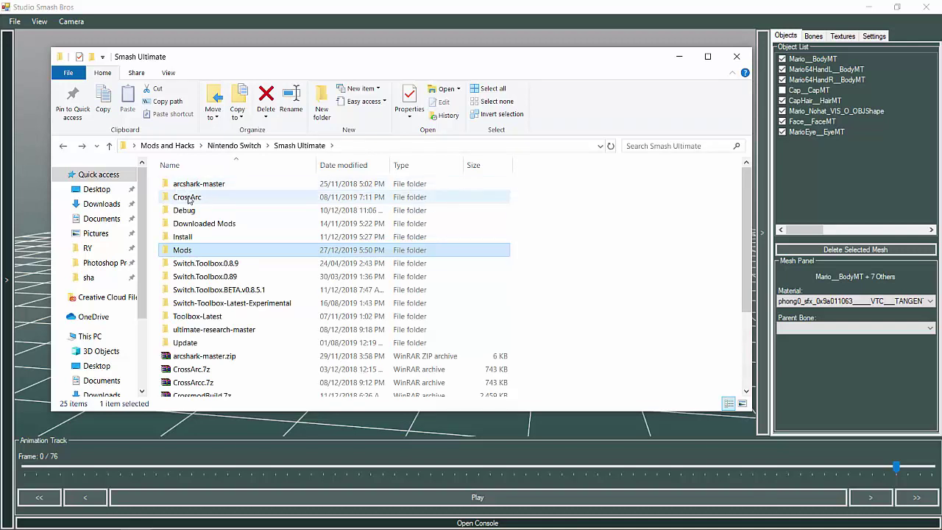
double_click(189, 197)
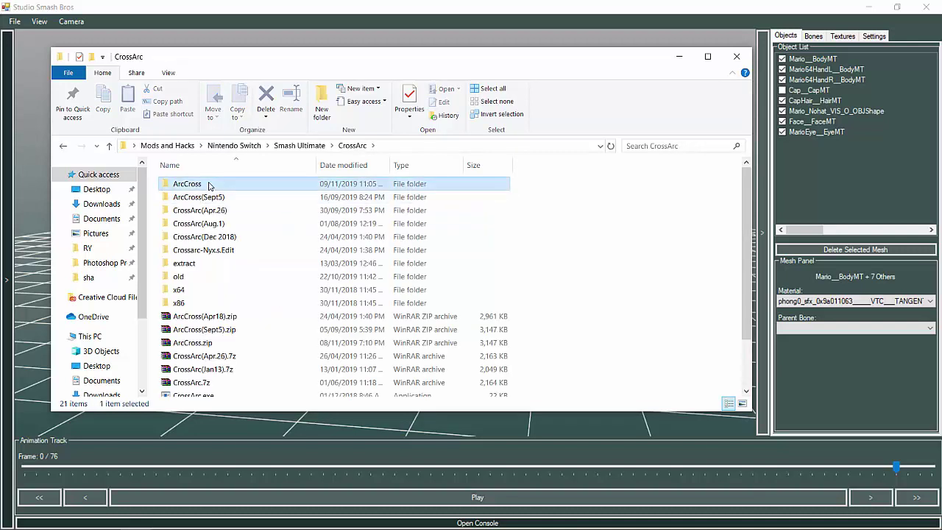
double_click(208, 185)
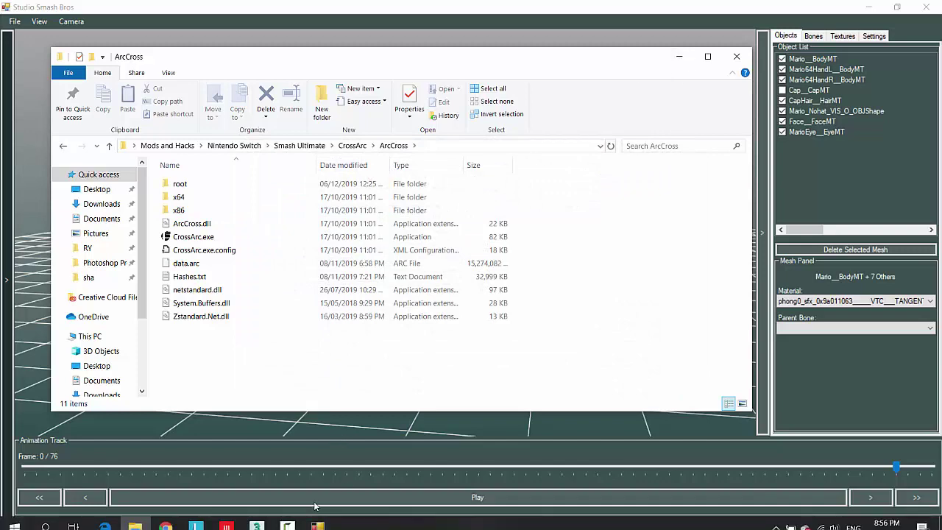
Step: Return to the Mods\B folder and run the SSBUlt_NUMDLB.ms script in 3ds Max
left_click(64, 152)
left_click(64, 152)
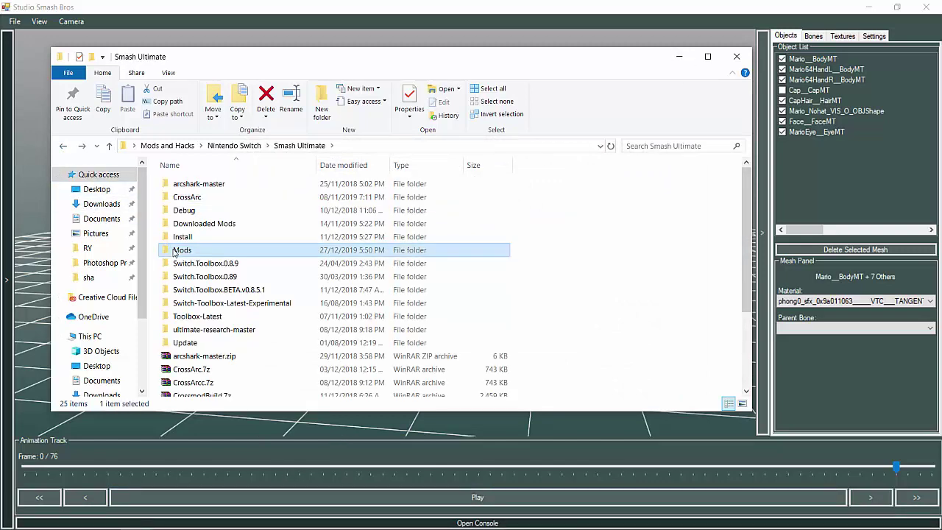
double_click(184, 249)
double_click(185, 184)
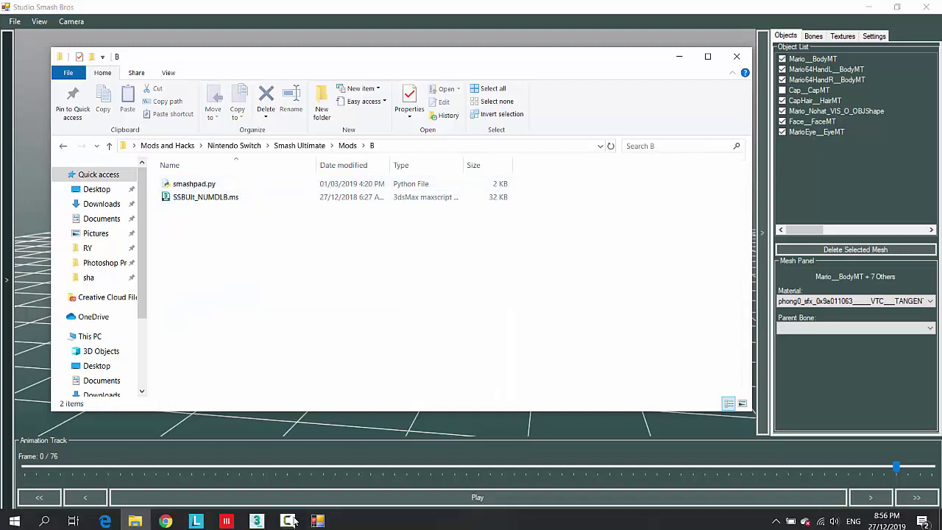
left_click(267, 519)
key("alt+Tab")
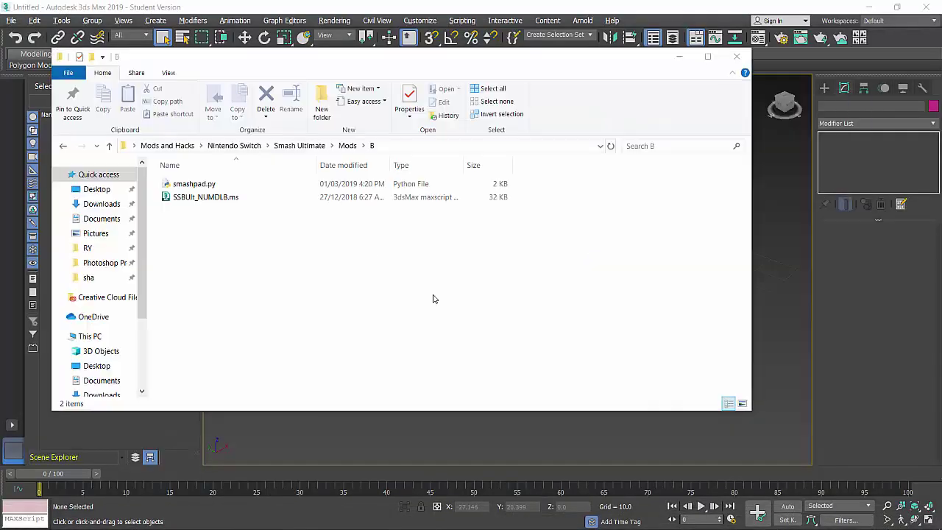
left_click_drag(206, 197, 784, 214)
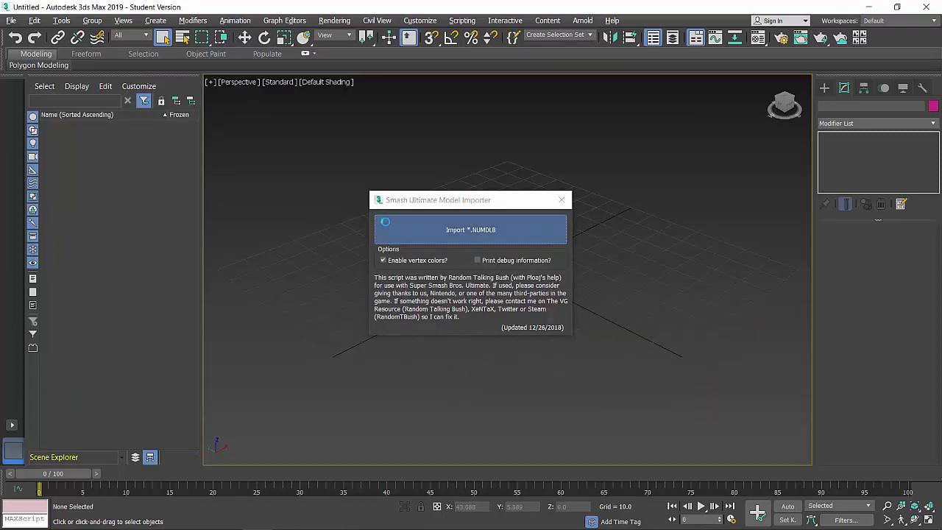
Step: Import model.numdlb from Mario's body\c00 folder with vertex colors enabled, and close the Smash Ultimate Model Importer
left_click(537, 231)
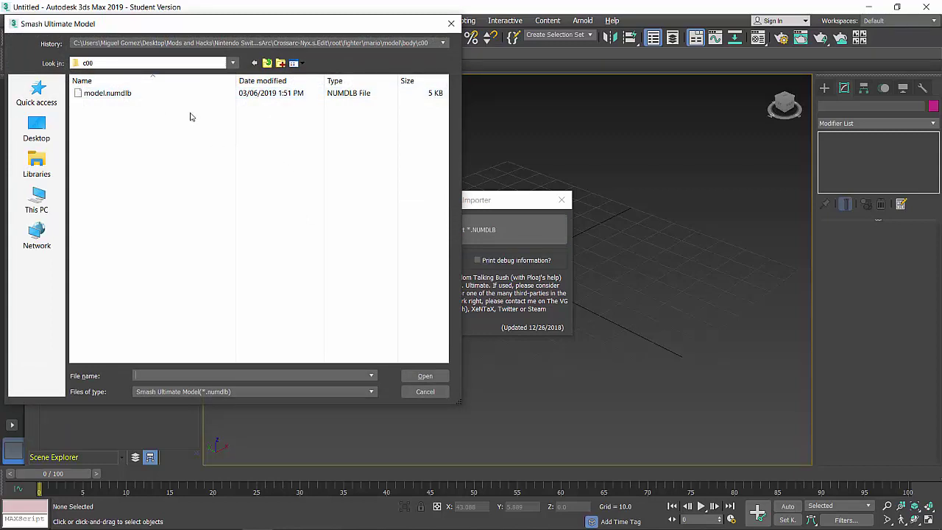
double_click(144, 95)
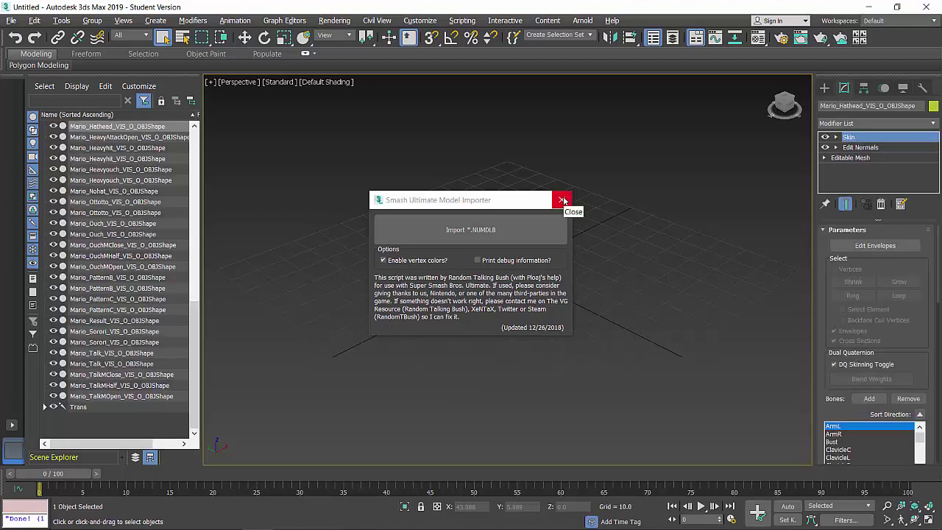
left_click(563, 200)
left_click(571, 199)
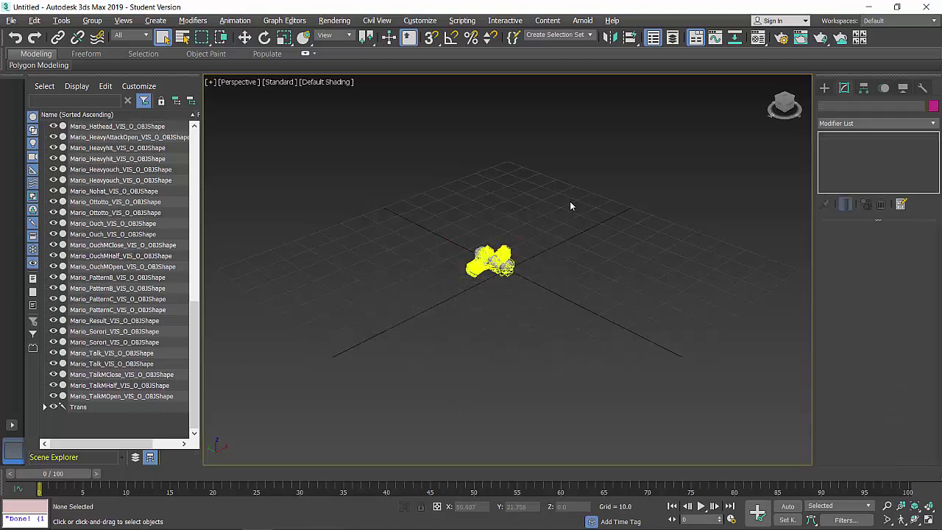
Step: Frame the imported Mario model and sort the Scene Explorer objects by descending age
key("z")
middle_click_drag(574, 219, 506, 288, "alt")
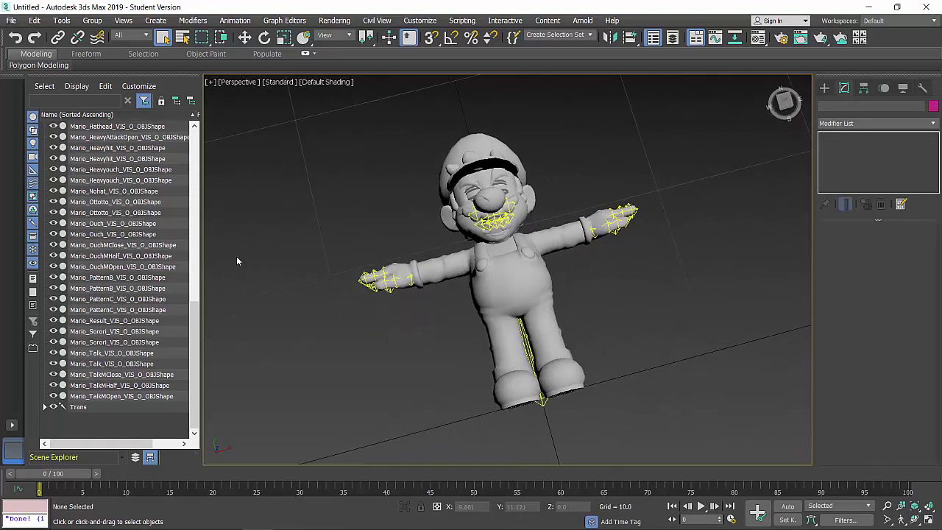
left_click(97, 116)
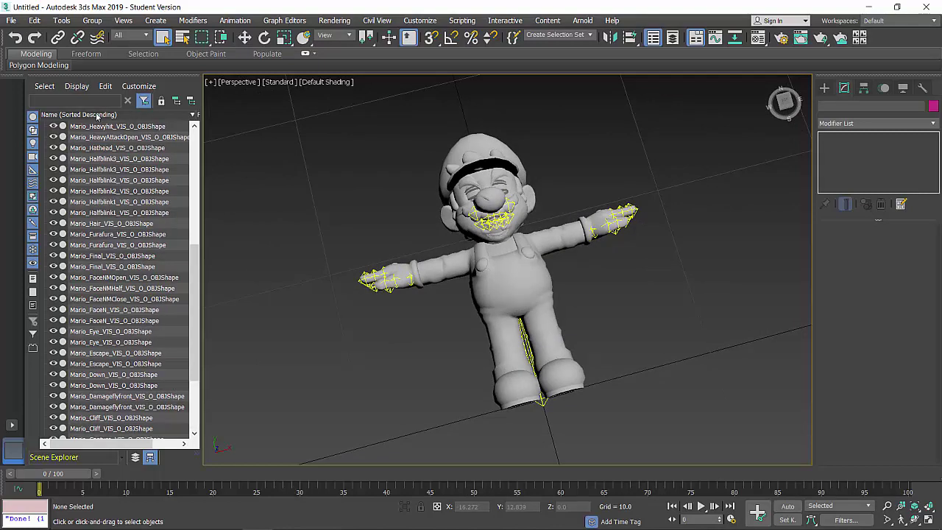
left_click(97, 116)
scroll(125, 158, "up", 12)
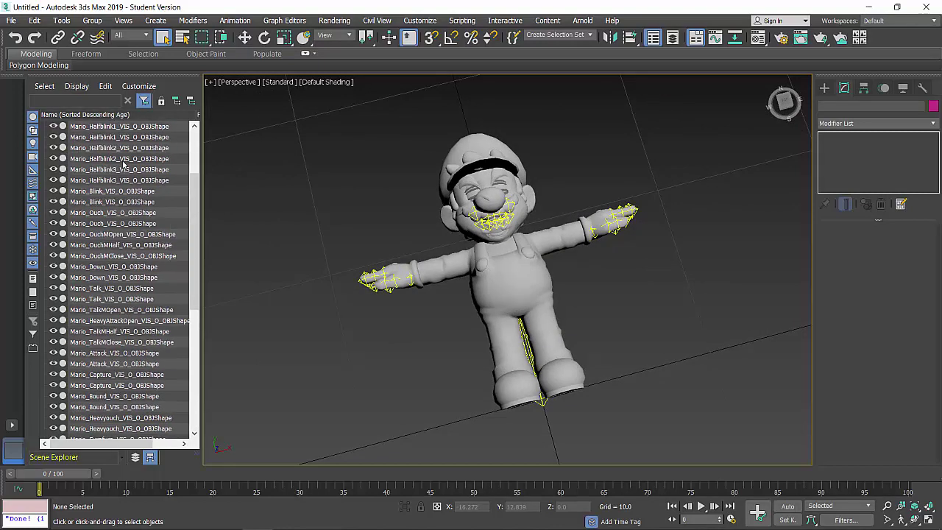
Step: Rotate the Trans bone to 90 degrees on X so Mario stands upright, and reframe the model from the front
left_click(120, 131)
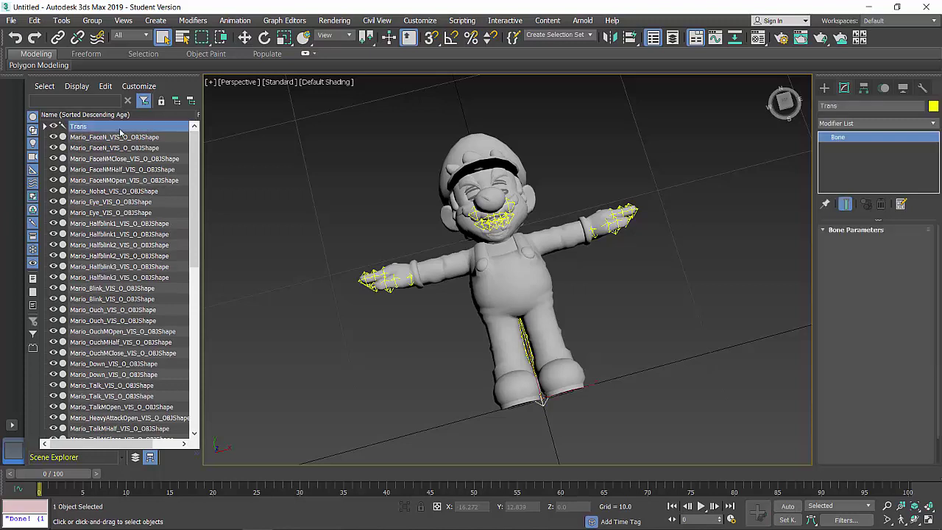
right_click(378, 168)
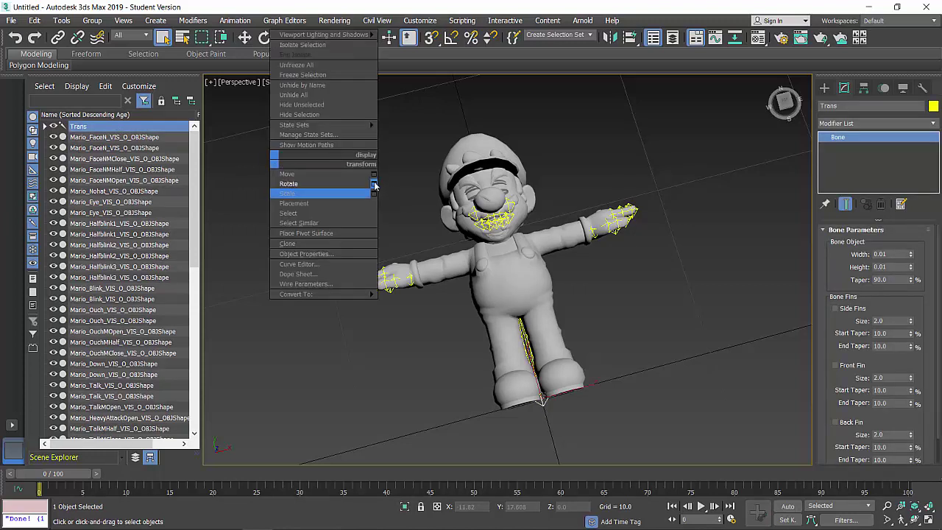
left_click(373, 183)
left_click(439, 250)
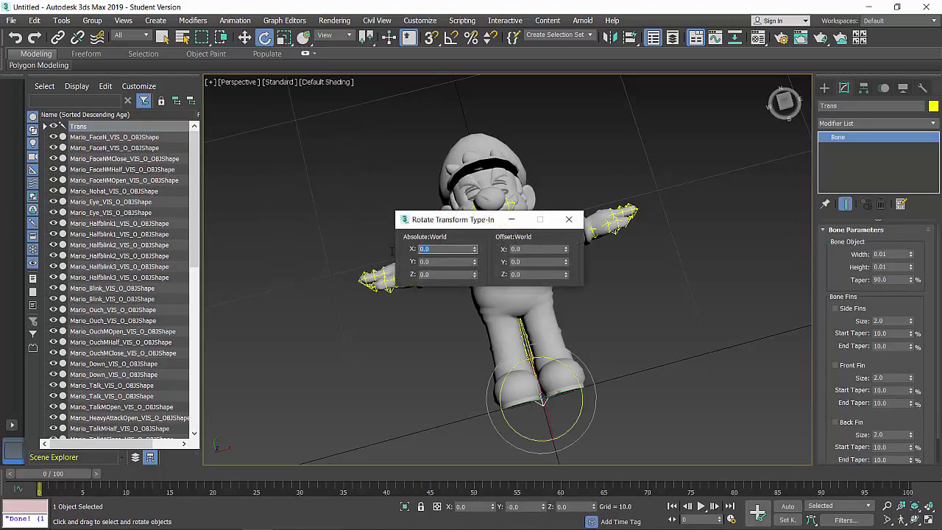
type("90")
key("Tab")
key("z")
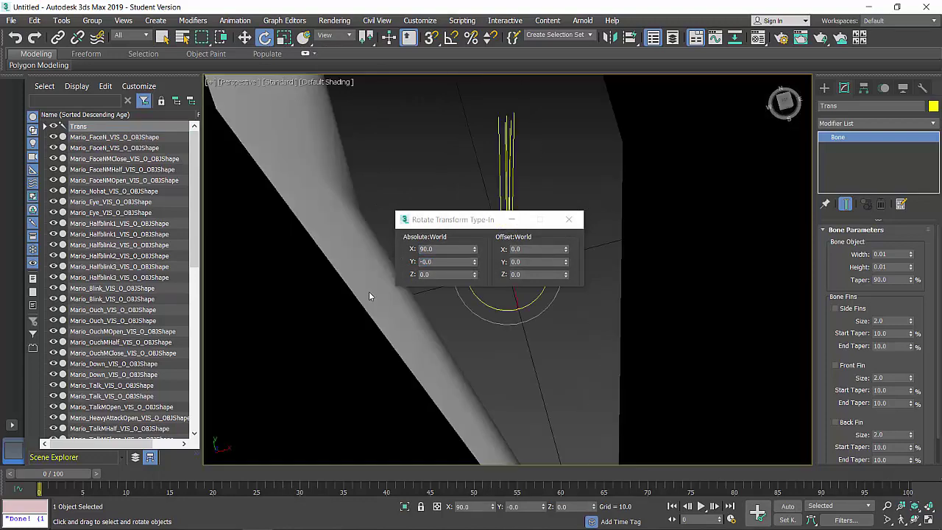
left_click(569, 219)
left_click(594, 262)
key("z")
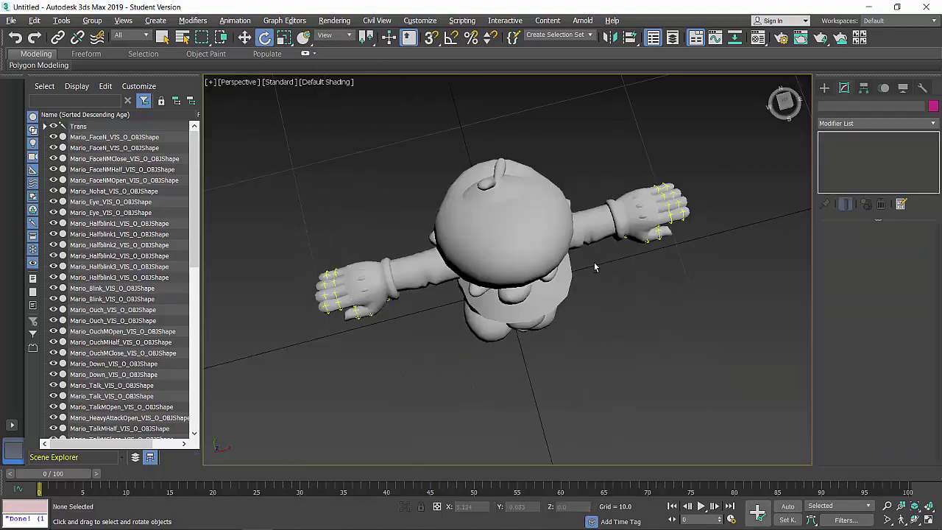
middle_click_drag(594, 262, 586, 184, "alt")
scroll(587, 184, "down", 1)
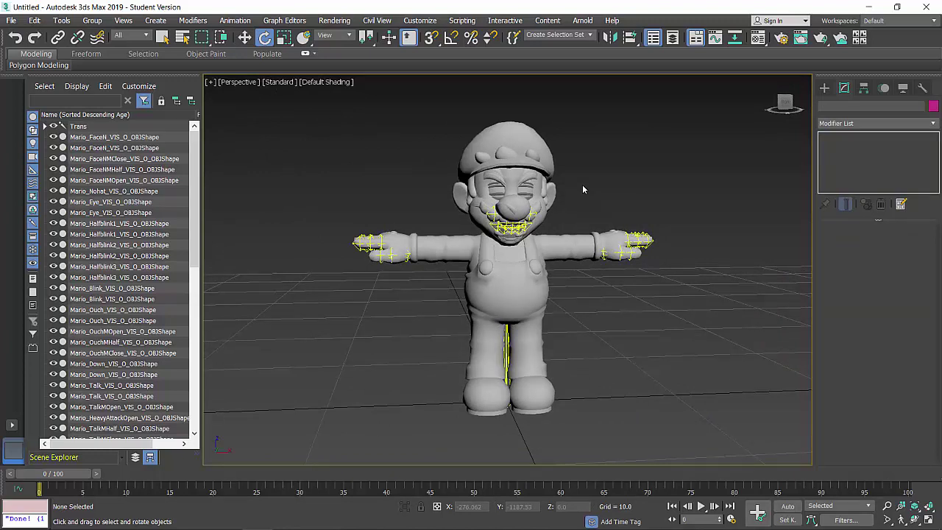
Step: Switch to File Explorer and open the Characters\Mario\Mario 64 folder inside Mods
key("alt+Tab")
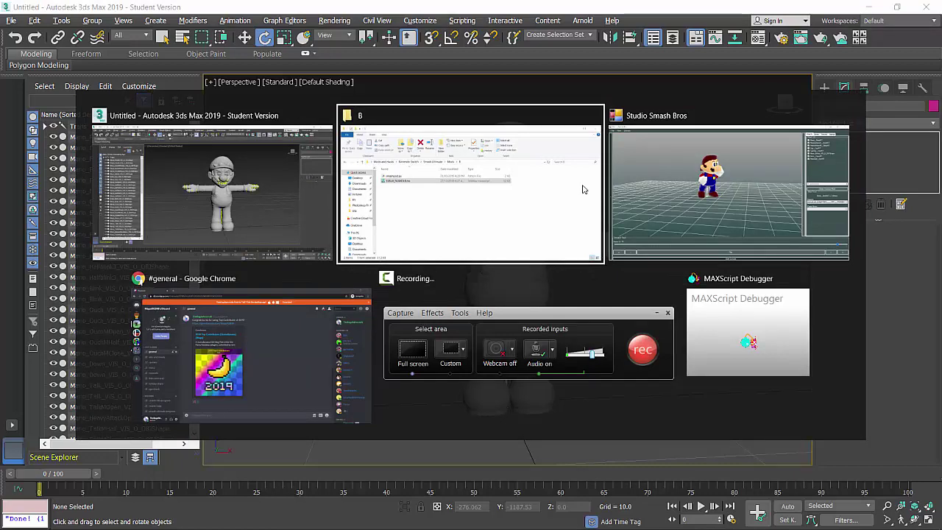
key("BackSpace")
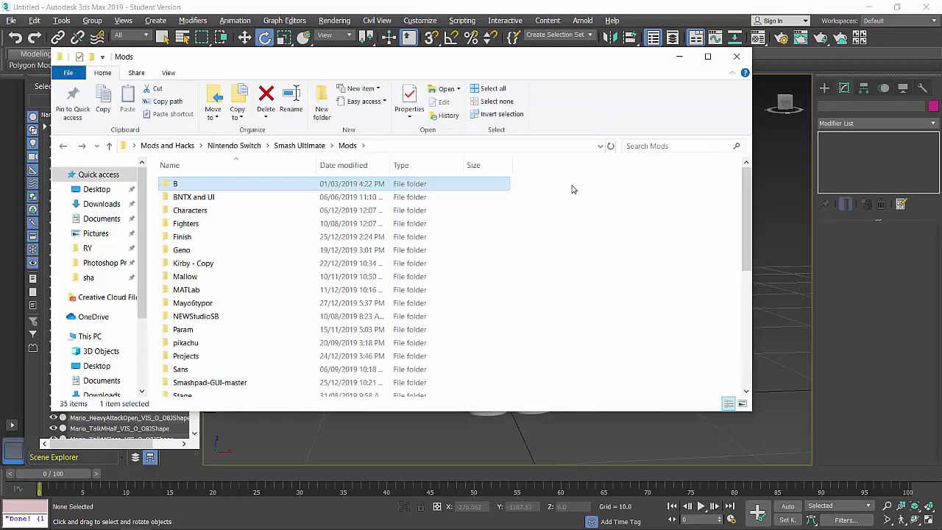
key("Down")
key("Down")
key("Return")
key("Down")
key("Down")
key("Down")
key("Down")
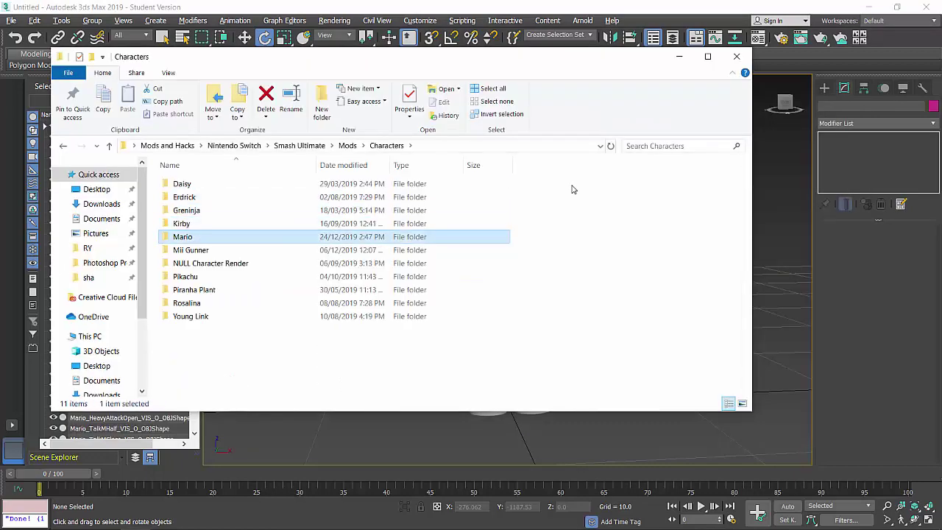
key("Return")
key("Right")
key("Right")
key("Return")
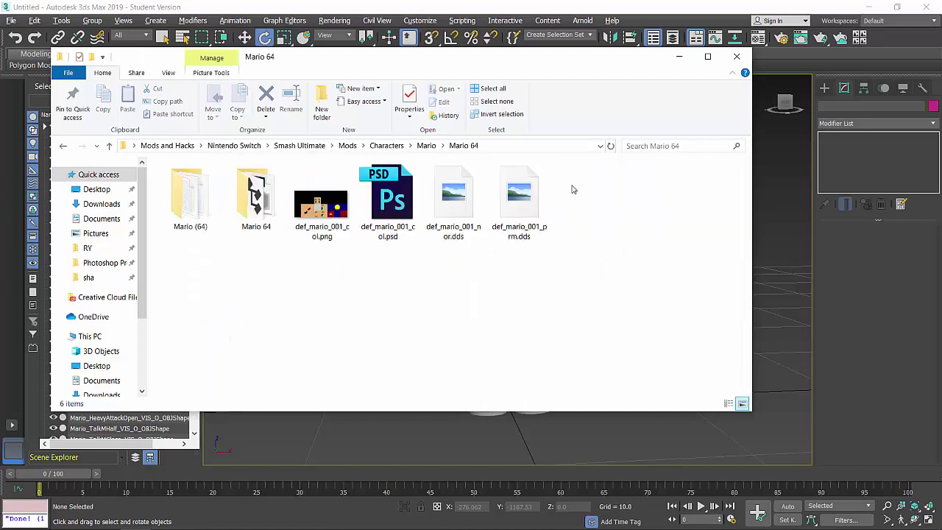
Step: Open the Mario (64) folder and view the textures in its images subfolder
key("Right")
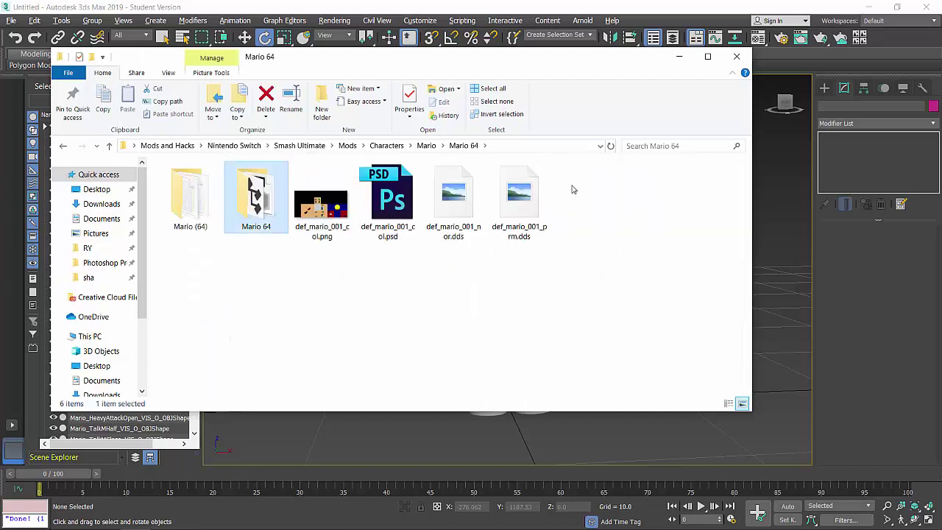
key("Left")
key("Return")
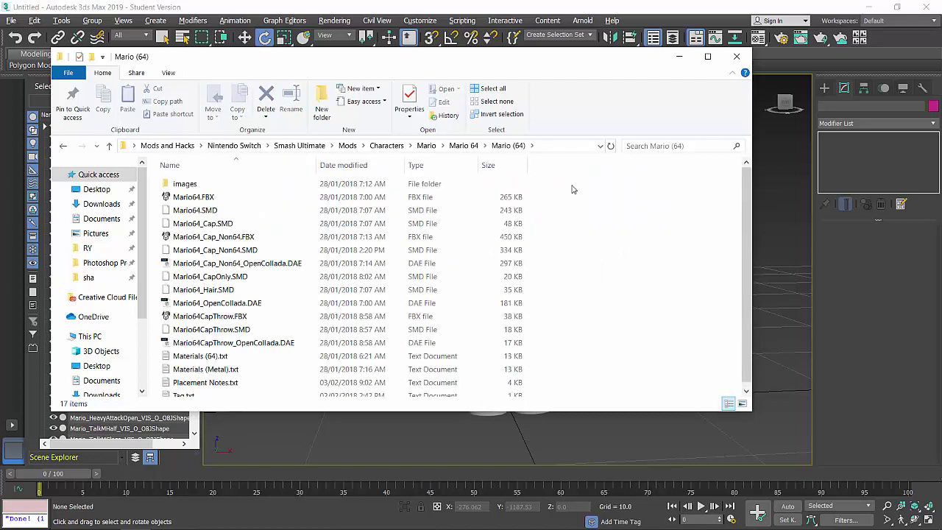
key("Home")
key("Return")
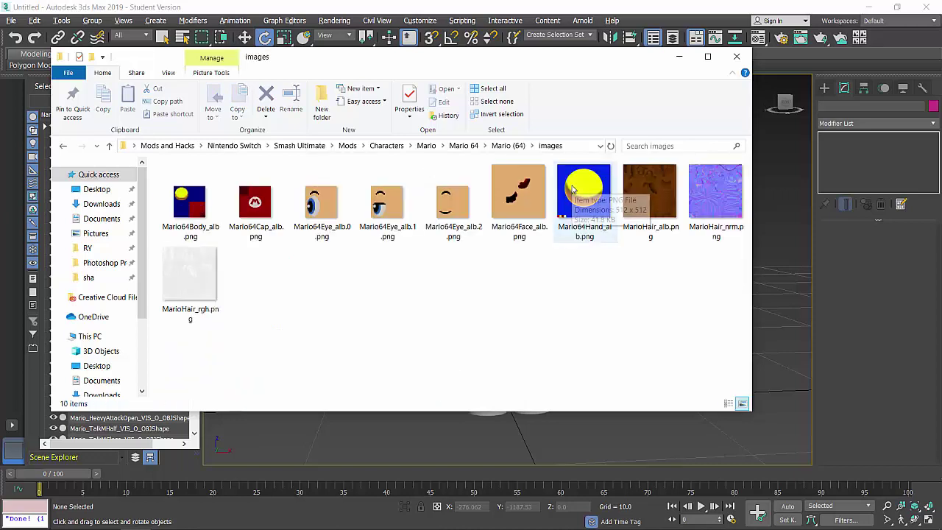
Step: Return to the Mario (64) folder and look through its model files and text documents
key("BackSpace")
key("Down")
key("Down")
key("Down")
key("Down")
key("Down")
key("Down")
key("Down")
key("Down")
key("Down")
key("Down")
key("Down")
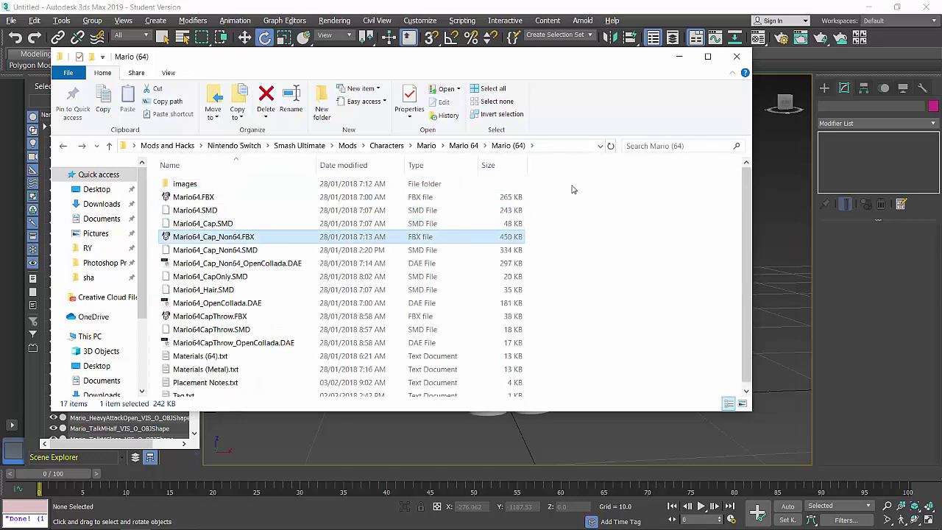
key("End")
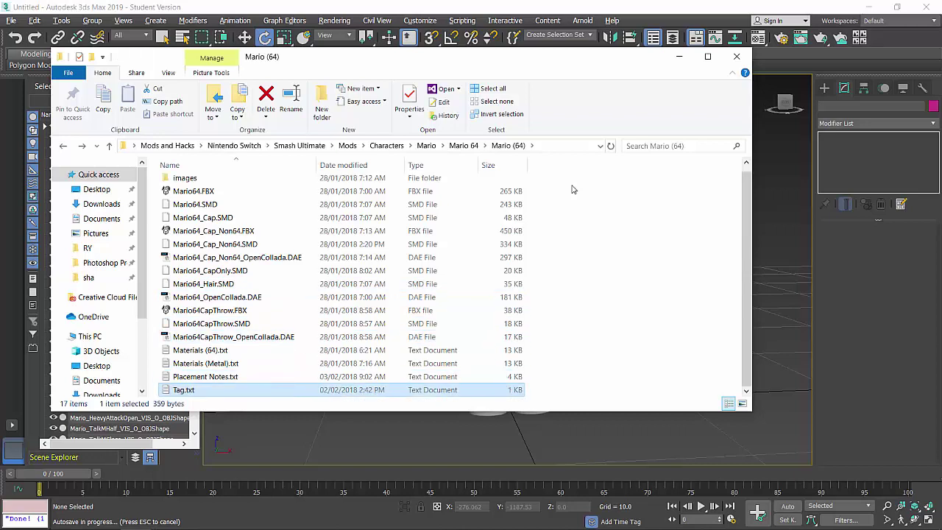
key("Up")
key("Up")
key("Up")
key("Up")
key("Up")
key("Up")
key("Up")
key("Up")
key("Up")
key("Up")
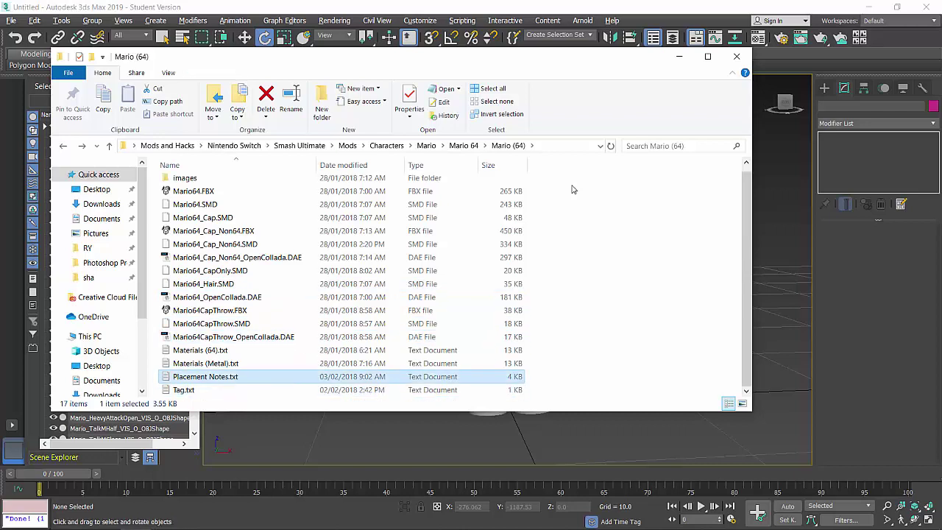
Step: Import Super Mario 64 - Mario.obj from the Mario 64 subfolder into 3ds Max, and delete the imported objects
key("Home")
key("BackSpace")
key("Right")
key("Return")
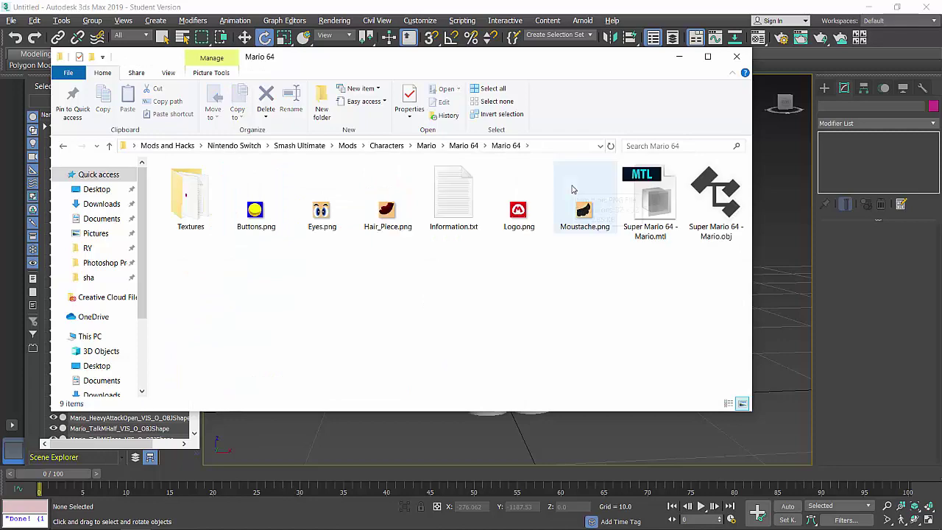
key("alt+Tab")
right_click(641, 181)
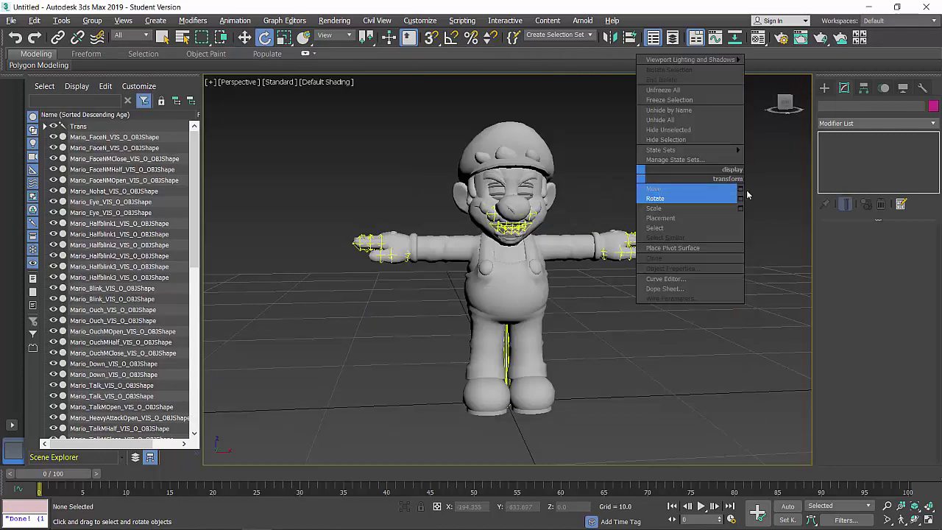
key("alt+Tab")
left_click(728, 212)
left_click_drag(730, 212, 555, 235)
key("alt+Tab")
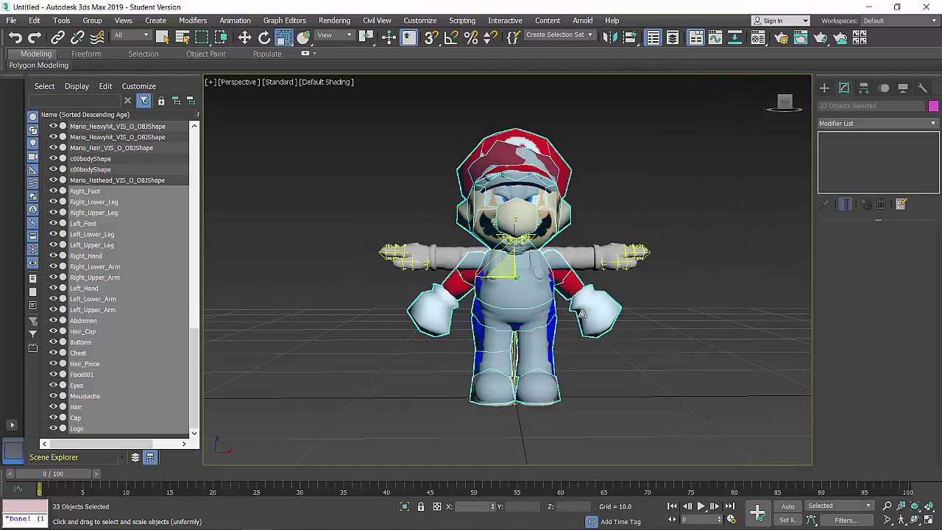
key("Delete")
Step: Open the Mario (64) folder in File Explorer and import its Mario 64 model into the 3ds Max scene
key("alt+Tab")
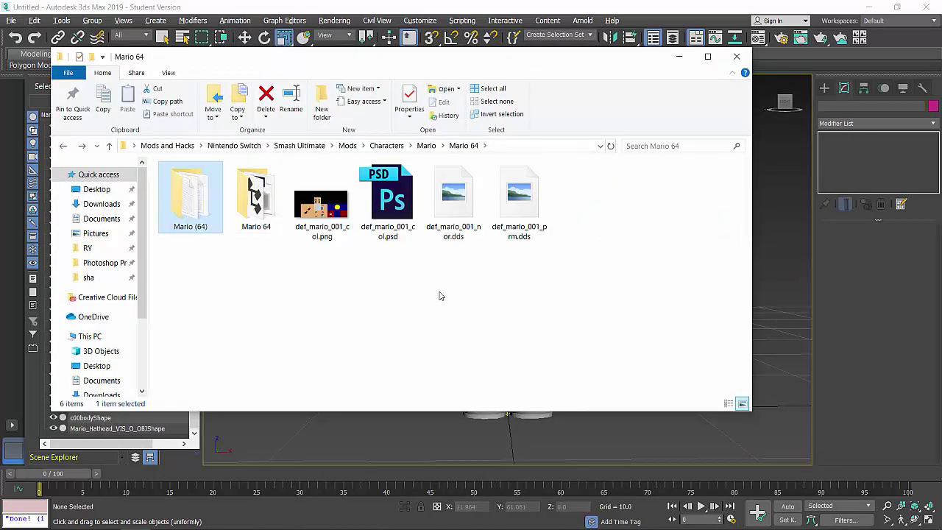
key("Return")
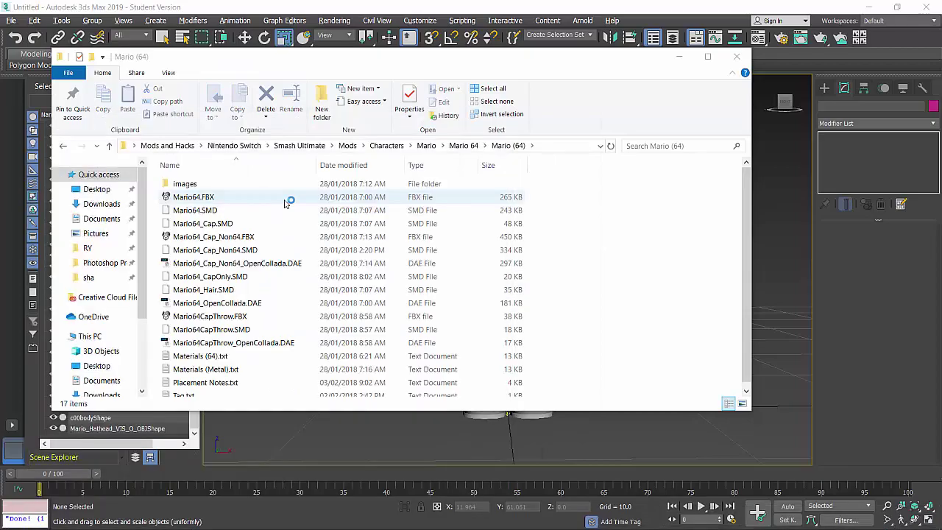
left_click(294, 197)
left_click(429, 380)
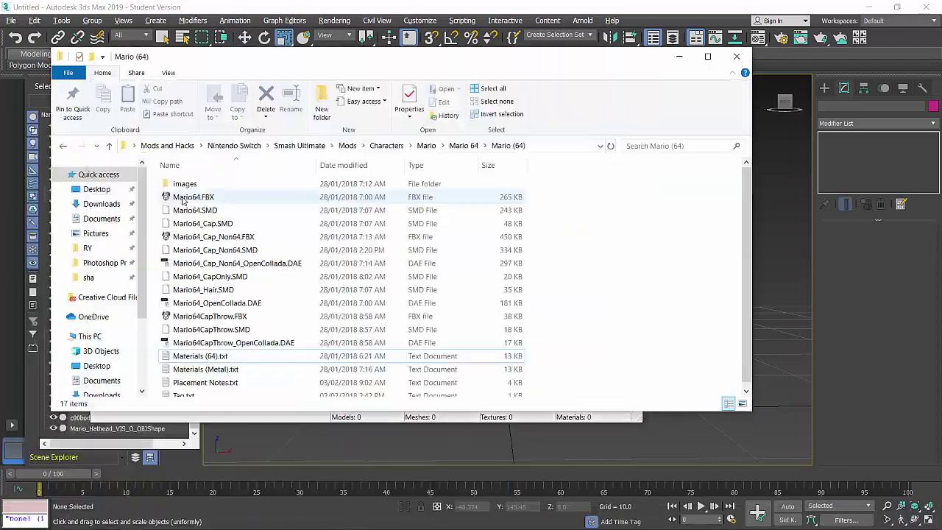
scroll(420, 316, "down", 3)
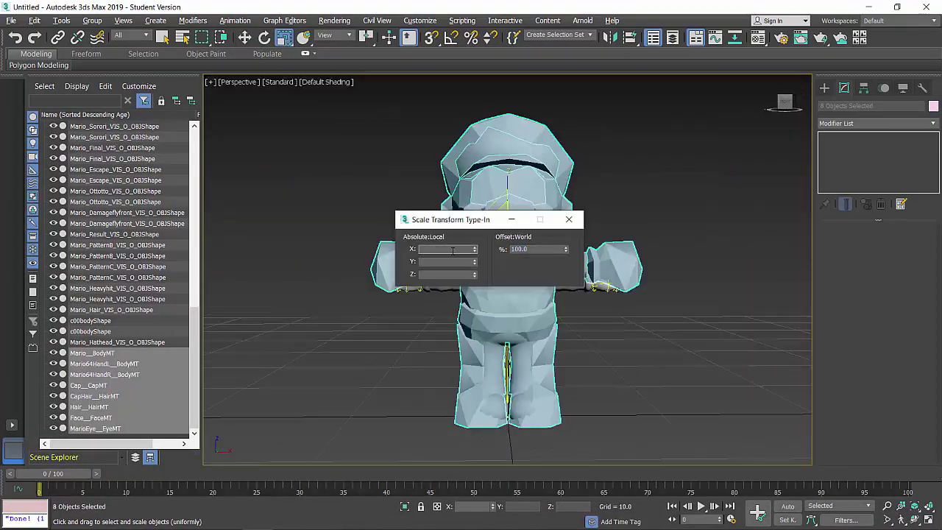
Step: Scale the imported Mario 64 parts to an X value of 10.75, comparing them with the original Mario in the front wireframe view
key("f")
key("F3")
scroll(442, 250, "up", 5)
key("Tab")
key("Tab")
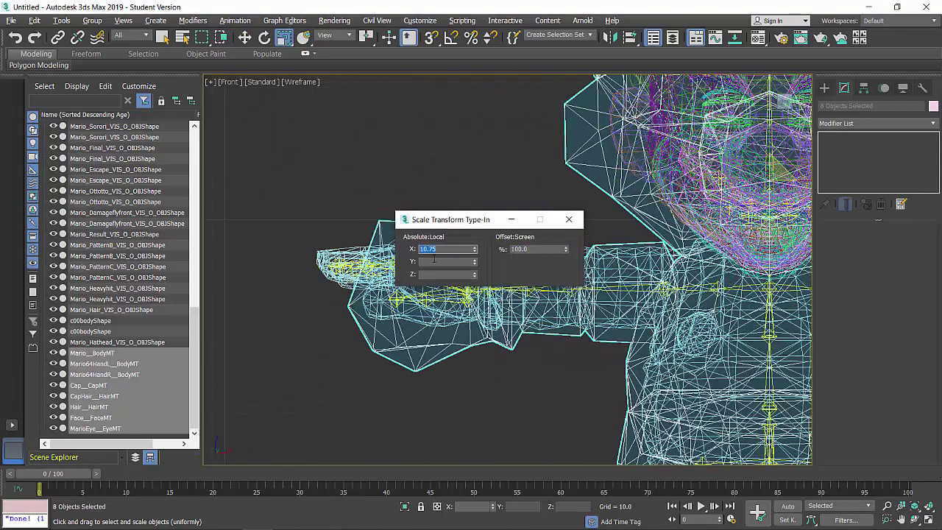
left_click(557, 410)
key("z")
key("p")
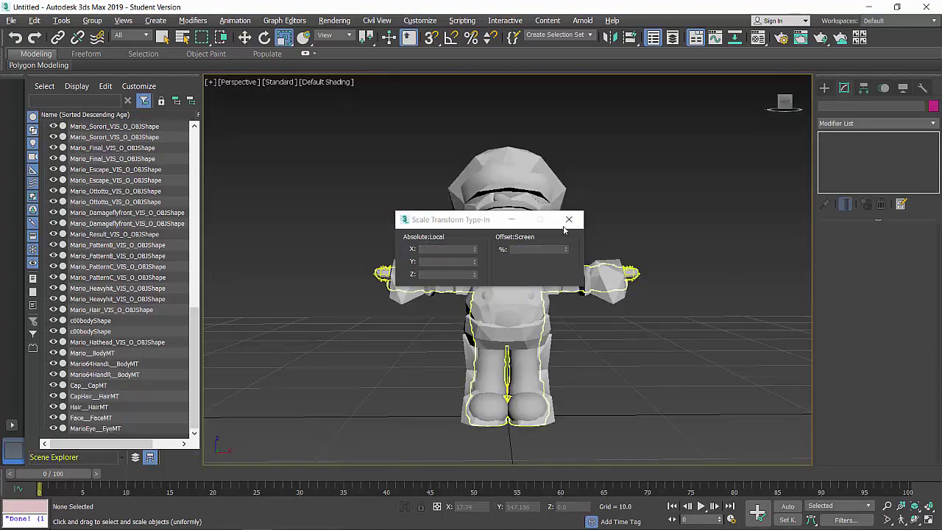
left_click(569, 220)
mouse_move(524, 248)
middle_mouse_down("alt")
mouse_move(575, 271)
mouse_move(608, 264)
middle_mouse_up("alt")
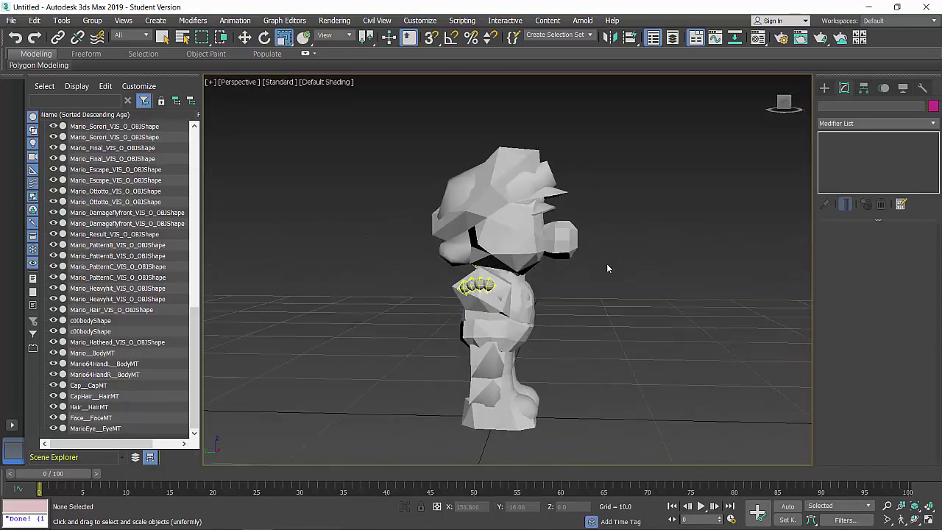
key("ctrl+a")
key("ctrl+d")
key("w")
left_click(515, 153)
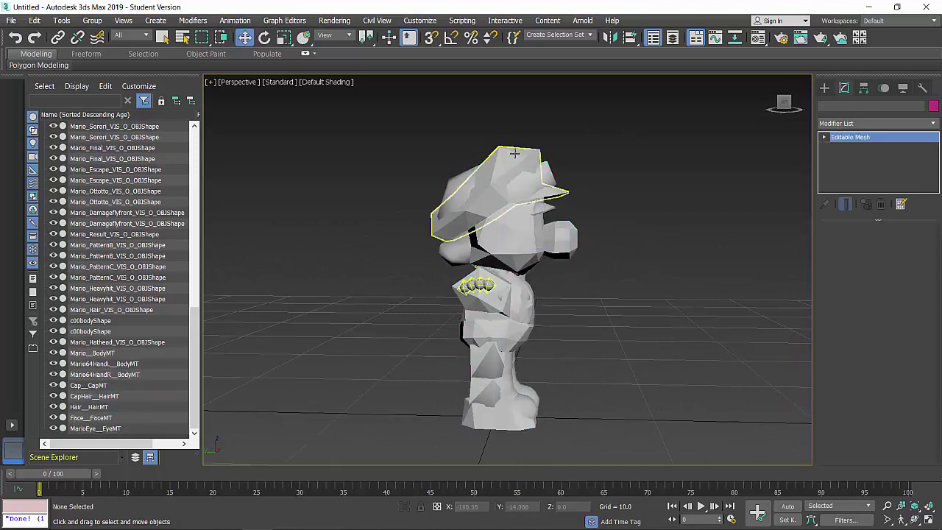
right_click(514, 153)
left_click(595, 168)
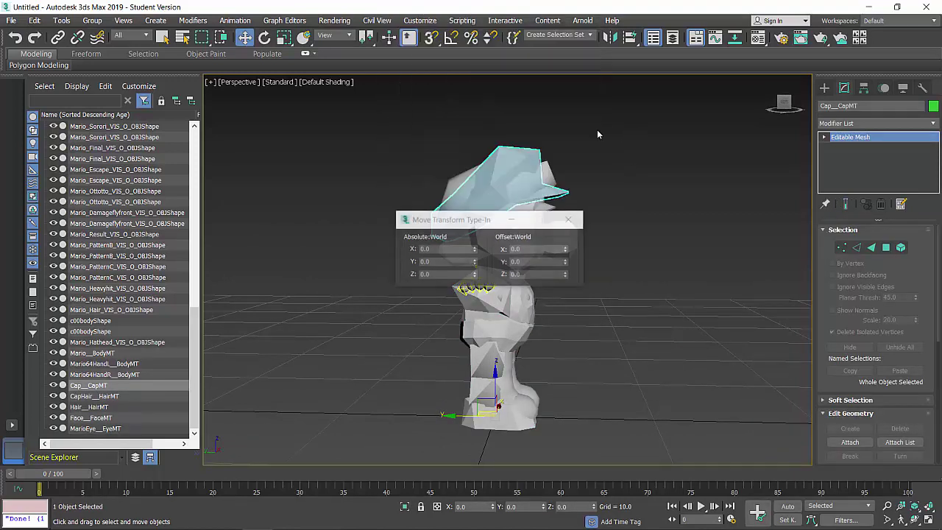
left_click(568, 218)
left_click(607, 236)
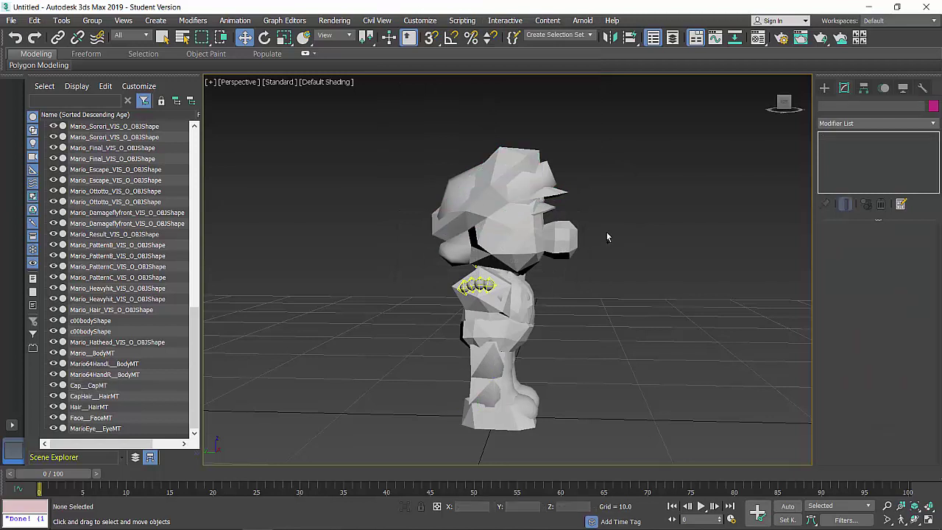
Step: Select all eight imported Mario 64 parts and rename them with the base name Body
key("ctrl+a")
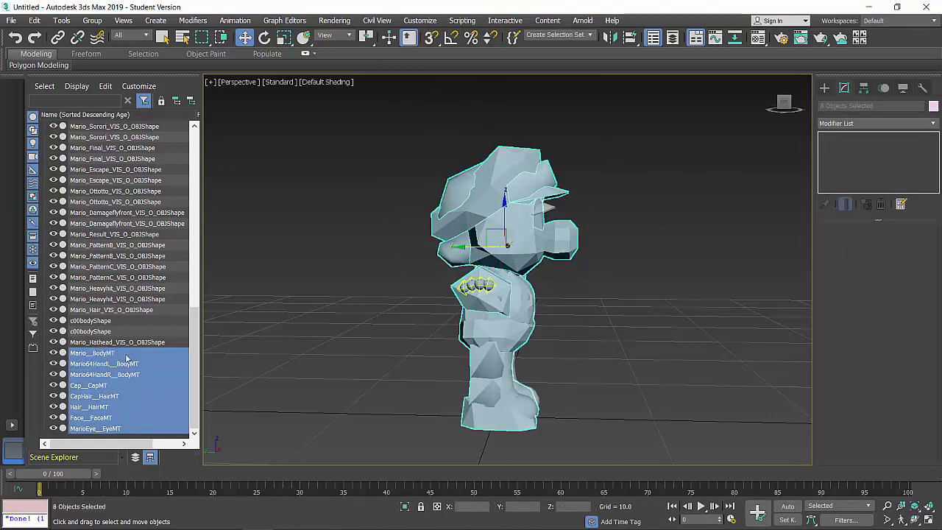
right_click(117, 343)
left_click(174, 399)
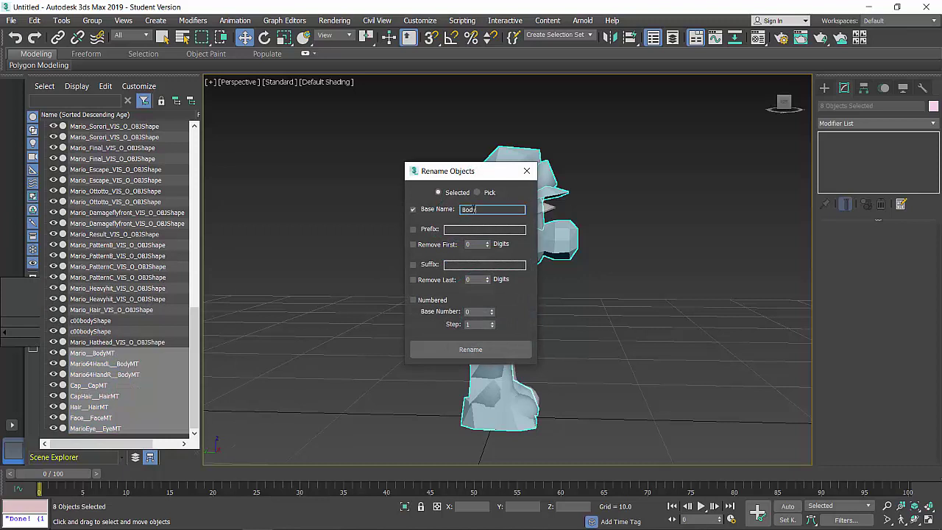
left_click(471, 349)
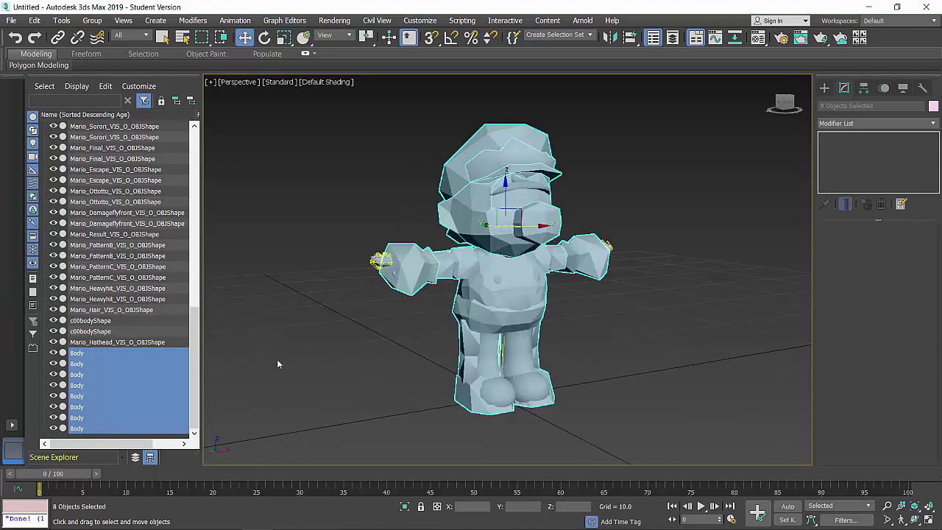
Step: Move the eight Body parts 20 units along X, beside the original Mario, and deselect them
middle_click_drag(602, 293, 570, 284, "alt")
right_click(593, 181)
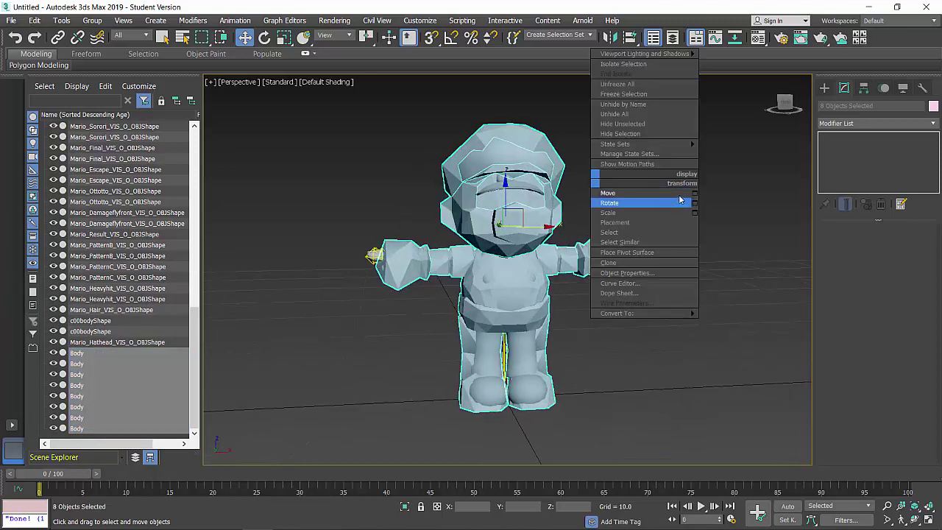
left_click(695, 193)
type("20")
key("Return")
left_click(569, 220)
left_click(624, 177)
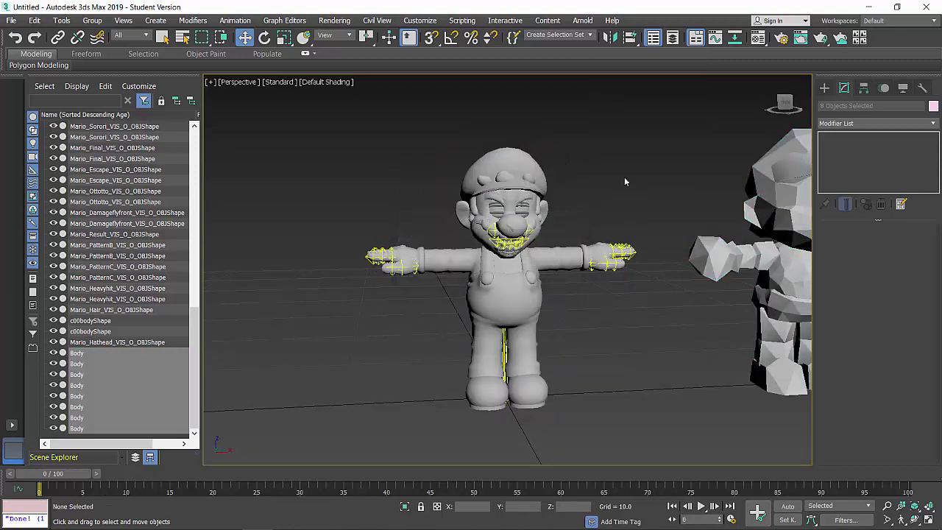
key("z")
scroll(614, 225, "up", 5)
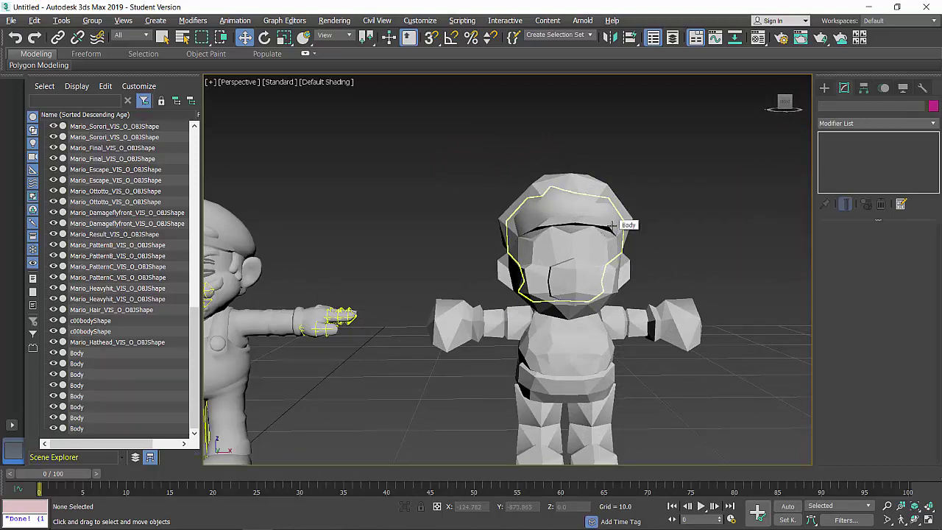
Step: Examine the Mario 64 texture files in File Explorer, including the images folder and def_mario_001_col.png, and return to 3ds Max
key("alt+Tab")
scroll(212, 203, "up", 2)
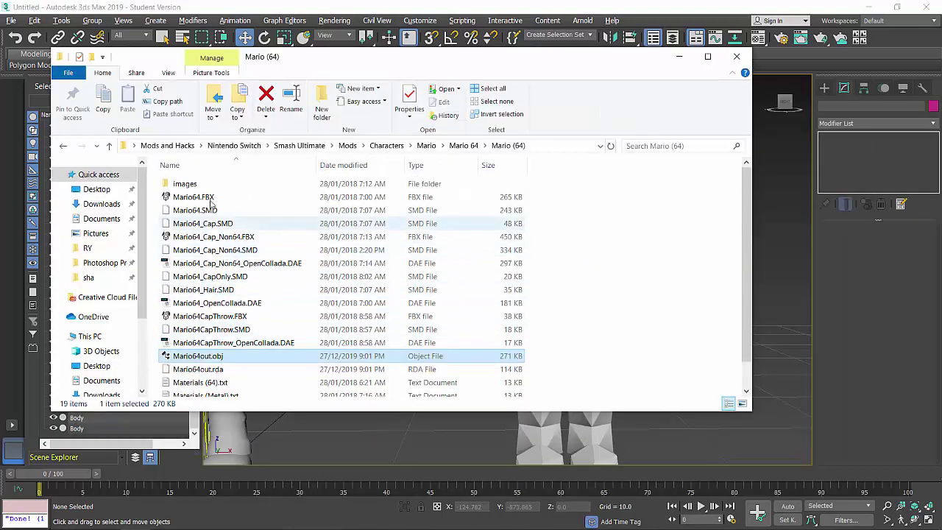
double_click(187, 184)
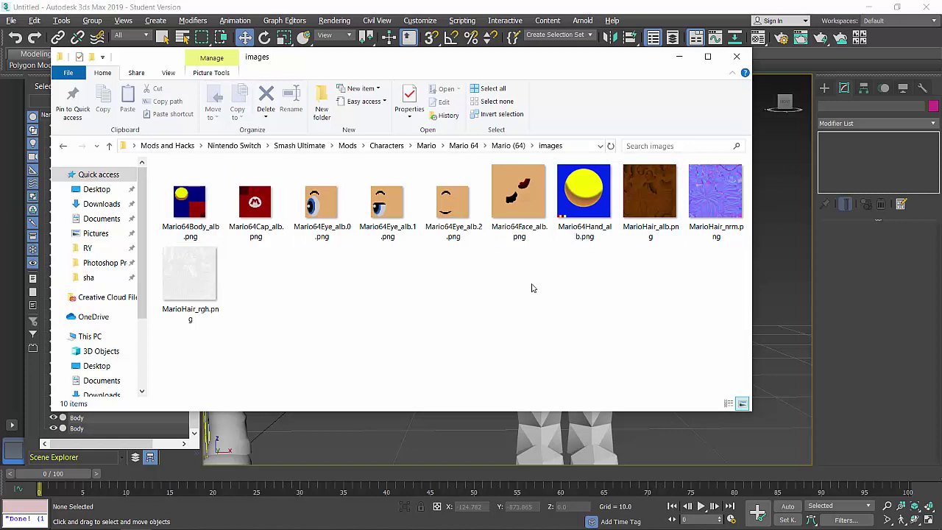
key("alt+Up")
key("alt+Up")
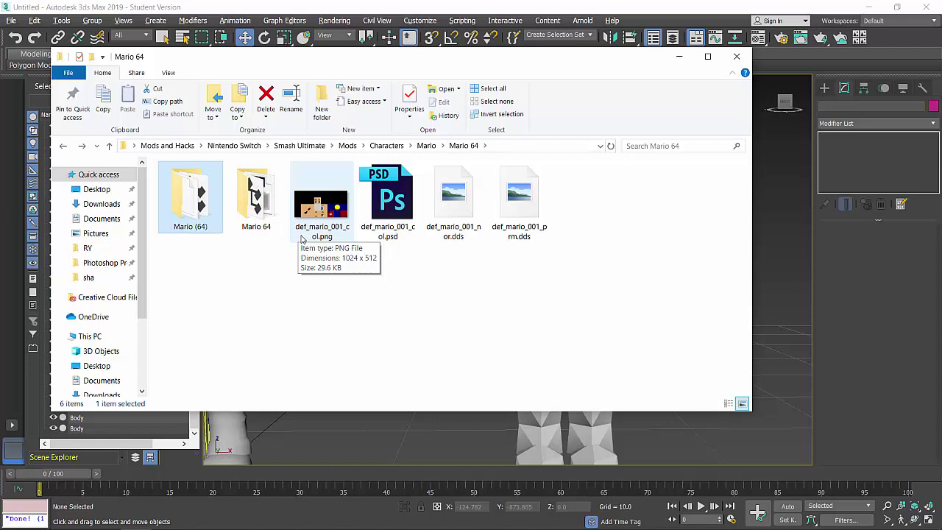
left_click(324, 221)
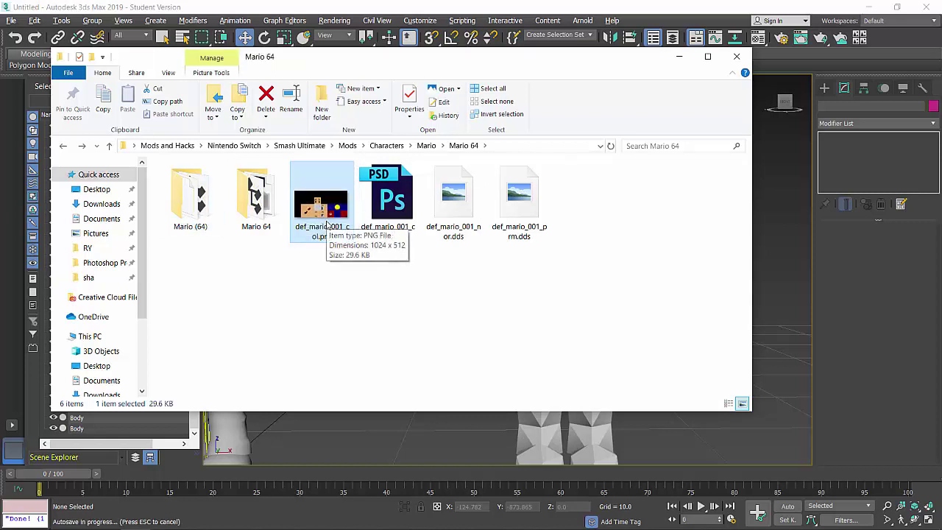
double_click(169, 215)
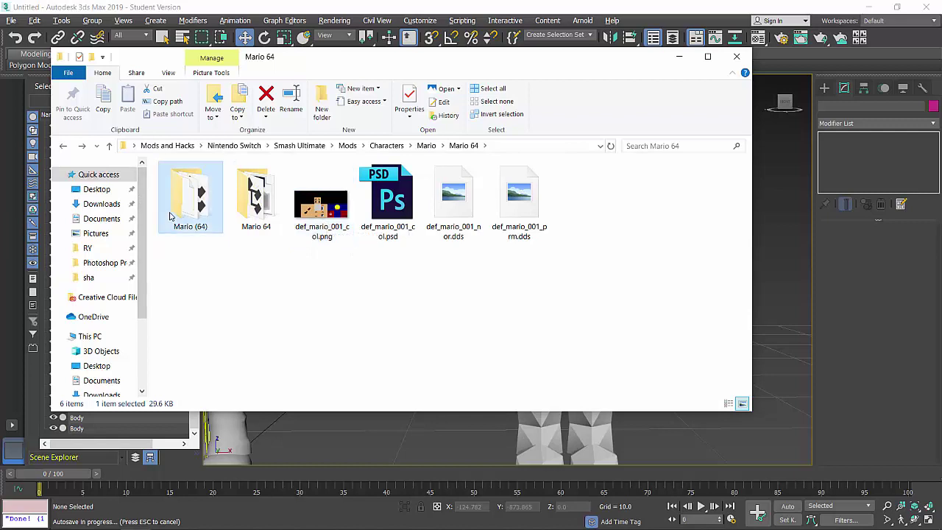
left_click(190, 186)
double_click(188, 184)
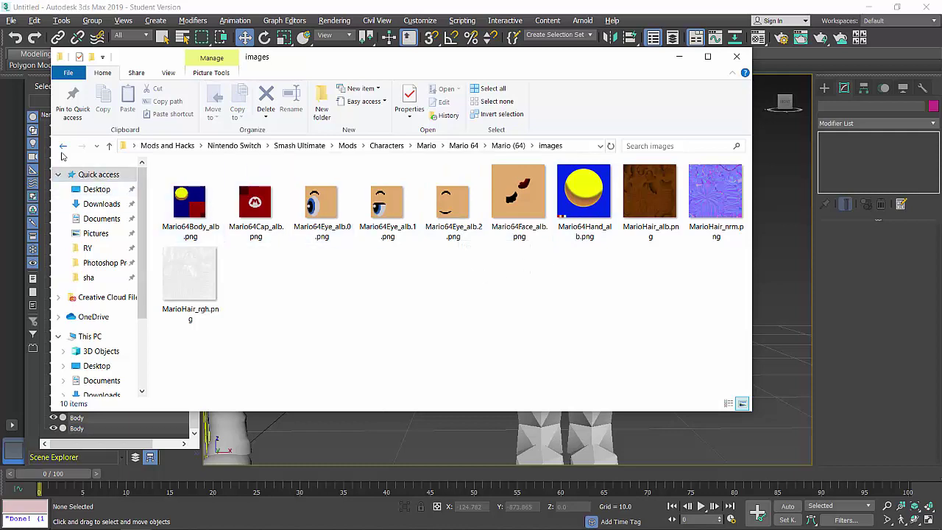
left_click(62, 150)
left_click(62, 151)
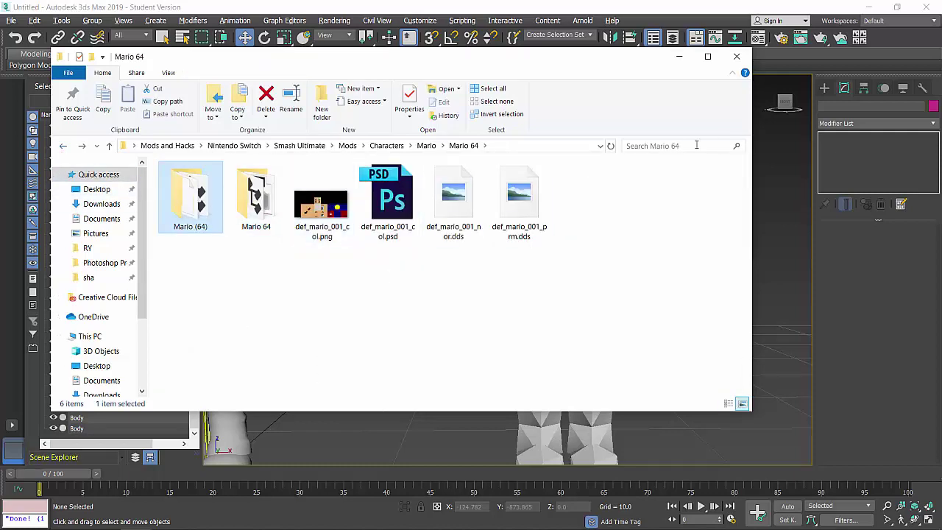
key("alt+Tab")
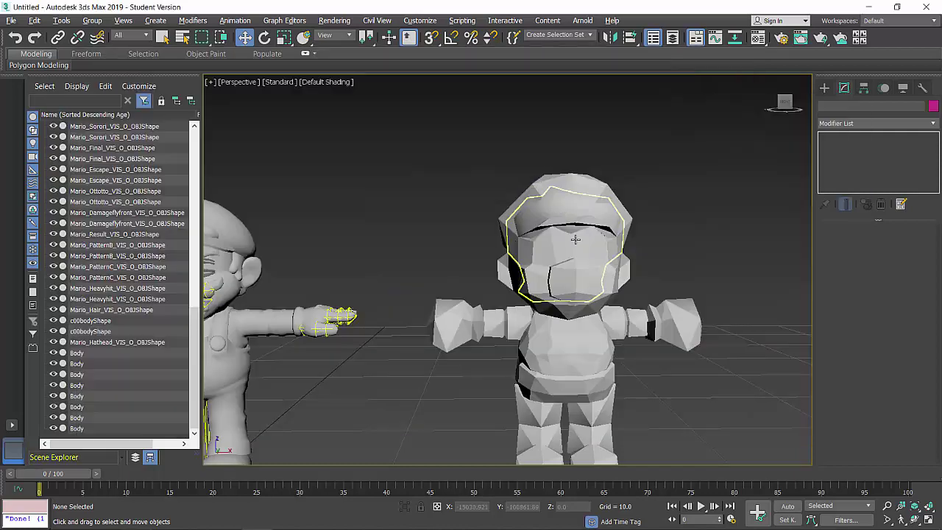
Step: Hide the Mario 64 model's hatless head part and apply the Mario64Cap_alb.png texture from the images folder to the cap
left_click(560, 192)
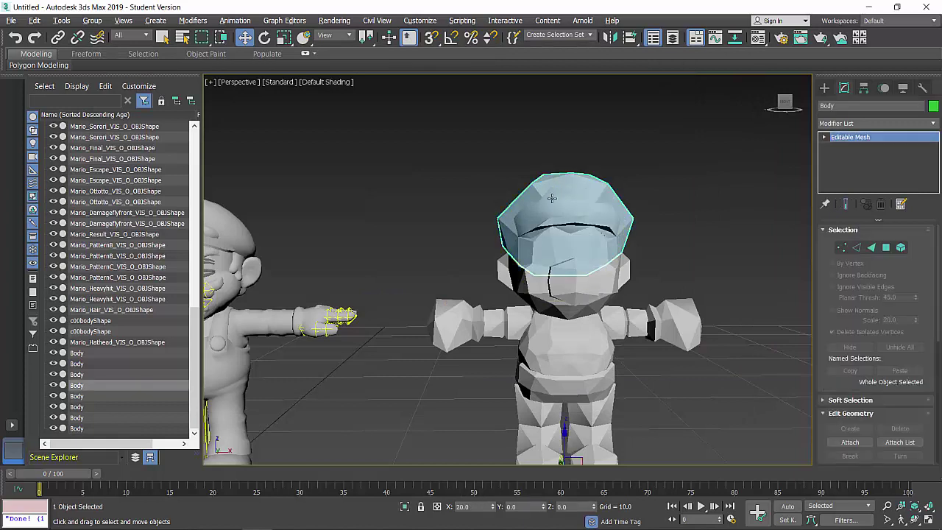
left_click(53, 407)
left_click(412, 223)
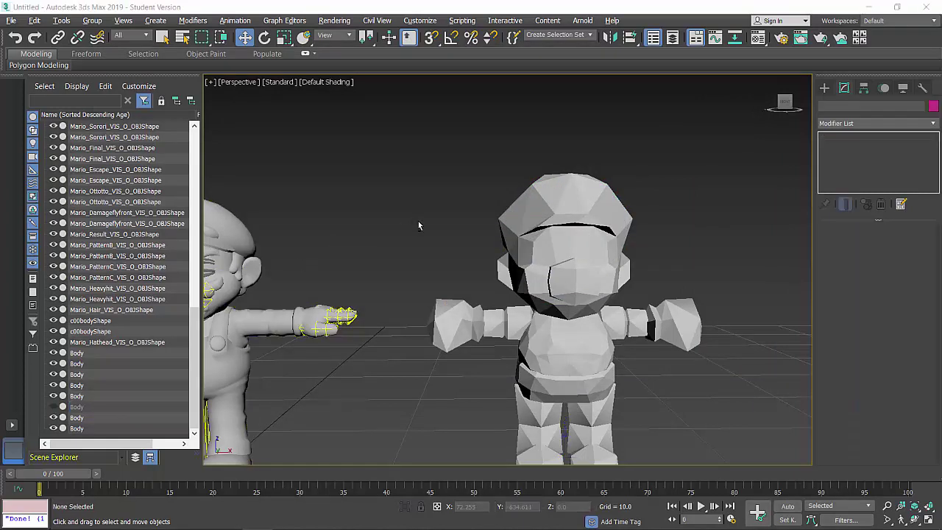
key("alt+Tab")
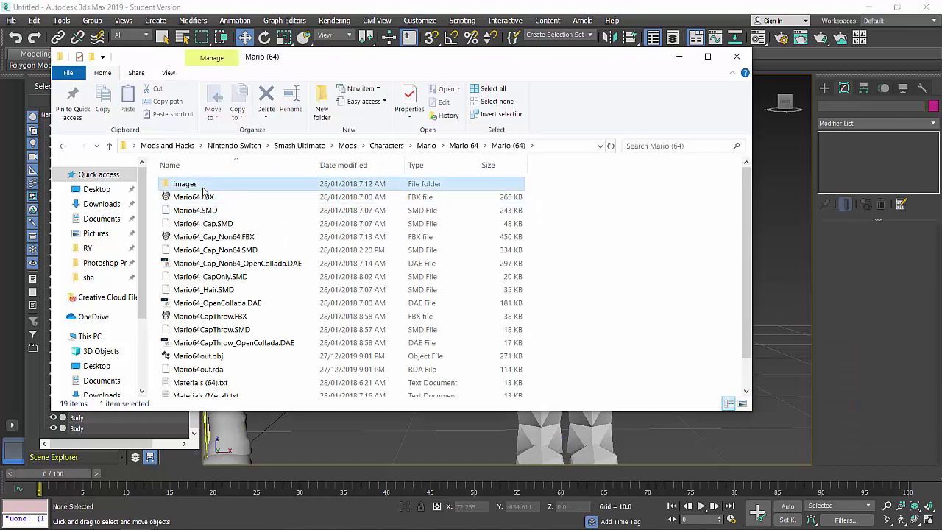
double_click(184, 185)
left_click_drag(262, 221, 560, 200)
middle_click_drag(521, 209, 574, 197, "alt")
scroll(574, 197, "up", 6)
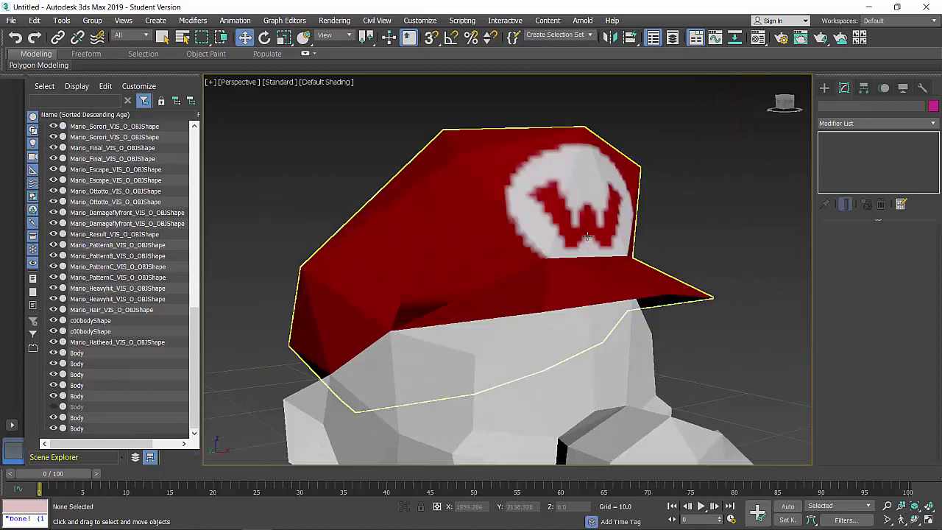
Step: Apply the Mario64Eye_alb.0.png texture to the face and texture the remaining Mario 64 parts from the images folder
scroll(573, 200, "down", 2)
key("alt+Tab")
left_click_drag(314, 215, 570, 302)
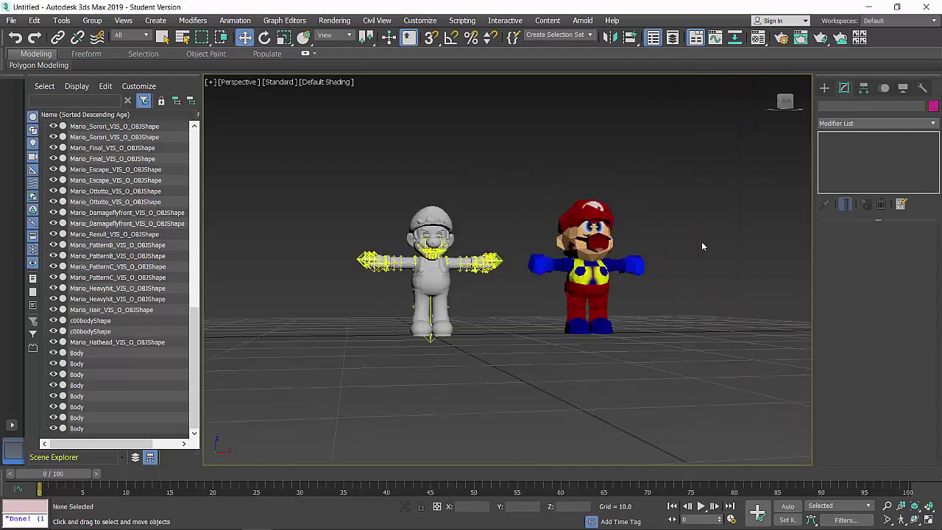
left_click_drag(695, 147, 669, 169)
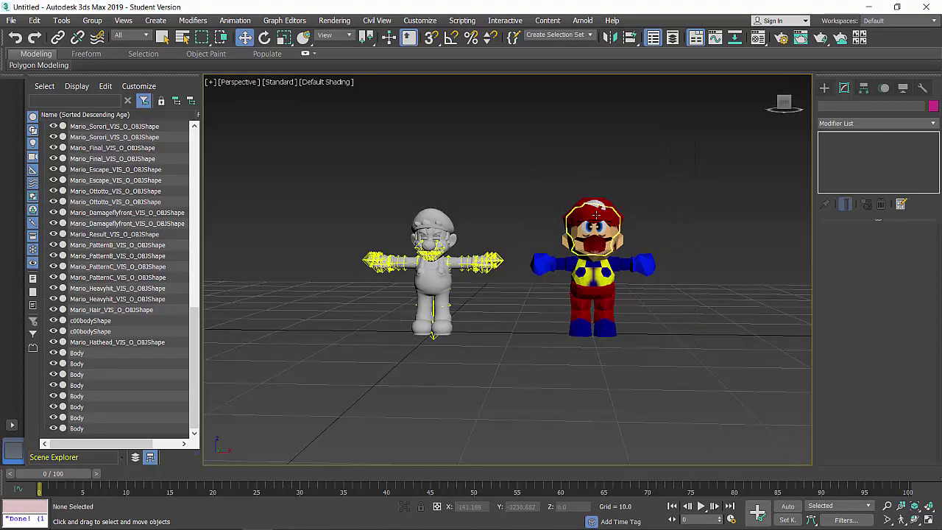
Step: Identify the hatless head parts of both models and copy the object name of the original Mario's hatless hair mesh
left_click(596, 214)
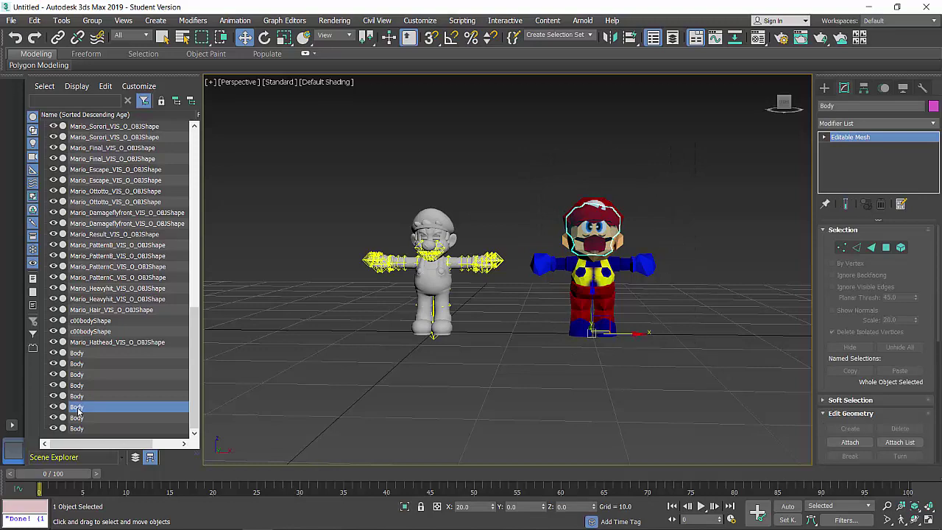
left_click(289, 248)
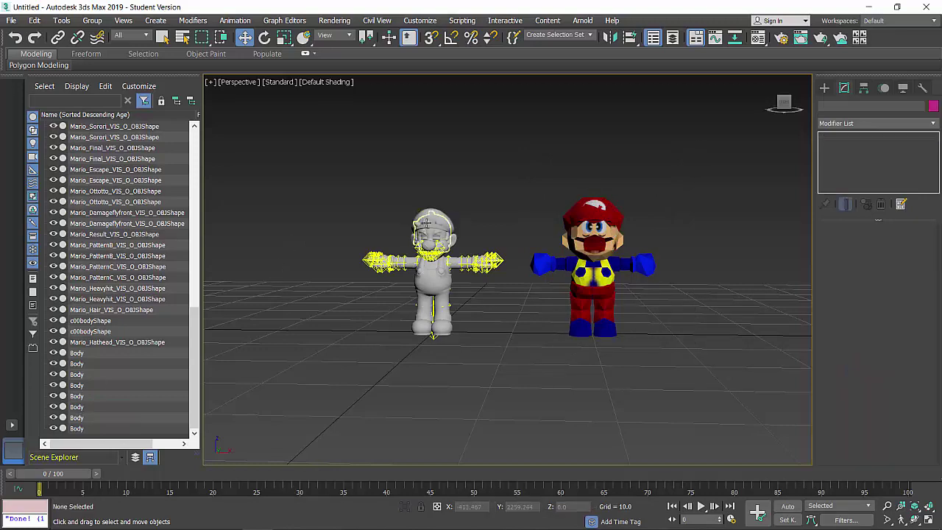
left_click(427, 223)
key("z")
middle_click_drag(428, 240, 482, 231, "alt")
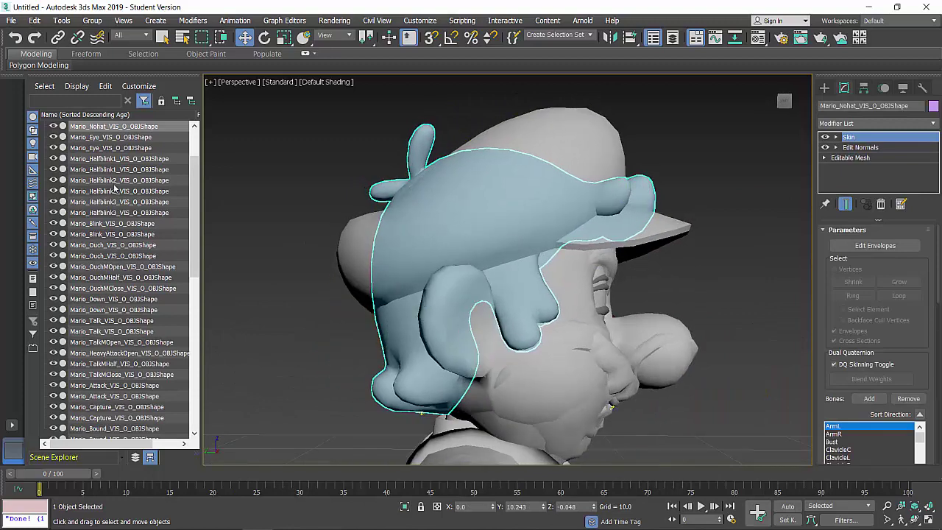
left_click(53, 126)
left_click(53, 126)
left_click(85, 127)
key("ctrl+c")
left_click(293, 163)
key("z")
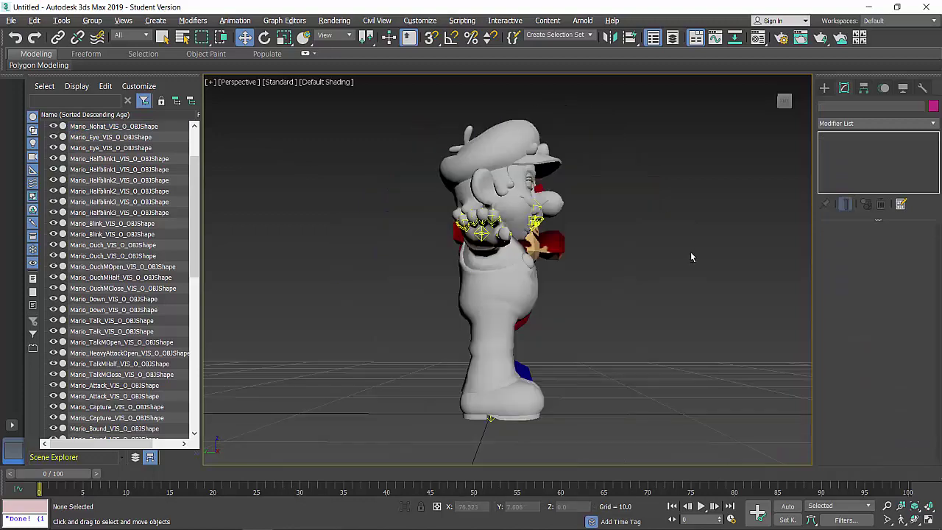
Step: Rename the Mario 64 model's hatless head part as Mario_Nohat_VIS_O_OBJShape
middle_click_drag(690, 252, 588, 263, "alt")
left_click(658, 165)
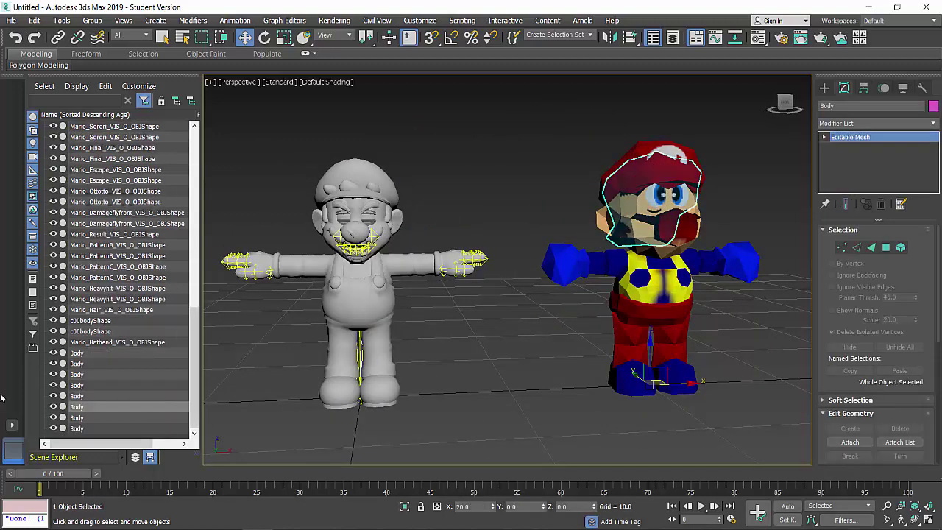
left_click(76, 407)
key("ctrl+v")
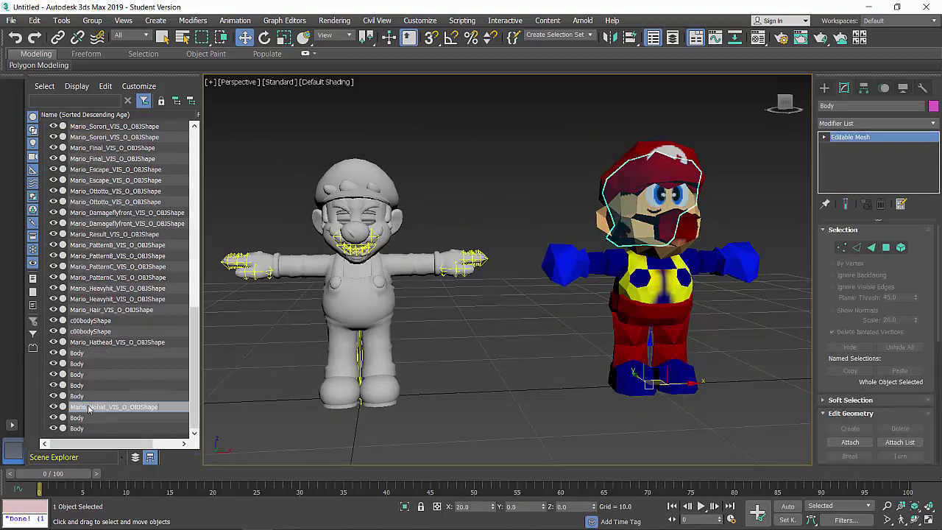
key("Return")
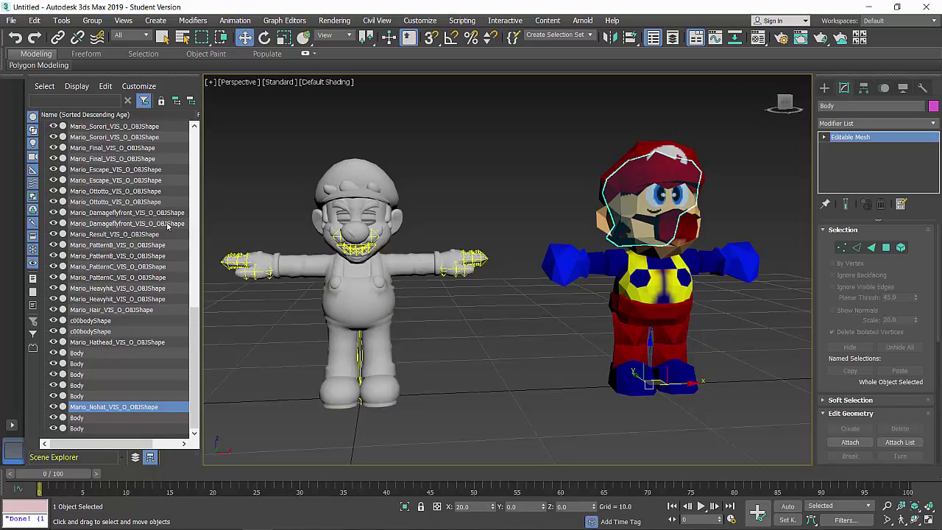
Step: Copy the name of the original Mario's hat mesh and rename the Mario 64 cap as Mario_Hathead_VIS_O_OBJShape
scroll(136, 198, "up", 14)
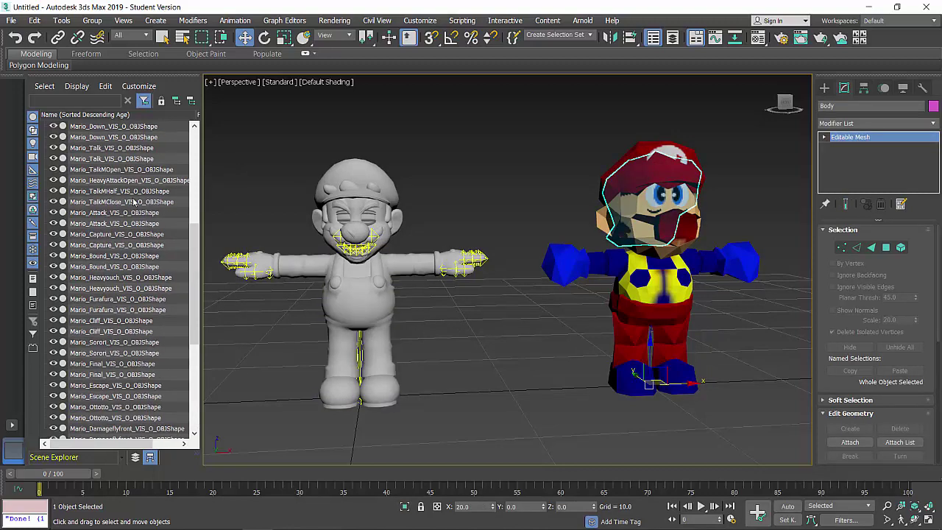
left_click(349, 186)
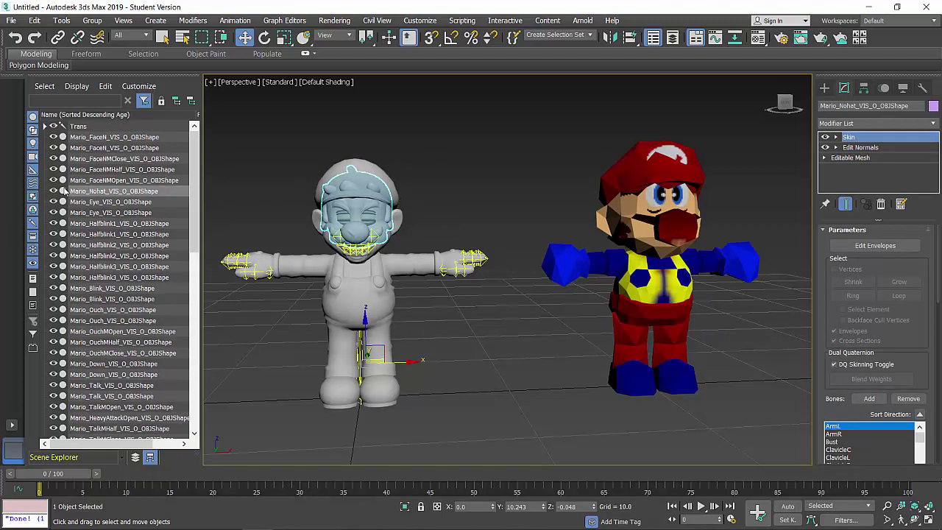
left_click(347, 162)
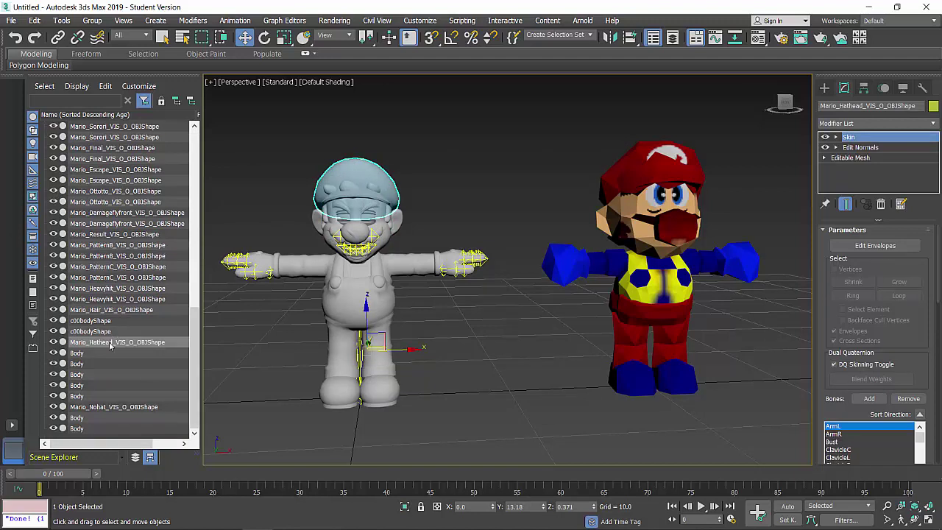
left_click(117, 341)
key("ctrl+c")
left_click(647, 149)
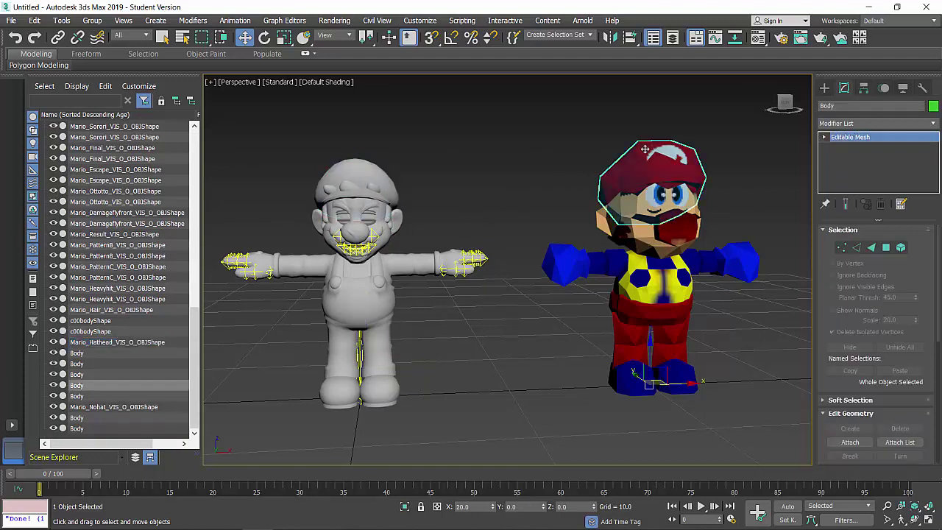
left_click(97, 388)
key("ctrl+v")
key("Return")
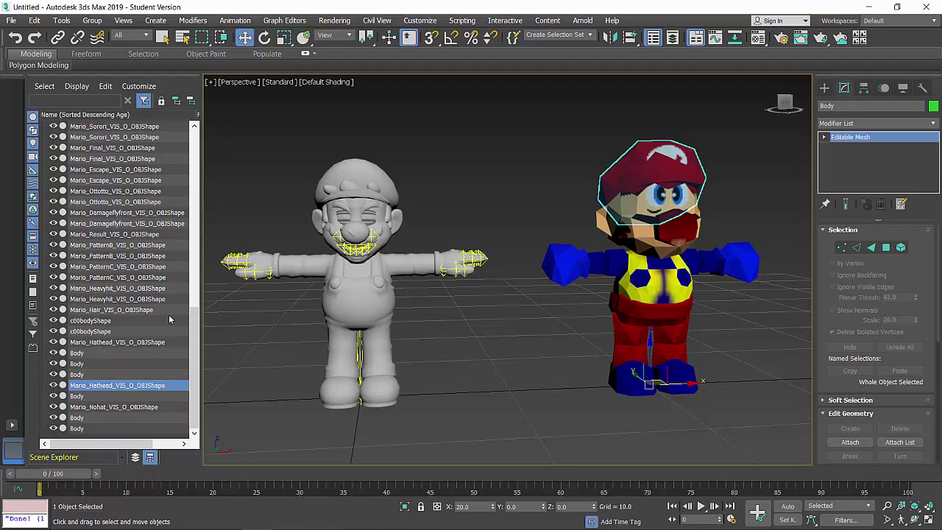
Step: Select all the original Mario meshes from Mario_Hathead_VIS_O_OBJShape up to Mario_FaceN_VIS_O_OBJShape and review the selected range
left_click(136, 343)
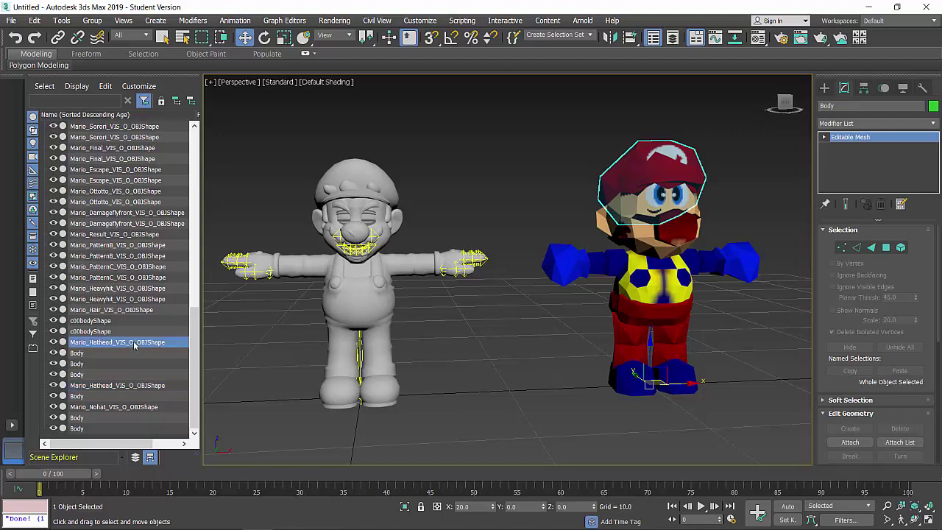
scroll(145, 329, "up", 2)
scroll(140, 280, "up", 10)
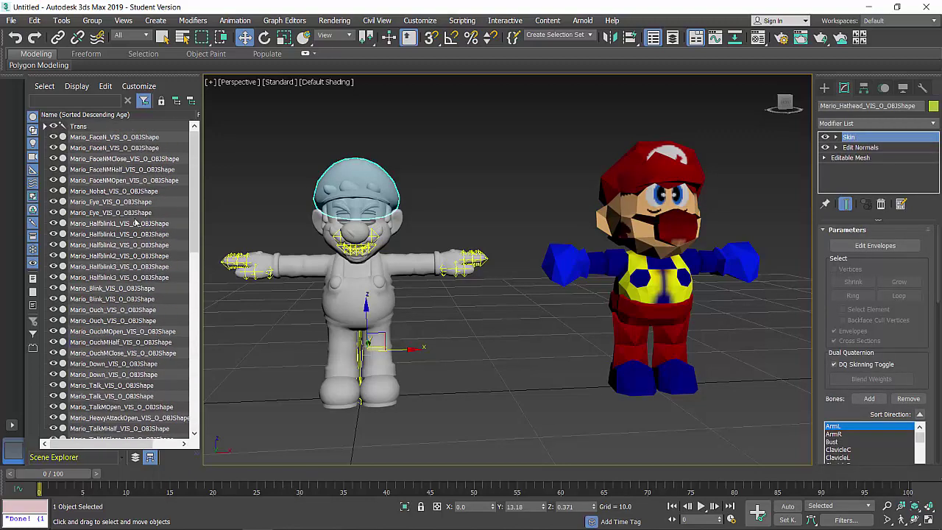
left_click(123, 137, "shift")
scroll(111, 417, "down", 5)
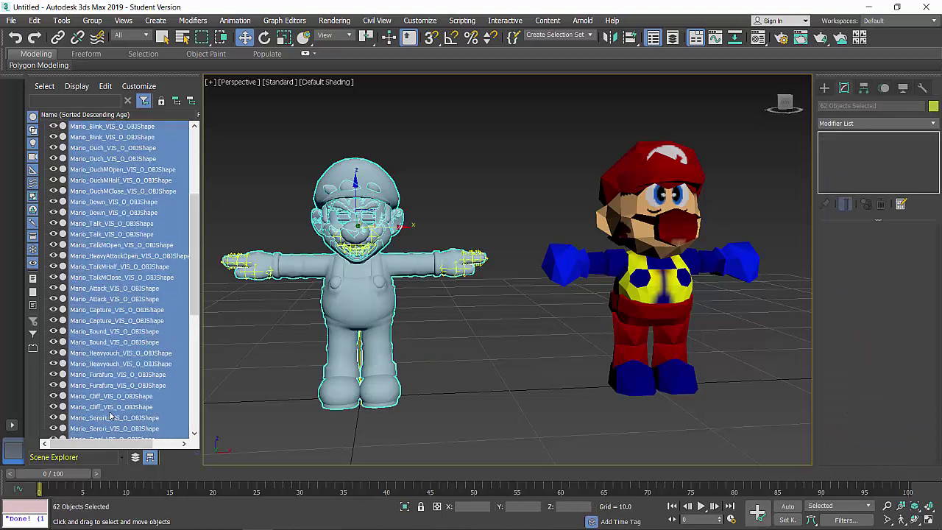
scroll(110, 418, "down", 2)
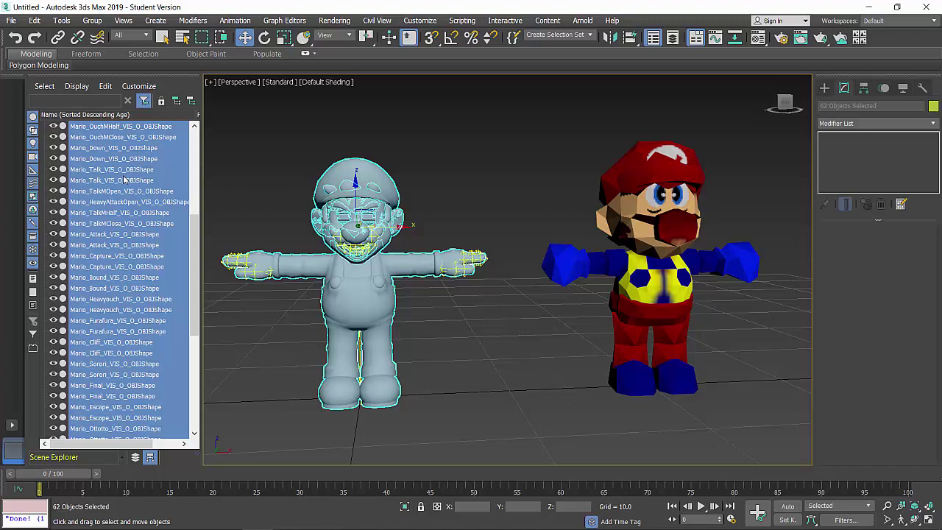
scroll(123, 178, "up", 7)
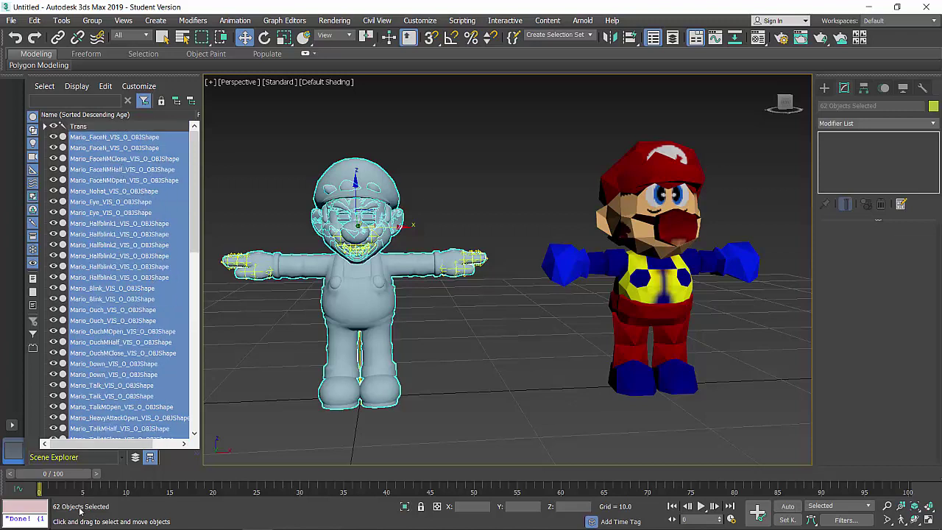
scroll(142, 376, "down", 15)
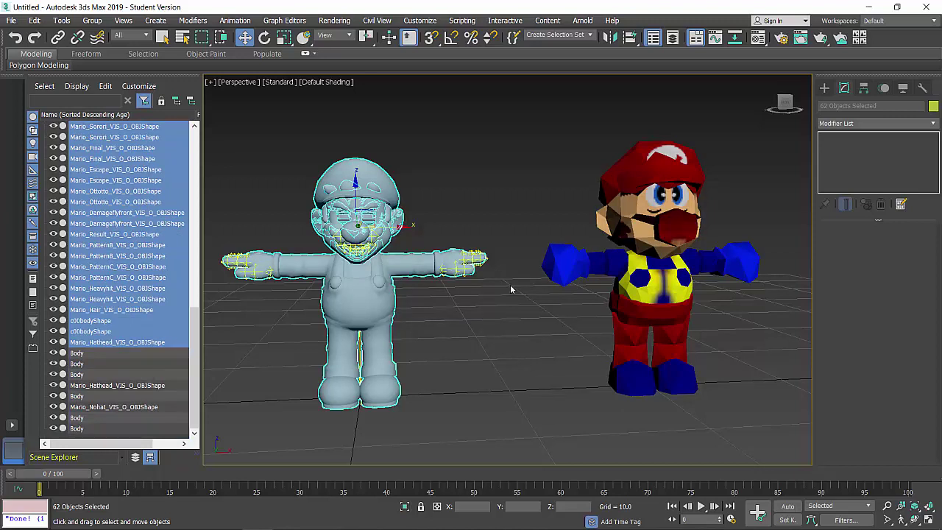
Step: Show the polygon and vertex statistics in the perspective view and deselect the original Mario meshes
key("7")
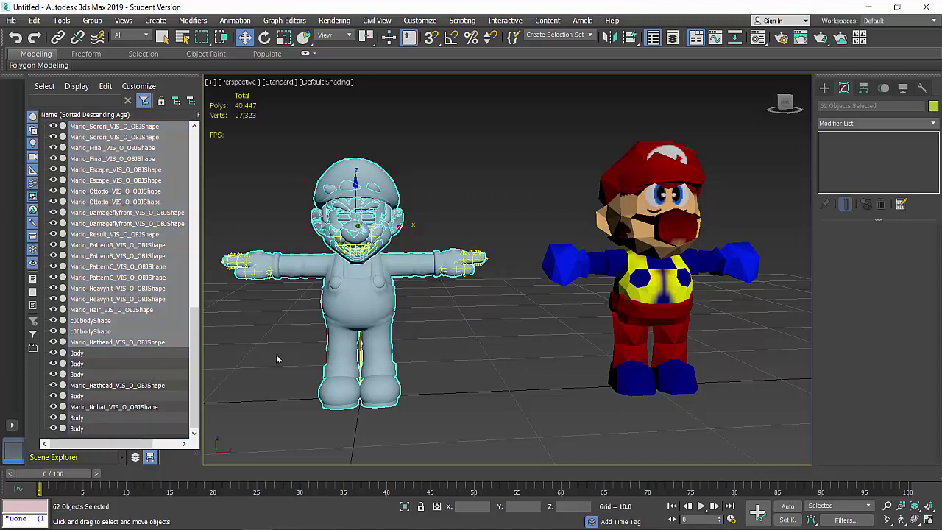
left_click(282, 340)
key("z")
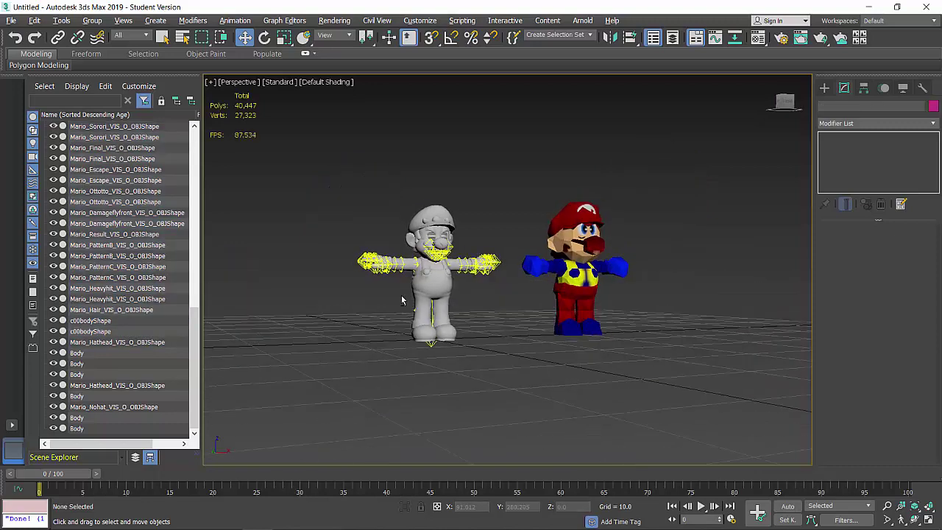
middle_click_drag(376, 296, 373, 295, "alt")
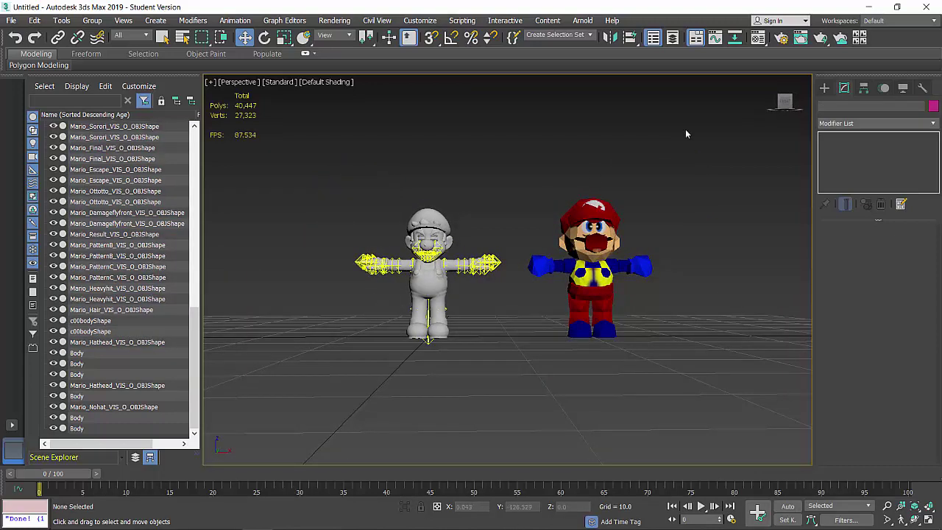
Step: Select all the original Mario meshes from Mario_Hathead_VIS_O_OBJShape up to Mario_FaceN_VIS_O_OBJShape and hide them
left_click(114, 341)
scroll(121, 168, "up", 10)
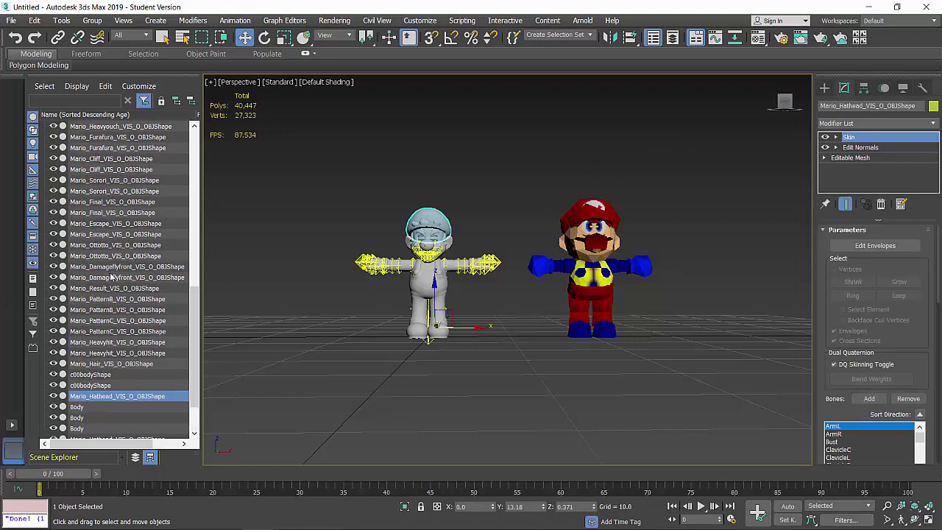
left_click(103, 138, "shift")
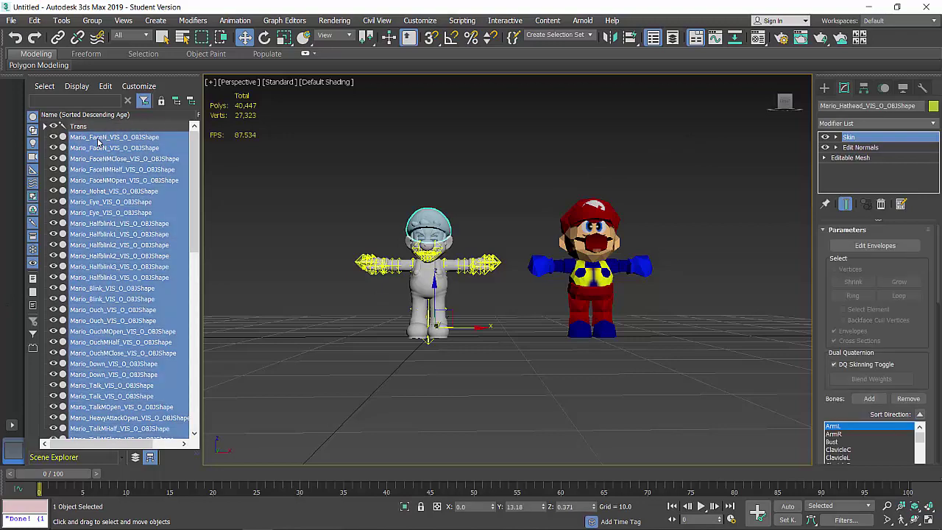
left_click(53, 141)
scroll(114, 304, "down", 12)
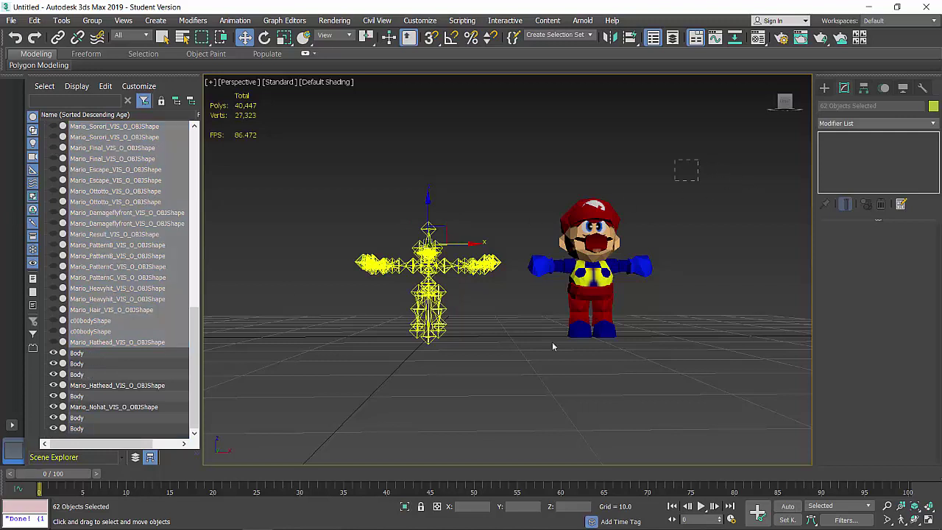
Step: Select all parts of the Mario 64 model and set their absolute world X position to 0
left_click_drag(523, 367, 524, 367)
right_click(505, 368)
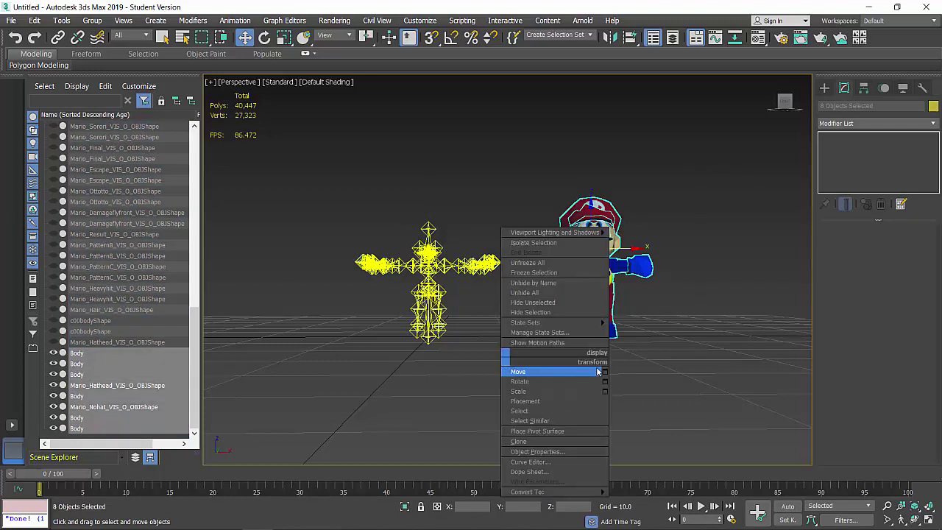
left_click(604, 372)
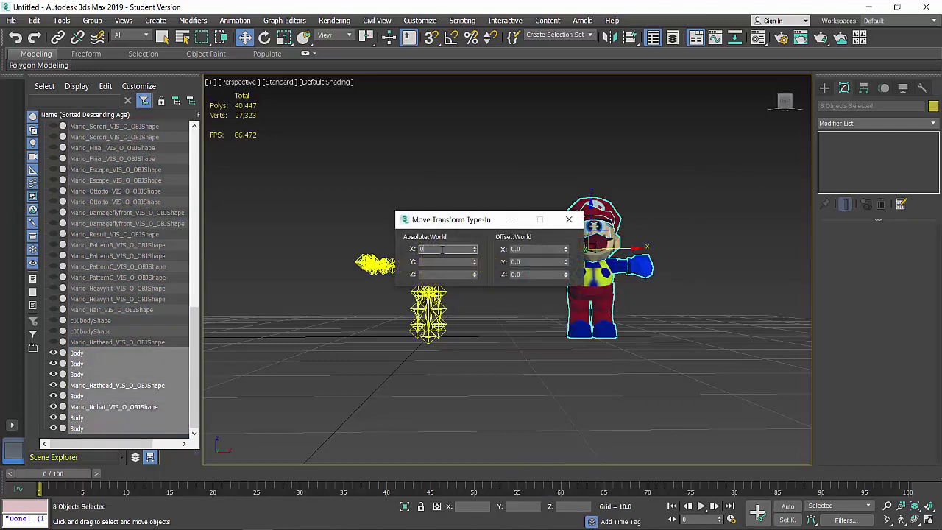
type("0")
key("Return")
left_click(569, 219)
Step: Select the Mario 64 torso mesh and both glove meshes and apply an Edit Mesh modifier to them
scroll(447, 266, "up", 8)
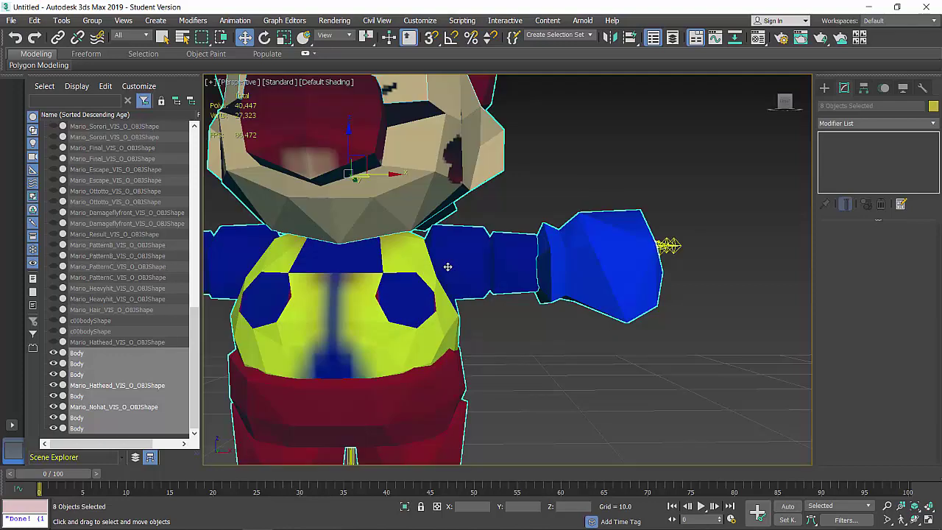
left_click(485, 328)
left_click(477, 279)
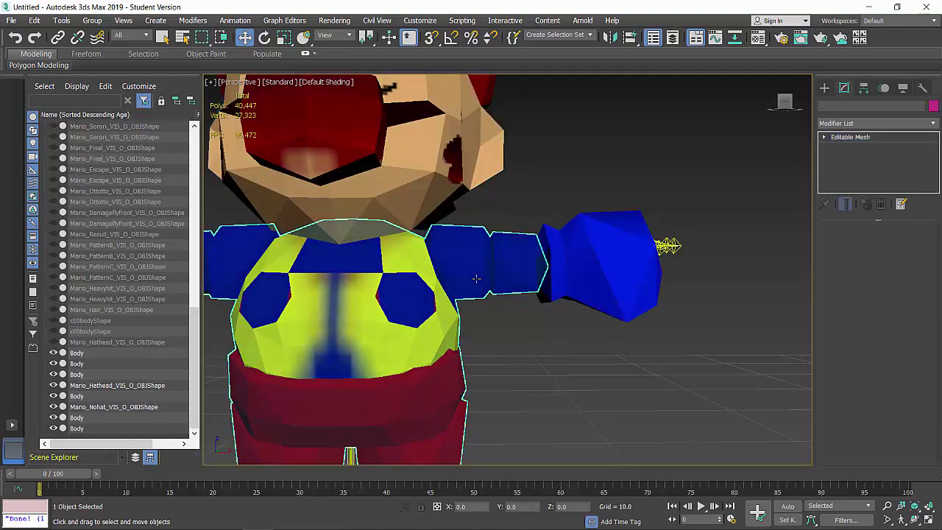
left_click(617, 259, "ctrl")
key("f")
key("F3")
left_click(389, 245, "ctrl")
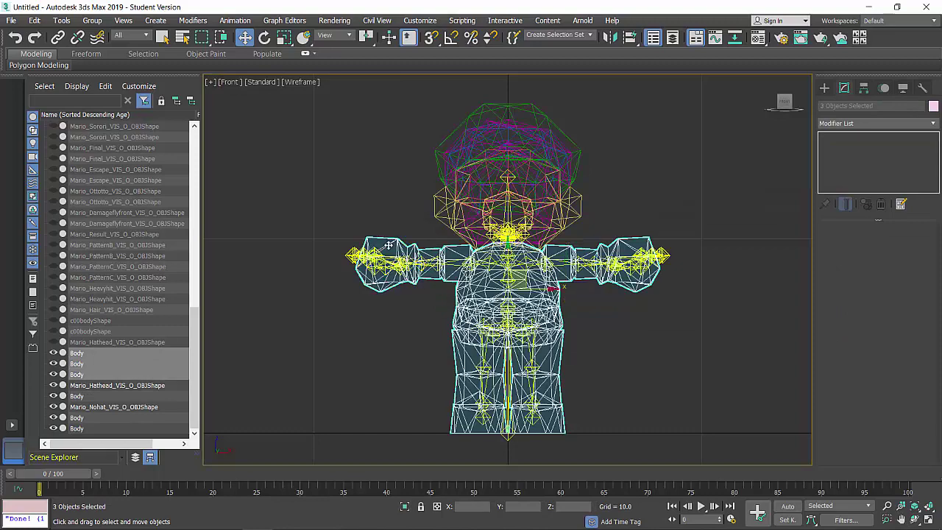
scroll(585, 287, "up", 6)
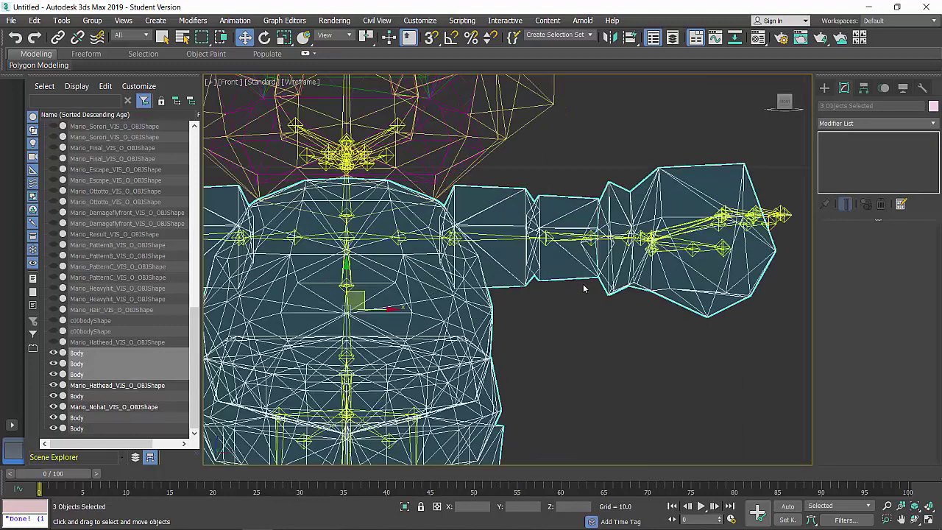
scroll(668, 225, "down", 3)
left_click(835, 124)
key("e")
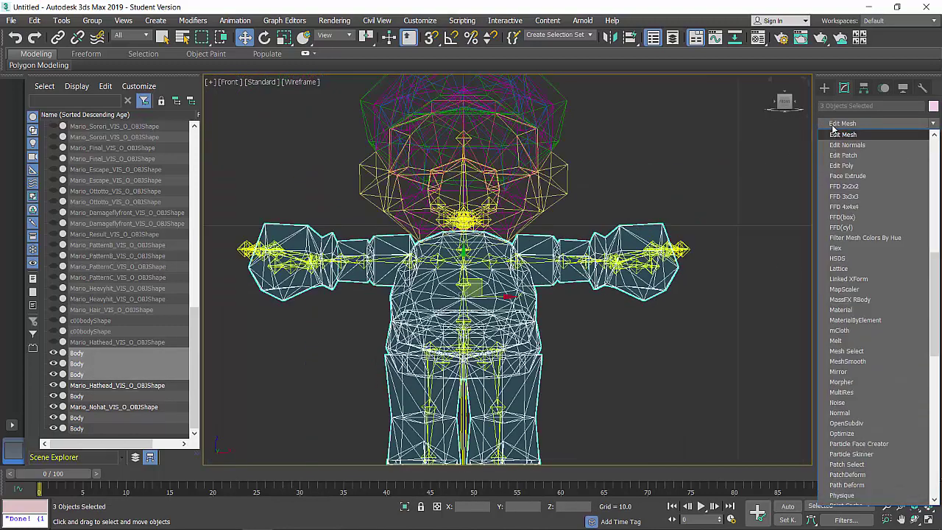
left_click(837, 133)
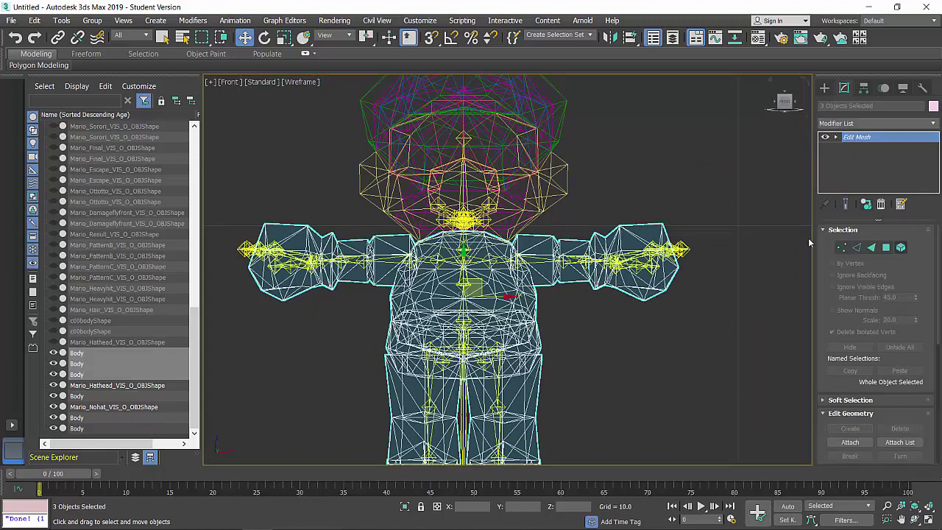
Step: Select the hand, forearm and upper arm elements of the model's left arm at element level
key("5")
left_click(592, 290)
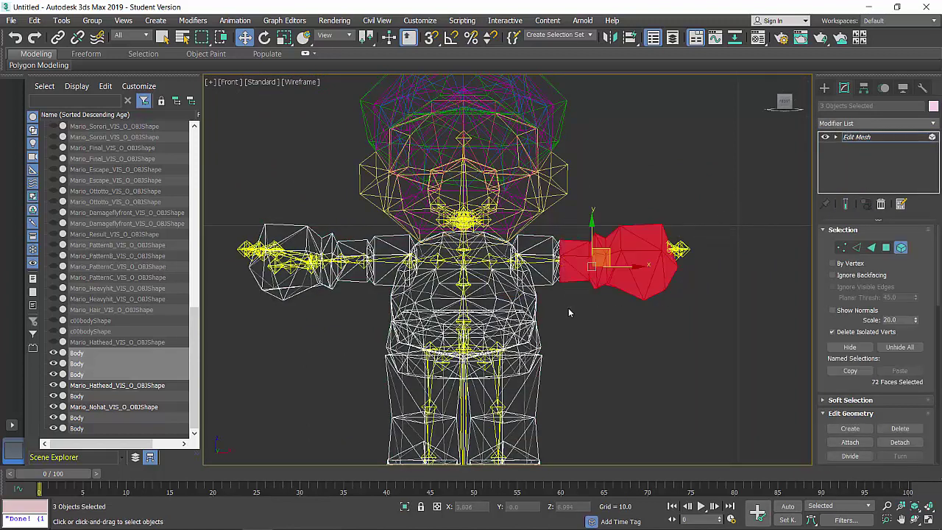
left_click(542, 252, "ctrl")
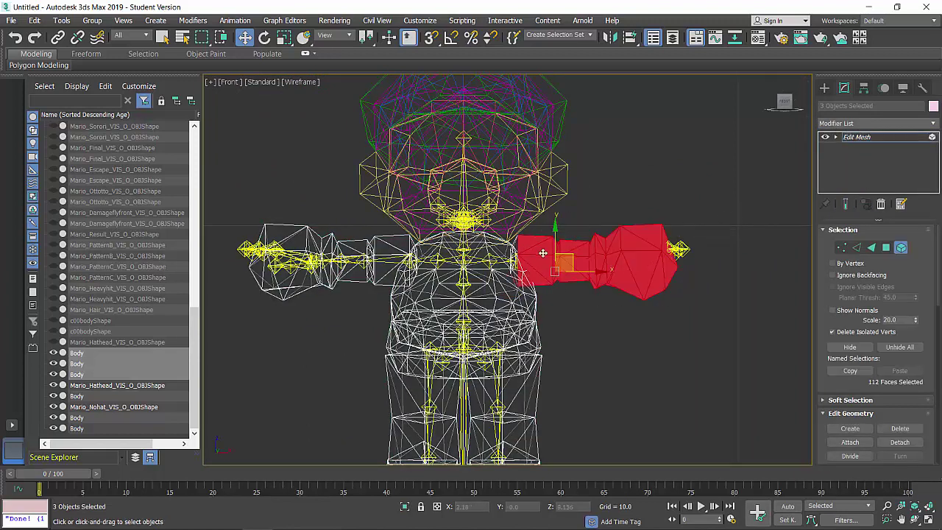
scroll(511, 245, "up", 5)
left_click(534, 246, "ctrl")
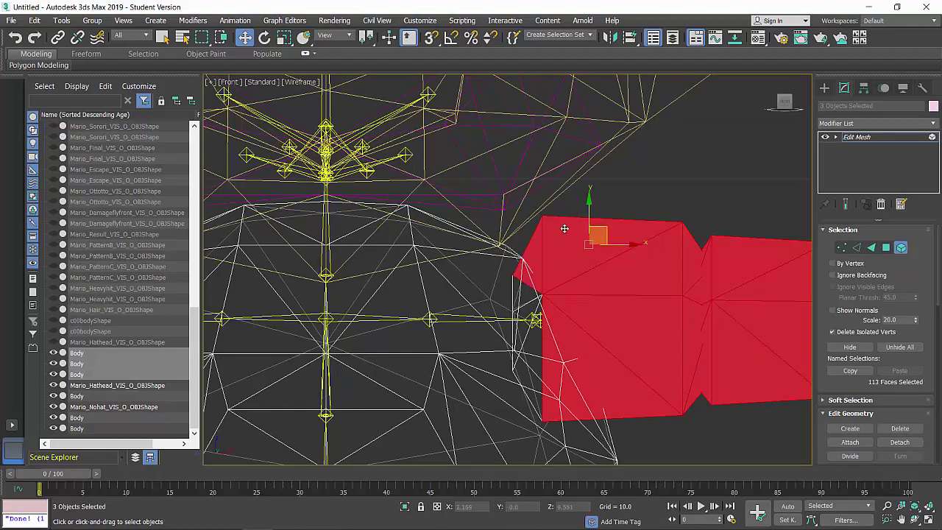
Step: Add the remaining faces closing the inner shoulder end to the left arm selection
key("p")
middle_click_drag(479, 270, 334, 239, "alt")
scroll(516, 249, "up", 6)
middle_click_drag(530, 248, 506, 277, "alt")
middle_click_drag(516, 200, 386, 244, "alt")
left_click(387, 244, "ctrl")
left_click(381, 243, "ctrl")
left_click(378, 192, "ctrl")
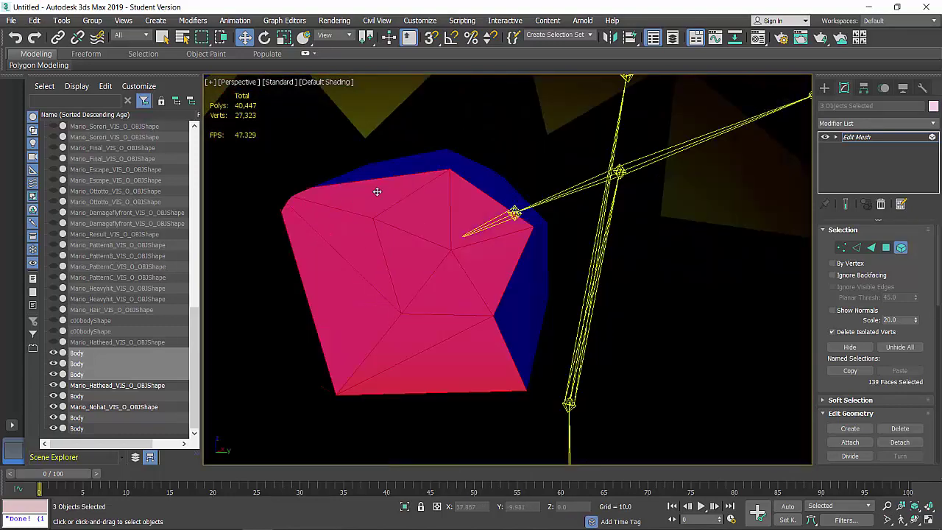
left_click(447, 164, "ctrl")
left_click(460, 168, "ctrl")
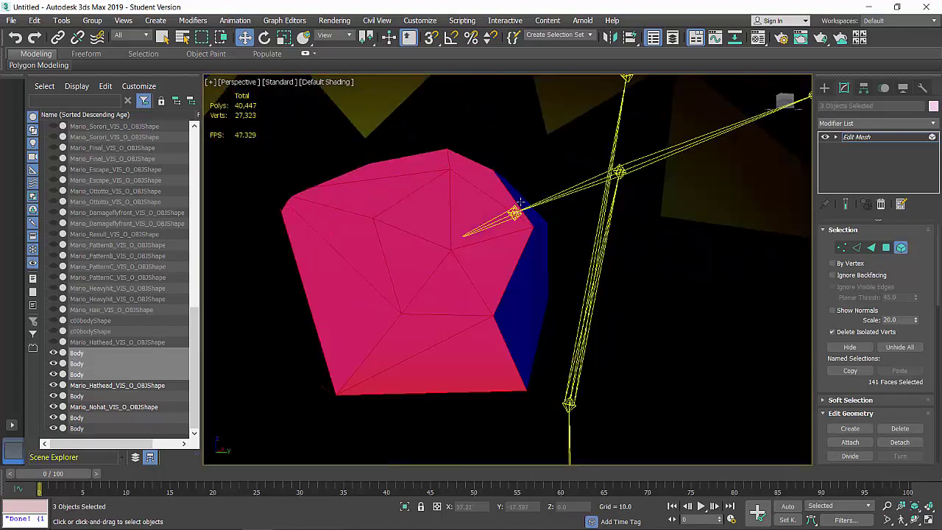
left_click(520, 201, "ctrl")
left_click(532, 260, "ctrl")
left_click(511, 295, "ctrl")
scroll(381, 315, "down", 10)
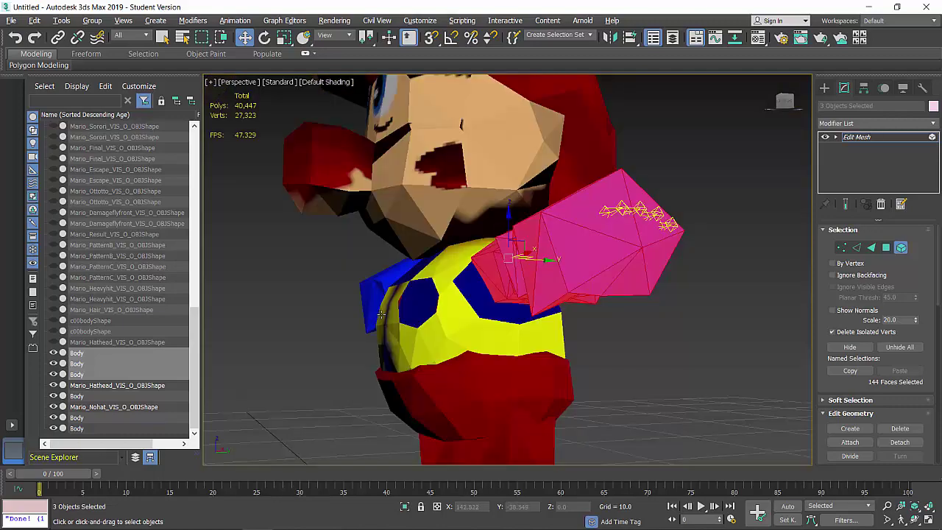
Step: Add all elements of the model's right arm, including its glove, to the selection
middle_click_drag(382, 315, 462, 323, "alt")
key("f")
key("F3")
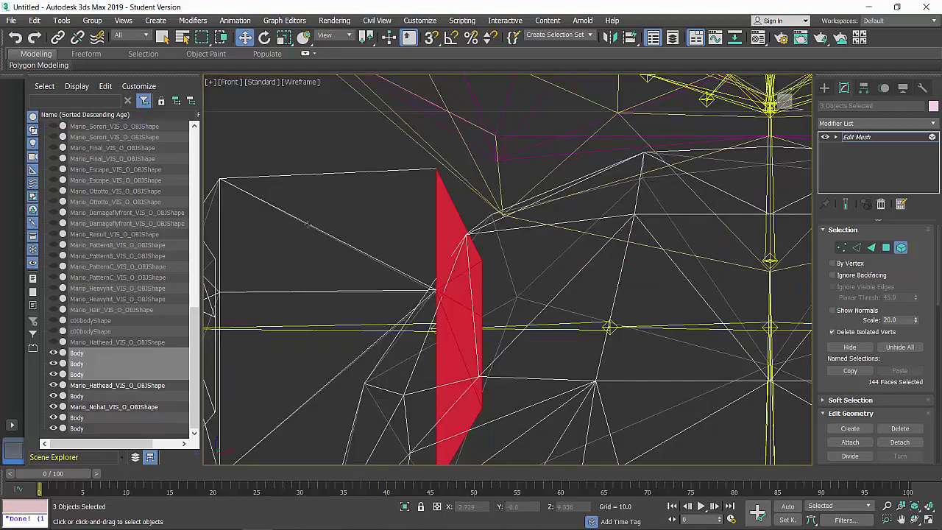
scroll(346, 203, "down", 6)
left_click_drag(358, 174, 343, 315, "ctrl")
left_click_drag(254, 308, 243, 316, "ctrl")
middle_click_drag(244, 319, 401, 362)
left_click_drag(412, 177, 225, 384, "ctrl")
Step: Try to move both selected arms upward freehand in the perspective view
key("p")
mouse_move(354, 339)
middle_mouse_down("alt")
mouse_move(441, 308)
mouse_move(646, 307)
mouse_move(599, 288)
mouse_move(479, 284)
mouse_move(485, 309)
mouse_move(608, 328)
mouse_move(606, 372)
mouse_move(738, 209)
mouse_move(648, 429)
mouse_move(683, 360)
mouse_move(751, 338)
mouse_move(676, 343)
mouse_move(730, 316)
middle_mouse_up("alt")
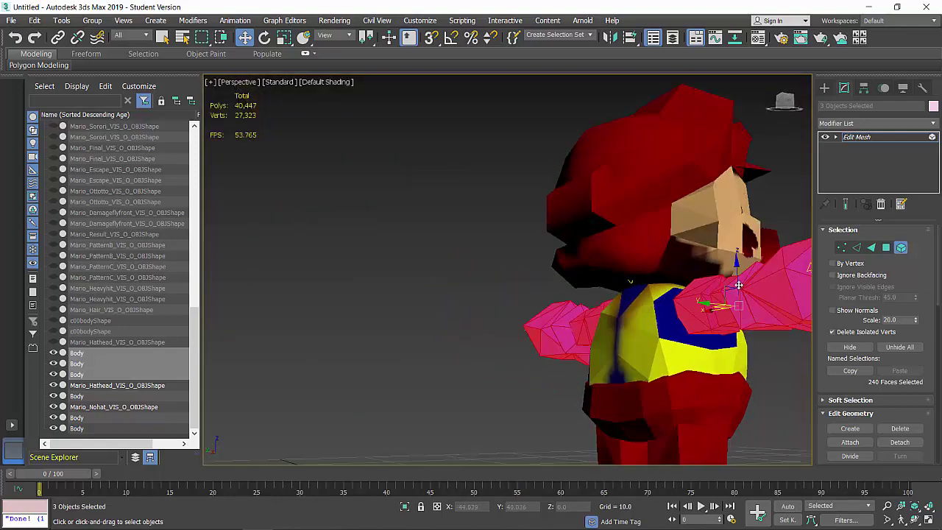
left_click_drag(739, 290, 658, 3)
middle_click_drag(591, 144, 492, 221, "alt")
Step: Raise both selected arms above the head with a Y move offset of 10 in the front view
right_click(492, 221)
left_click(592, 232)
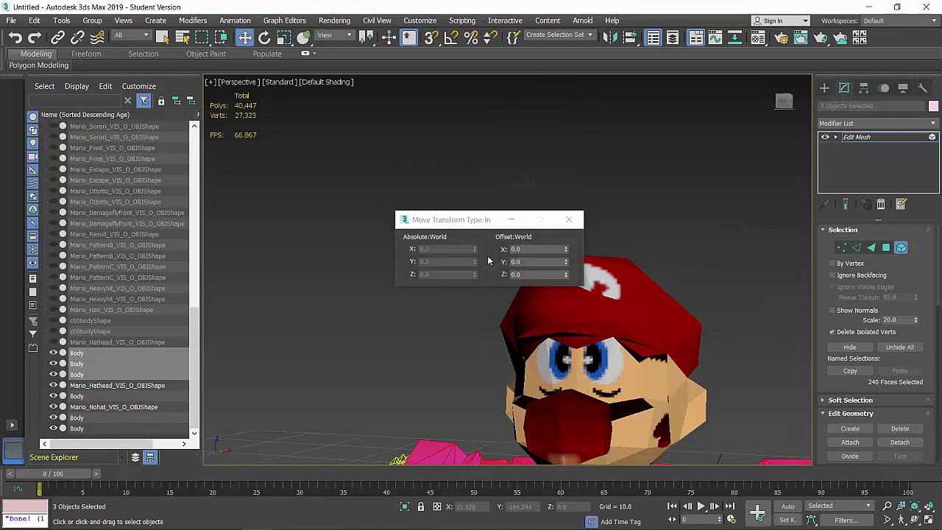
key("f")
double_click(525, 263)
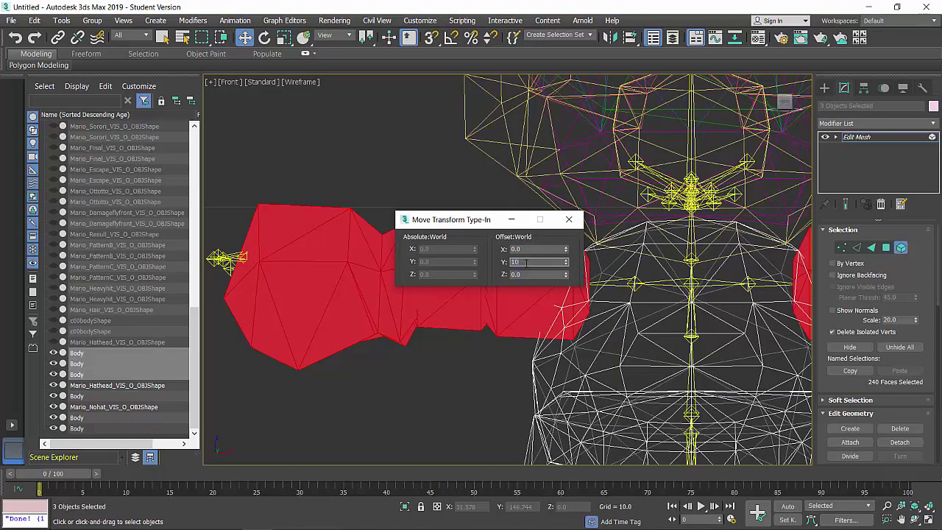
key("Tab")
scroll(593, 407, "down", 10)
scroll(593, 406, "up", 2)
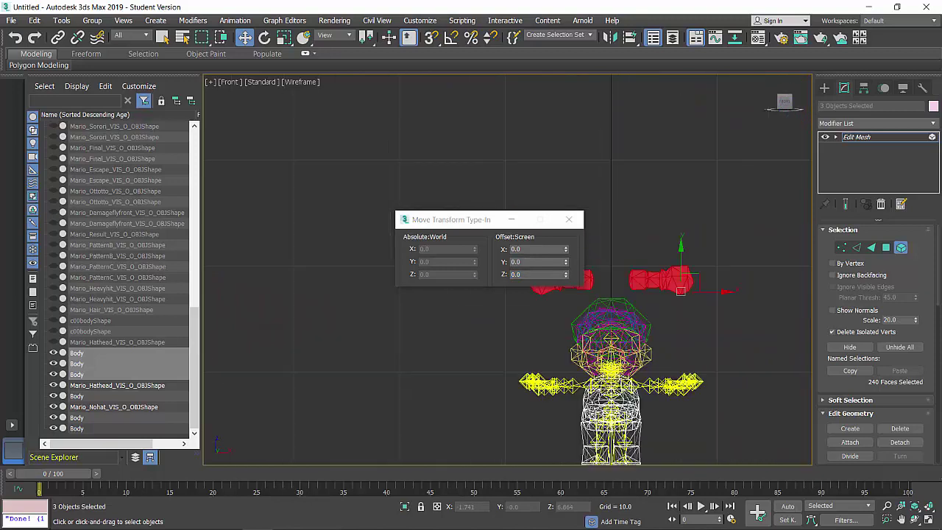
Step: Select all vertices of the raised left arm and lower them with a Y offset of -10 in the front view
key("p")
middle_click_drag(616, 321, 635, 332, "alt")
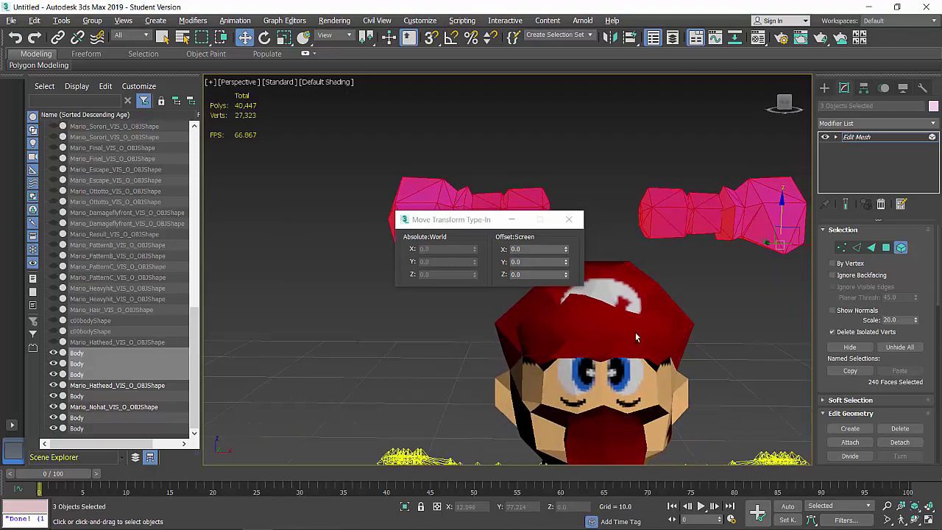
left_click(841, 247)
scroll(644, 293, "down", 5)
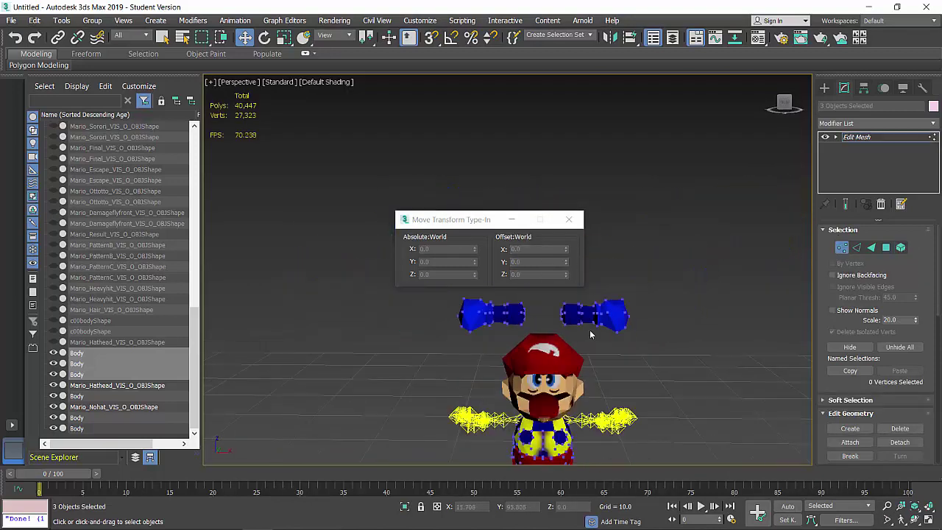
left_click_drag(644, 287, 571, 328)
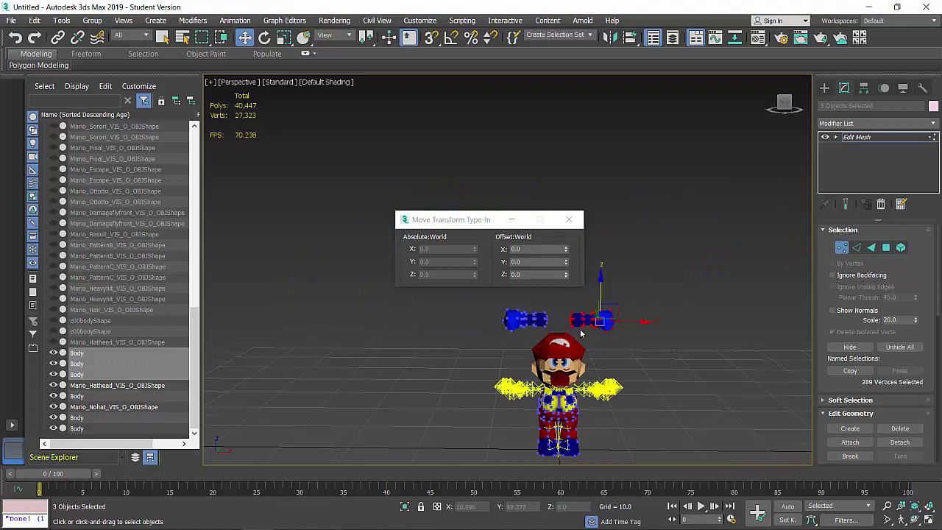
scroll(580, 329, "up", 6)
key("f")
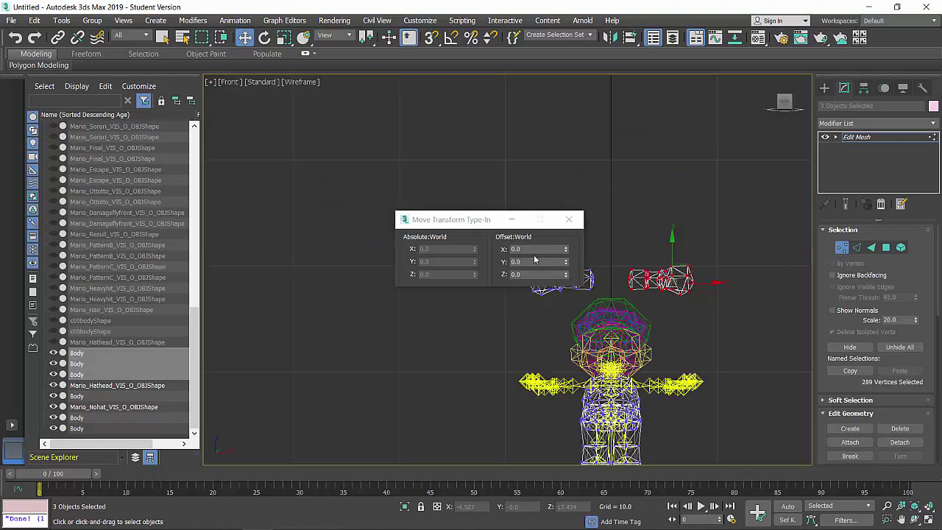
double_click(534, 262)
type("-10")
key("Return")
key("Tab")
Step: Try small X offsets on the left arm's vertices to line the arm up with its bones
scroll(655, 383, "up", 10)
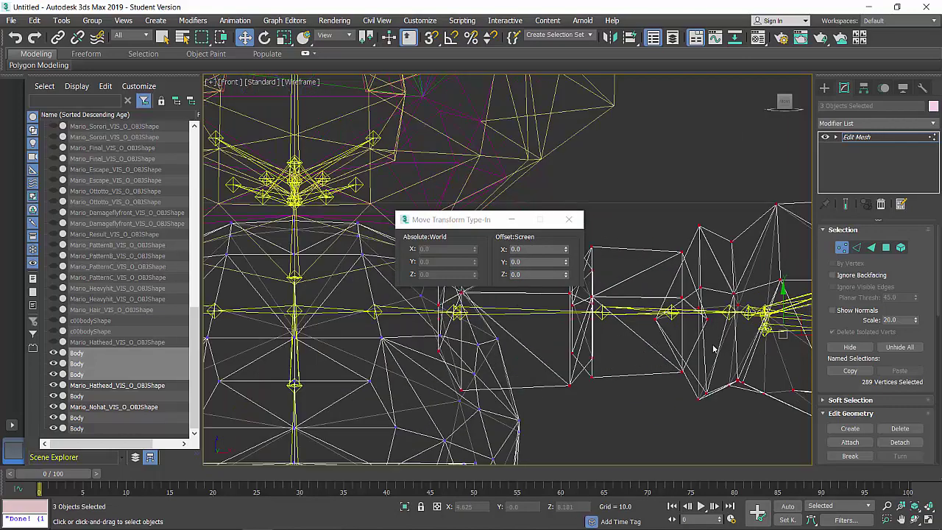
middle_click_drag(647, 329, 606, 354)
double_click(517, 249)
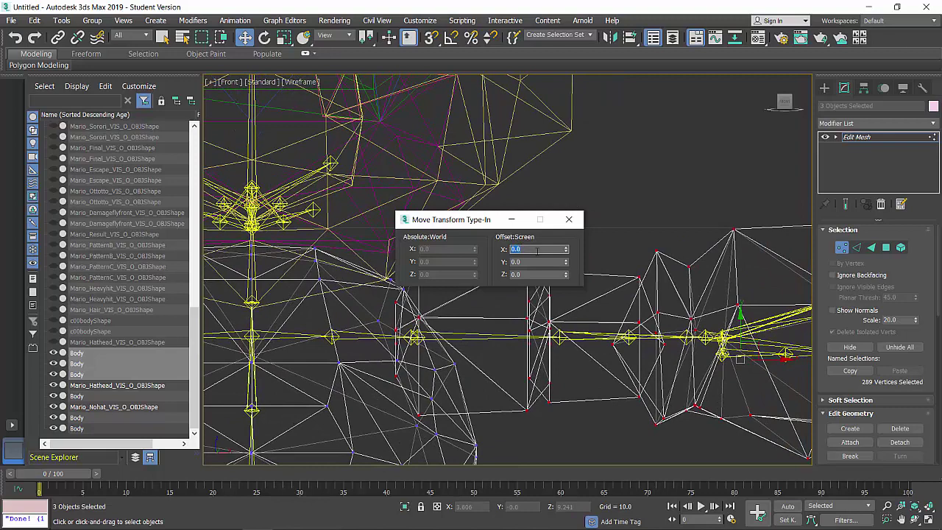
type("2")
key("Return")
key("Tab")
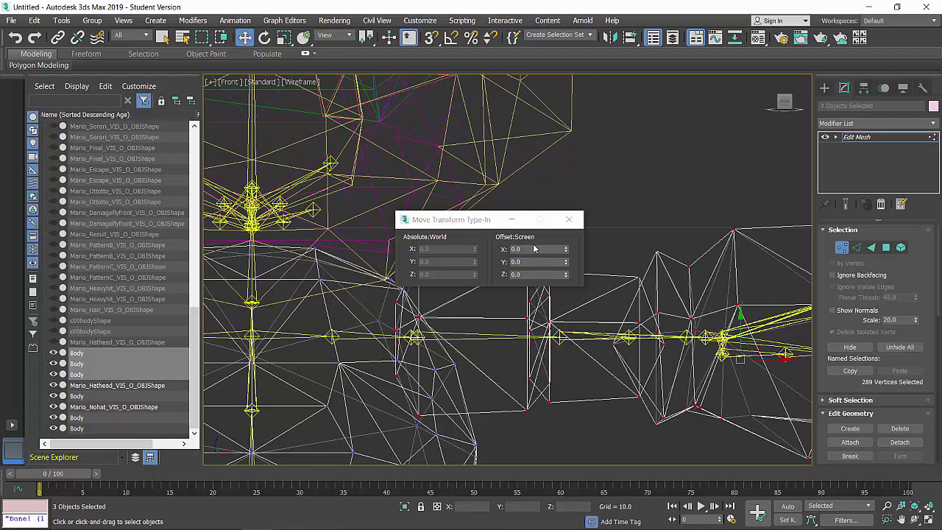
double_click(531, 250)
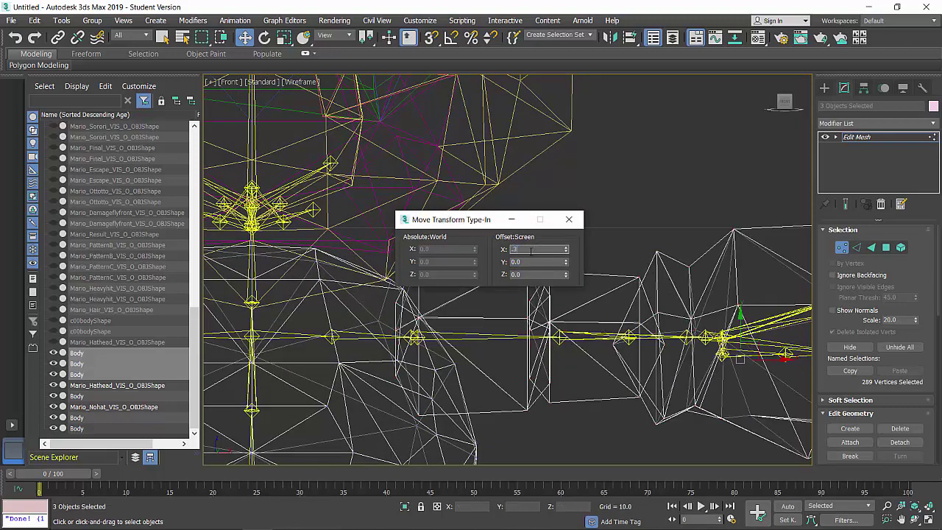
key("Return")
key("Tab")
middle_click(560, 326)
key("ctrl+z")
Step: Shift the left arm's vertices slightly along X to fit the arm bones
double_click(531, 250)
key("Tab")
middle_click(585, 364)
Step: Select the vertices of the raised right arm and lower them with a Y offset of -10
scroll(584, 365, "down", 8)
scroll(584, 359, "down", 5)
scroll(527, 316, "up", 5)
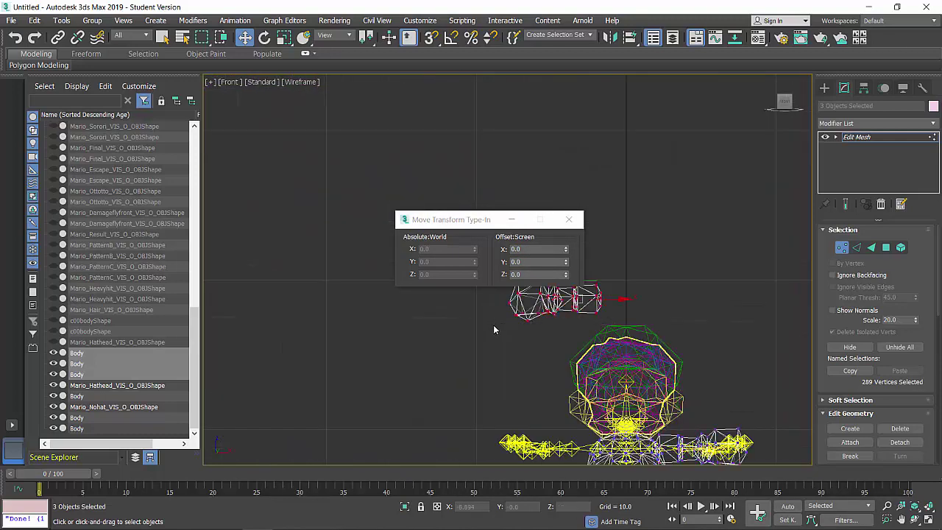
middle_click_drag(497, 327, 509, 373)
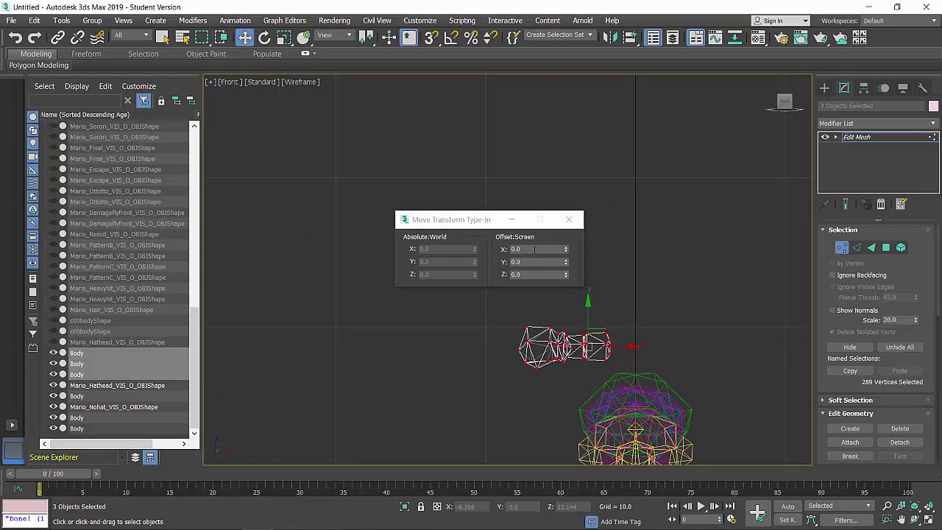
left_click(529, 262)
type("-10")
key("Tab")
Step: Try a negative X offset on the right arm's vertices to move the arm outward along its bones
middle_click(518, 301)
key("z")
scroll(529, 321, "down", 2)
scroll(548, 313, "down", 3)
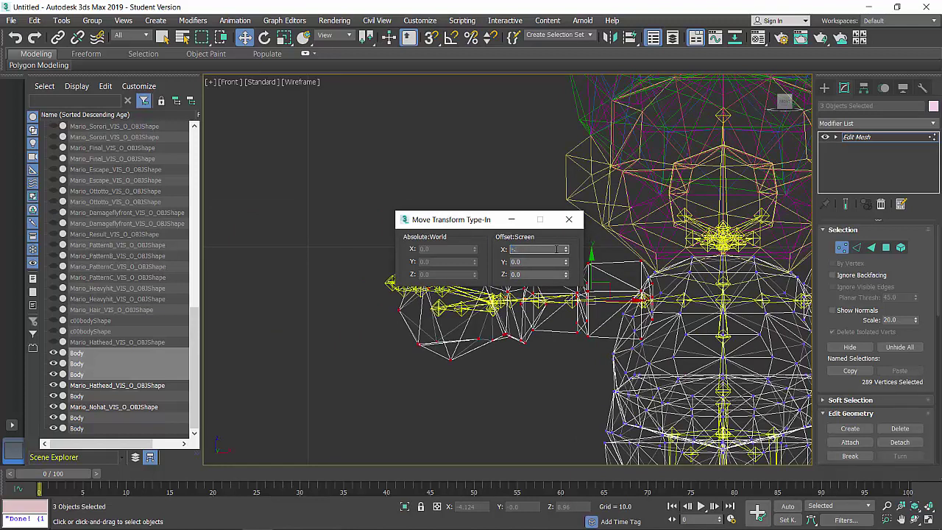
key("Tab")
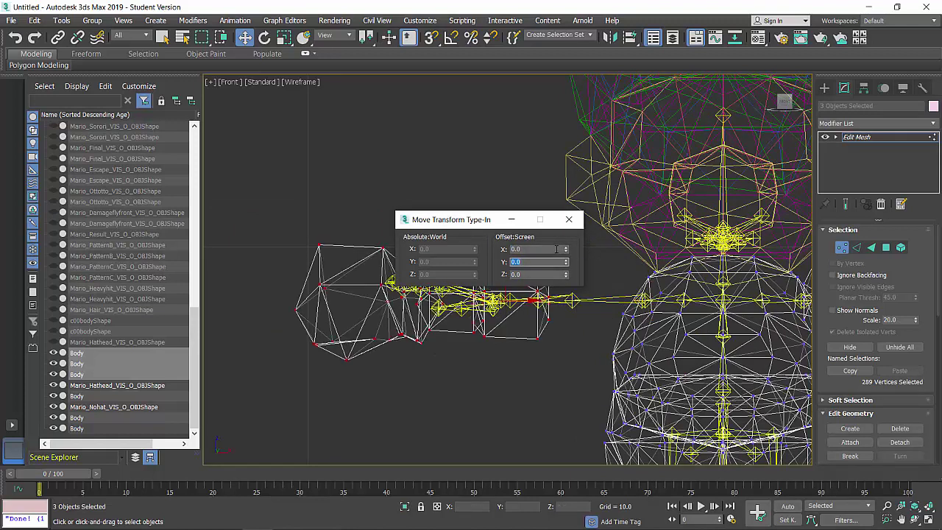
middle_click(584, 344)
key("ctrl+z")
Step: Move the right arm's vertices outward with an X offset of -0.25 to fit its bones
left_click(528, 251)
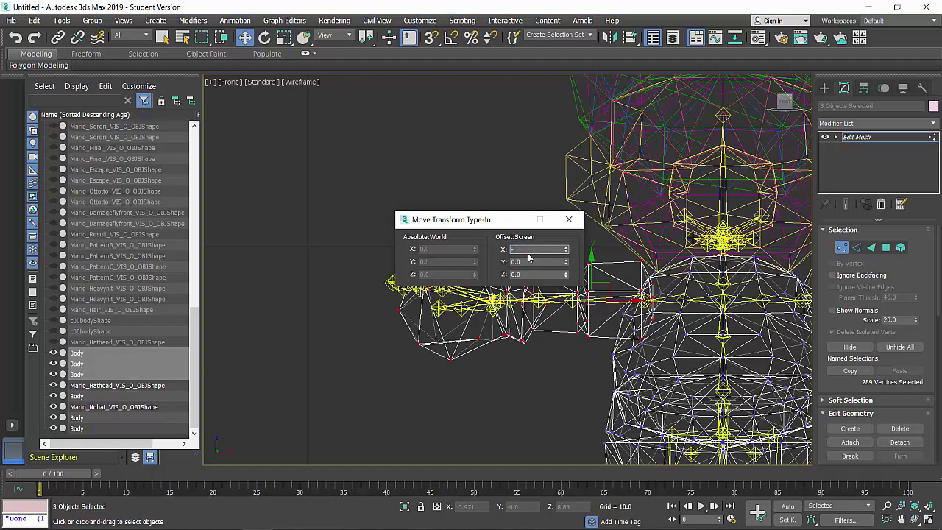
type("-.25")
key("Return")
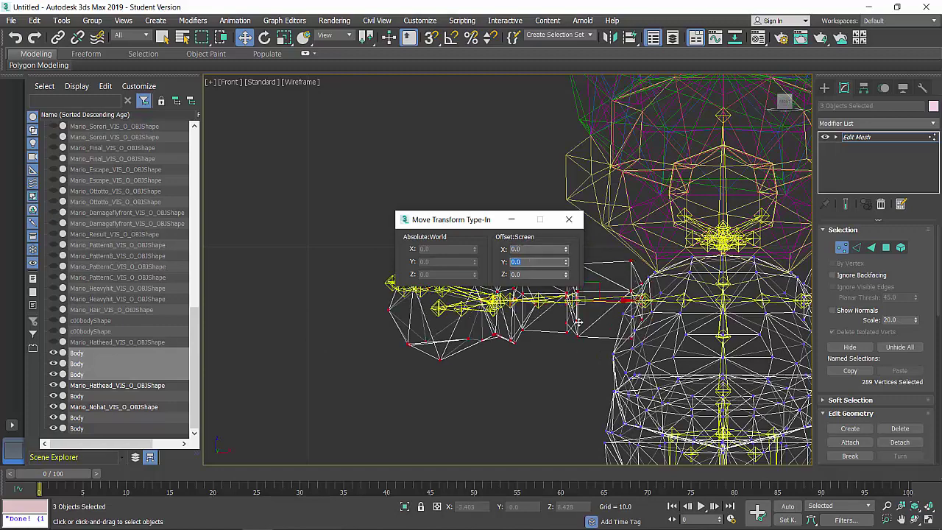
scroll(572, 362, "up", 5)
scroll(572, 362, "down", 6)
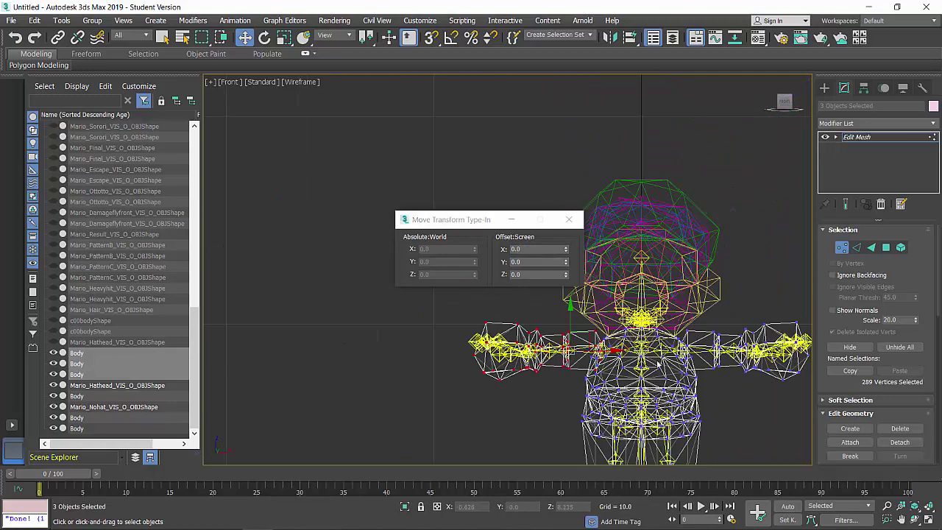
Step: Return to the perspective view, leave sub-object editing, and collapse the Edit Mesh modifier on the three selected Body meshes
left_click(899, 249)
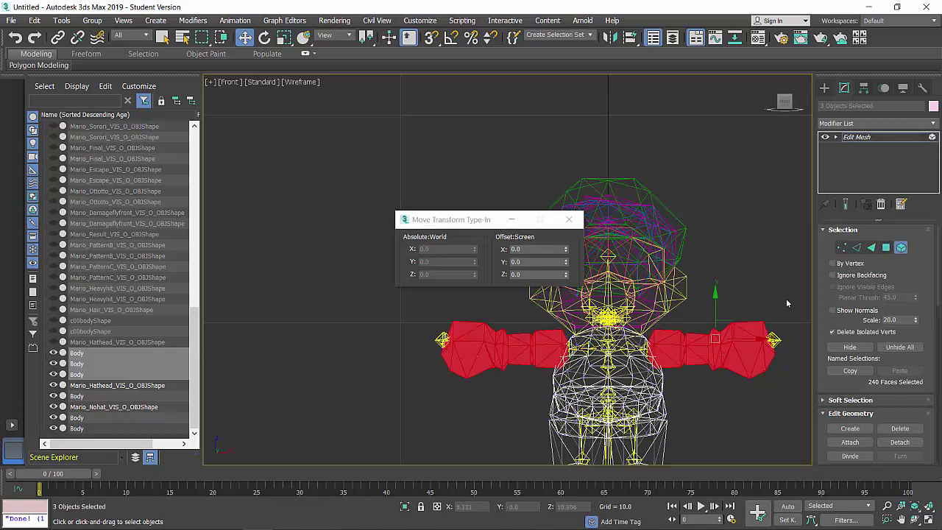
key("p")
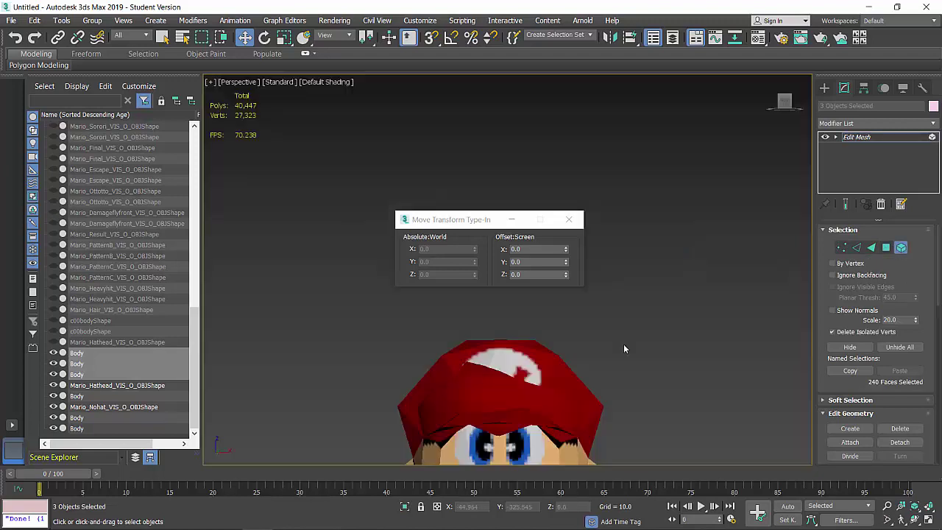
middle_click_drag(575, 380, 683, 243)
scroll(683, 242, "down", 3)
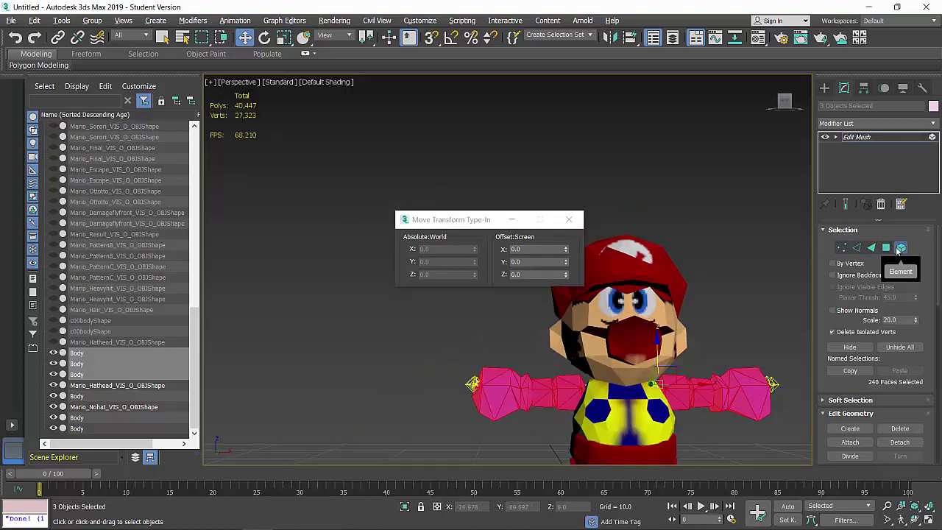
left_click(900, 249)
right_click(876, 138)
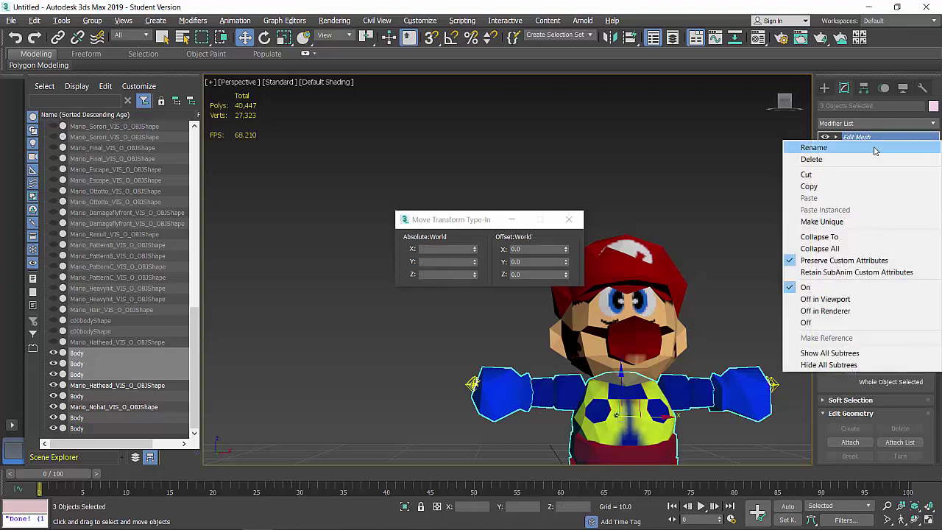
left_click(834, 237)
left_click(542, 326)
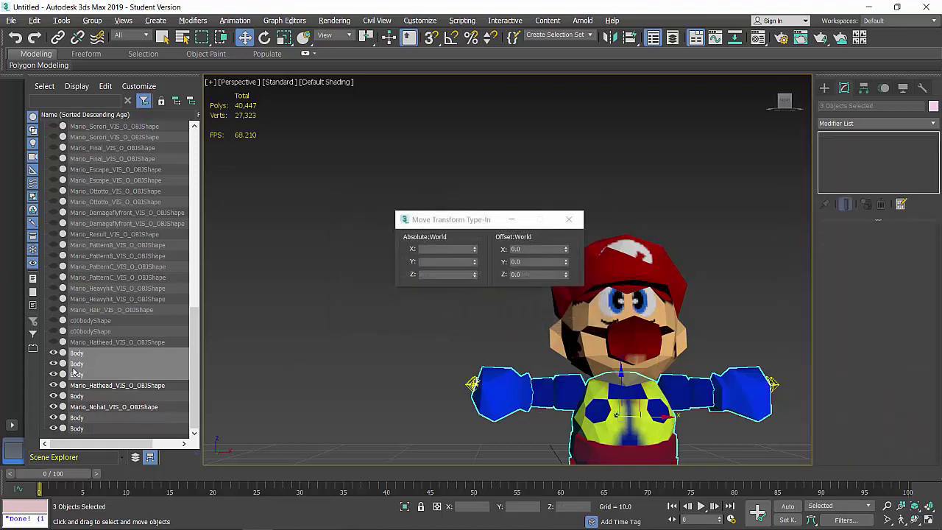
Step: Select all vertices of the torso and upper-arm Body mesh and weld them with a 0.1 threshold
left_click(267, 360)
left_click(99, 354)
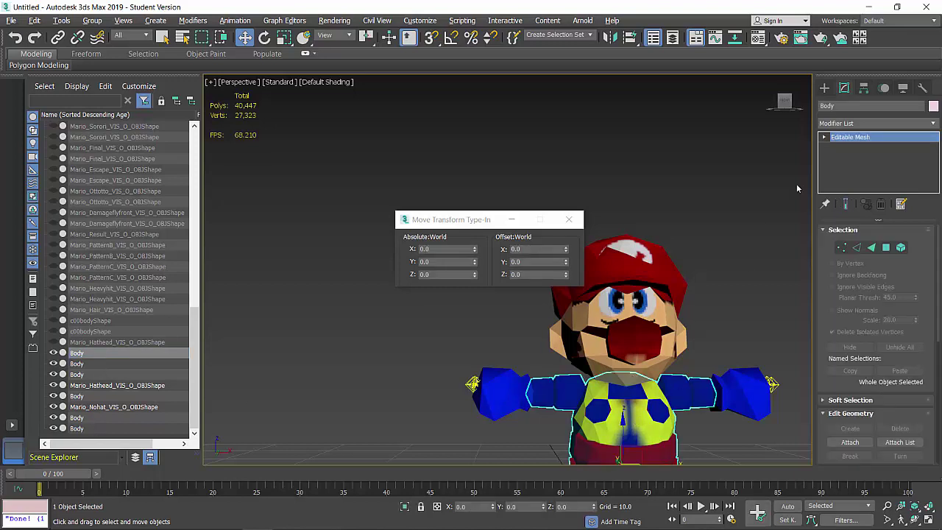
left_click(844, 248)
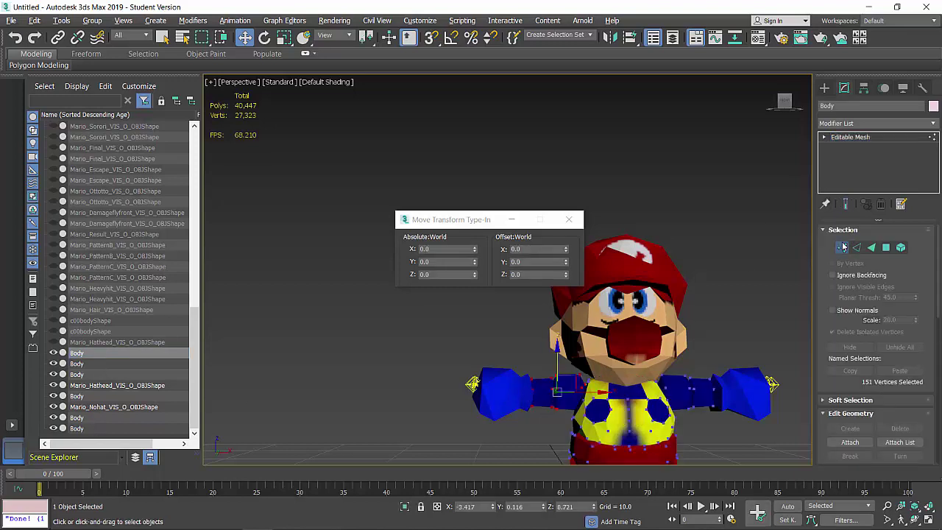
left_click(878, 279)
scroll(601, 409, "up", 5)
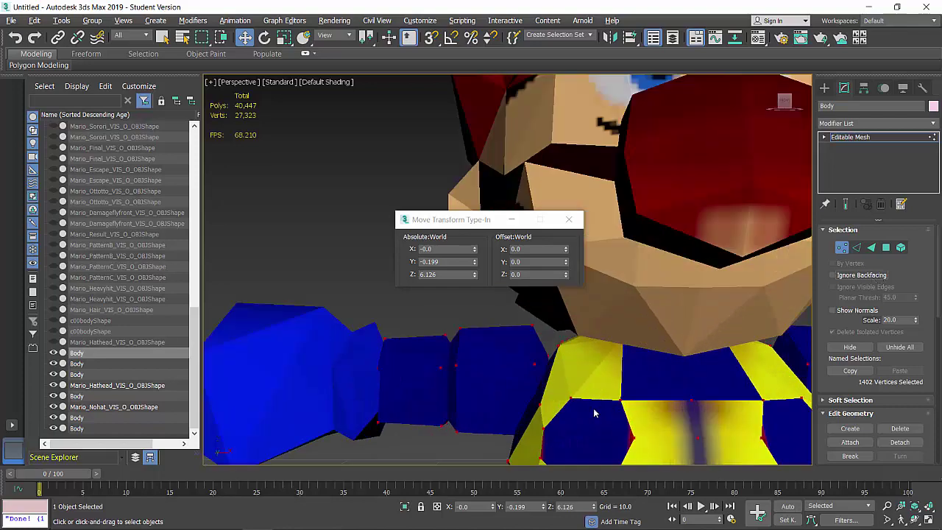
scroll(595, 414, "down", 5)
scroll(823, 346, "down", 2)
left_click(854, 252)
left_click(854, 253)
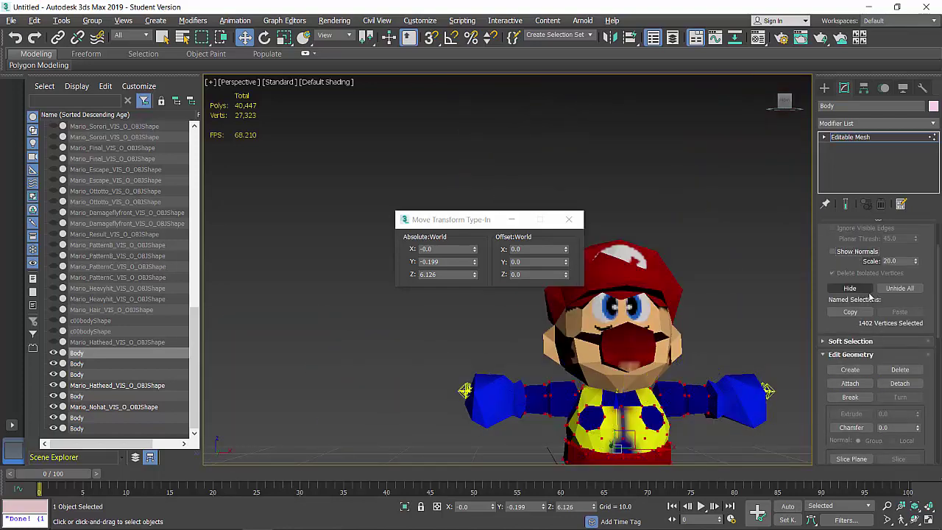
scroll(867, 294, "down", 2)
scroll(866, 303, "down", 6)
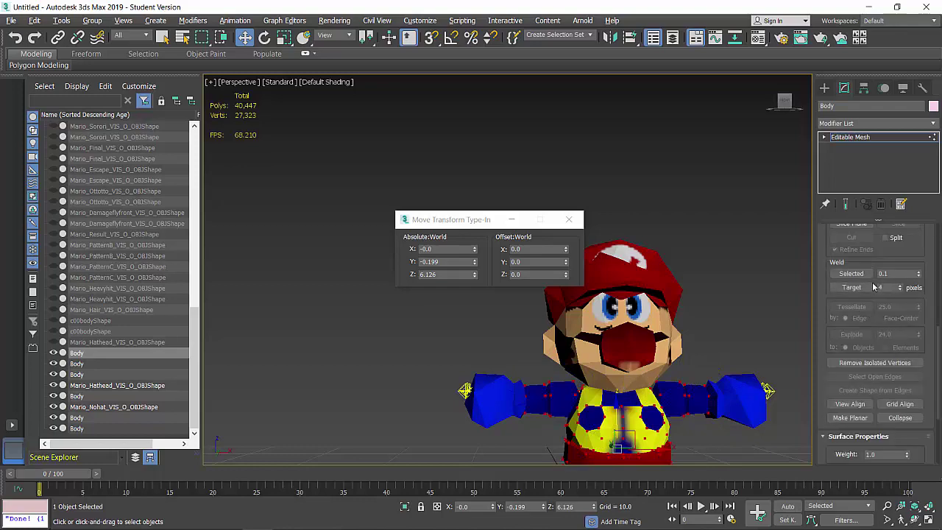
scroll(641, 420, "up", 8)
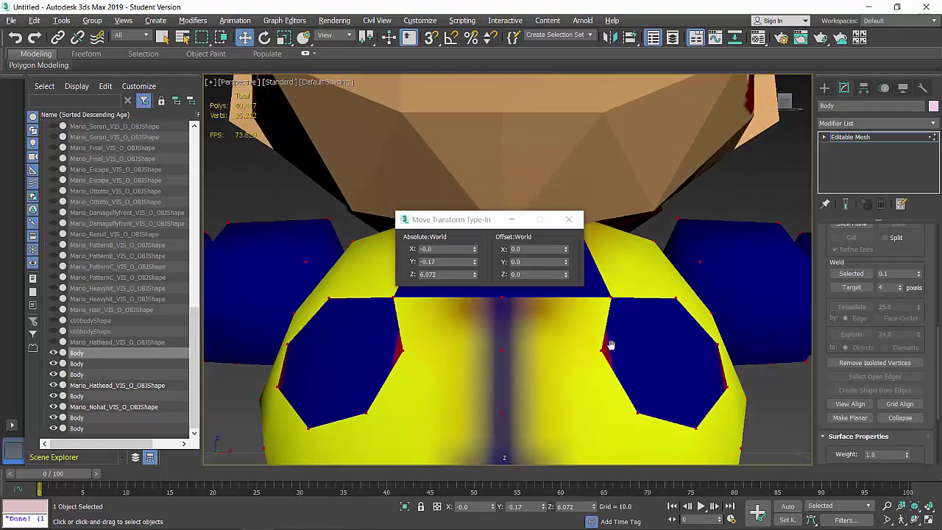
scroll(611, 345, "down", 8)
middle_click_drag(611, 344, 684, 379, "alt")
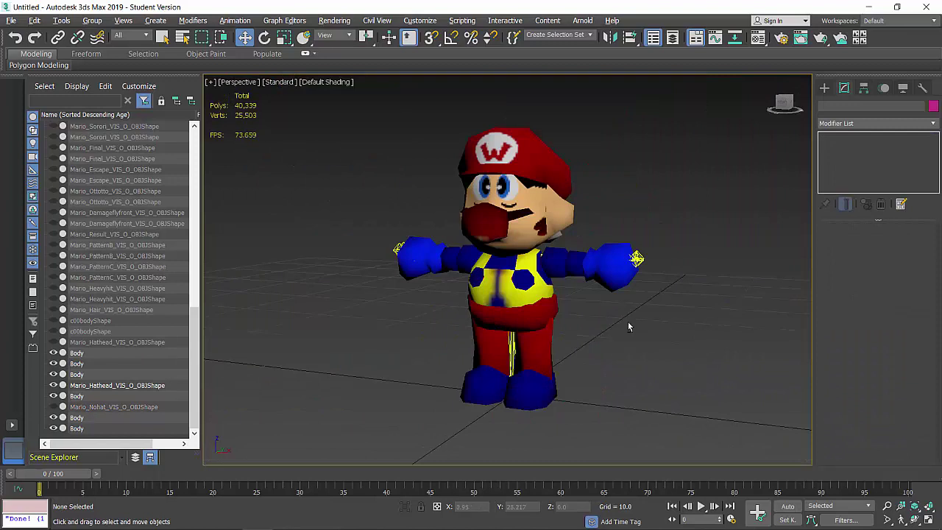
Step: Unhide the Mario_Nohat_VIS_O_OBJShape mesh and close the Move Transform Type-In dialog
middle_click_drag(628, 323, 660, 312, "alt")
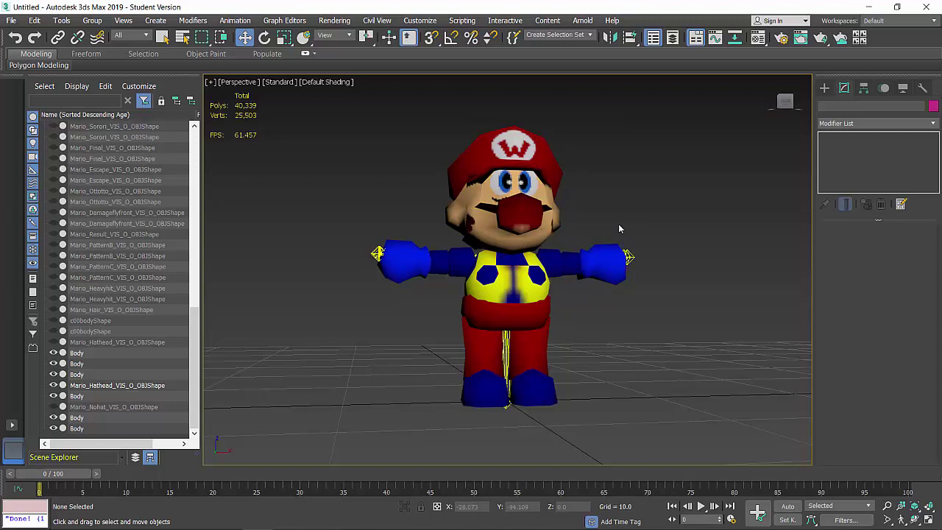
right_click(618, 224)
left_click(716, 235)
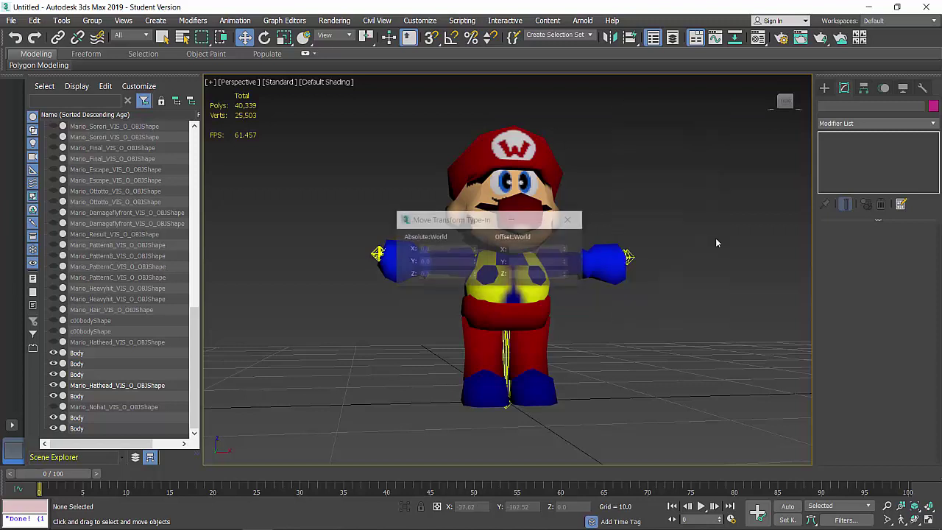
left_click(53, 408)
left_click(78, 429)
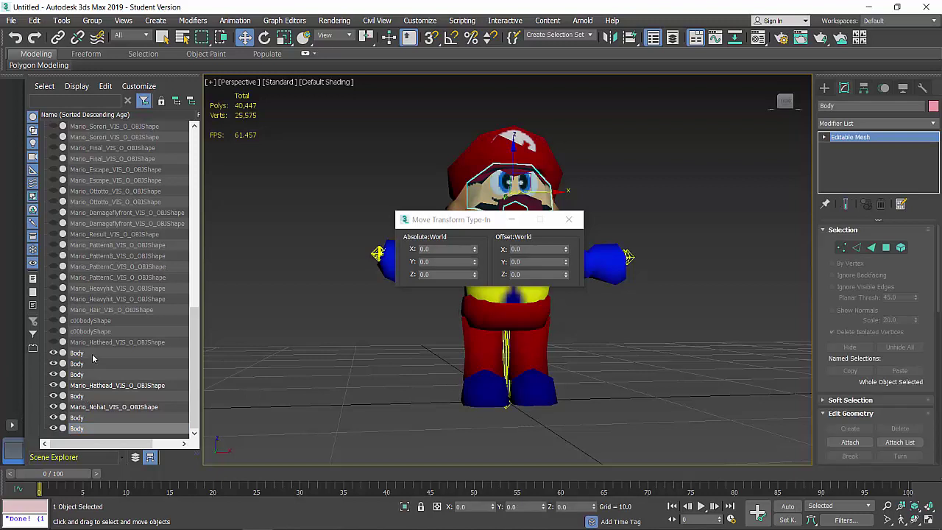
left_click(569, 219)
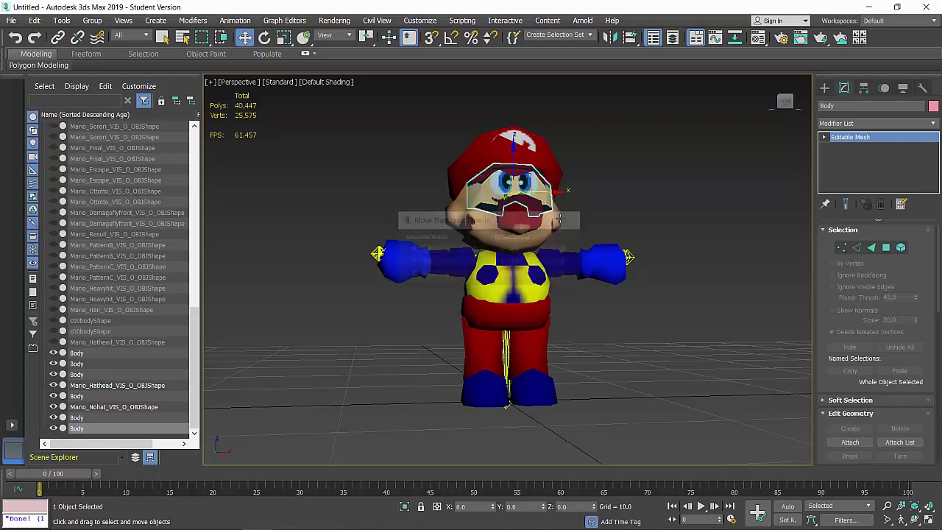
Step: Try to clone the Body mesh that forms the face
left_click(615, 191)
scroll(480, 225, "up", 6)
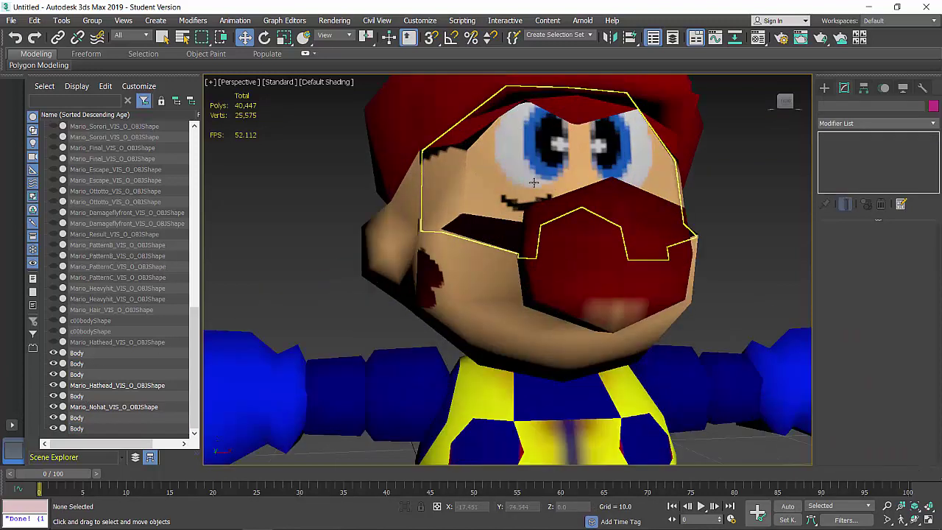
left_click(548, 148)
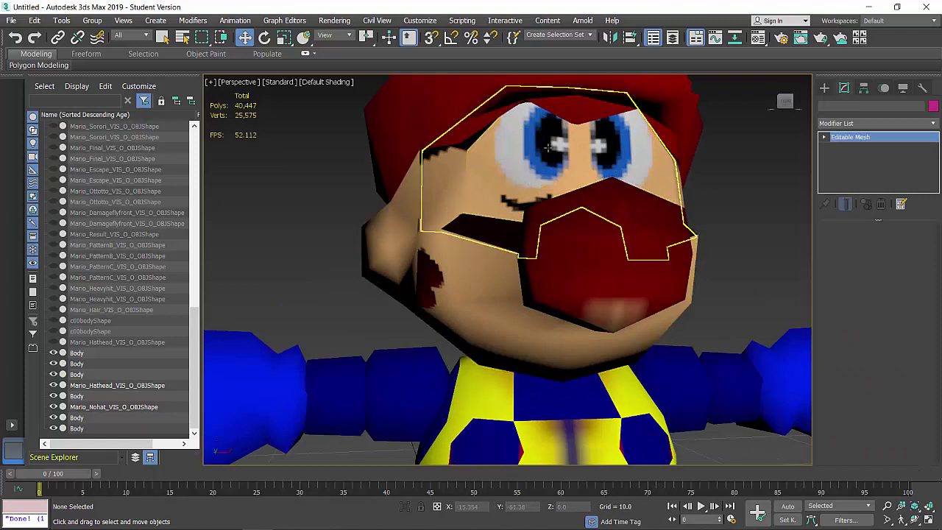
left_click(89, 432)
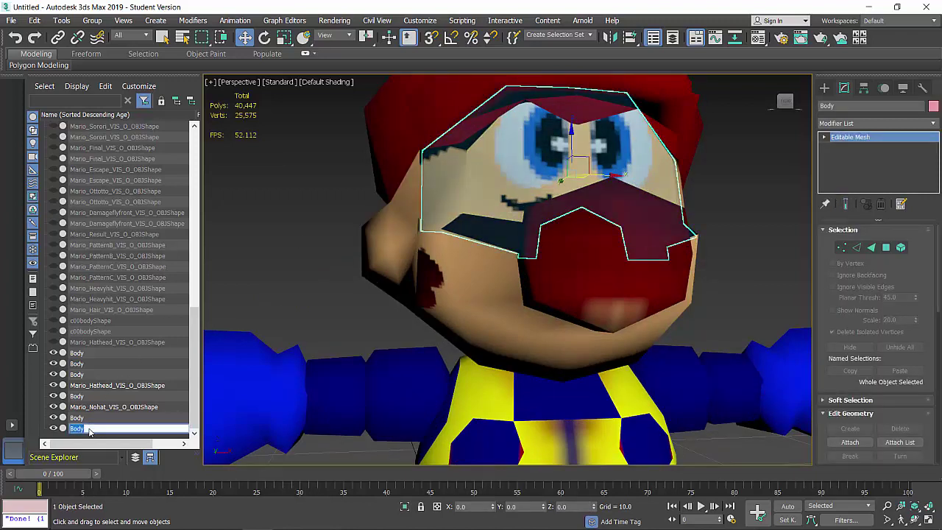
left_click(258, 299)
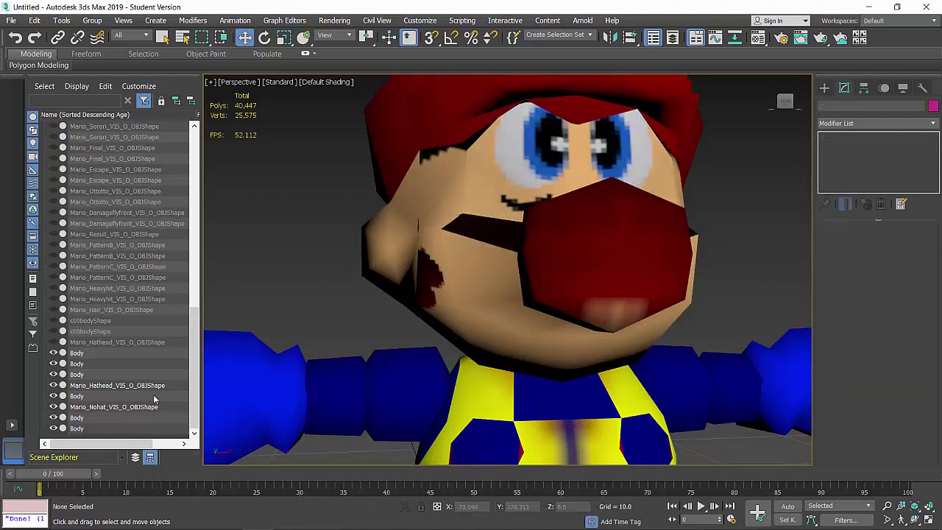
left_click(89, 428)
right_click(89, 429)
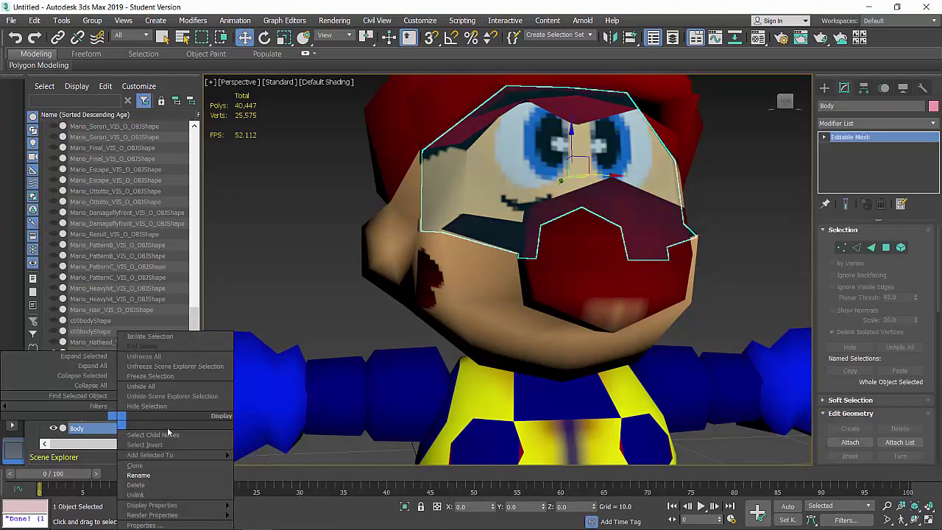
left_click(146, 463)
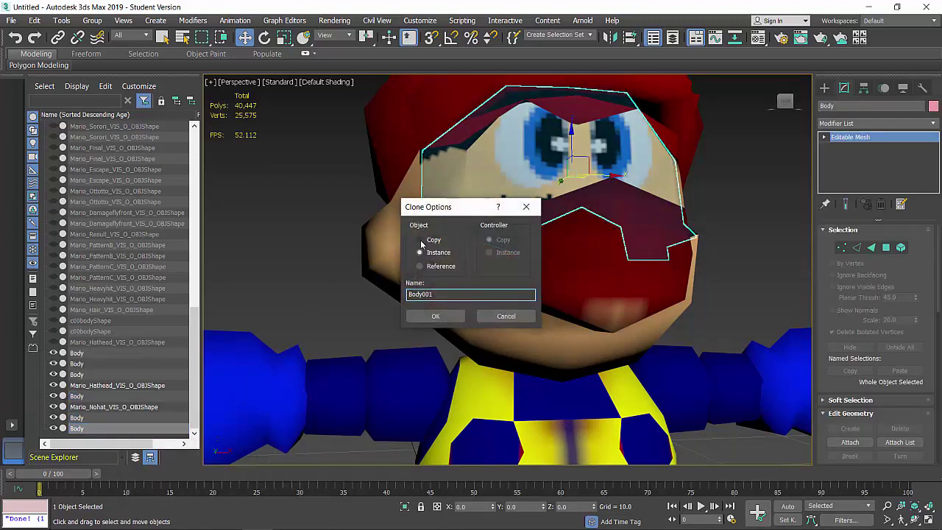
left_click(435, 316)
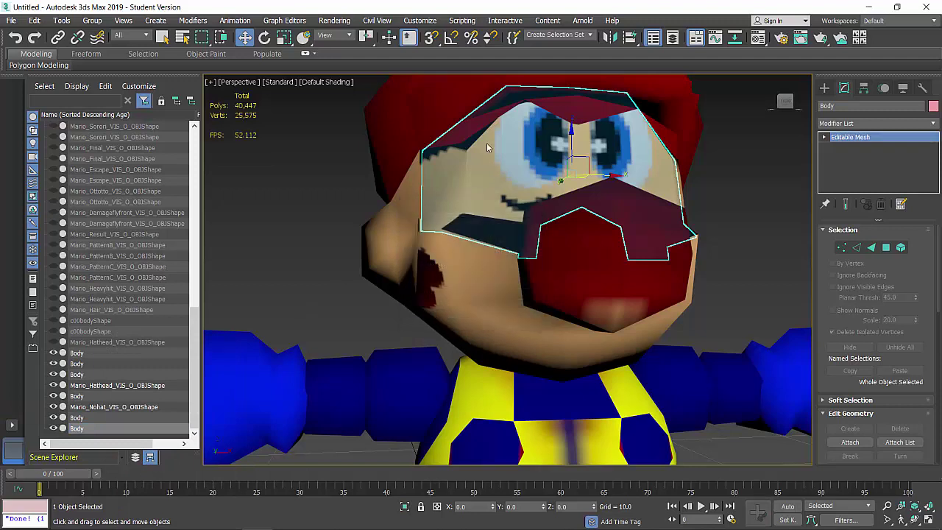
key("Delete")
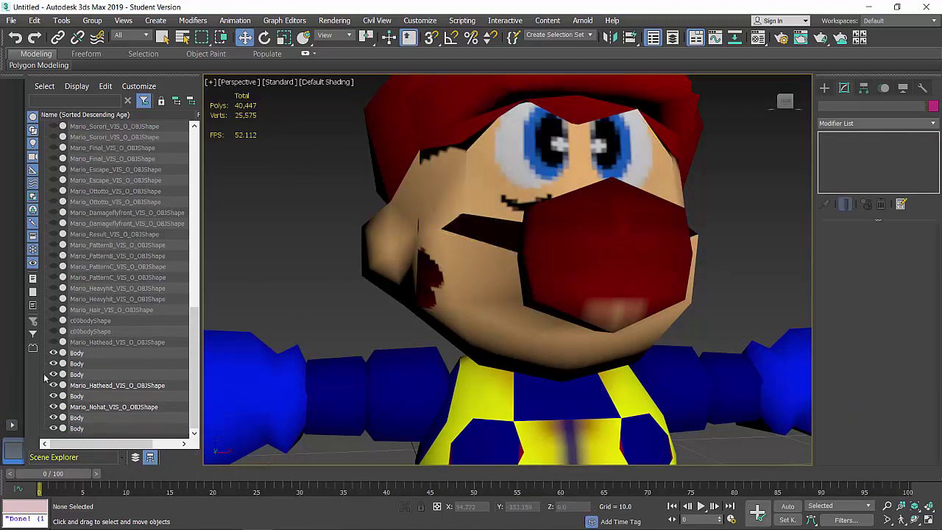
left_click(76, 428)
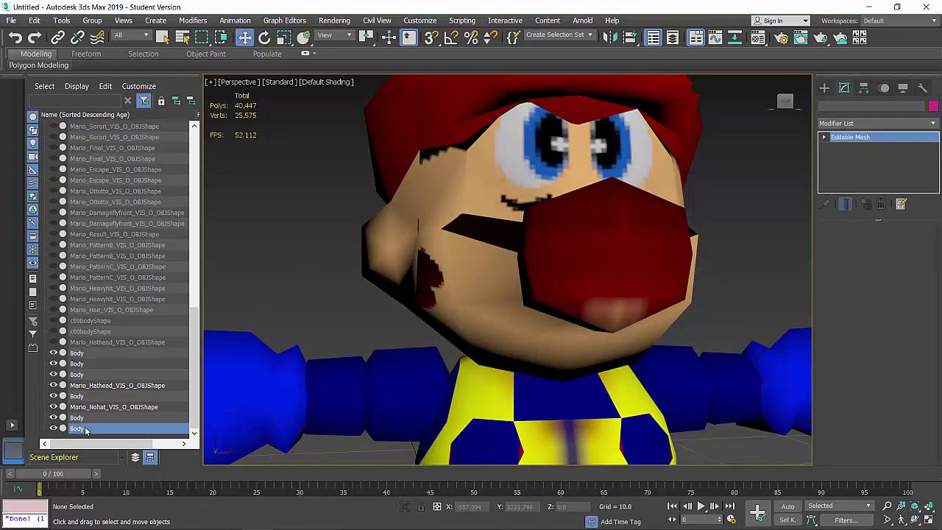
left_click(77, 417, "ctrl")
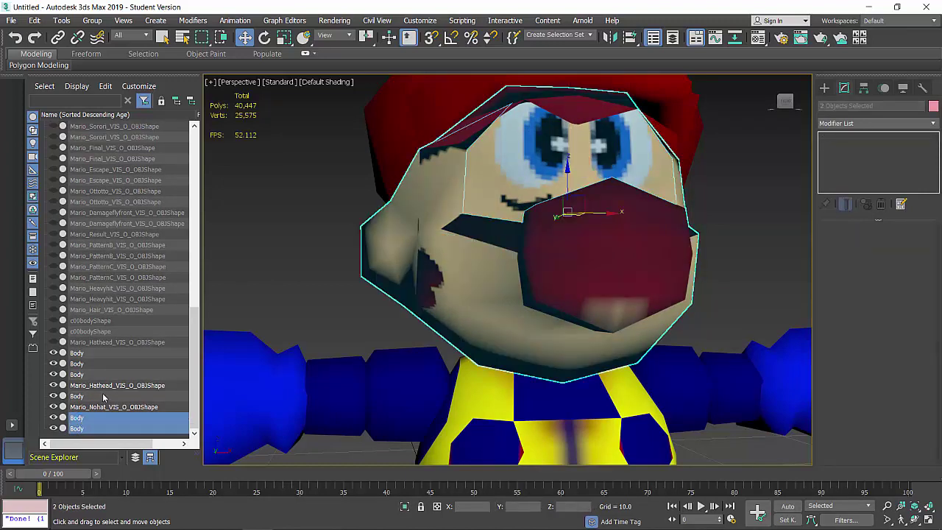
left_click(77, 396, "ctrl")
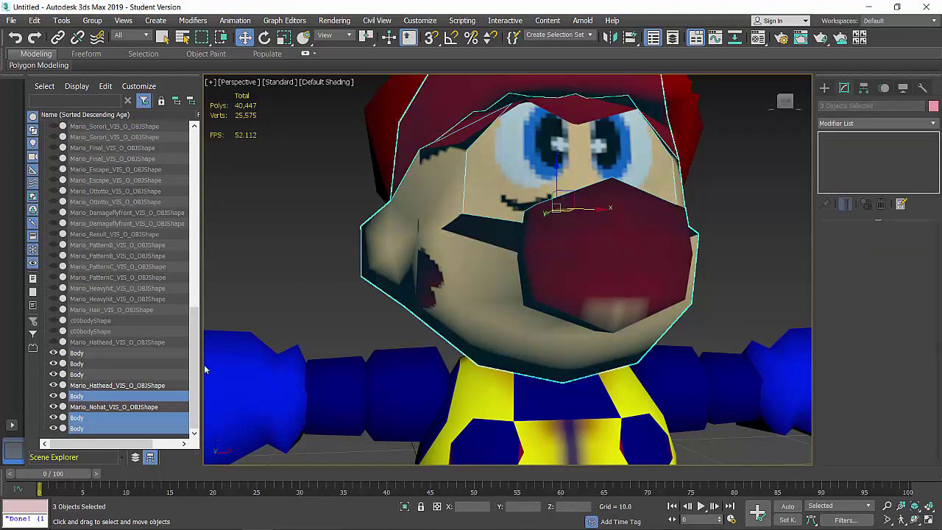
Step: Apply a Skin modifier to the six Body meshes and the Mario_Nohat_VIS_O_OBJShape mesh together, leaving out the Mario_Hathead mesh
left_click(100, 354)
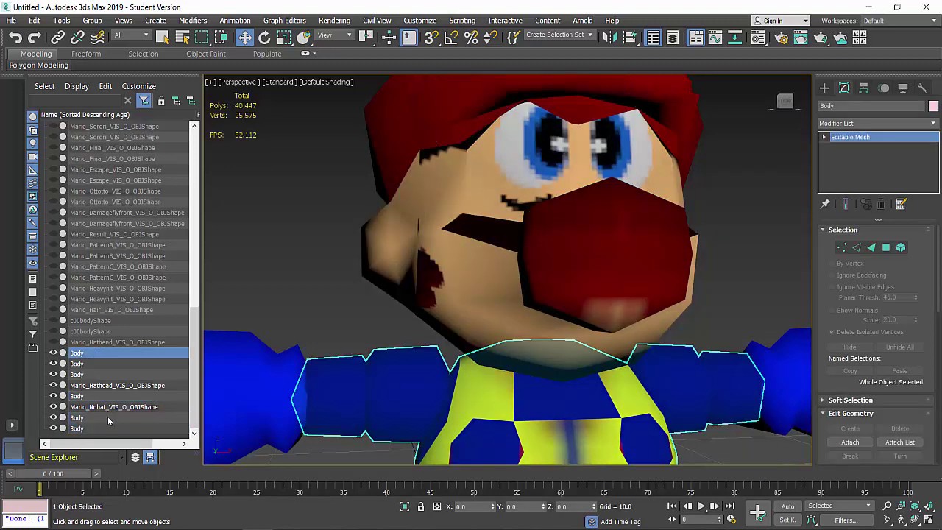
left_click(77, 428, "shift")
scroll(326, 301, "down", 5)
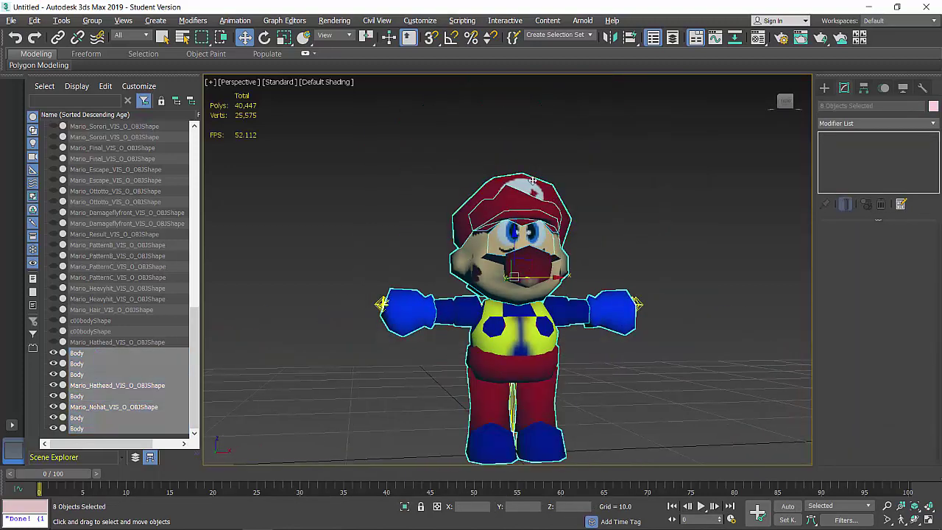
left_click(513, 185, "alt")
middle_click_drag(590, 344, 527, 334, "alt")
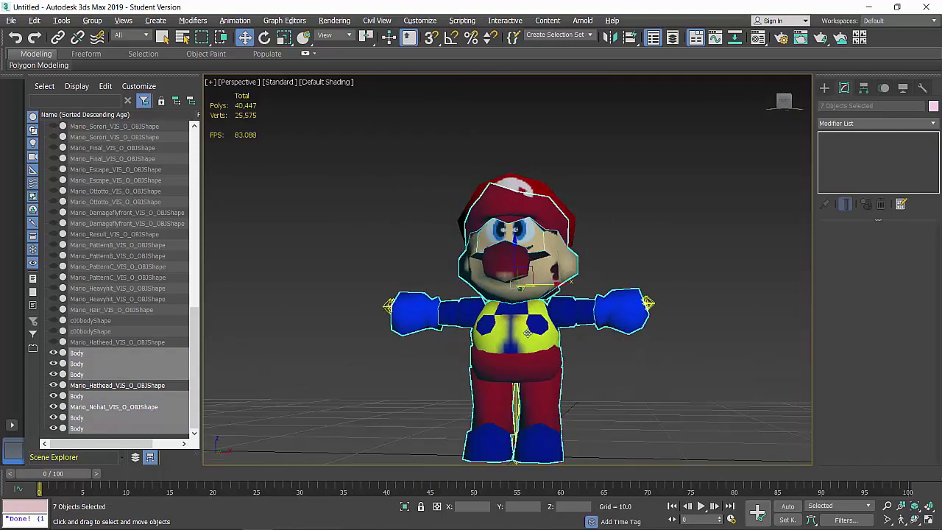
left_click(866, 122)
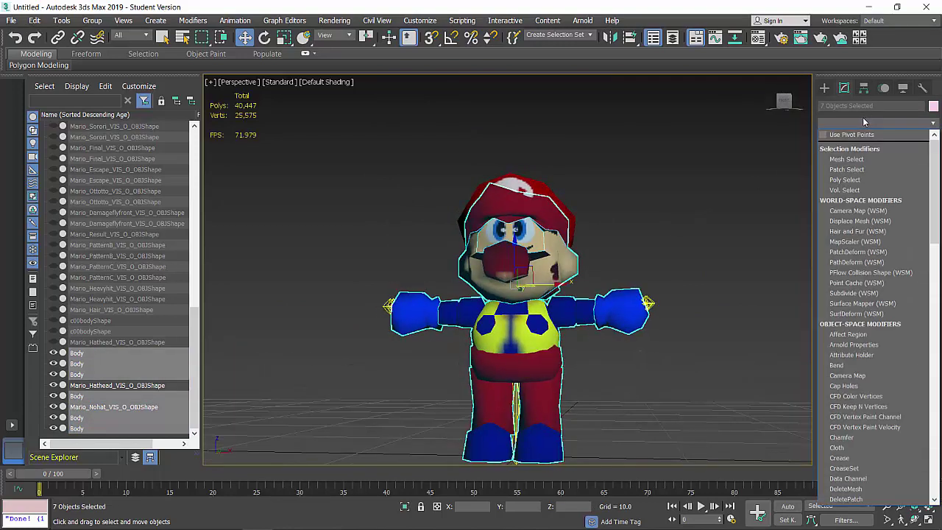
key("e")
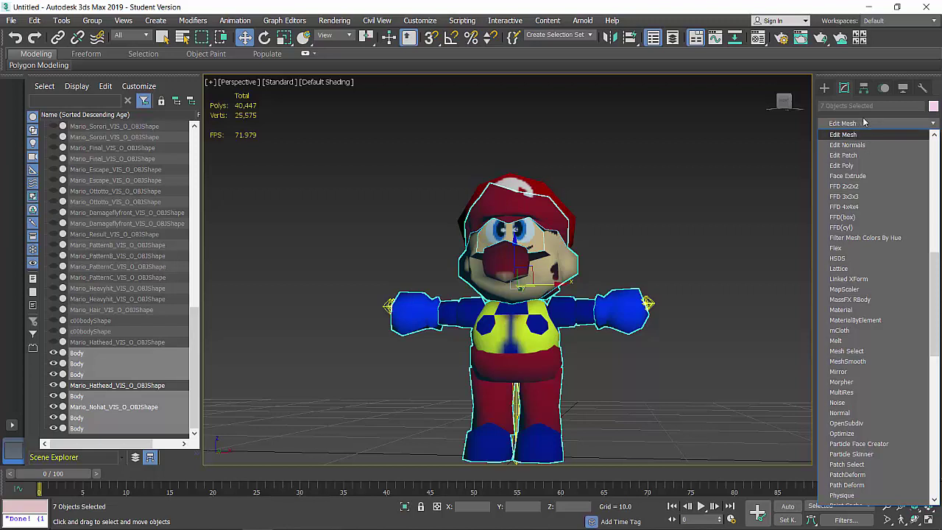
left_click(864, 121)
left_click(864, 122)
key("s")
key("s")
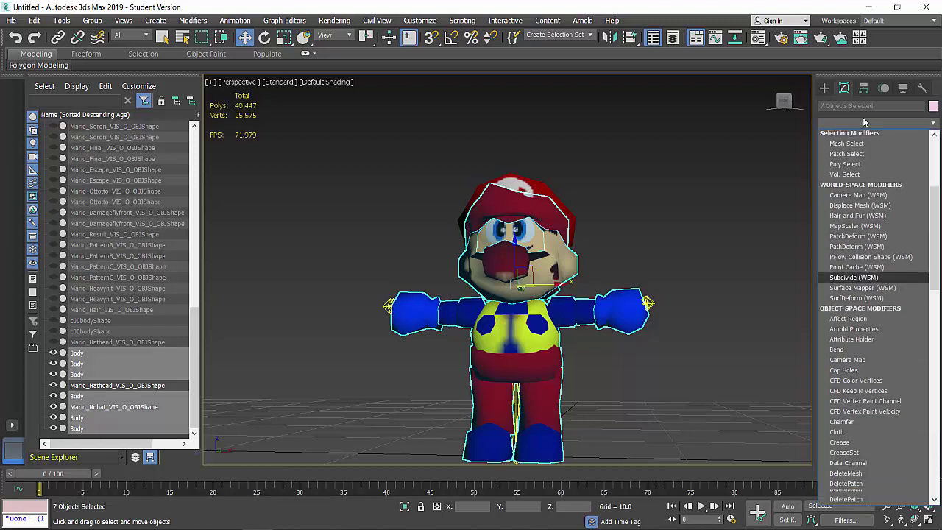
key("o")
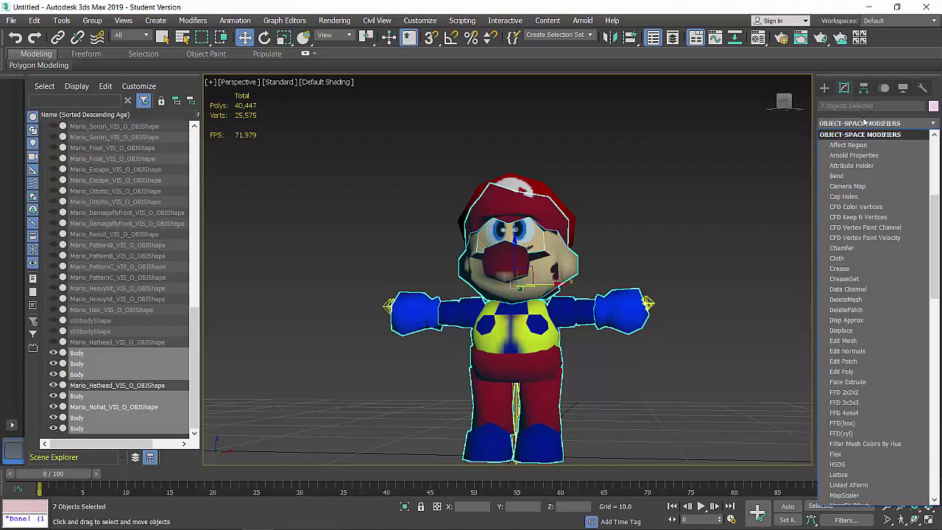
type("skin")
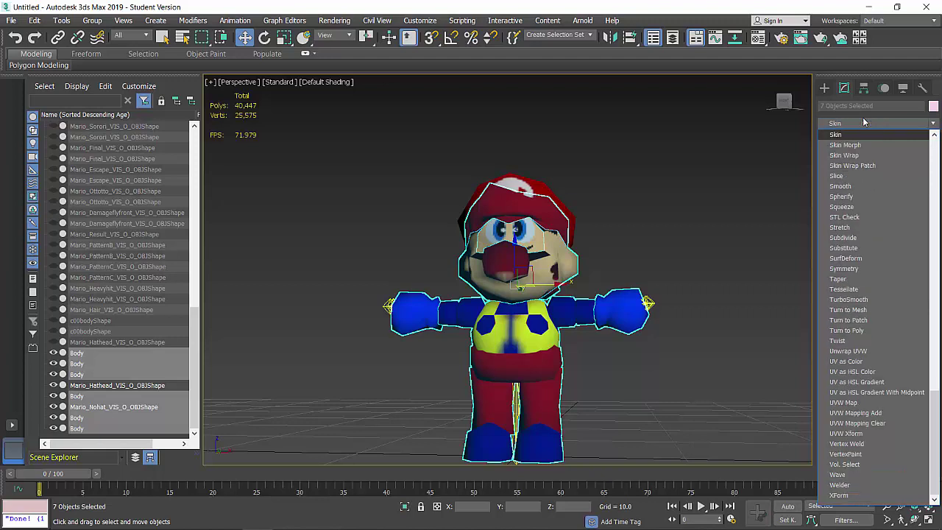
key("Return")
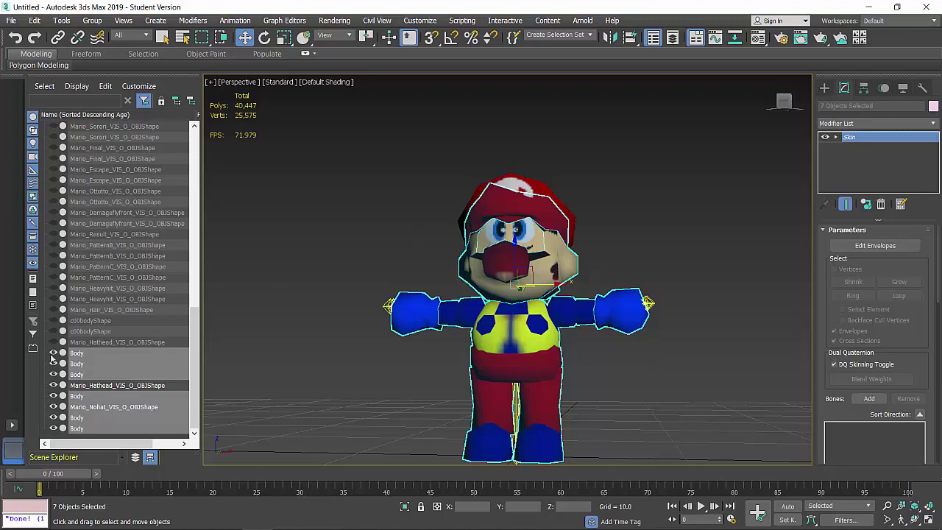
Step: Start adding bones to the Skin, selecting Trans, Rot, Hip, LegC and the left and right Leg, Knee and Foot bones
left_click(867, 399)
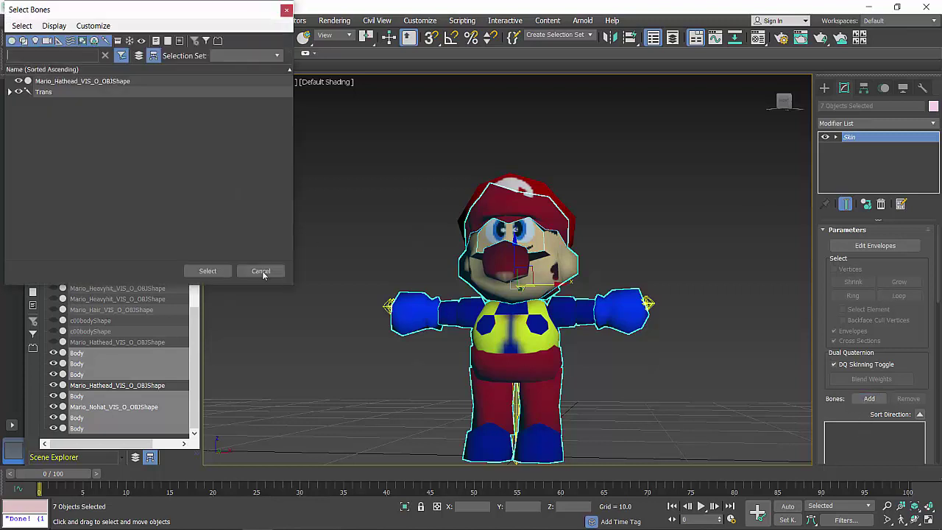
left_click(58, 94)
left_click(69, 106, "ctrl")
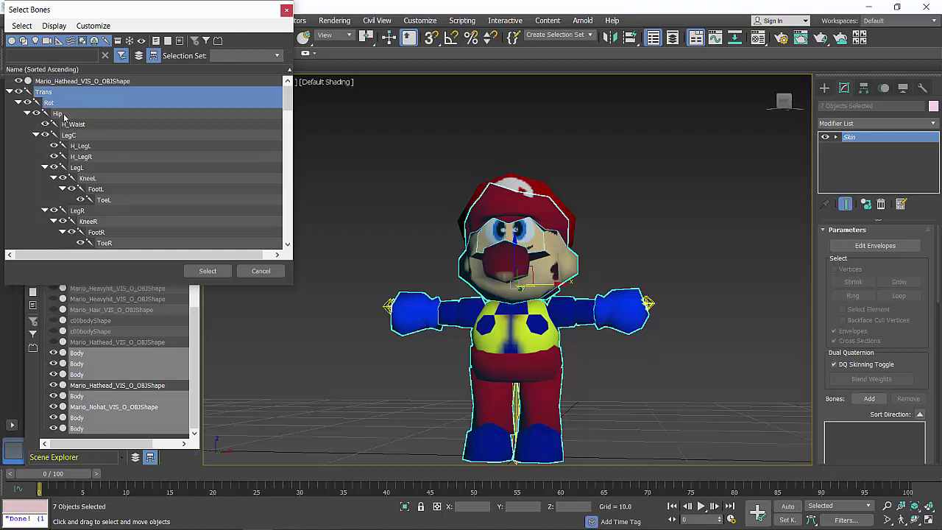
left_click(64, 115, "ctrl")
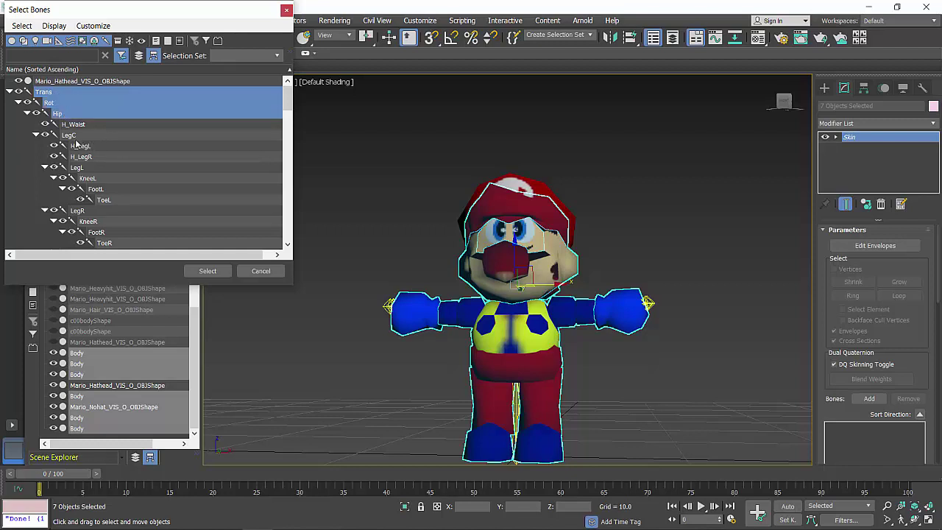
left_click(76, 138, "ctrl")
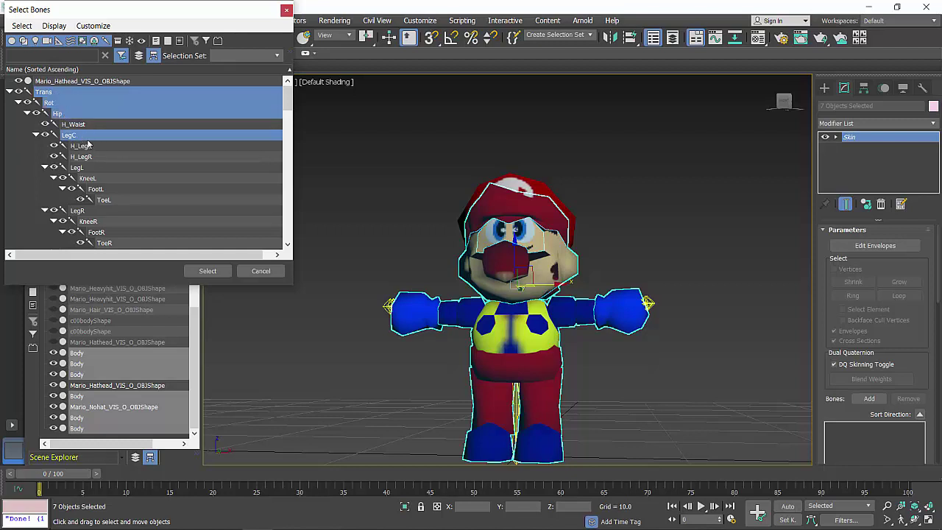
left_click(104, 190, "ctrl")
left_click(109, 200, "ctrl")
left_click(108, 201, "ctrl")
left_click(93, 214, "ctrl")
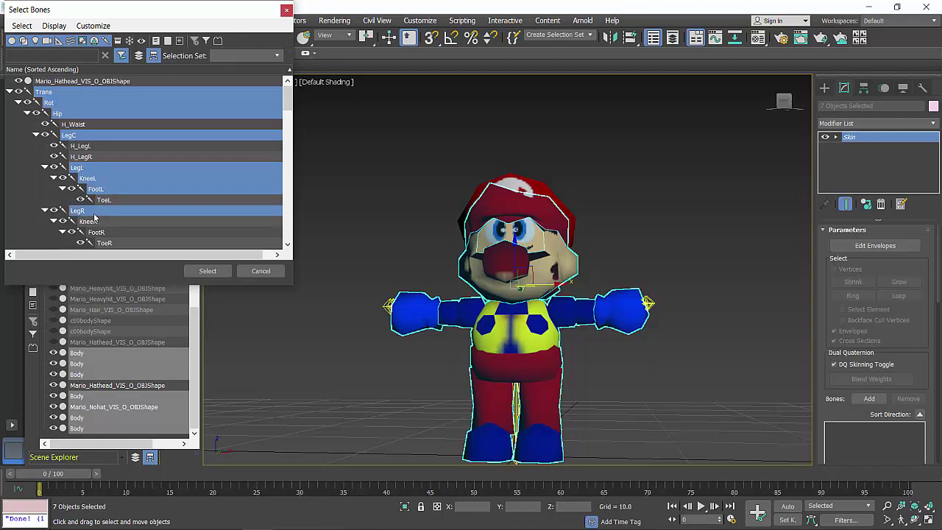
left_click(92, 221, "ctrl")
left_click(125, 231, "ctrl")
scroll(132, 223, "down", 2)
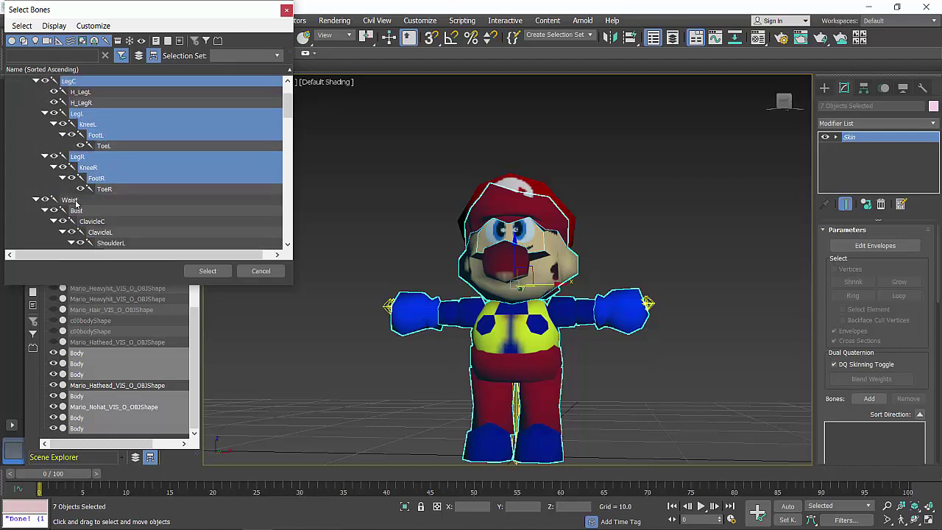
Step: Extend the bone selection with Waist, Bust, ClavicleC, ClavicleL, ShoulderL, ArmL and HandL, and collapse the bones under HandL
left_click(74, 201, "ctrl")
left_click(86, 212, "ctrl")
left_click(111, 222, "ctrl")
left_click(114, 232, "ctrl")
left_click(120, 243, "ctrl")
scroll(136, 217, "down", 2)
left_click(124, 202, "ctrl")
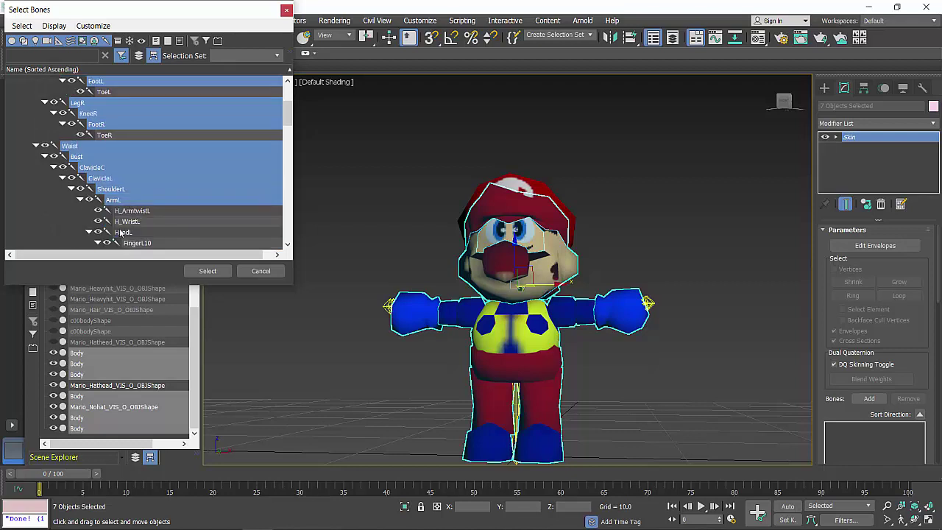
left_click(123, 233, "ctrl")
left_click(89, 232)
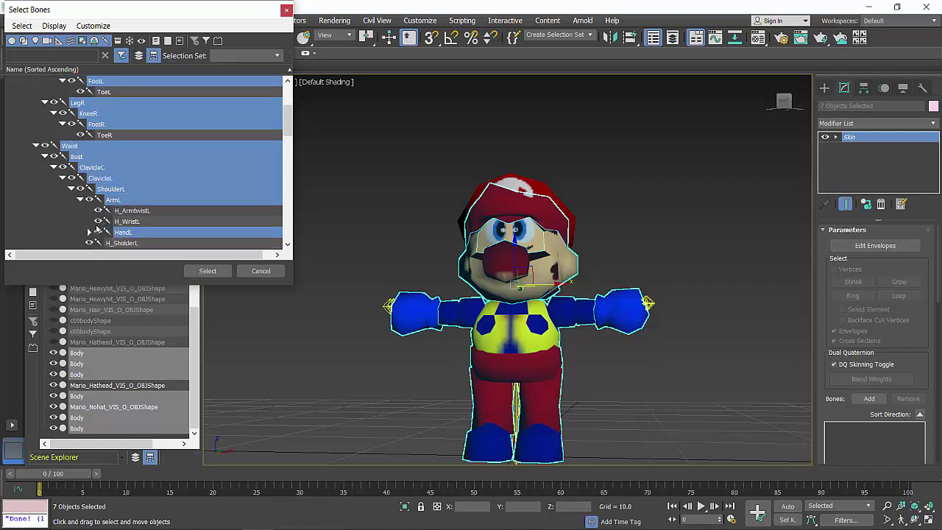
Step: Include ClavicleR, ShoulderR, ArmR, HandR, Neck and Head, and add all the selected bones to the Skin
scroll(92, 230, "down", 4)
left_click(108, 147, "ctrl")
left_click(115, 157, "ctrl")
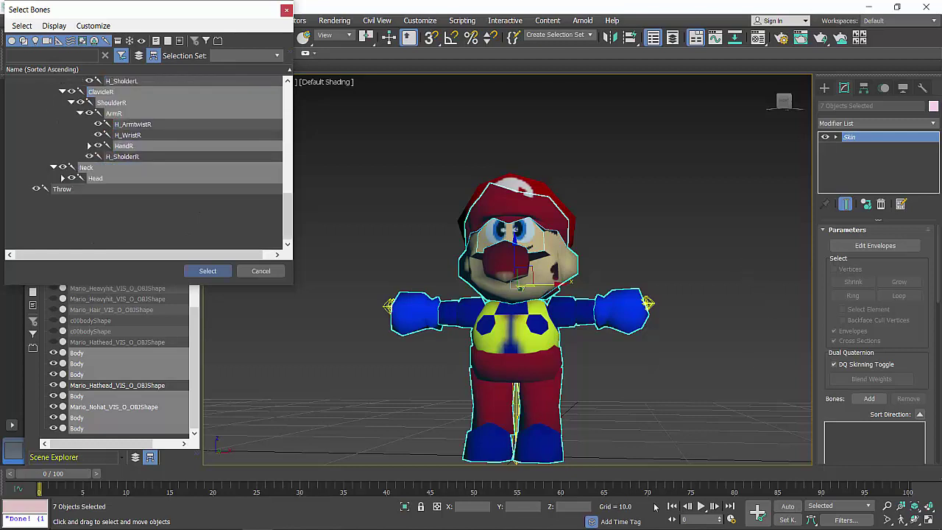
key("Return")
Step: Edit the Skin envelopes and use the Weight Tool to weight all vertices of the meshes to the Bust bone at 1
left_click(875, 245)
scroll(857, 438, "up", 3)
left_click(852, 427)
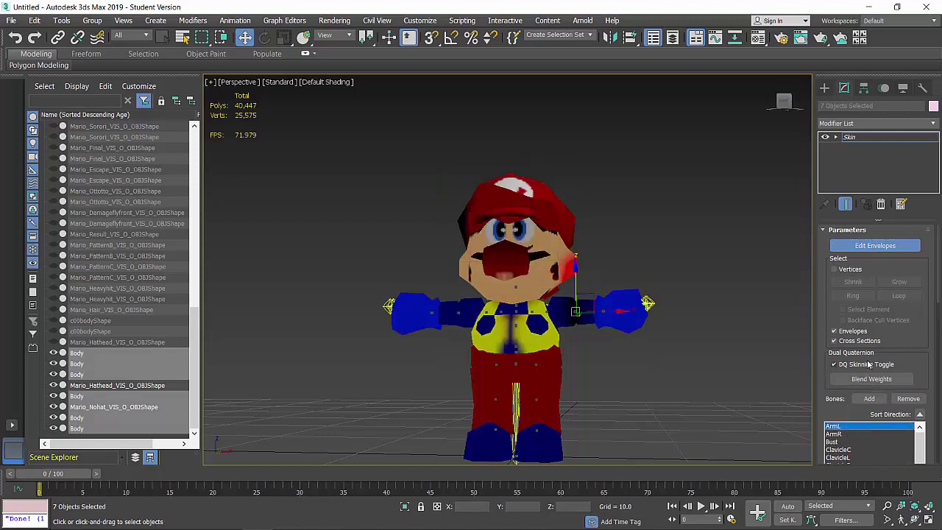
scroll(868, 365, "down", 3)
left_click(845, 324)
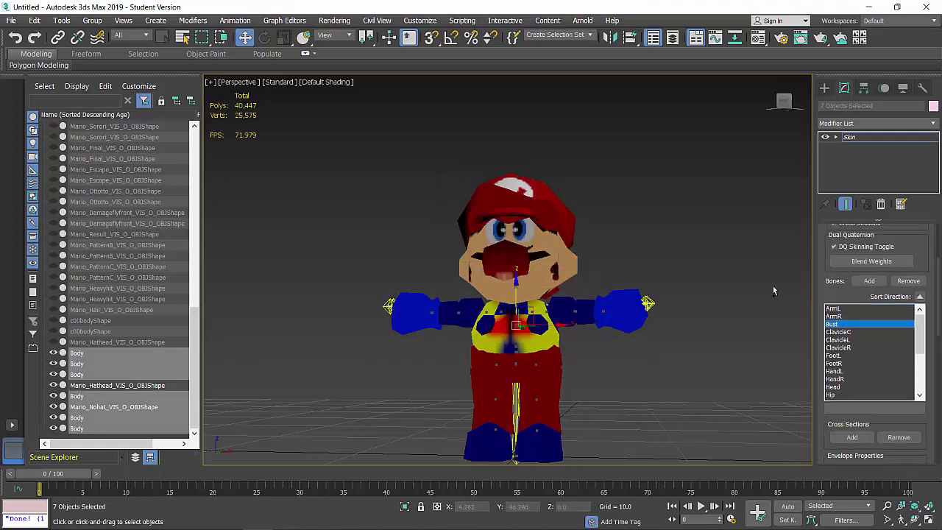
key("ctrl+a")
scroll(865, 272, "down", 5)
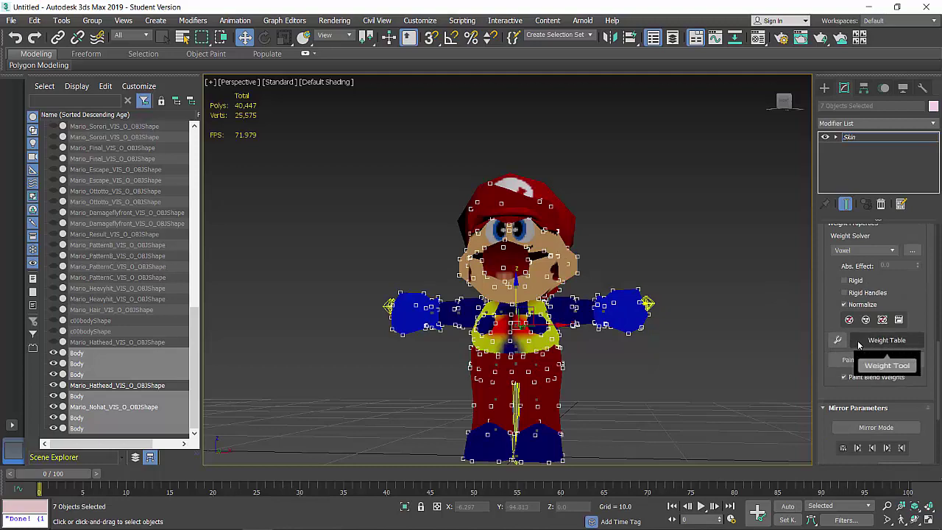
left_click(850, 343)
left_click(866, 343)
left_click(840, 342)
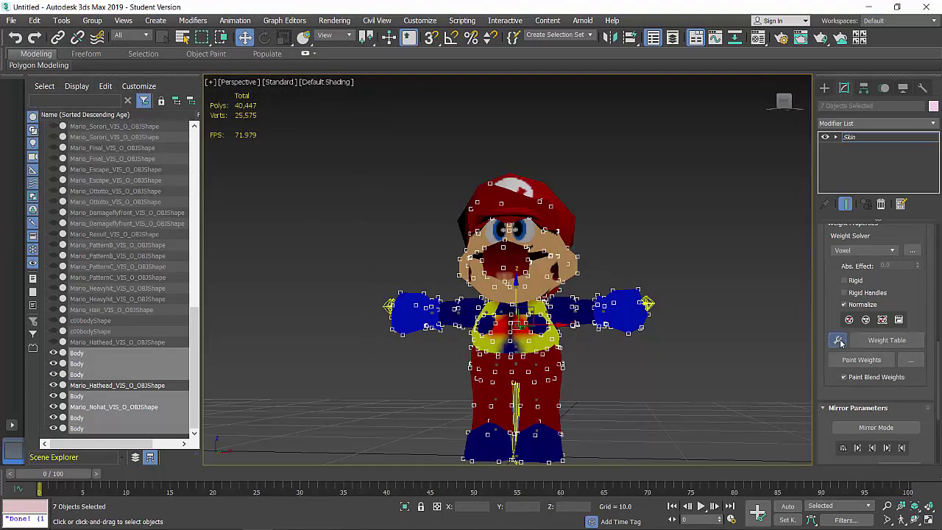
scroll(846, 283, "up", 2)
scroll(846, 283, "up", 2)
scroll(879, 244, "up", 2)
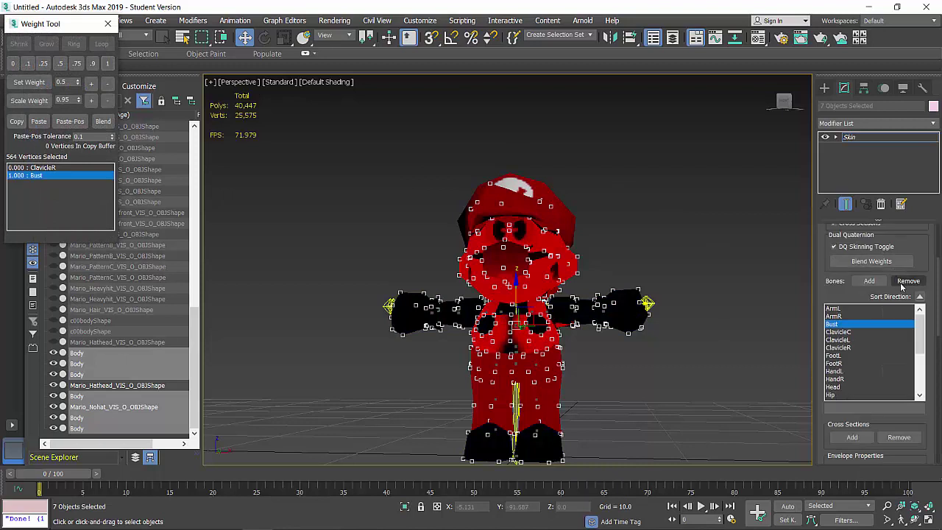
Step: Remove the Bust bone from the Skin, add it back, and leave envelope editing with nothing selected
left_click(902, 283)
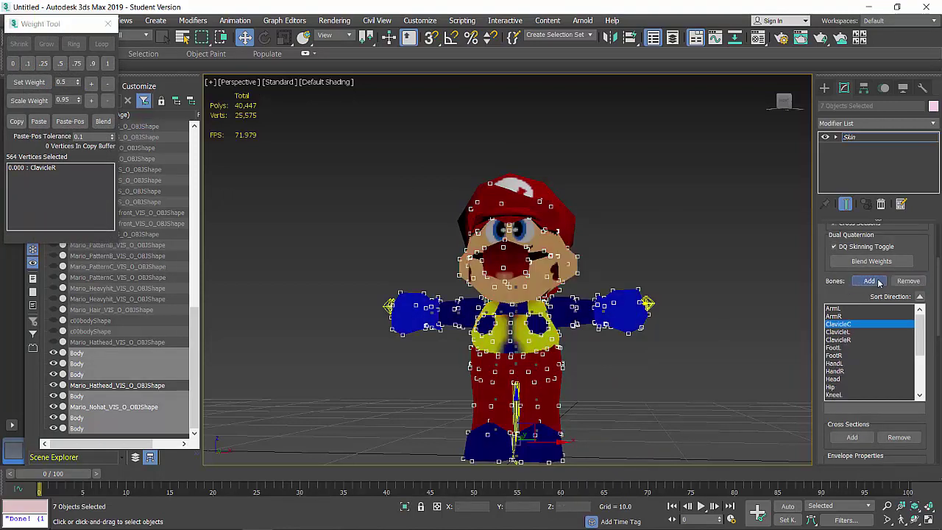
left_click(875, 281)
double_click(87, 157)
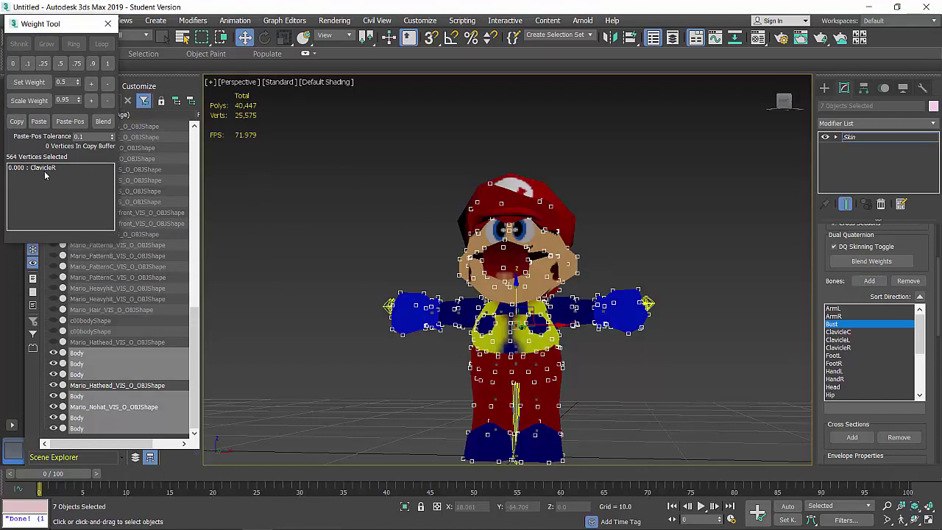
scroll(868, 265, "up", 3)
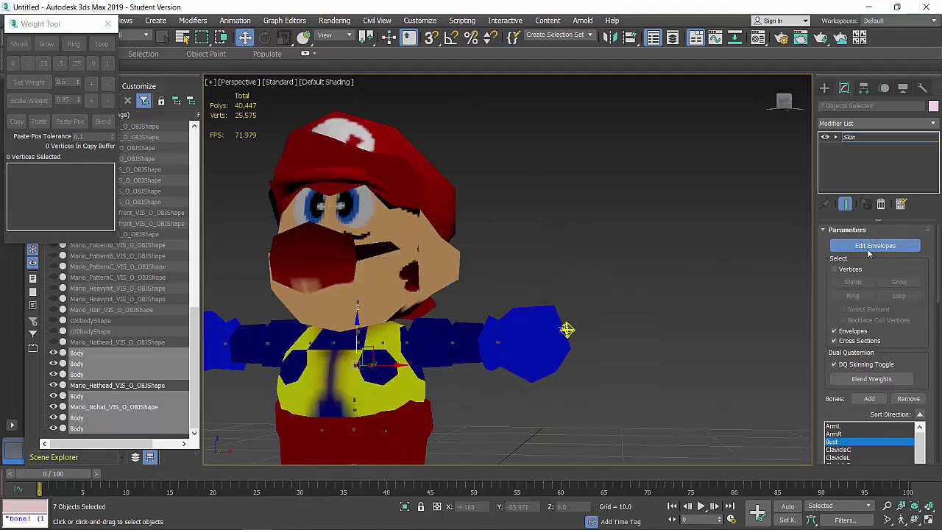
left_click(869, 250)
left_click(700, 265)
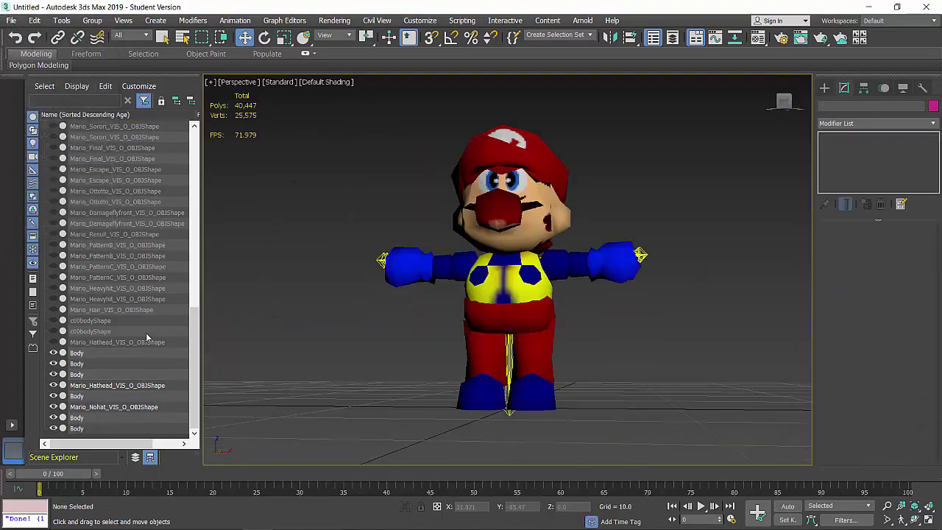
Step: Hide the six Body meshes and both Mario head meshes, then unhide and select only the torso-and-legs Body mesh
left_click(110, 354)
left_click(86, 428, "shift")
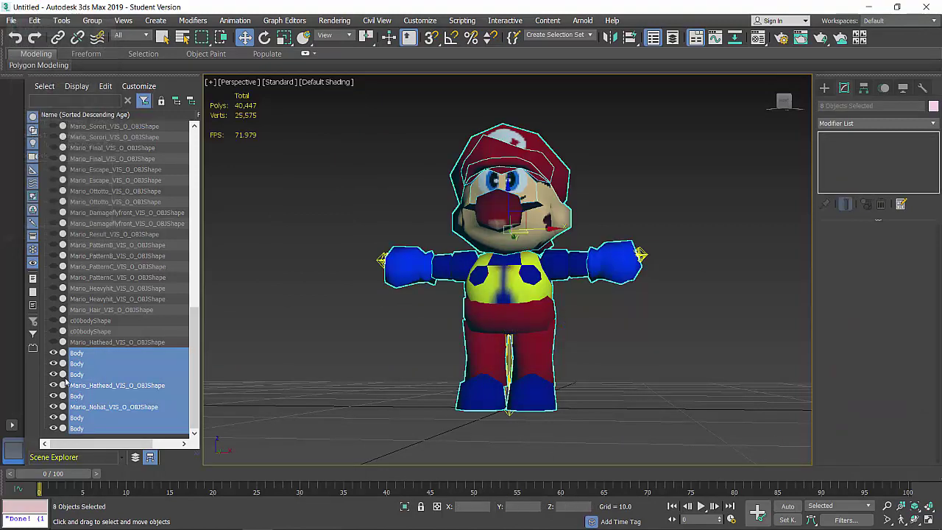
left_click(53, 374)
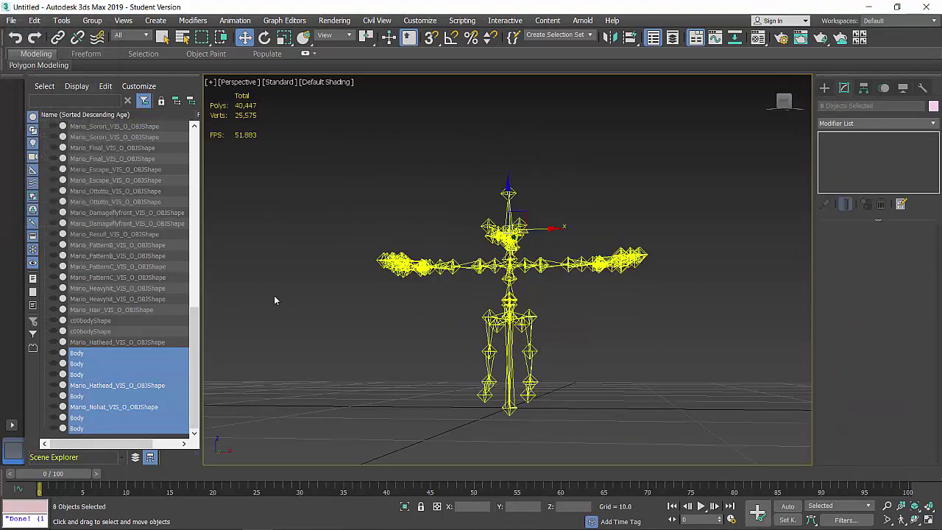
left_click(53, 353)
left_click(68, 354)
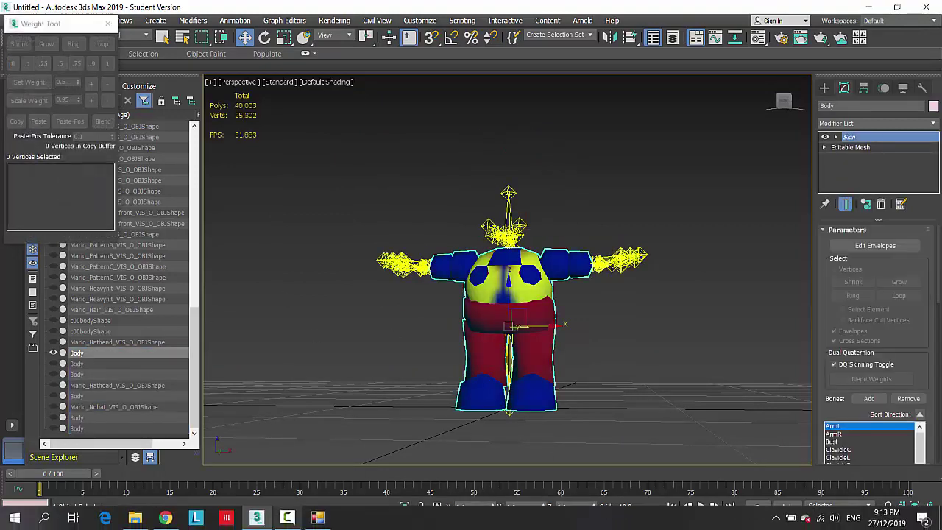
left_click(281, 518)
left_click(920, 466)
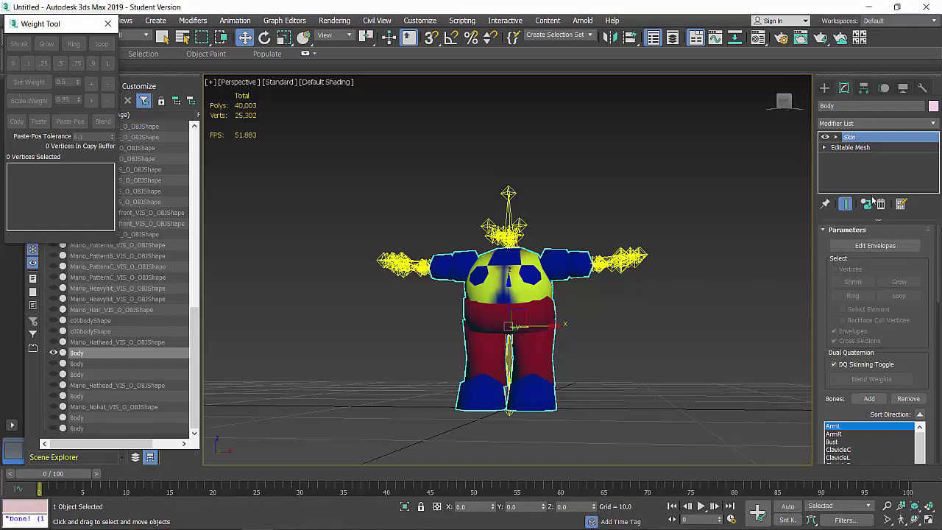
Step: Go to the Body's Editable Mesh level beneath the Skin, accept the topology warning, and enable Element selection in the Front view
left_click(881, 251)
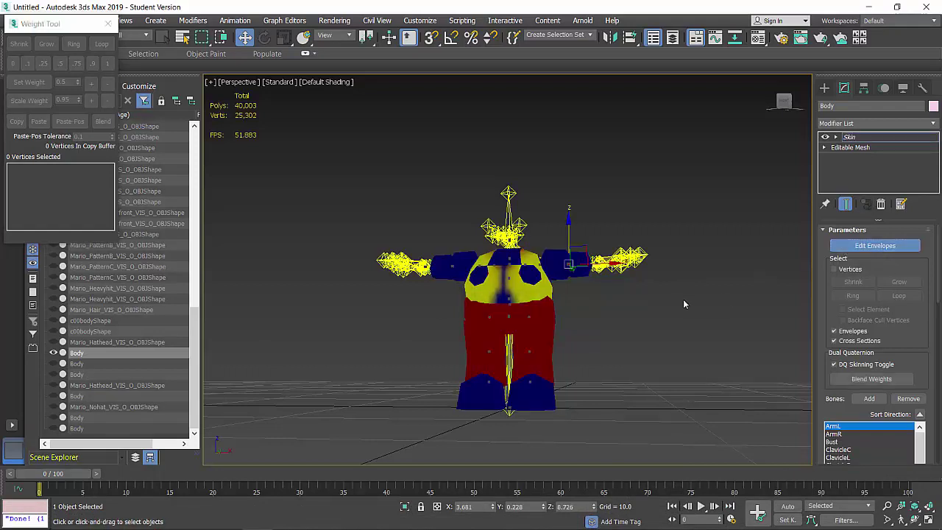
key("f")
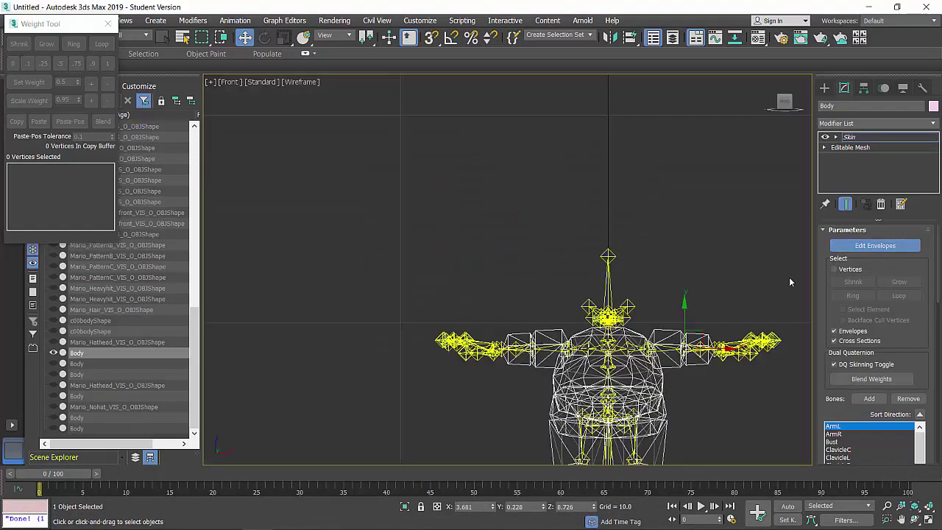
left_click(854, 251)
left_click(852, 147)
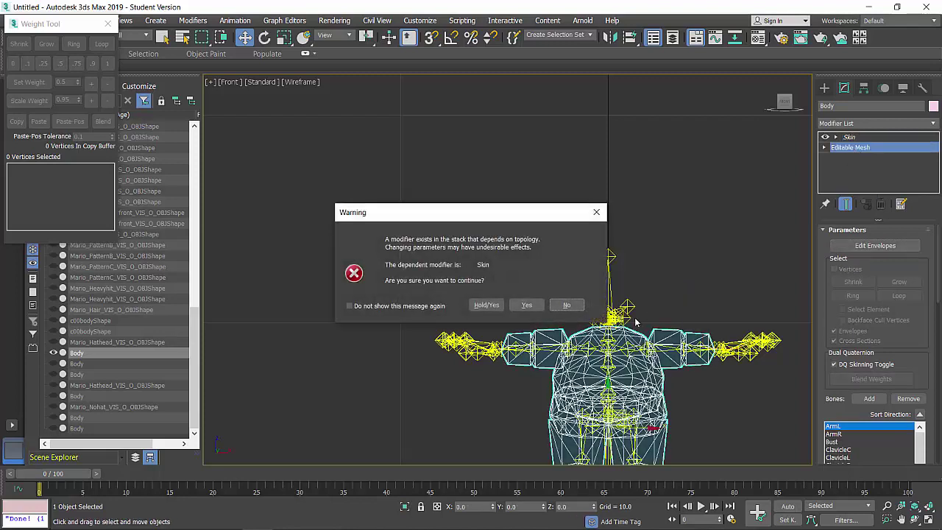
left_click(527, 305)
left_click(901, 248)
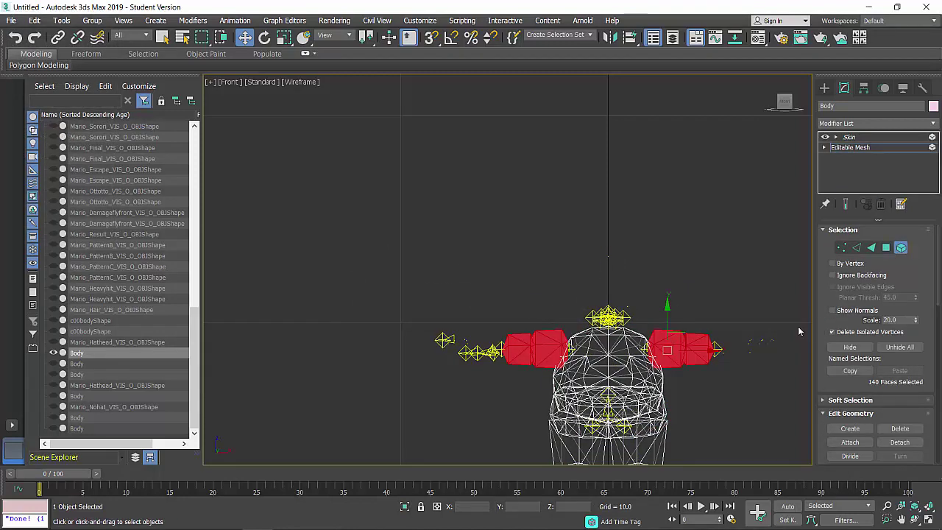
left_click(751, 305)
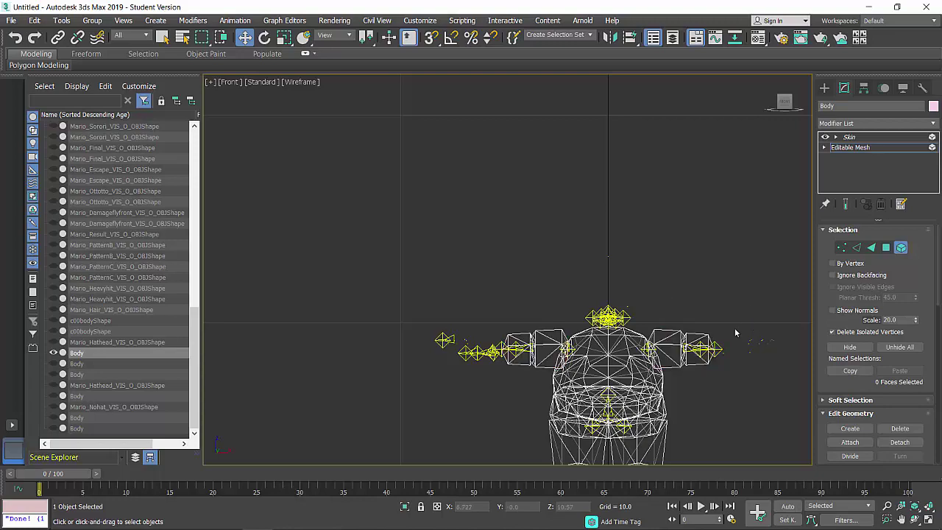
left_click(688, 359)
scroll(686, 362, "up", 4)
scroll(686, 362, "down", 2)
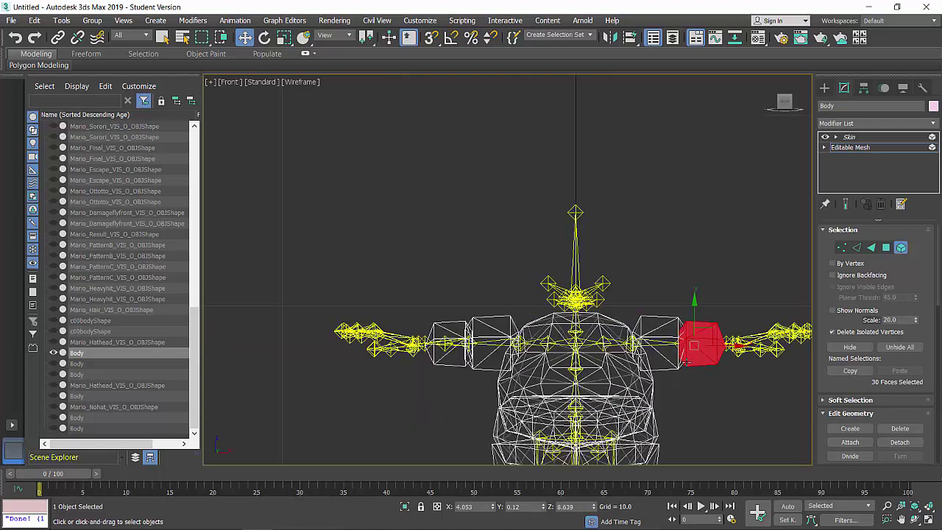
middle_click_drag(660, 423, 618, 256)
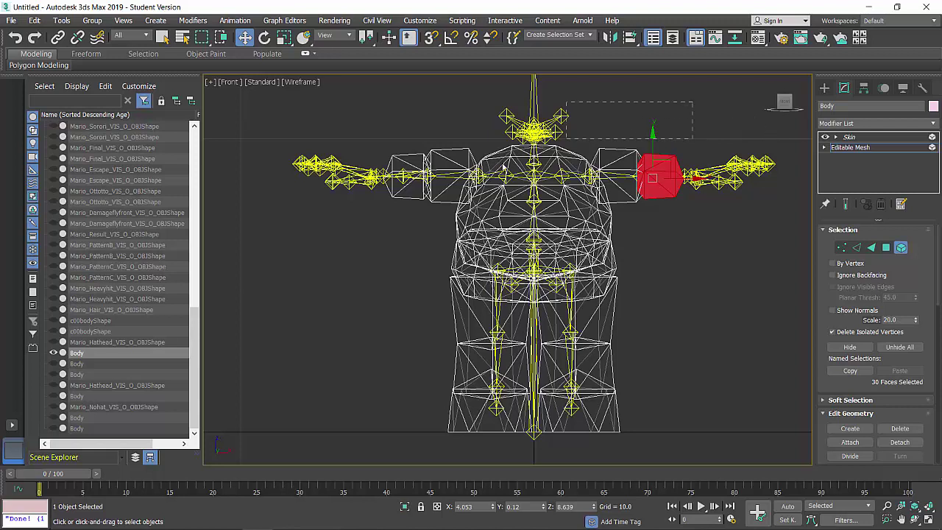
left_click(381, 203, "ctrl")
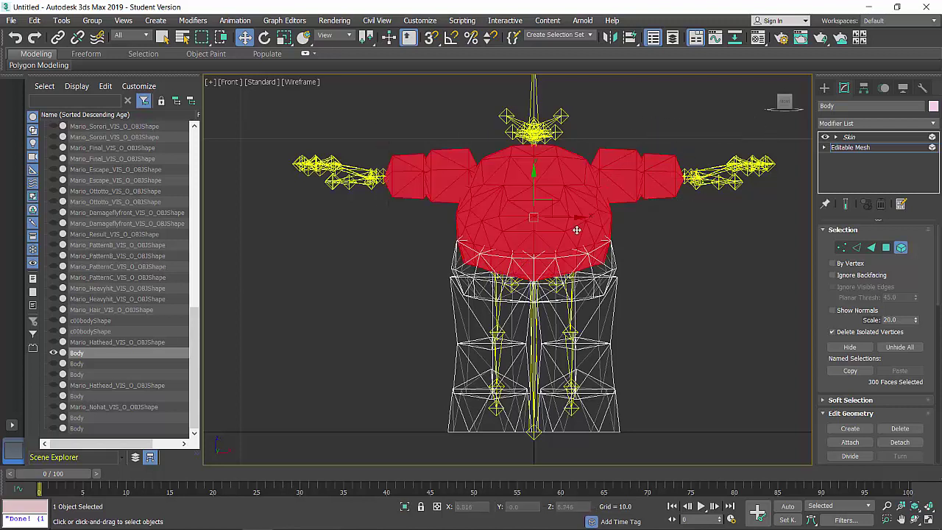
left_click_drag(712, 121, 430, 241)
left_click_drag(351, 309, 349, 309)
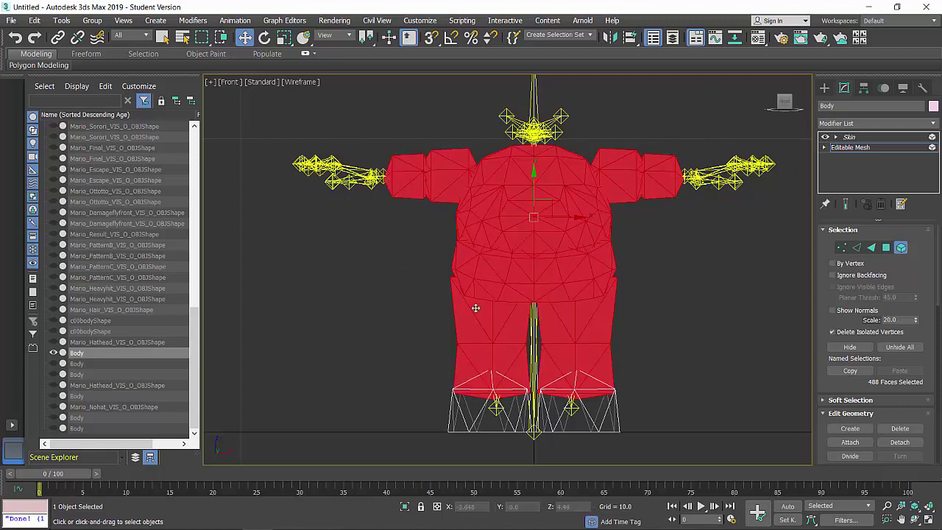
key("ctrl+z")
left_click_drag(690, 109, 379, 325)
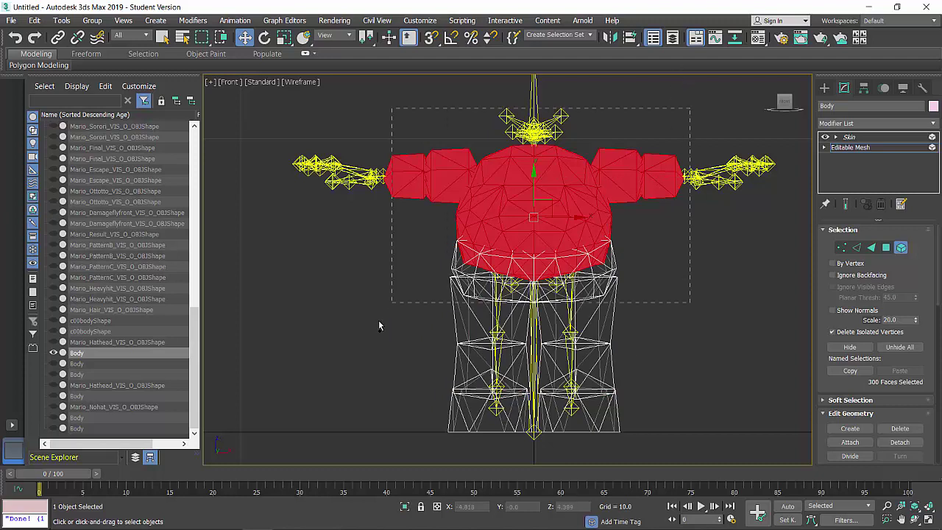
left_click_drag(355, 366, 419, 364)
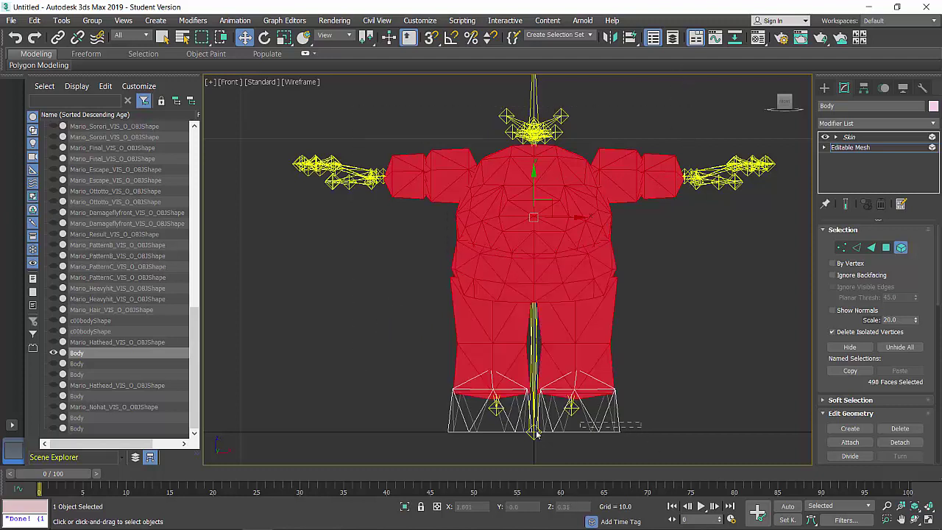
Step: Select both leg and both boot elements and offset them 10 units along X, away from the torso
left_click_drag(417, 421, 645, 326)
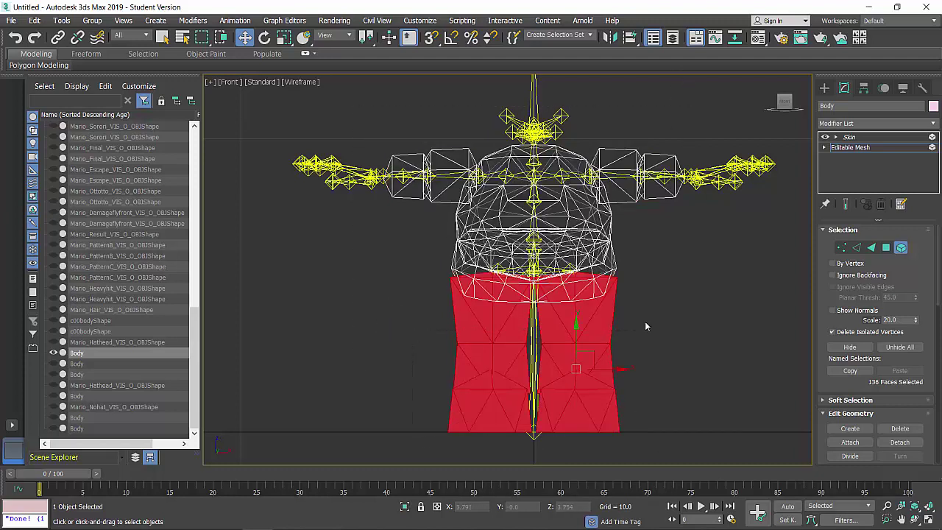
right_click(667, 299)
left_click(778, 307)
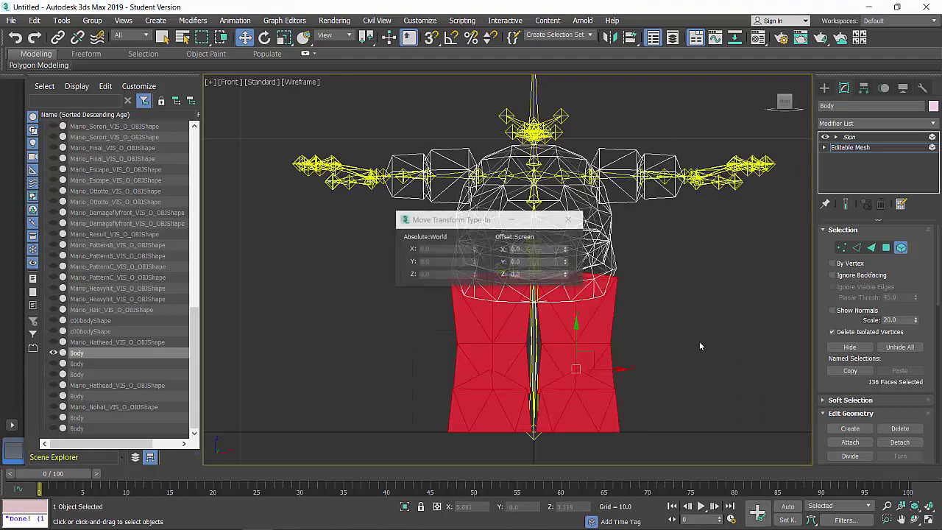
key("p")
left_click(521, 249)
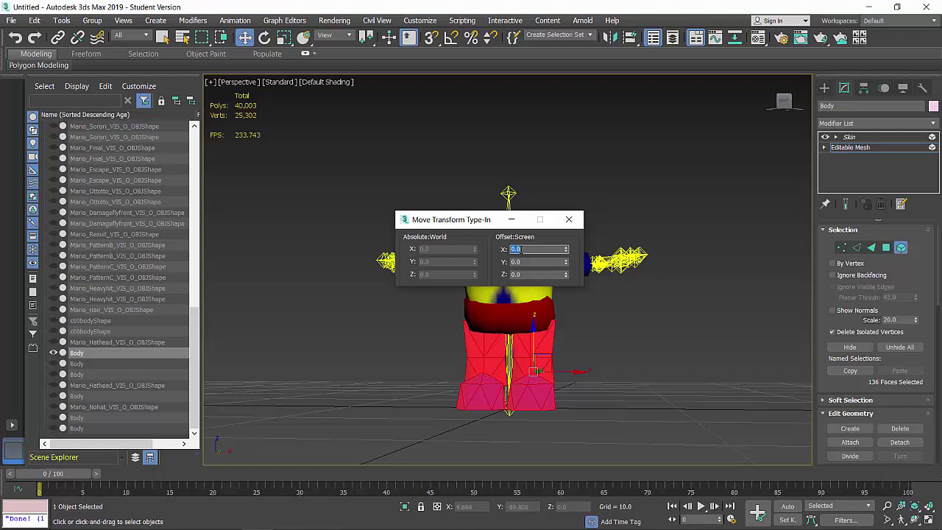
key("Return")
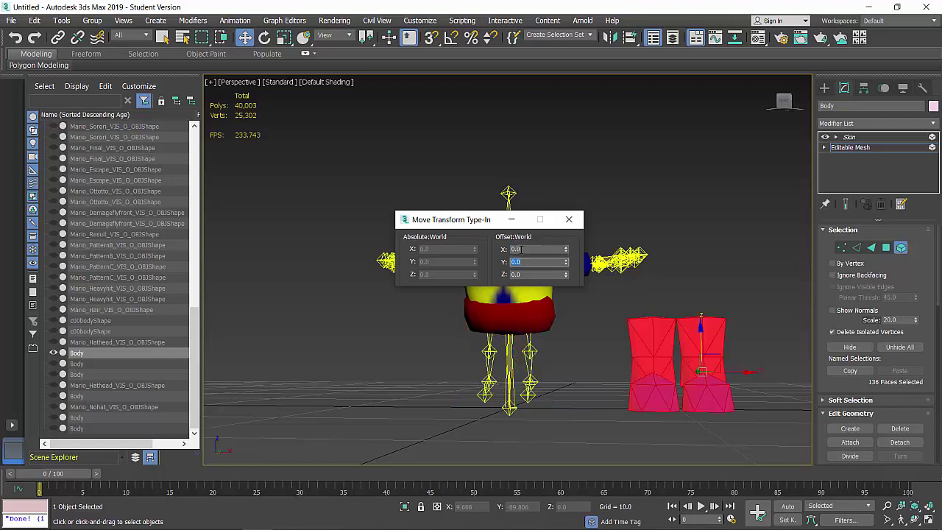
Step: Offset only the two red leg elements a further 10 units along X, then leave Element selection
left_click(533, 249)
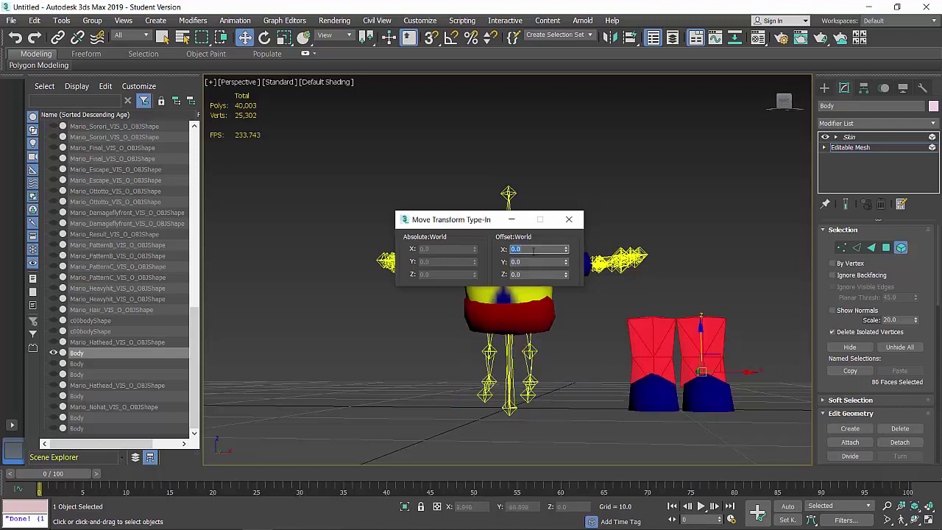
type("10")
key("Return")
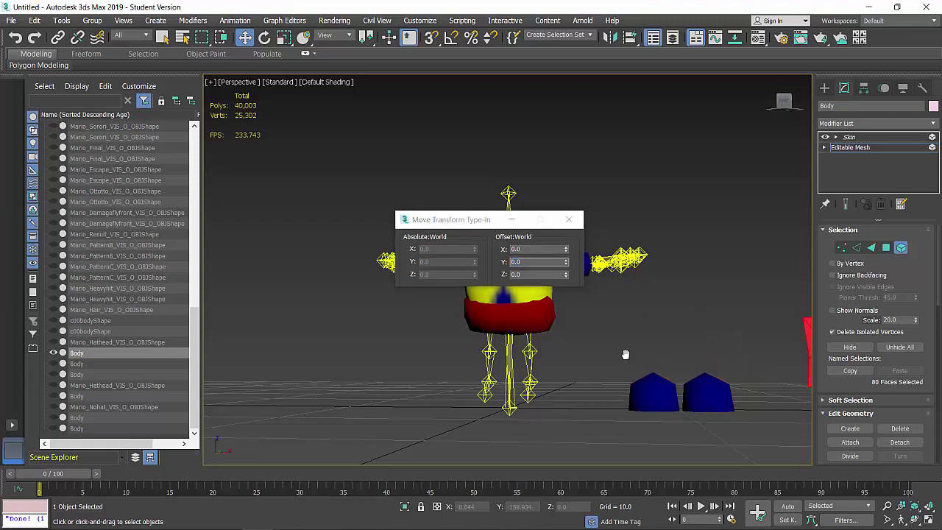
middle_click_drag(627, 357, 504, 374)
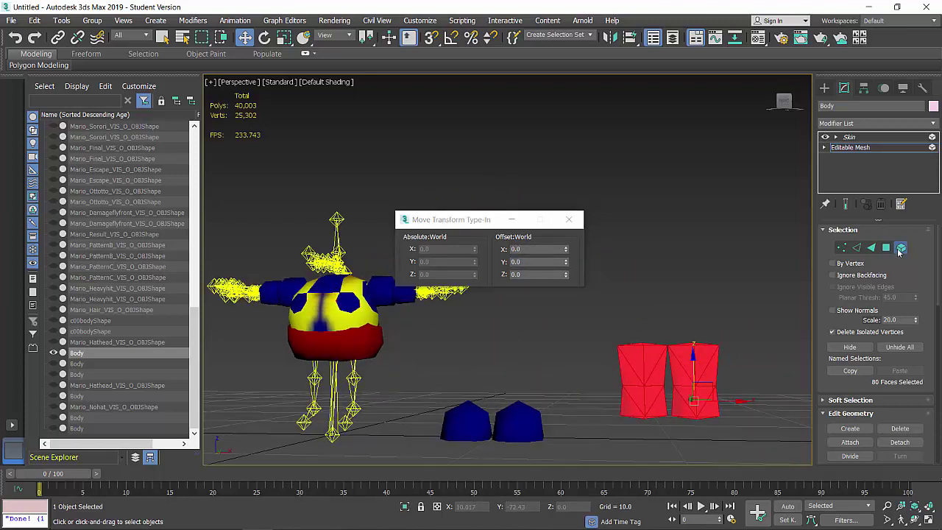
left_click(899, 248)
Step: Return to the Body's Skin modifier and edit its envelopes in the Front view with vertex selection enabled
left_click(862, 137)
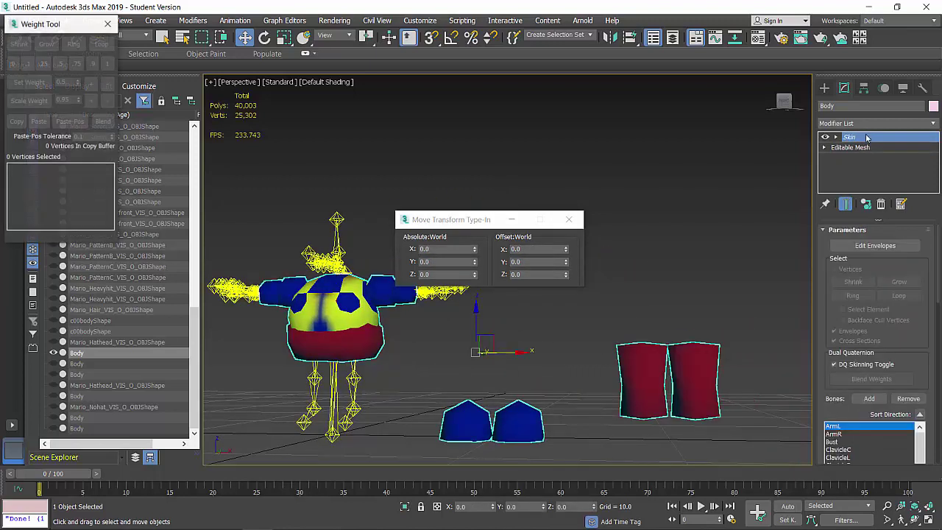
key("1")
key("f")
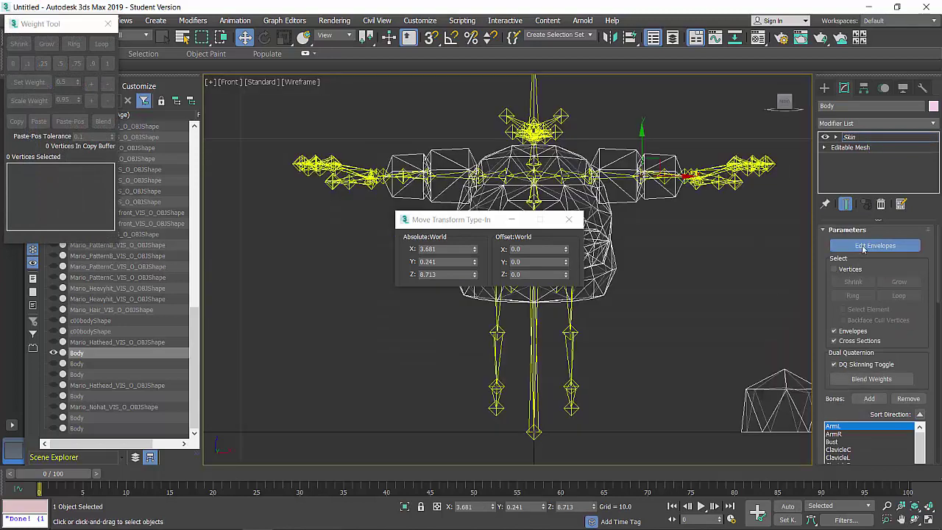
scroll(715, 399, "down", 2)
scroll(826, 281, "down", 1)
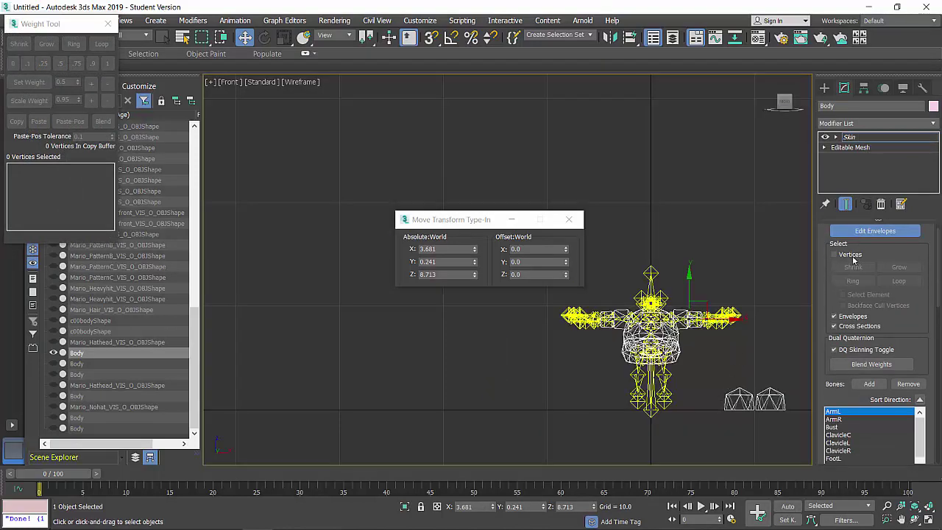
left_click(849, 256)
scroll(740, 336, "up", 2)
middle_click_drag(741, 336, 594, 335)
middle_click_drag(730, 312, 670, 291)
scroll(859, 369, "down", 2)
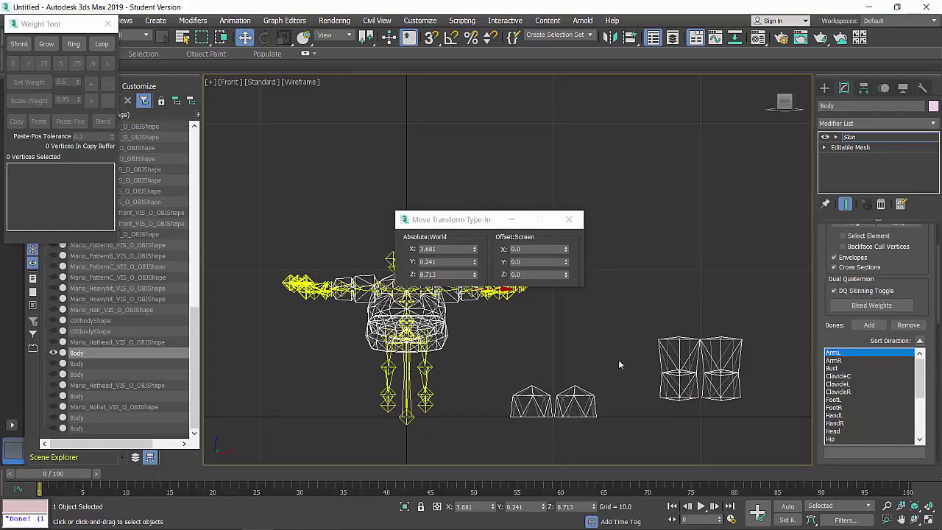
Step: Select all vertices of the character's left boot and weight them to the FootL bone at 1
left_click_drag(556, 433, 555, 430)
scroll(553, 427, "up", 8)
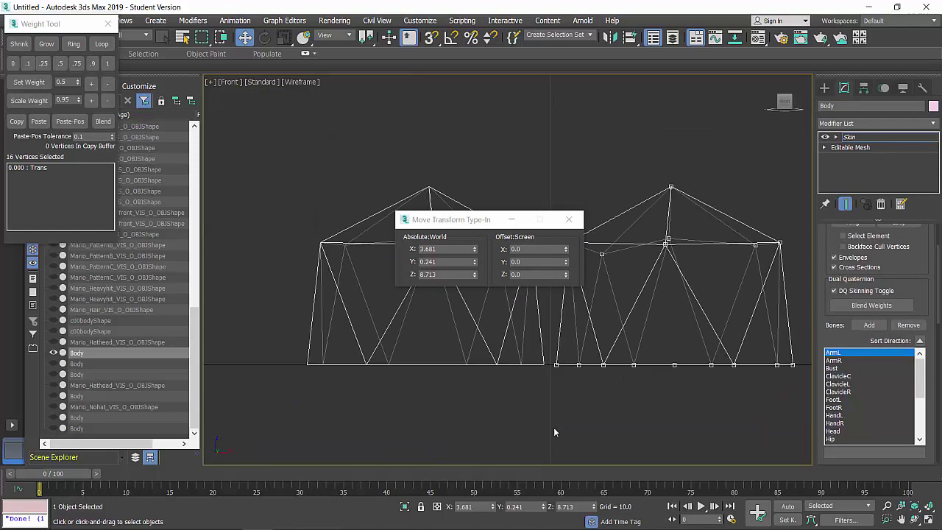
scroll(596, 396, "down", 3)
scroll(842, 310, "down", 3)
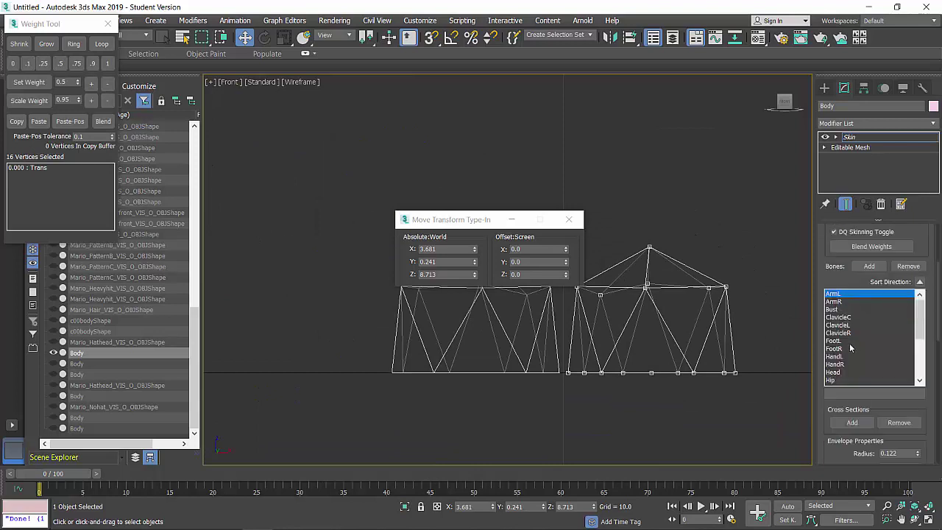
left_click(837, 342)
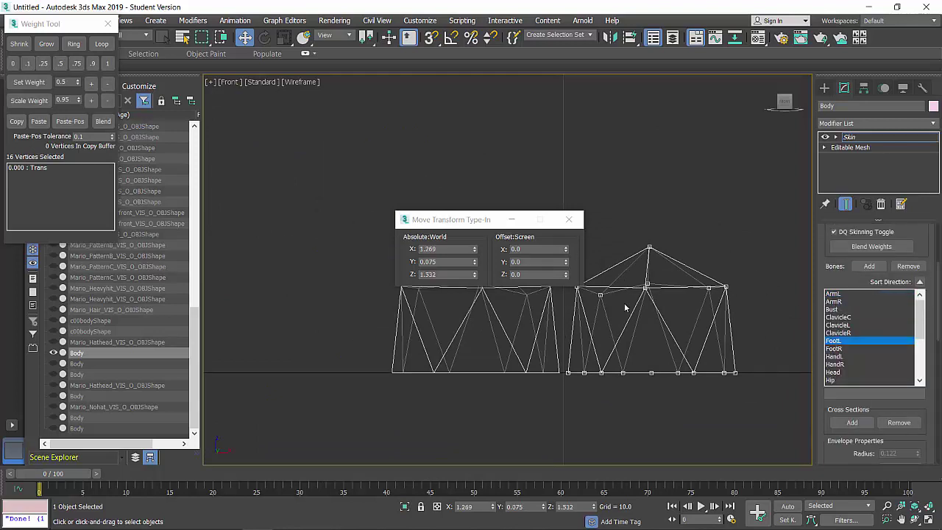
scroll(880, 295, "down", 9)
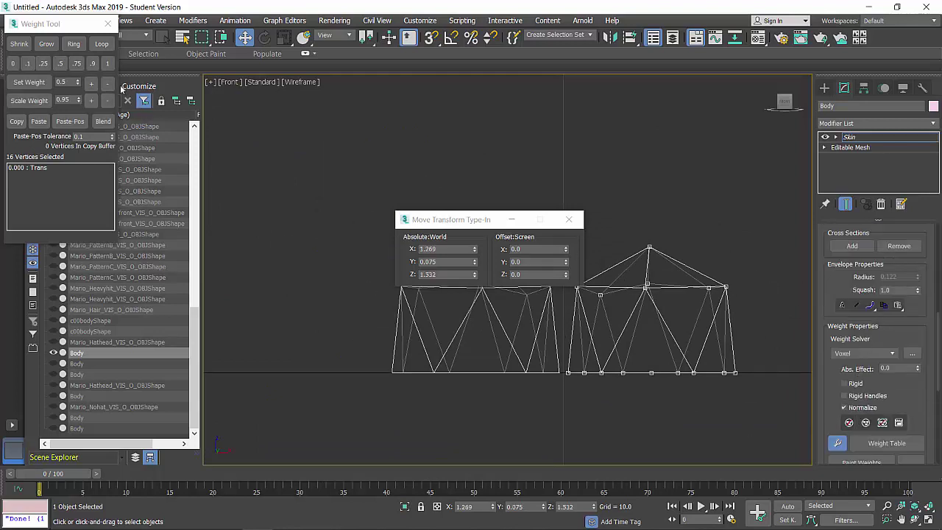
left_click(108, 63)
Step: Select all vertices of the character's right boot and weight them to the FootR bone at 1
middle_click_drag(573, 335, 639, 333)
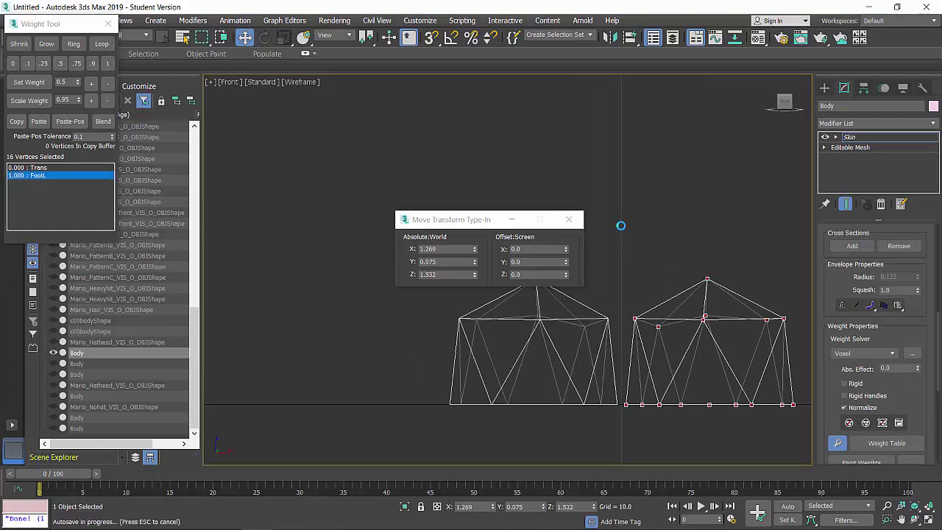
left_click_drag(622, 210, 383, 424)
middle_click_drag(599, 315, 691, 338)
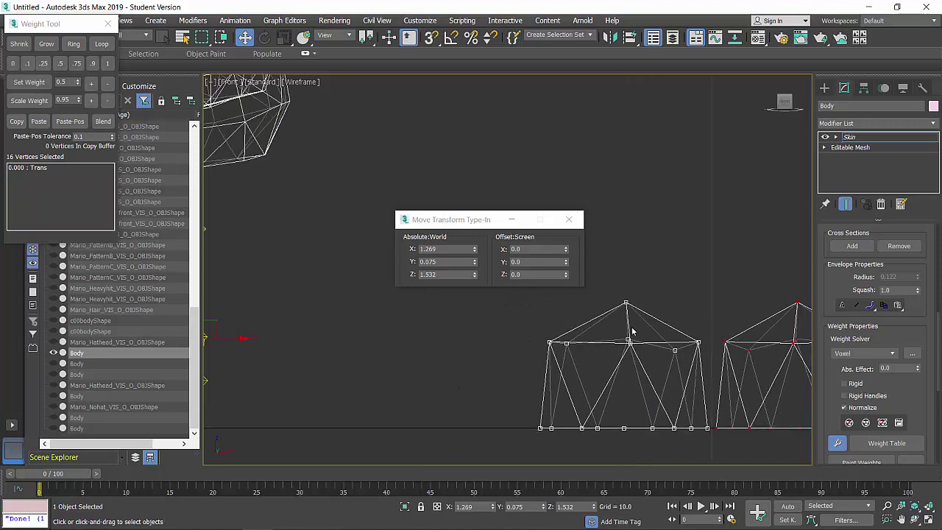
scroll(822, 347, "up", 3)
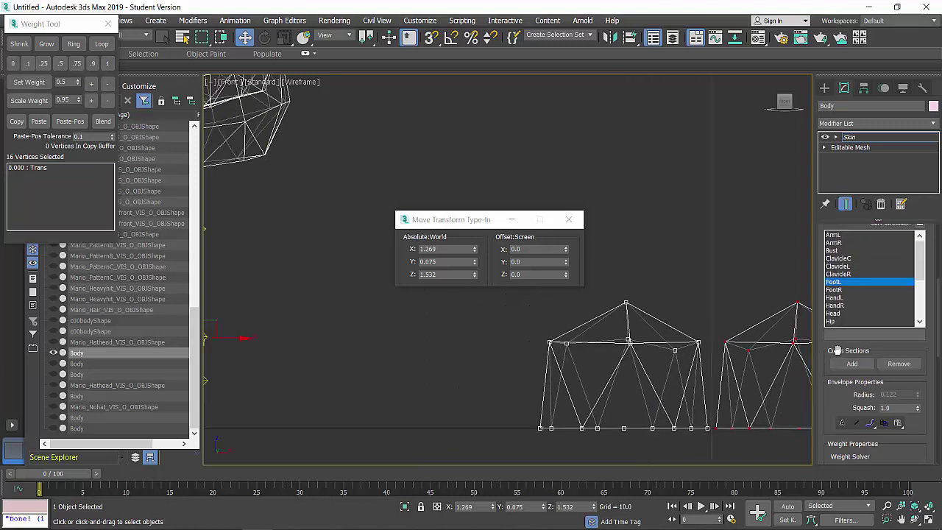
left_click(834, 290)
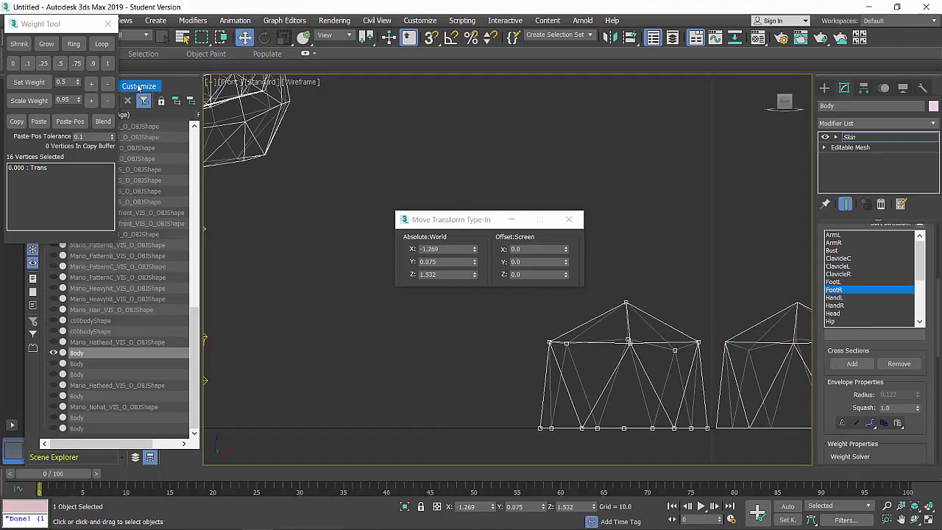
left_click(106, 63)
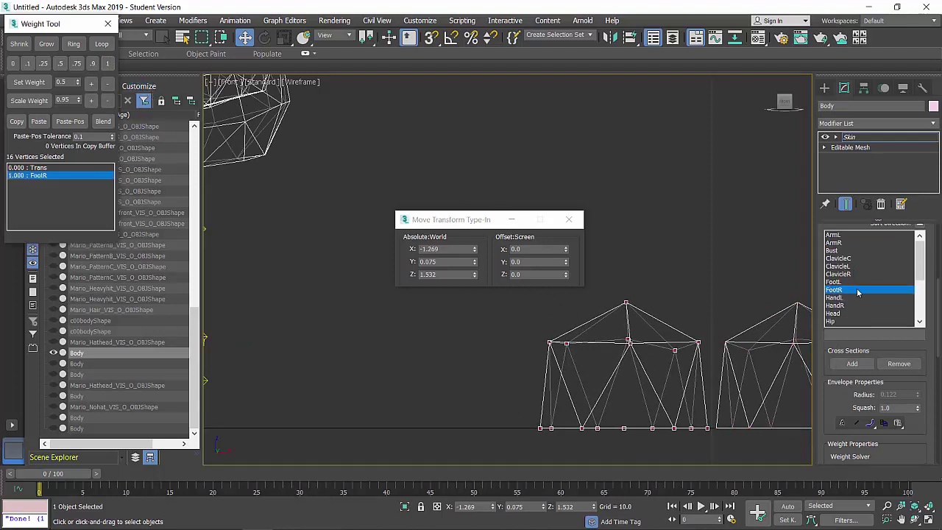
Step: Select only the vertices of the character's left leg, excluding the neighbouring leg's stray vertex, and weight them to the LegL bone at 1
scroll(855, 312, "down", 2)
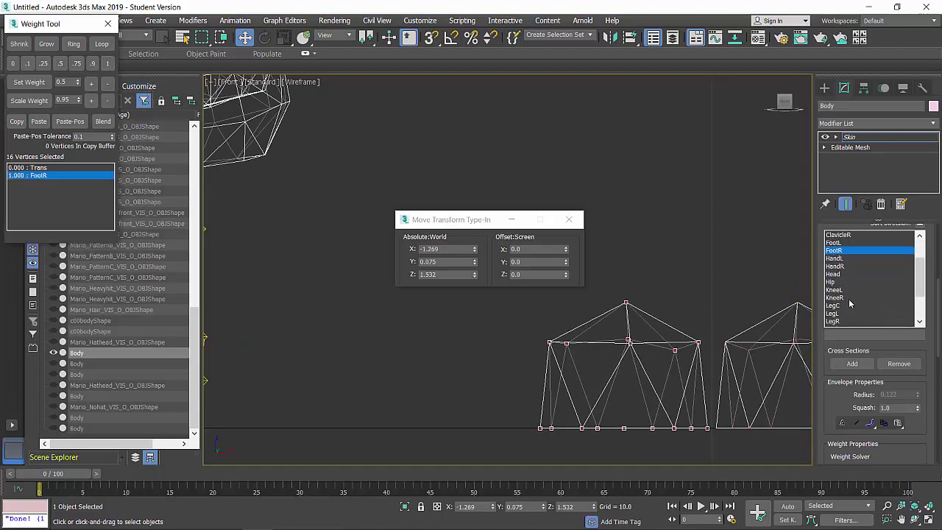
left_click(833, 313)
scroll(764, 331, "down", 3)
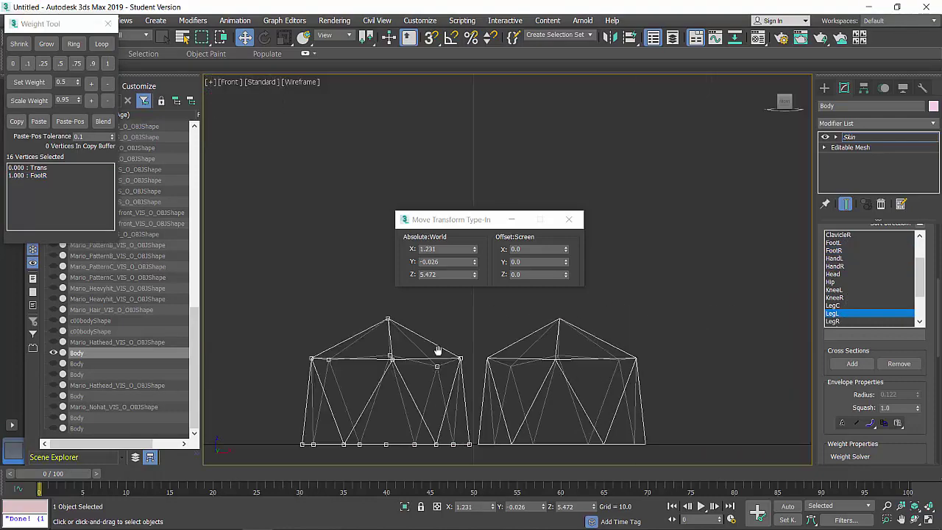
middle_click_drag(649, 392, 500, 369)
middle_click_drag(689, 376, 582, 360)
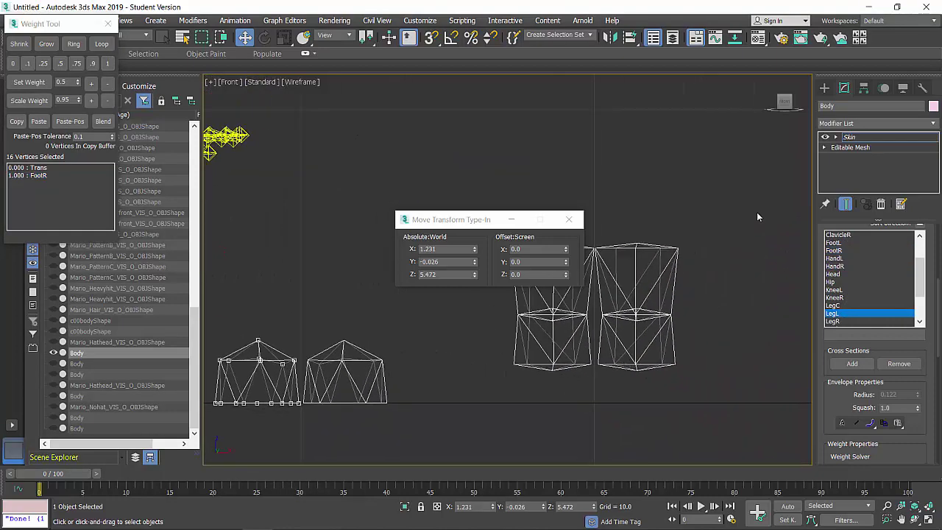
left_click_drag(598, 404, 597, 404)
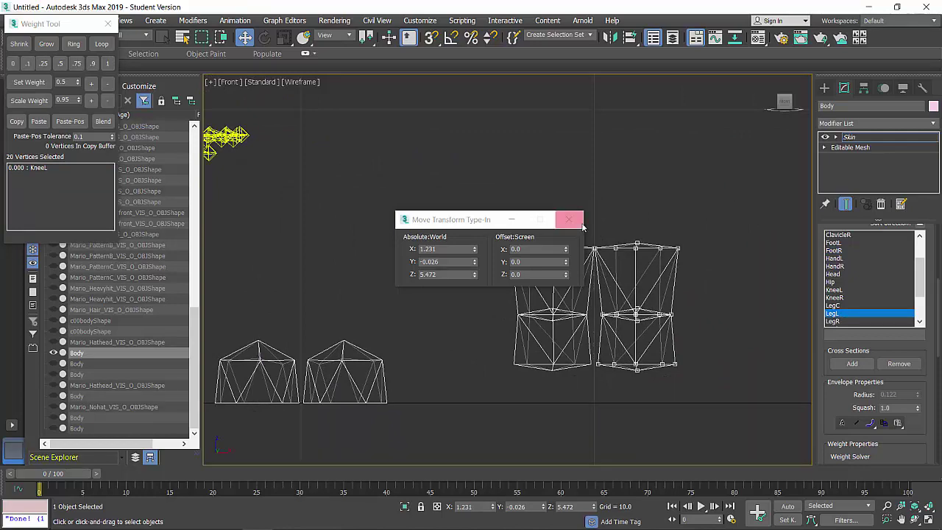
scroll(605, 250, "up", 8)
scroll(708, 309, "up", 8)
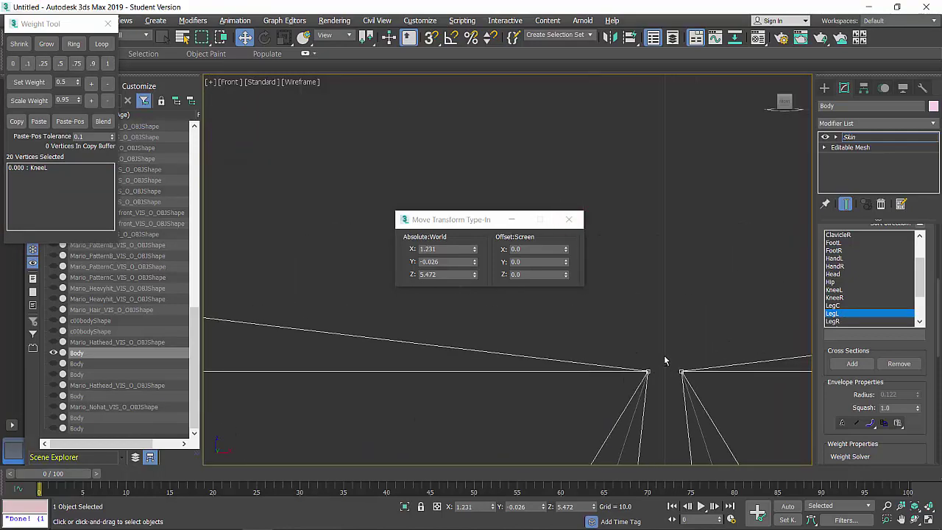
scroll(673, 395, "down", 12)
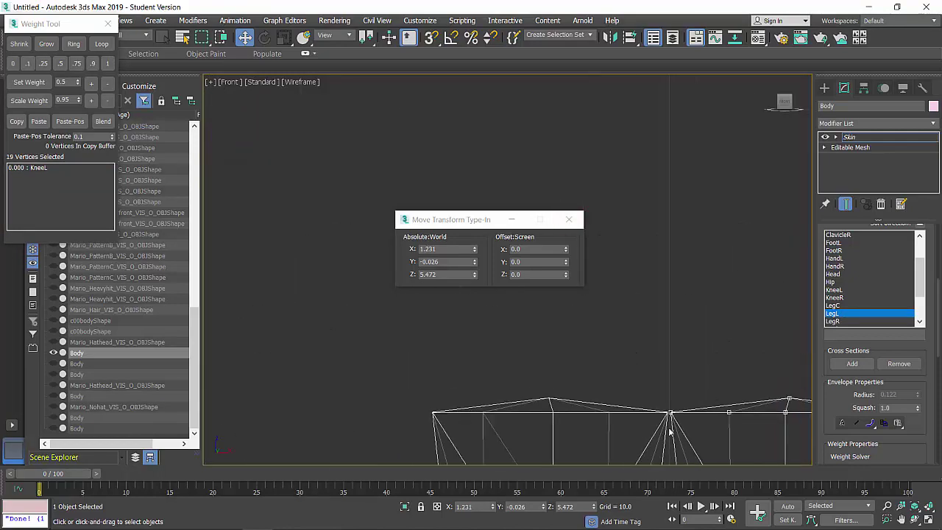
key("z")
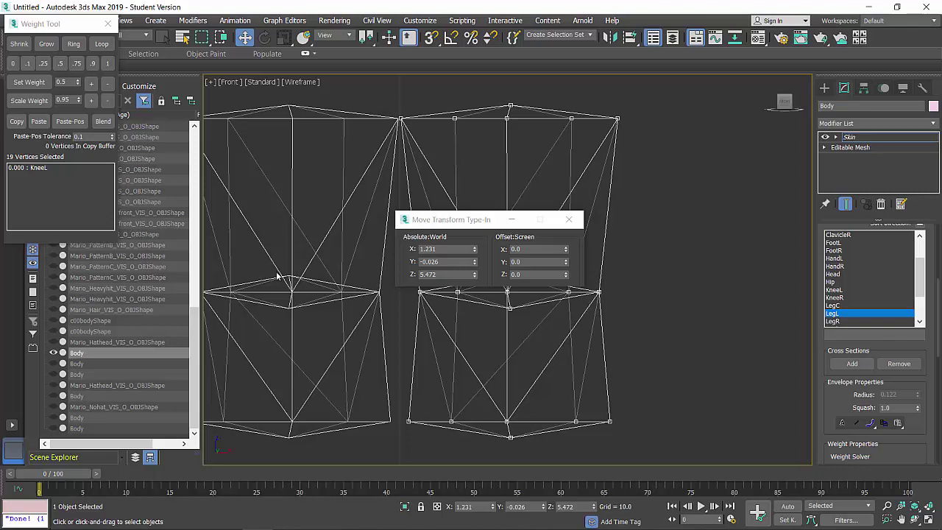
left_click(107, 64)
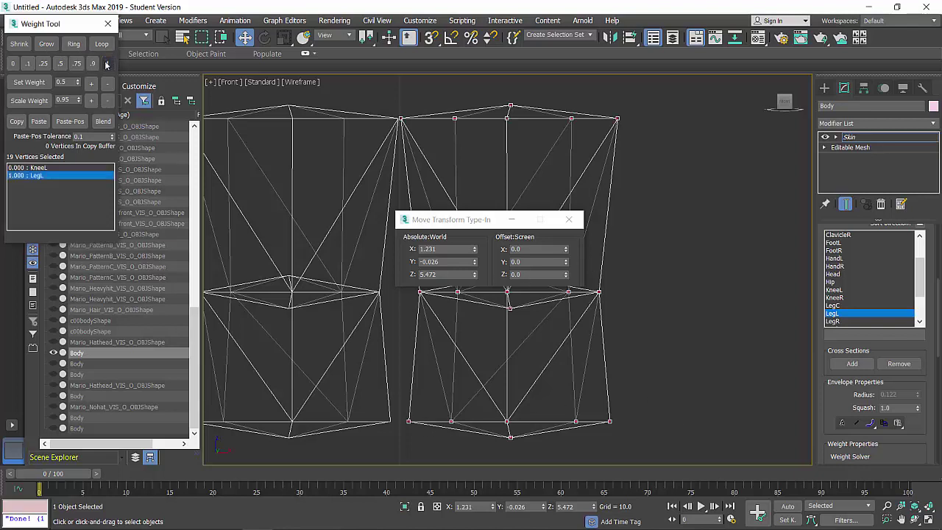
Step: Make LegR the active bone and select the vertices of the character's right leg without including the left leg
left_click(839, 321)
middle_click_drag(330, 375, 611, 343)
left_click_drag(452, 438, 464, 420, "ctrl")
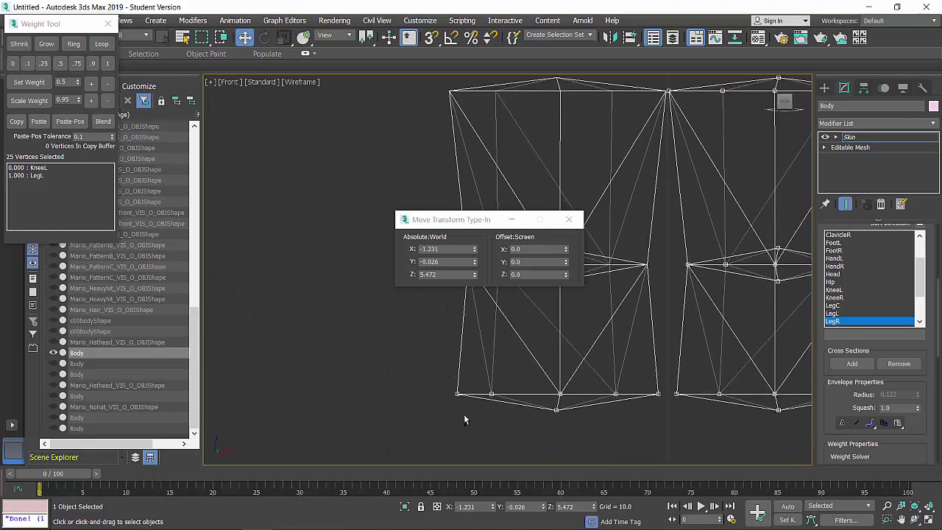
key("ctrl+z")
left_click_drag(374, 470, 375, 465)
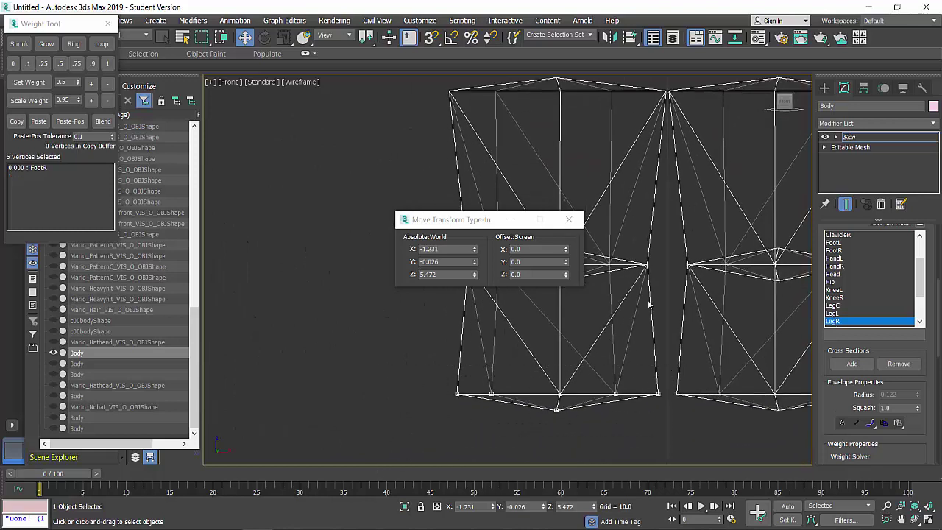
left_click_drag(361, 180, 361, 180)
scroll(672, 90, "up", 4)
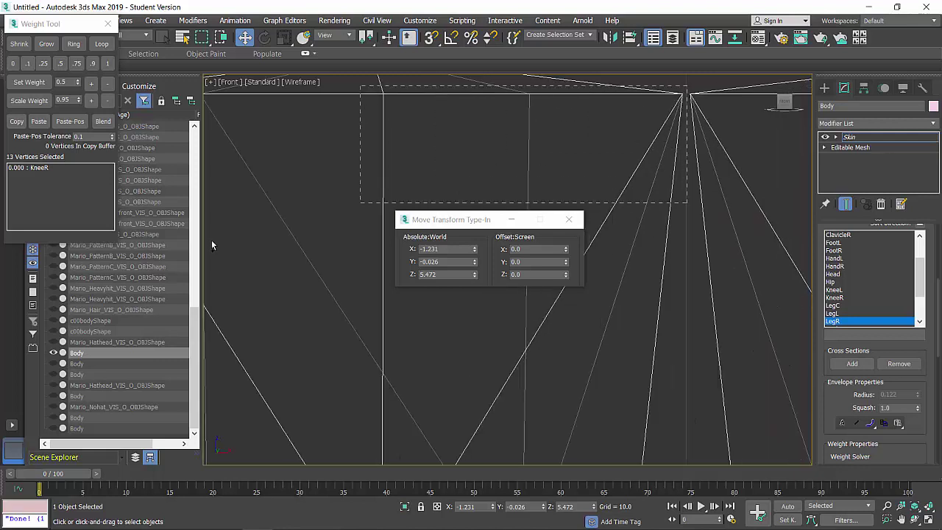
Step: Select all the right leg's vertices and give them a LegR weight of 1
scroll(520, 131, "down", 3)
left_click_drag(572, 105, 409, 210)
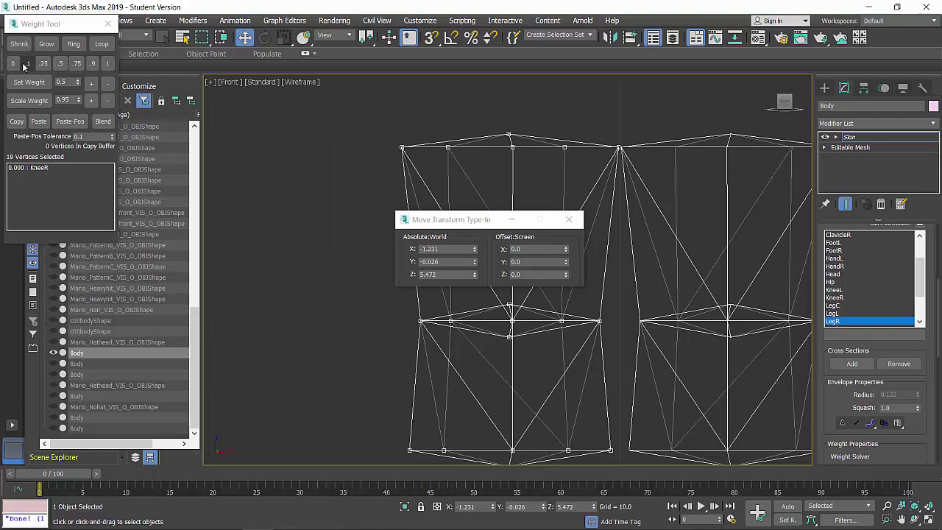
left_click(106, 63)
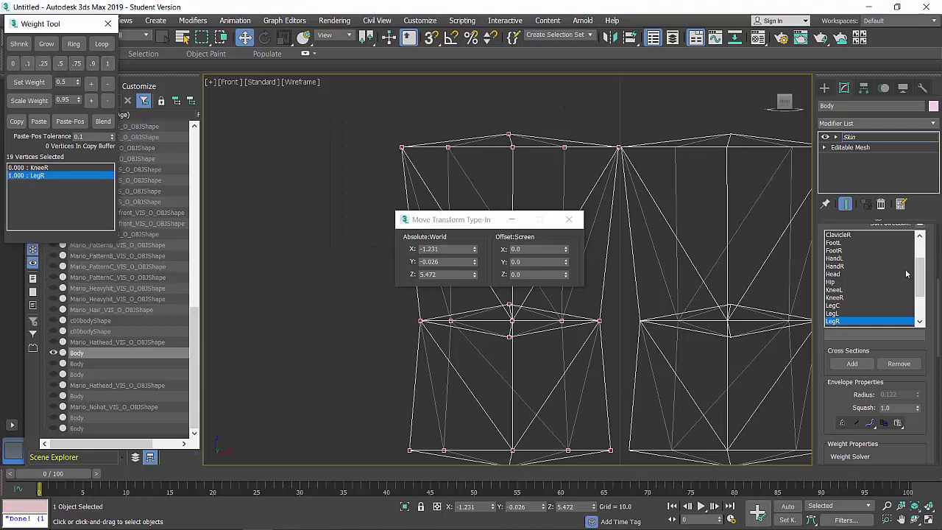
Step: Select the LegL bone and the ring of vertices at the left leg's knee
left_click(845, 315)
middle_click_drag(636, 297, 431, 257)
middle_click_drag(644, 272, 760, 208)
scroll(724, 295, "down", 1)
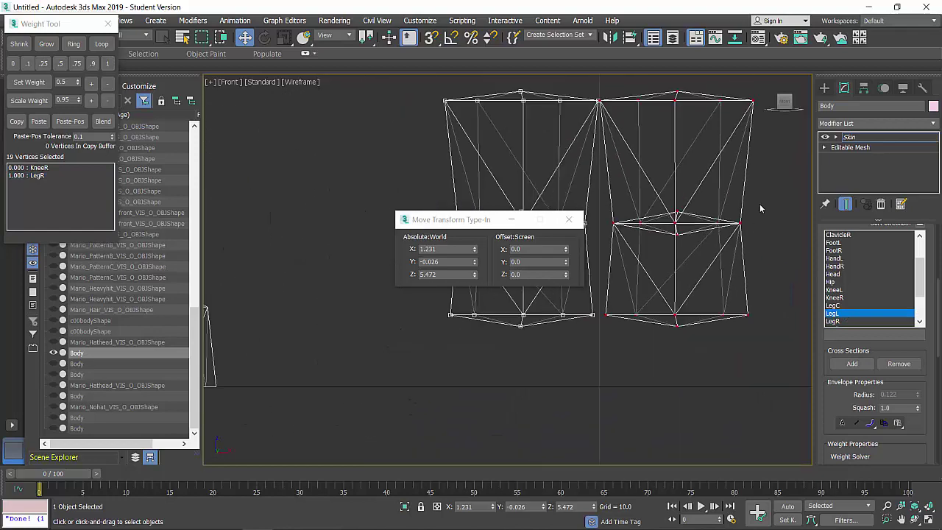
left_click_drag(632, 249, 604, 253)
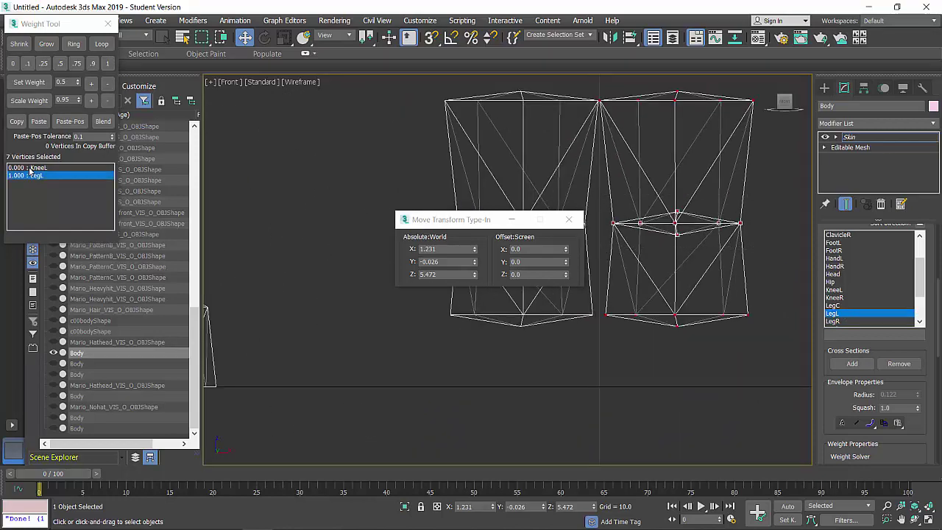
Step: Clear the zero-weight bone entries through the Skin Weight Table and close it
scroll(863, 393, "down", 5)
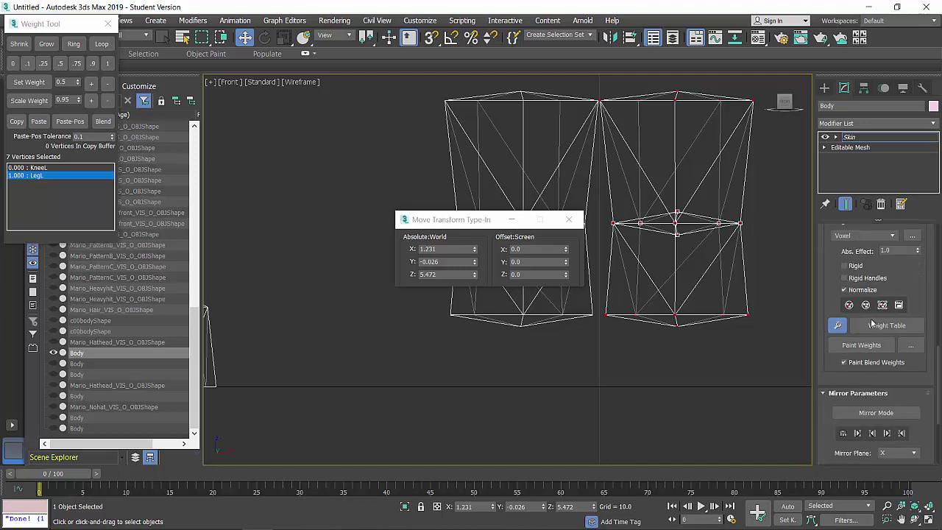
left_click(873, 325)
left_click(16, 27)
left_click(30, 63)
left_click(356, 7)
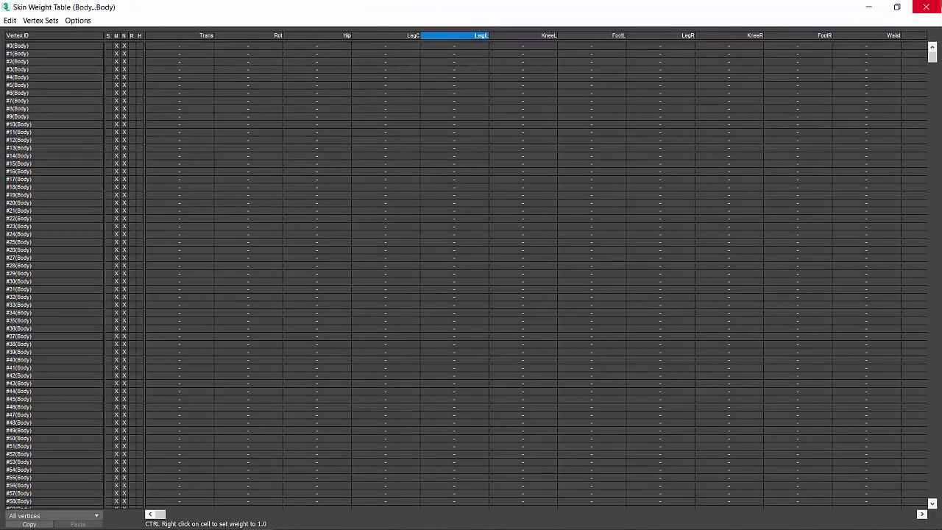
left_click(926, 6)
Step: Weight the left knee ring 0.5 to the KneeL bone and the left leg's bottom ring 1 to it
scroll(860, 336, "up", 5)
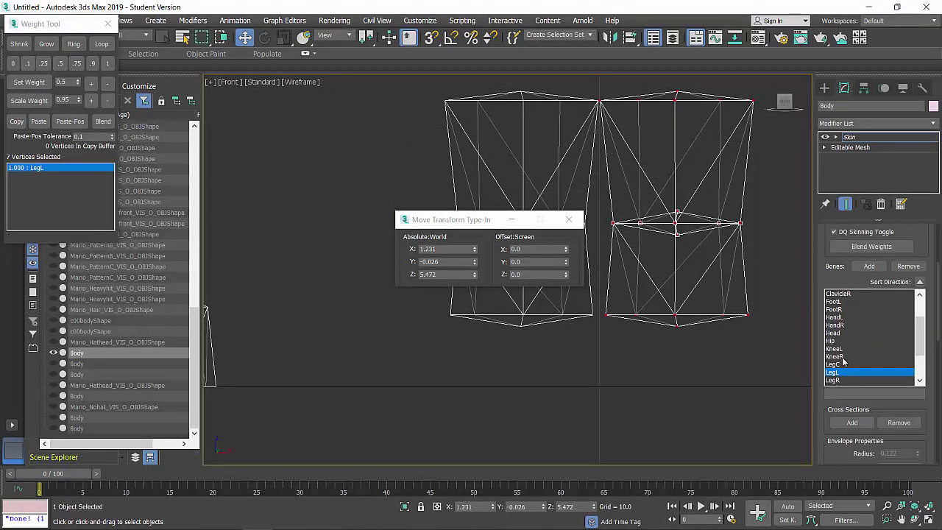
left_click(844, 349)
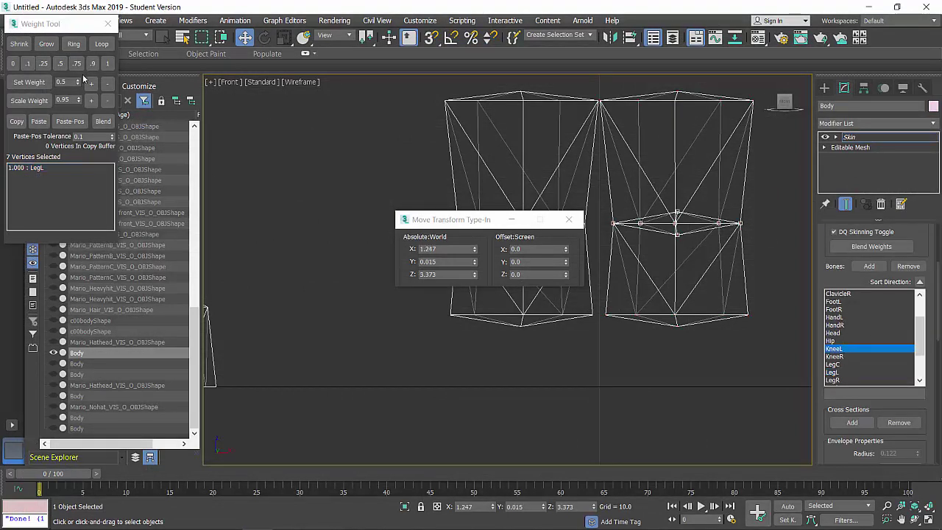
left_click(61, 64)
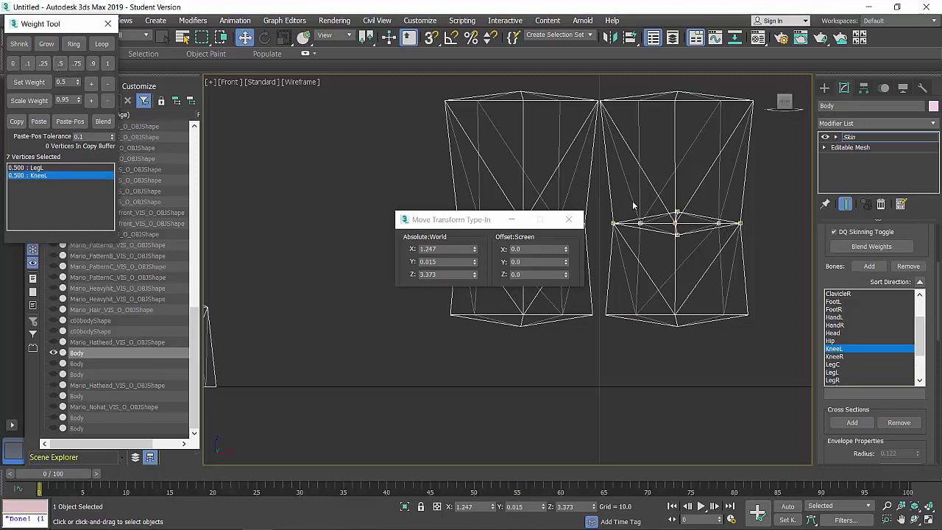
left_click_drag(759, 290, 604, 359)
left_click(107, 63)
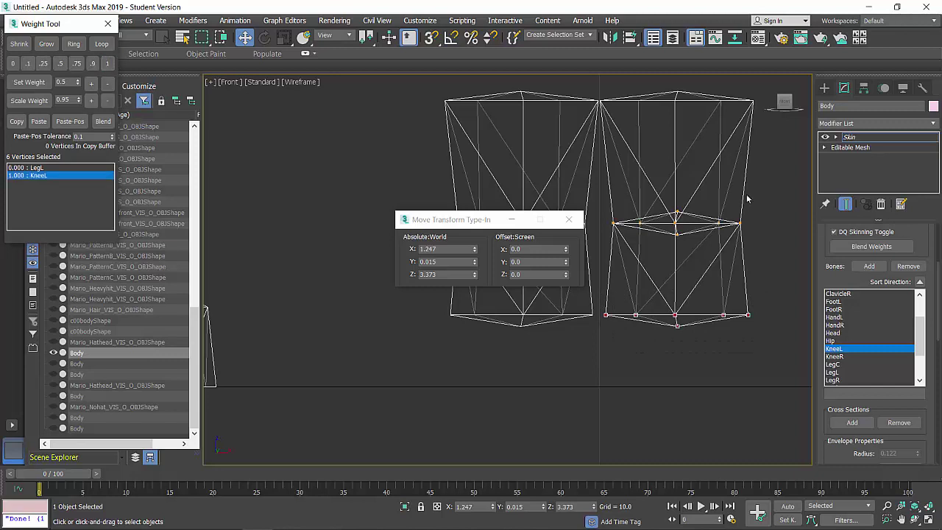
Step: Weight the right knee ring 0.5 to the KneeR bone and the right leg's bottom ring 1 to it
left_click(852, 357)
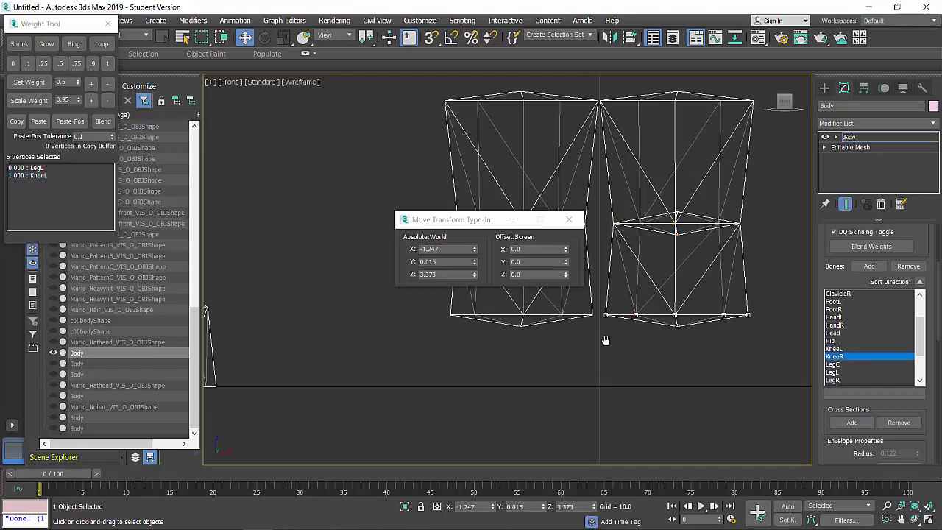
middle_click_drag(606, 340, 730, 354)
left_click_drag(530, 298, 535, 305)
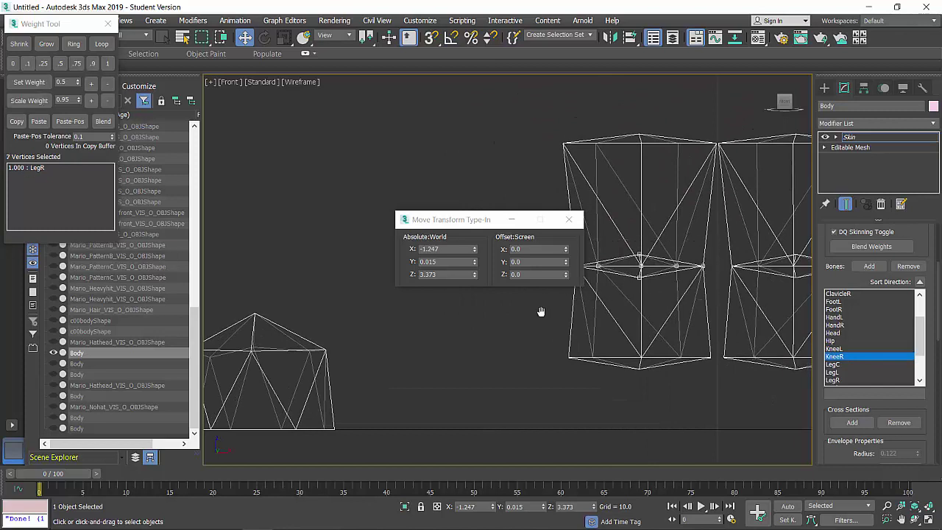
middle_click_drag(540, 311, 571, 332)
left_click(60, 63)
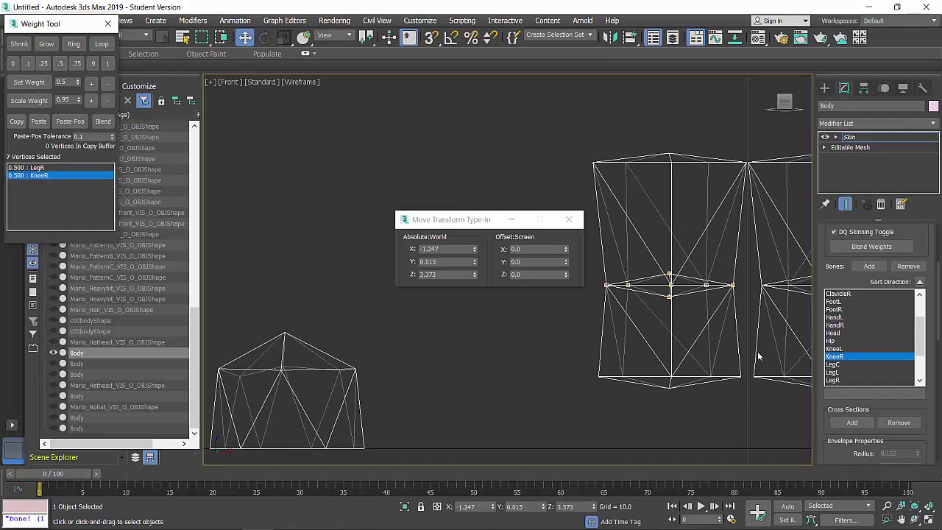
left_click_drag(747, 360, 546, 424)
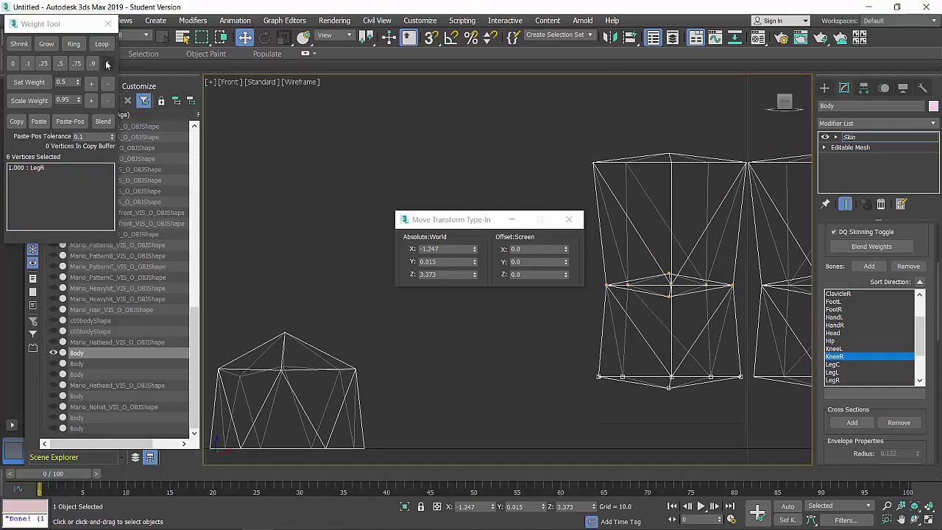
left_click(106, 63)
Step: Leave envelope editing and select both leg elements in the Editable Mesh below the Skin modifier
scroll(876, 288, "up", 3)
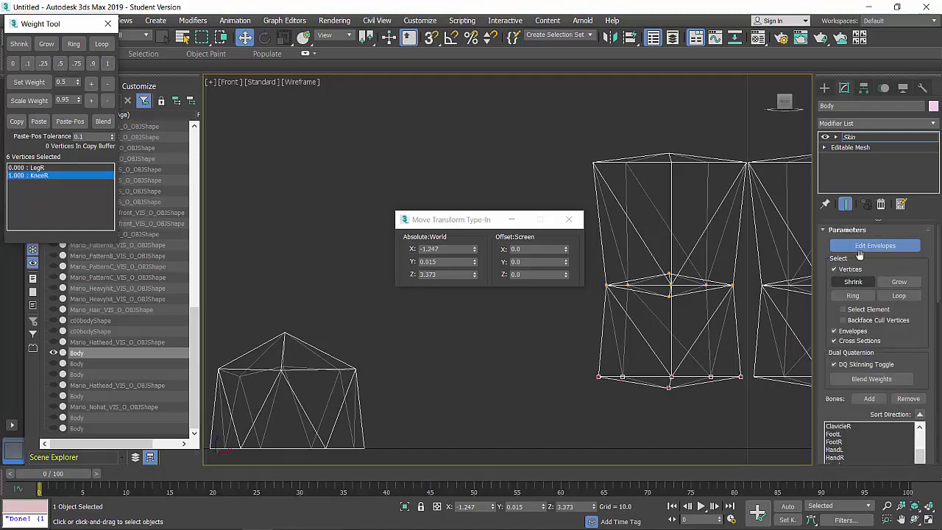
left_click(875, 245)
left_click(848, 148)
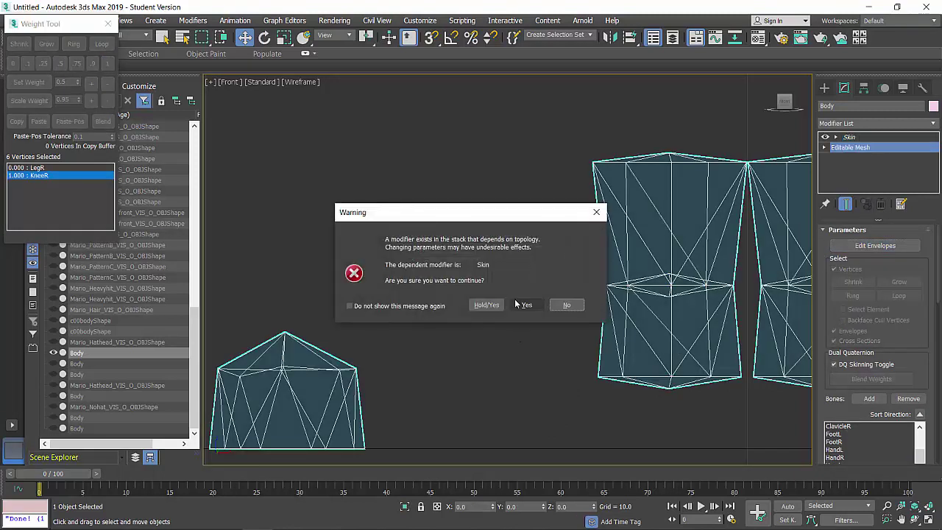
left_click(528, 305)
left_click(901, 247)
left_click(631, 343)
Step: Offset the leg elements by -10 in X in the perspective view
key("p")
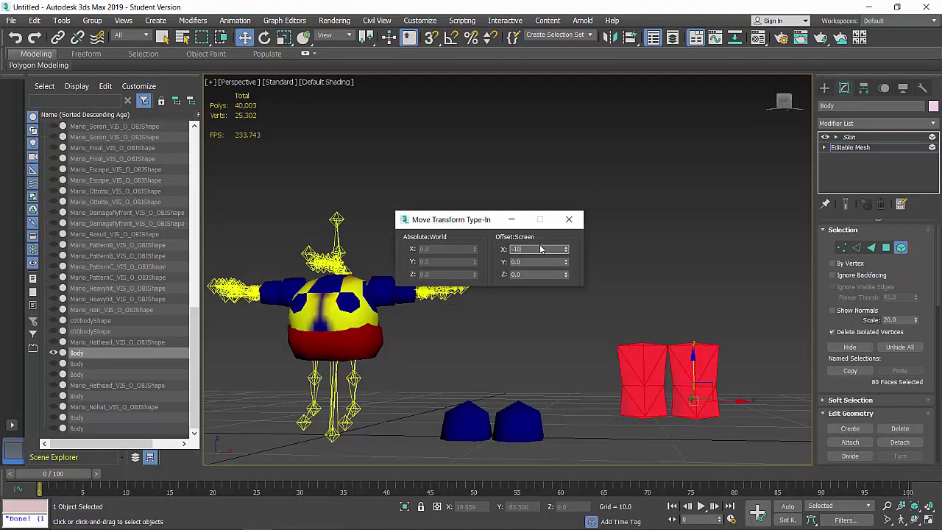
key("Tab")
middle_click(609, 367)
key("Delete")
key("ctrl+z")
Step: Select the legs and shoes together and offset them by -10 in X, back under the body
left_click_drag(609, 367, 428, 444)
left_click(533, 249)
type("-10")
key("Tab")
middle_click(525, 333)
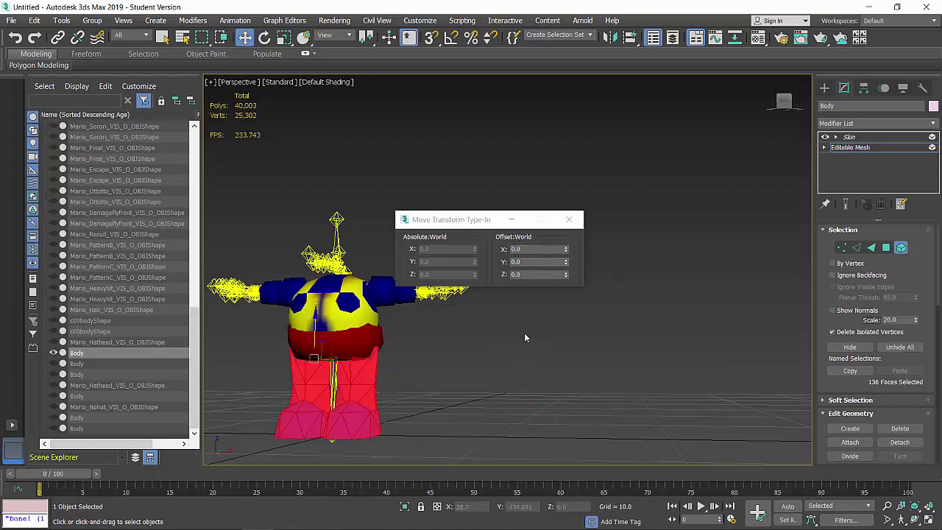
Step: Leave element selection on the Body mesh, frame the model and deselect everything
left_click(902, 249)
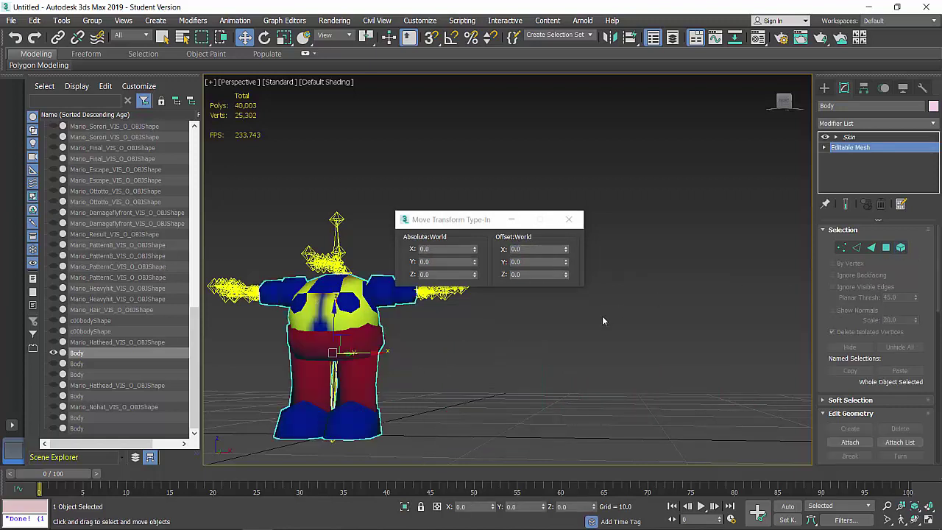
left_click(602, 316)
key("z")
key("ctrl+a")
key("ctrl+d")
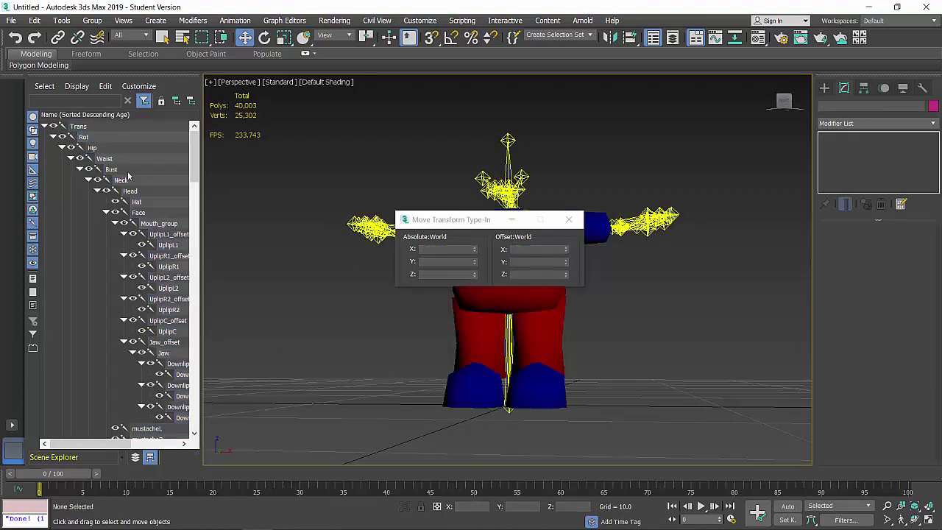
Step: Test the left leg's deformation by rotating the LegL bone forward and undo the rotation
left_click(71, 159)
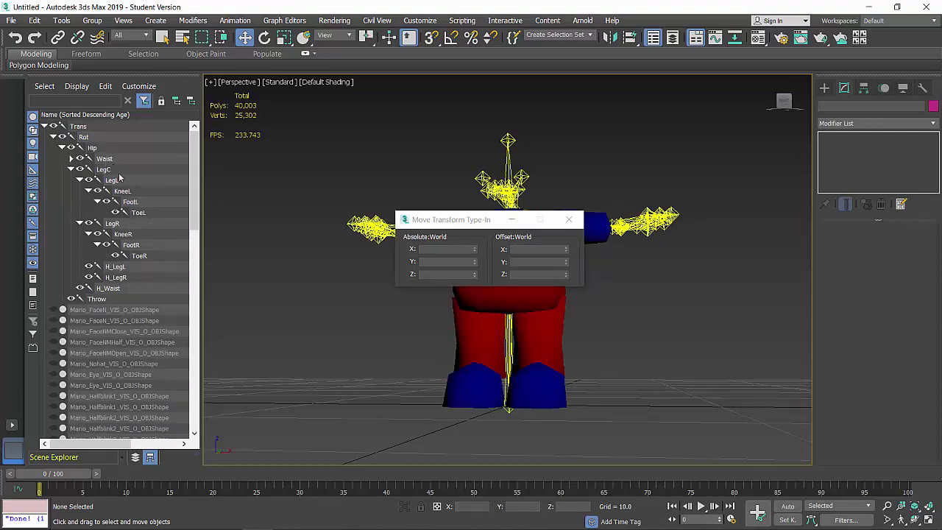
left_click(111, 179)
key("e")
left_click(568, 219)
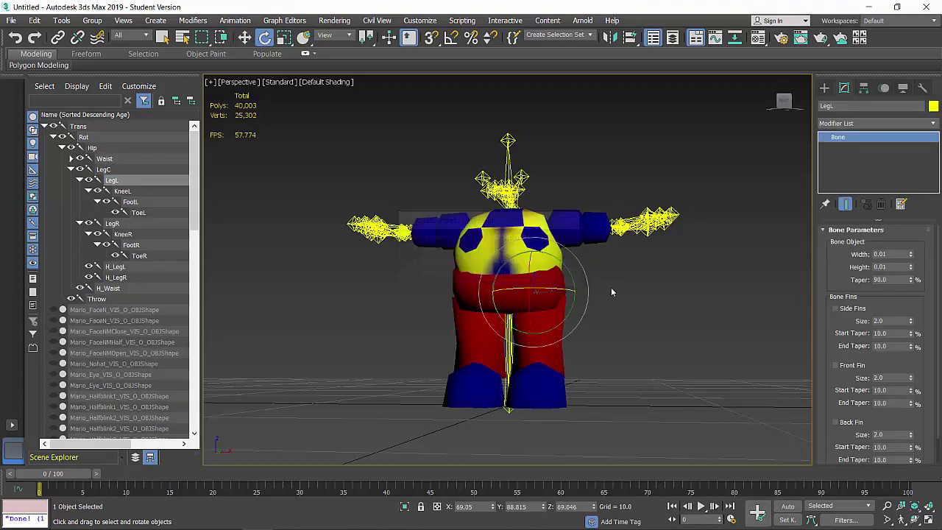
middle_click_drag(560, 278, 521, 279, "alt")
left_click_drag(500, 274, 384, 121)
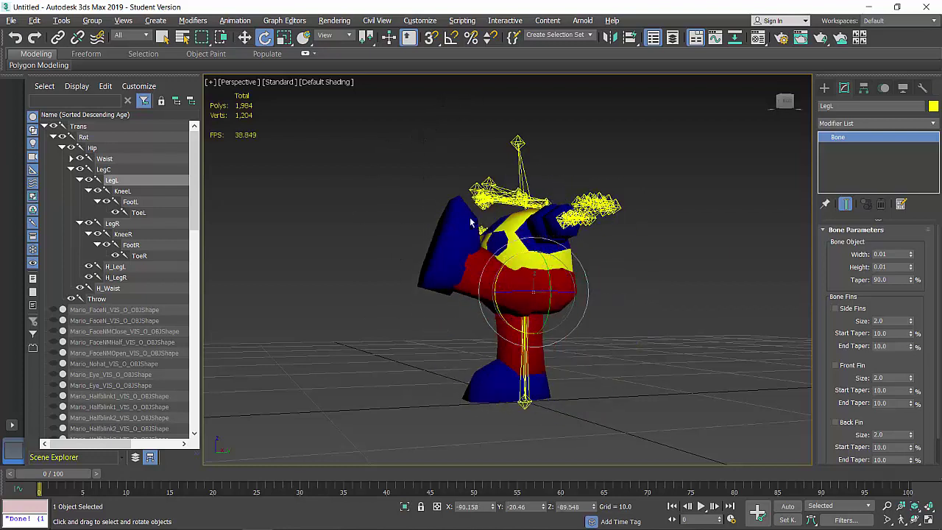
key("ctrl+z")
Step: Test the knee's deformation by rotating the KneeL bone, undo the rotation, and select the FootL bone
scroll(521, 343, "up", 4)
left_click(126, 192)
middle_click_drag(616, 333, 548, 302, "alt")
left_click_drag(518, 299, 473, 361)
middle_click_drag(475, 361, 677, 367, "alt")
key("ctrl+z")
left_click(132, 203)
middle_click_drag(471, 353, 493, 361, "alt")
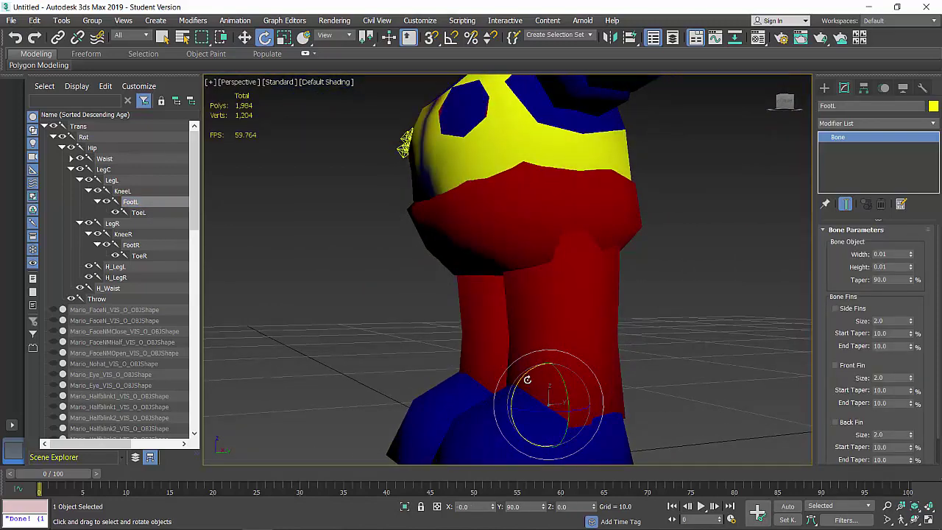
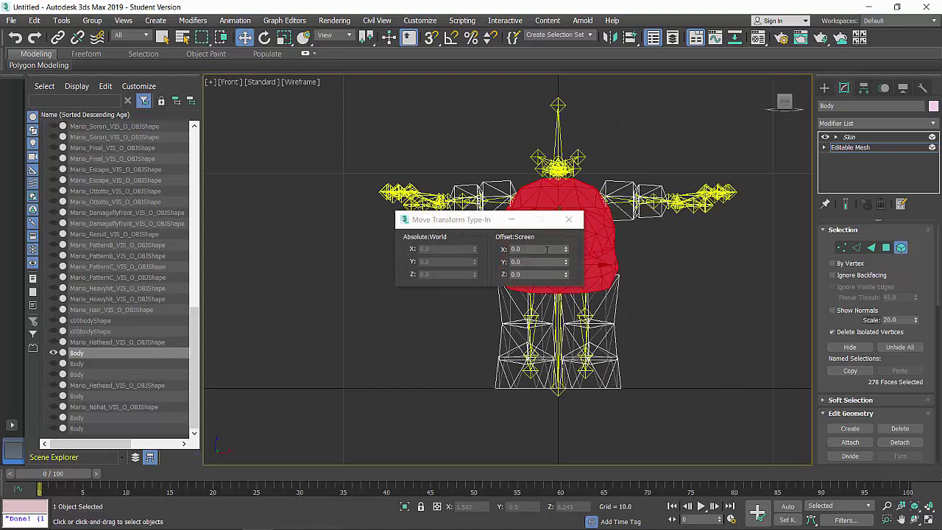
Step: Offset the selected torso elements by 10 in X
left_click(546, 249)
type("10")
key("Tab")
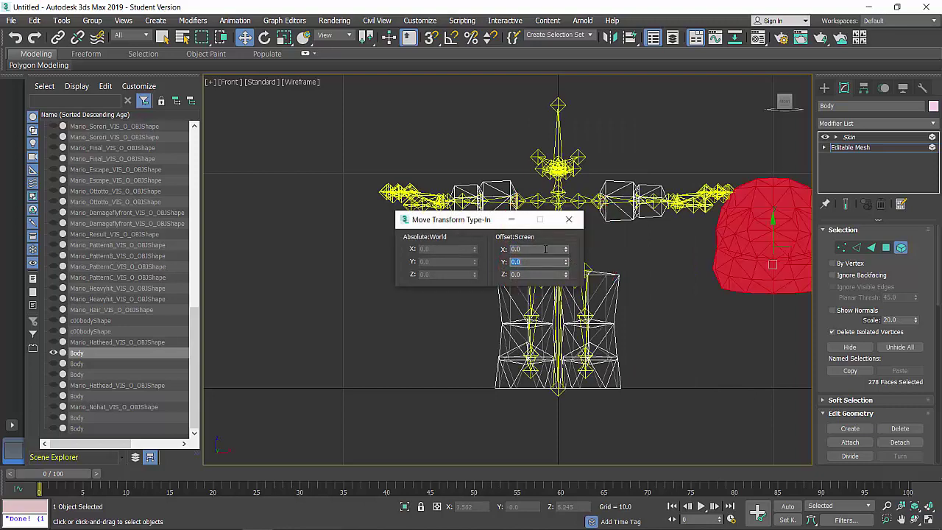
Step: Deselect the lower waist element and offset the upper torso element by another 10 in X
middle_click_drag(655, 292, 584, 398)
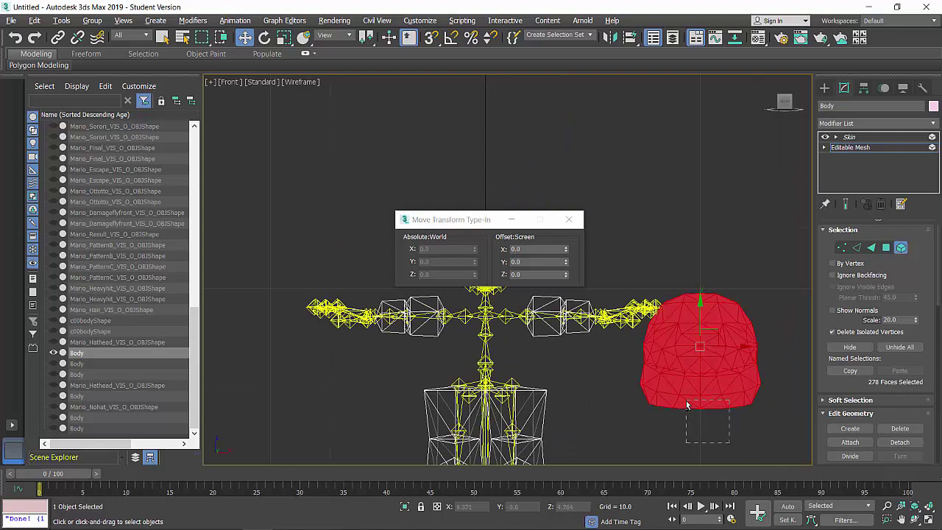
left_click_drag(687, 405, 687, 404, "alt")
left_click(531, 250)
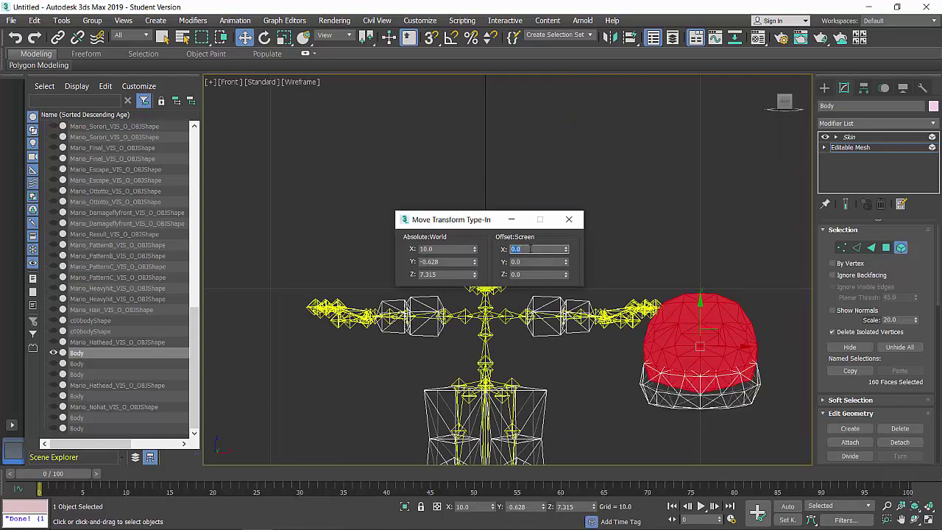
type("10")
key("Tab")
middle_click_drag(695, 357, 457, 383)
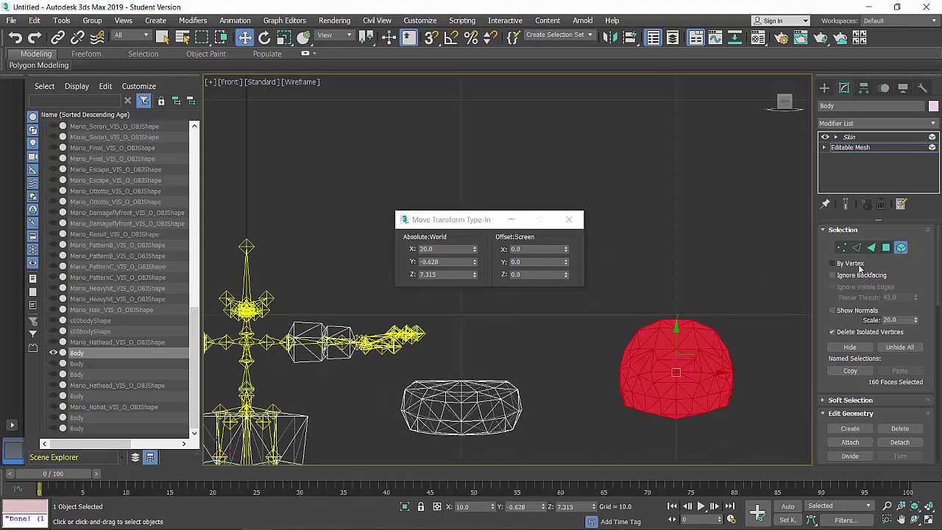
key("Delete")
key("ctrl+z")
Step: Leave element selection and resume envelope editing in the Body's Skin modifier
left_click(899, 249)
left_click(720, 218)
left_click(656, 363)
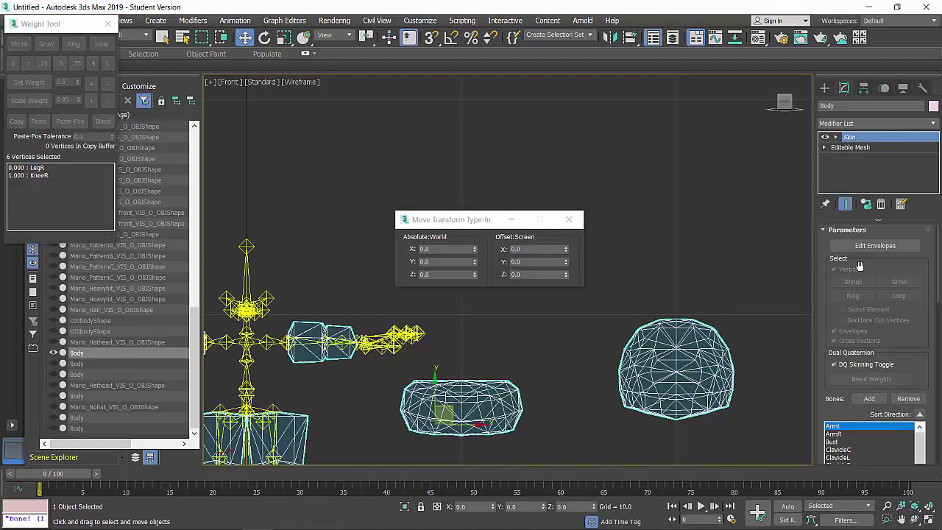
left_click(875, 245)
Step: Weight all vertices of the separated lower waist element 1 to the Waist bone
middle_click_drag(667, 340, 637, 266)
scroll(902, 342, "down", 2)
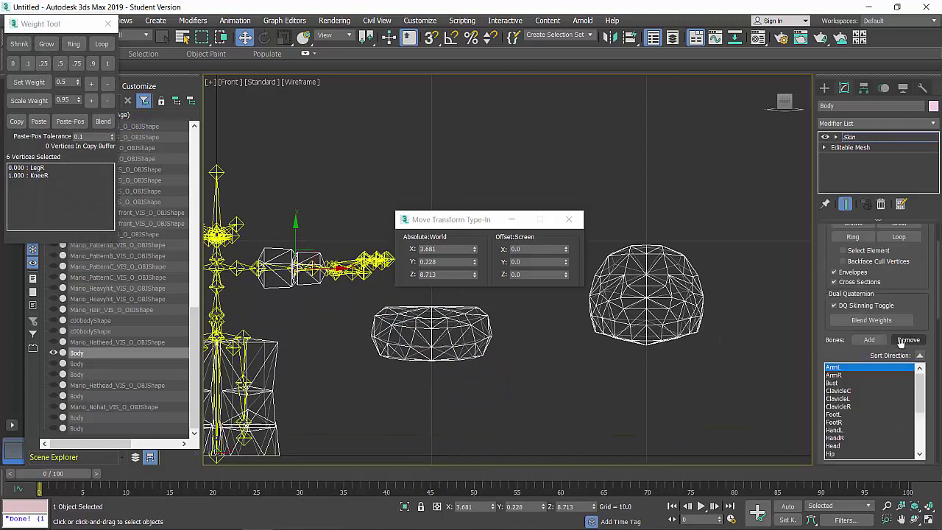
scroll(901, 342, "down", 2)
scroll(879, 347, "down", 4)
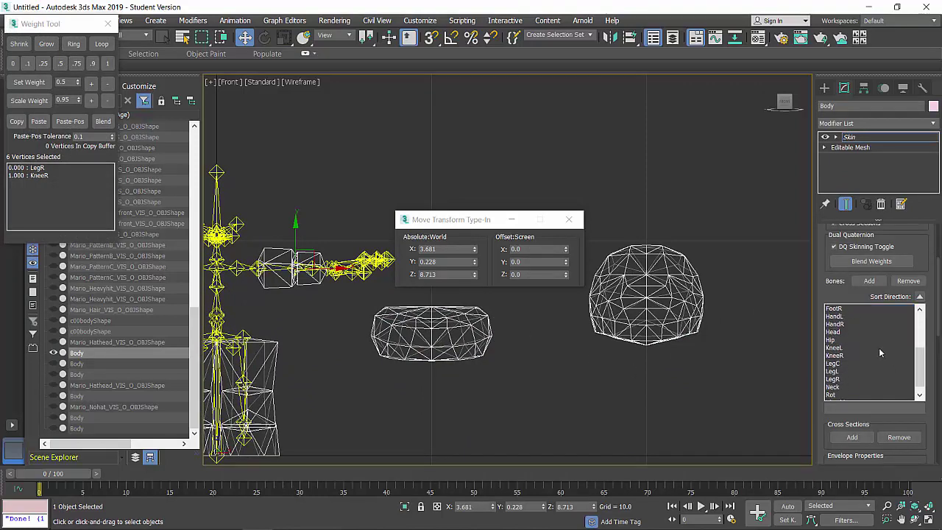
left_click(844, 398)
middle_click_drag(568, 377, 620, 398)
left_click_drag(559, 312, 392, 396)
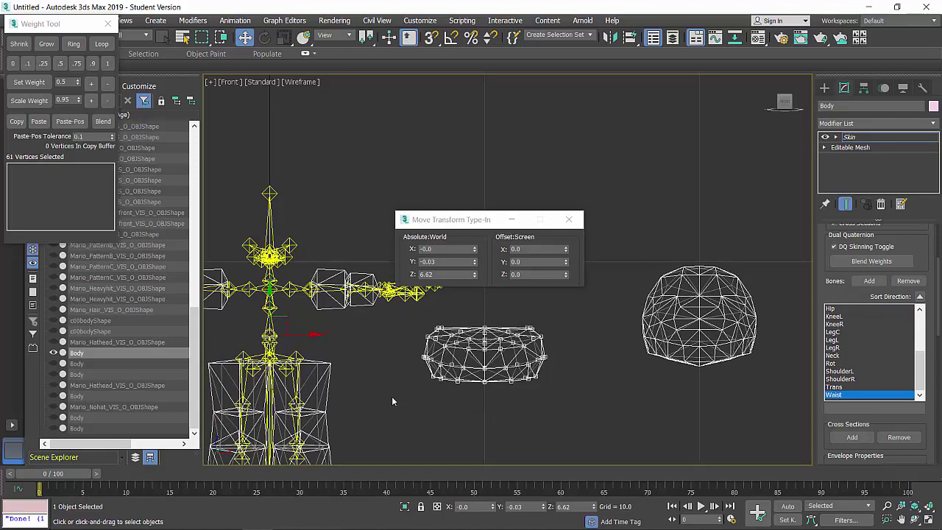
left_click(106, 63)
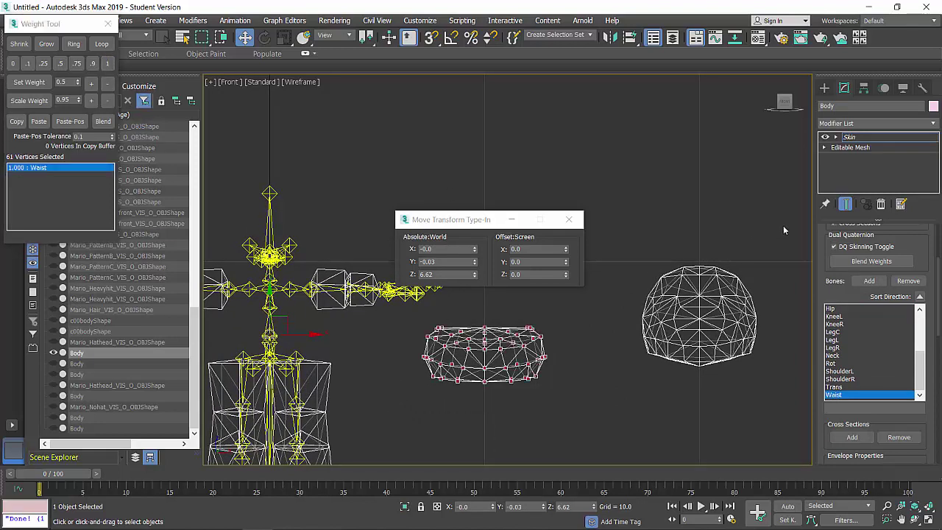
Step: Weight all vertices of the separated upper torso element 1 to the Bust bone
left_click_drag(622, 400, 620, 398)
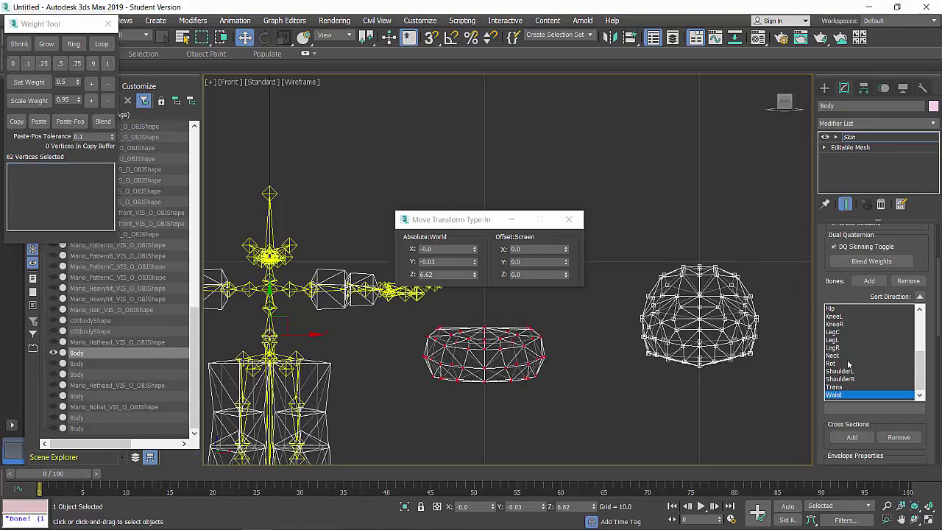
scroll(848, 364, "up", 4)
left_click(831, 325)
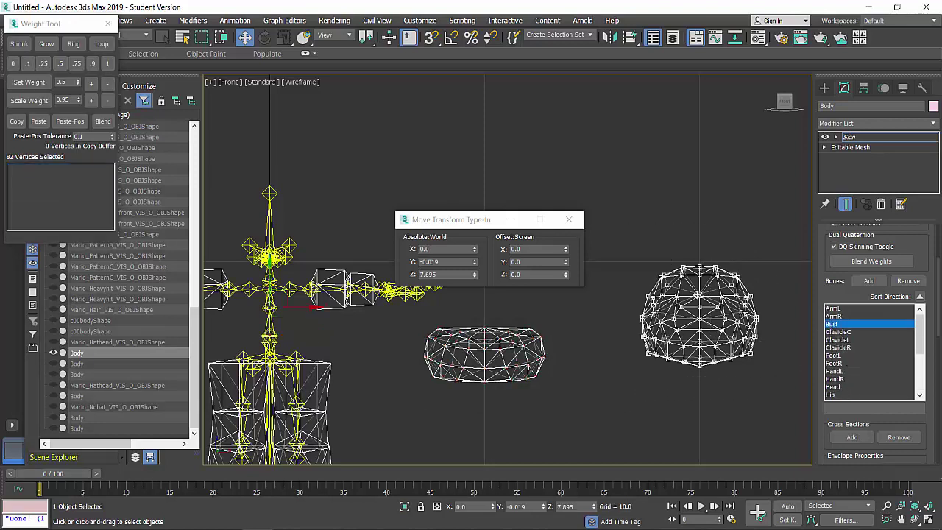
left_click(105, 64)
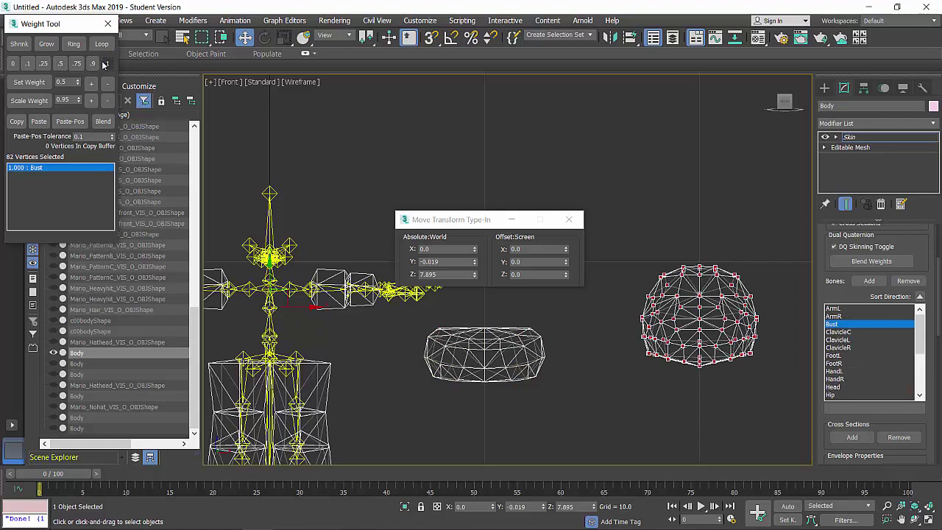
Step: Weight the band of vertices across the middle of the upper torso element 0.5 to the Waist bone
scroll(861, 384, "down", 4)
left_click(857, 395)
scroll(728, 343, "up", 2)
scroll(729, 342, "up", 1)
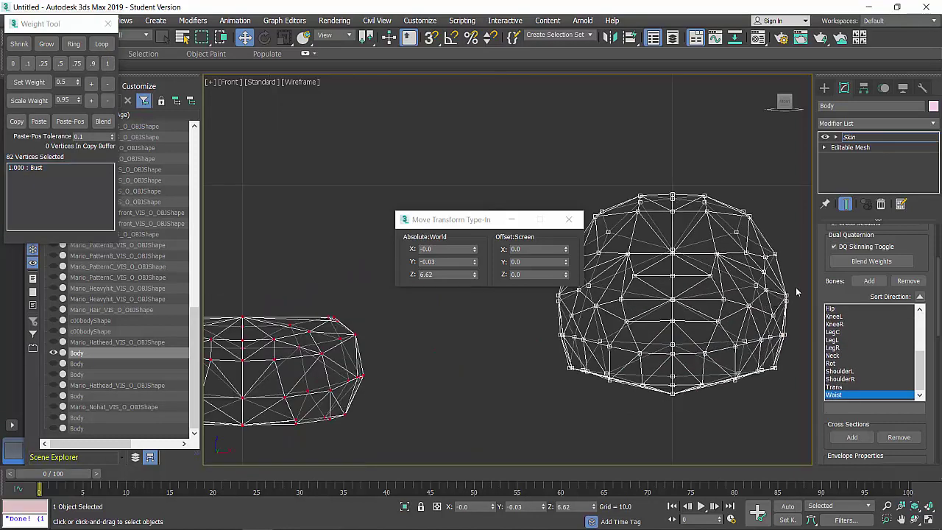
scroll(795, 291, "up", 1)
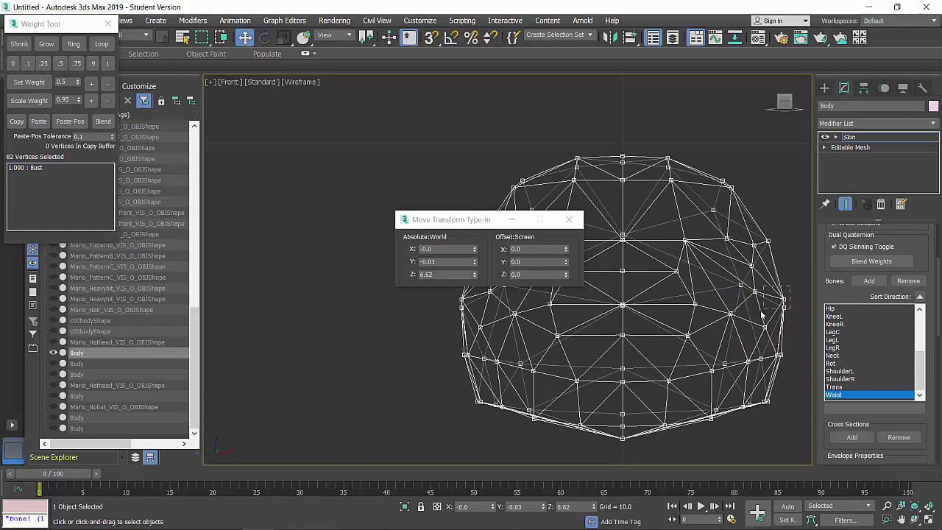
left_click_drag(754, 318, 738, 289)
left_click_drag(630, 297, 615, 311, "ctrl")
middle_click_drag(571, 316, 657, 357)
left_click_drag(644, 336, 628, 351, "ctrl")
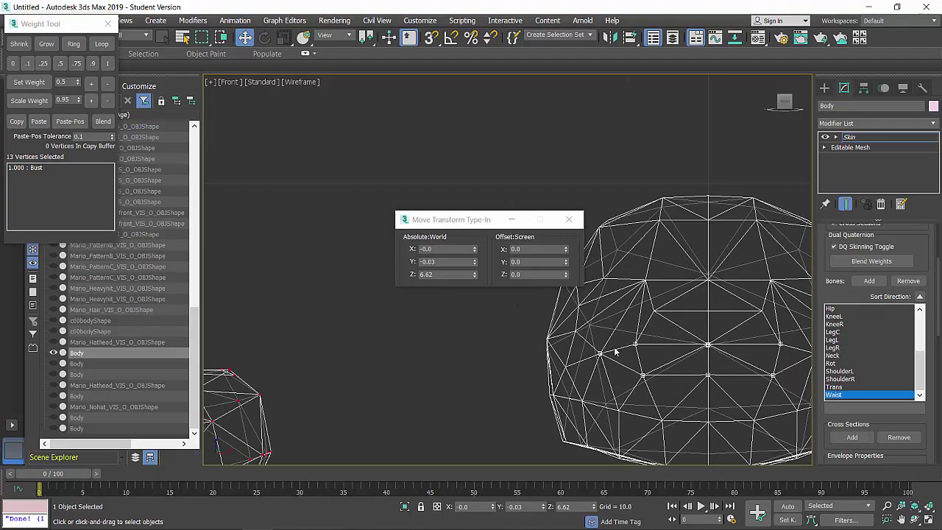
middle_click_drag(613, 345, 524, 353)
left_click_drag(506, 328, 497, 339, "ctrl")
mouse_move(493, 334)
left_mouse_down("ctrl")
mouse_move(479, 348)
mouse_move(449, 345)
left_mouse_up("ctrl")
left_click(60, 63)
Step: Weight the lower vertices of the upper torso element, below the blended band, 1 to the Waist bone
middle_click_drag(472, 385, 446, 363)
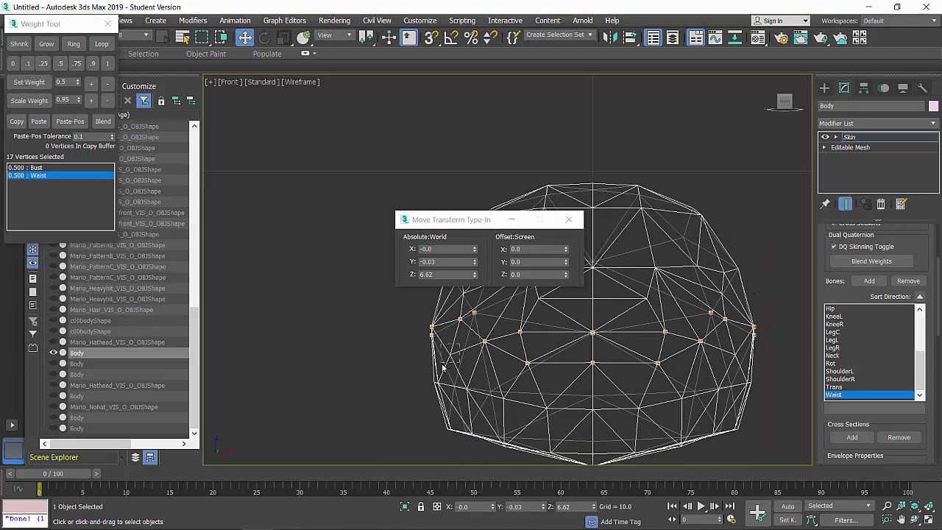
left_click_drag(459, 344, 443, 361)
left_click_drag(408, 373, 758, 436, "ctrl")
left_click_drag(744, 344, 729, 360, "ctrl")
middle_click_drag(703, 423, 703, 396)
left_click(108, 64)
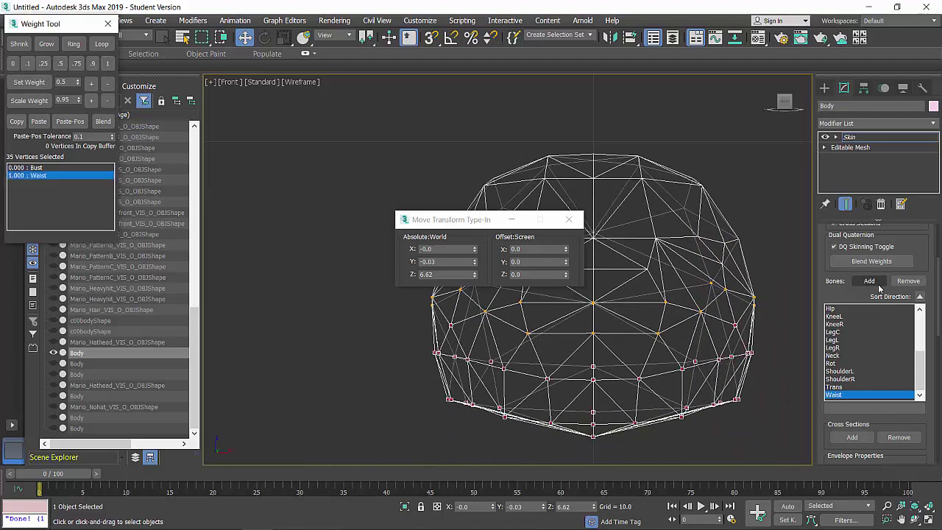
Step: Leave envelope editing and switch to element selection of the Body's Editable Mesh in the perspective view
scroll(879, 287, "up", 3)
left_click(856, 249)
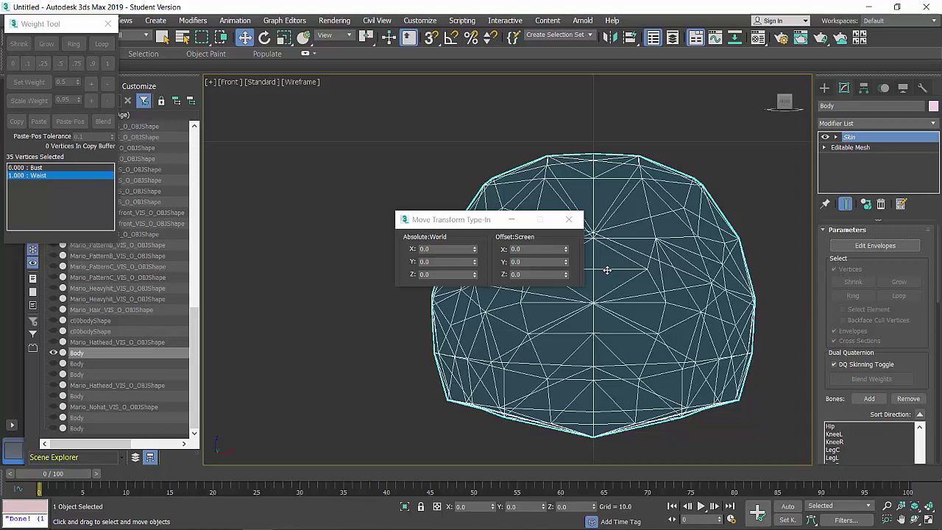
key("alt+w")
right_click(664, 310)
key("alt+w")
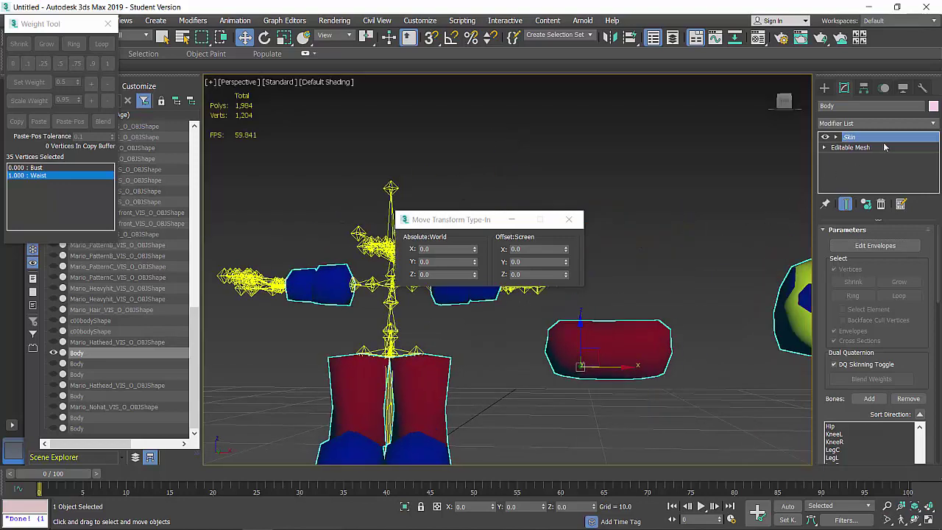
left_click(884, 148)
left_click(527, 305)
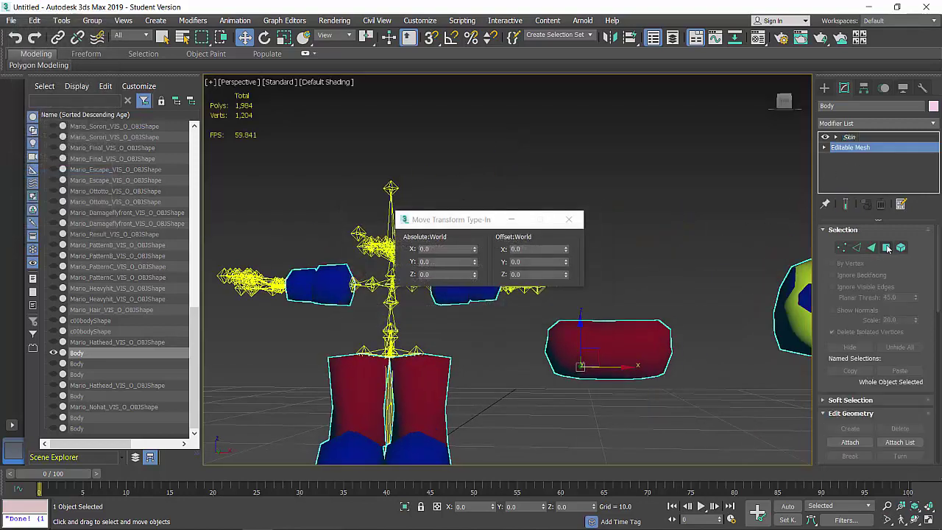
left_click(901, 248)
Step: Offset the upper torso element by -20 in X
middle_click_drag(745, 295, 605, 293)
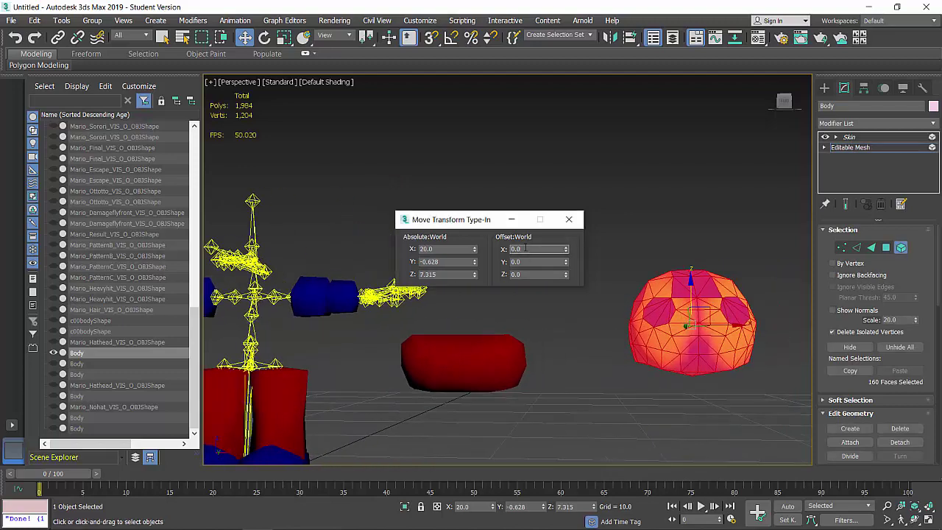
left_click(525, 249)
type("-20")
key("Tab")
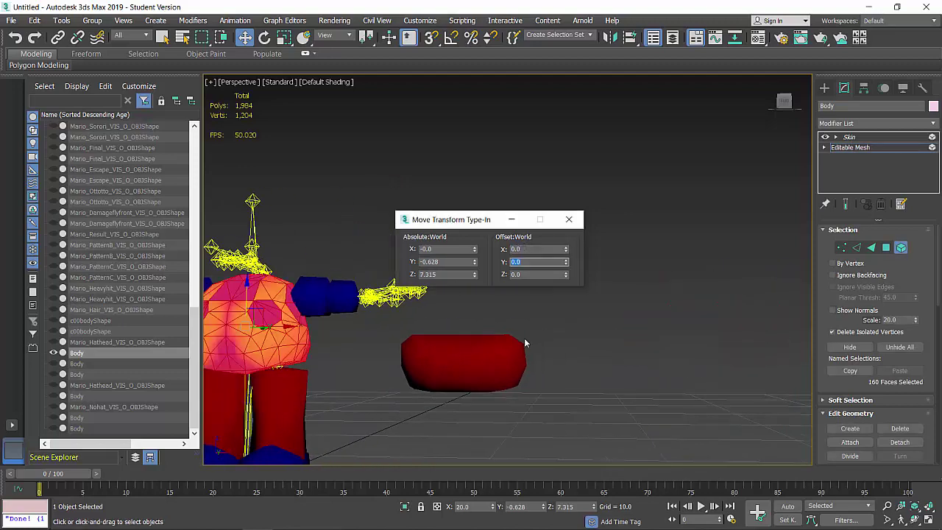
Step: Offset the lower waist element by -10 in X
left_click_drag(537, 339, 475, 362)
left_click(546, 249)
type("-0.104")
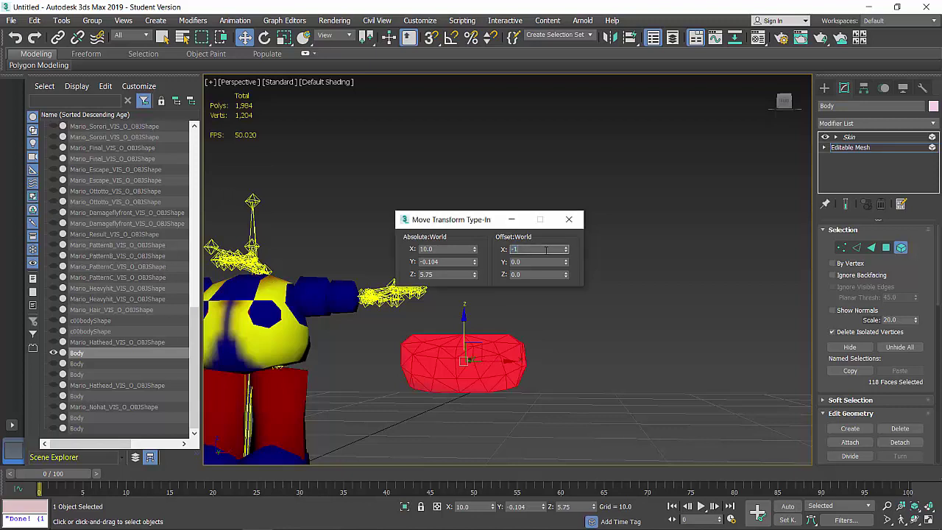
type("0")
key("Tab")
middle_click_drag(509, 389, 508, 387)
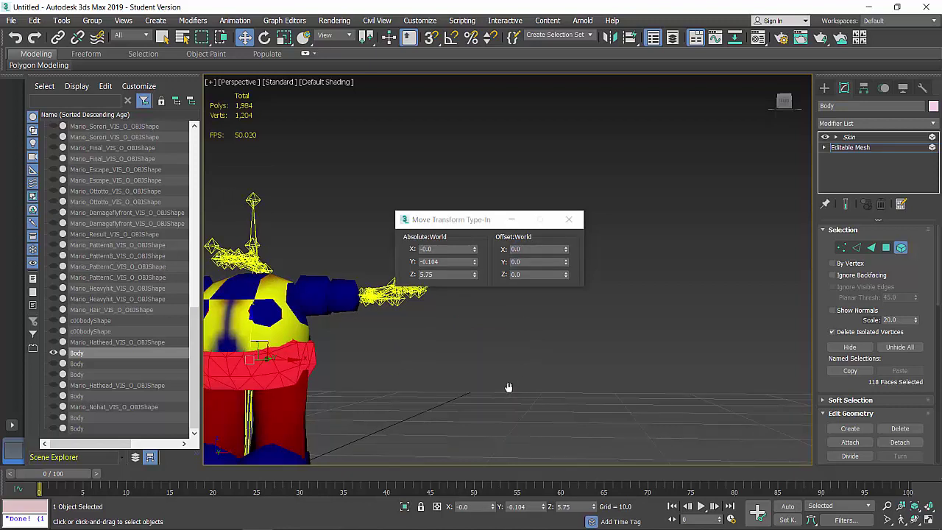
Step: Leave element selection, deselect the Body mesh and bring up the bone hierarchy in the Scene Explorer
left_click(903, 249)
left_click(731, 302)
key("z")
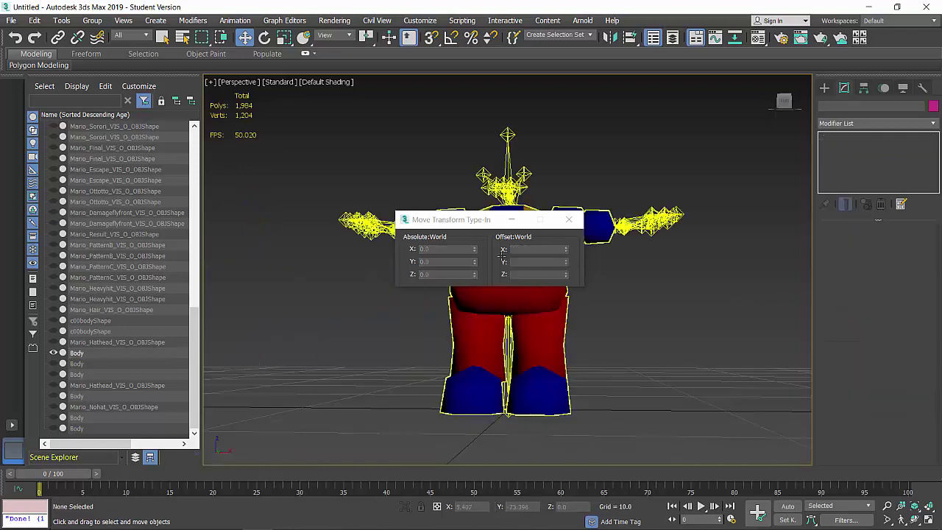
key("ctrl+a")
left_click(62, 264)
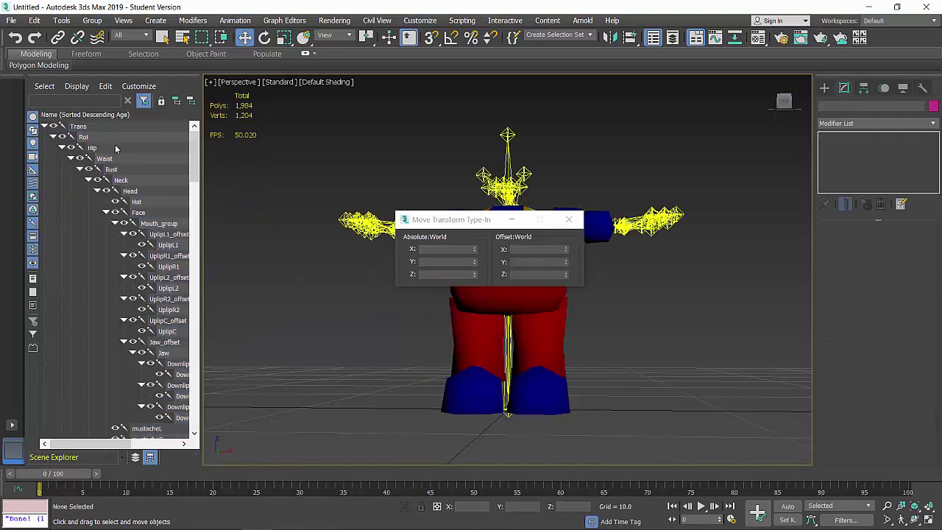
Step: Rotate the Waist bone to test the torso deformation, and undo the rotation
left_click(123, 162)
left_click(569, 219)
key("e")
middle_click_drag(605, 254, 515, 261, "alt")
left_click_drag(479, 240, 561, 200)
key("ctrl+z")
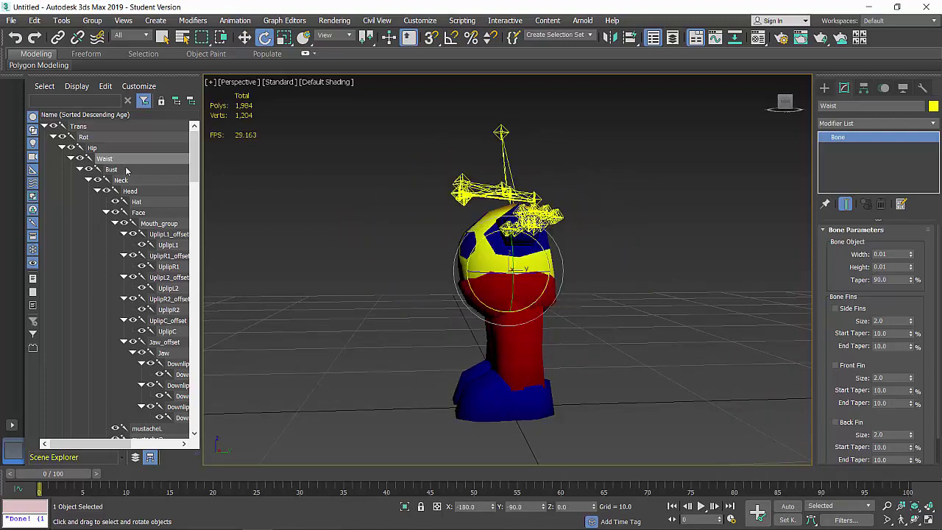
Step: Rotate the Bust bone to test the upper torso deformation, and deselect the bone
left_click(126, 170)
left_click_drag(471, 223, 366, 226)
middle_click_drag(367, 226, 546, 239, "alt")
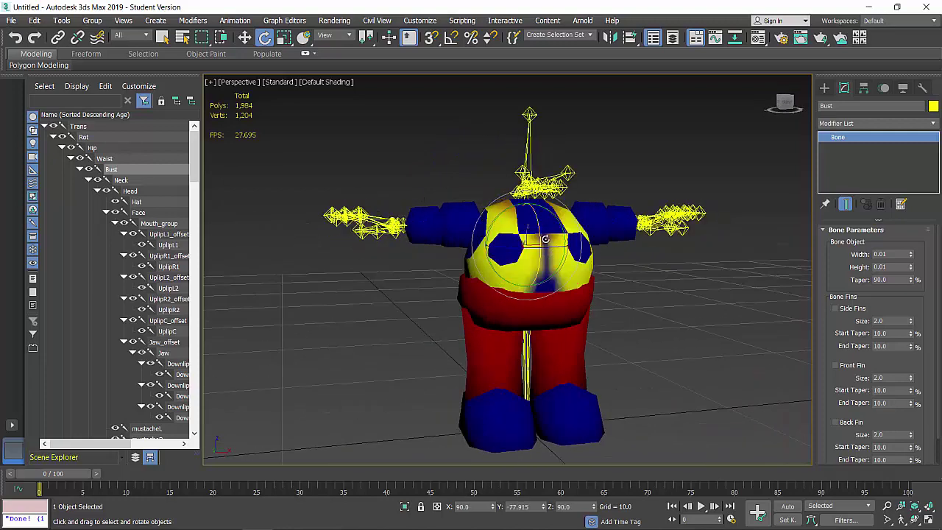
left_click(622, 285)
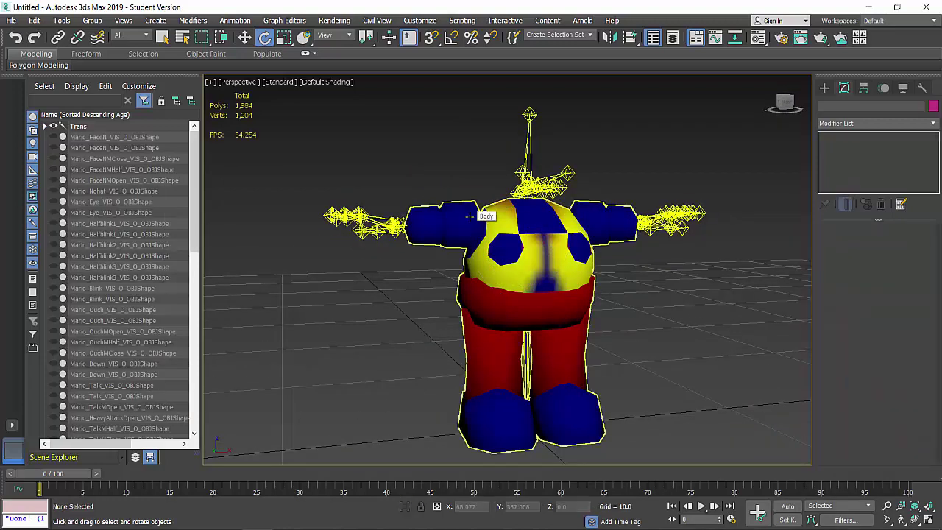
Step: Move the Body's arm elements apart from the skeleton and choose a bone for their weights in the Skin envelopes
left_click(470, 216)
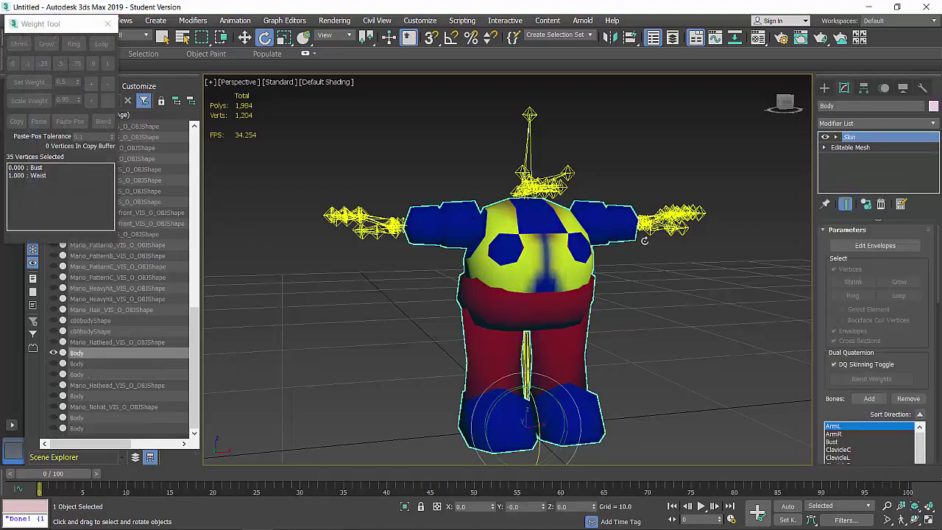
left_click(875, 245)
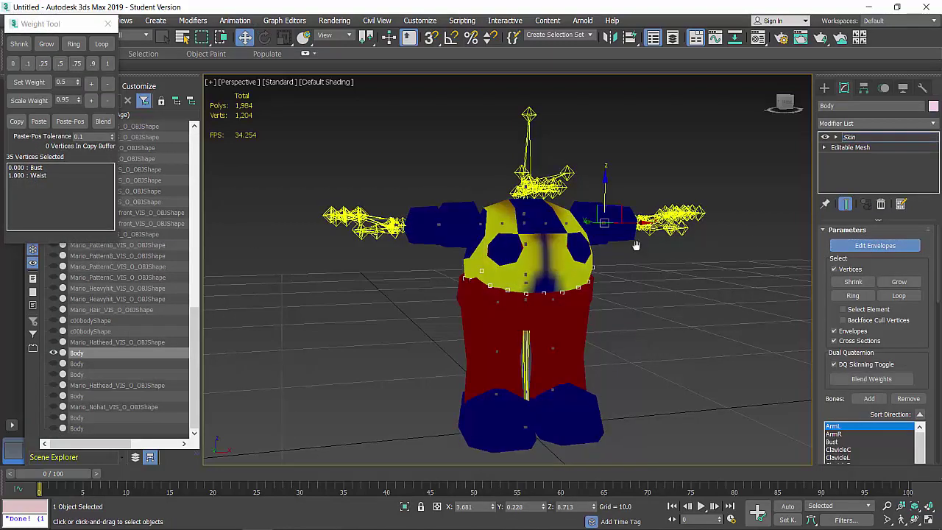
right_click(505, 169)
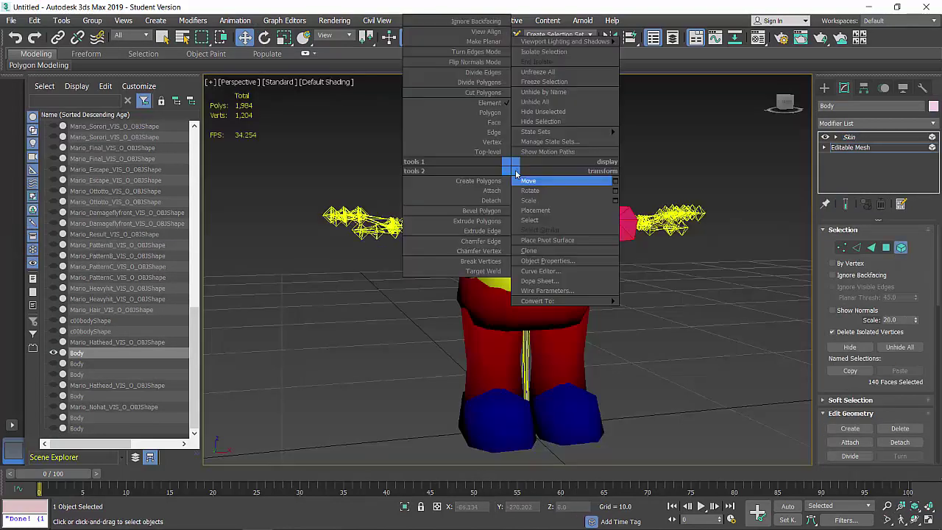
left_click(611, 177)
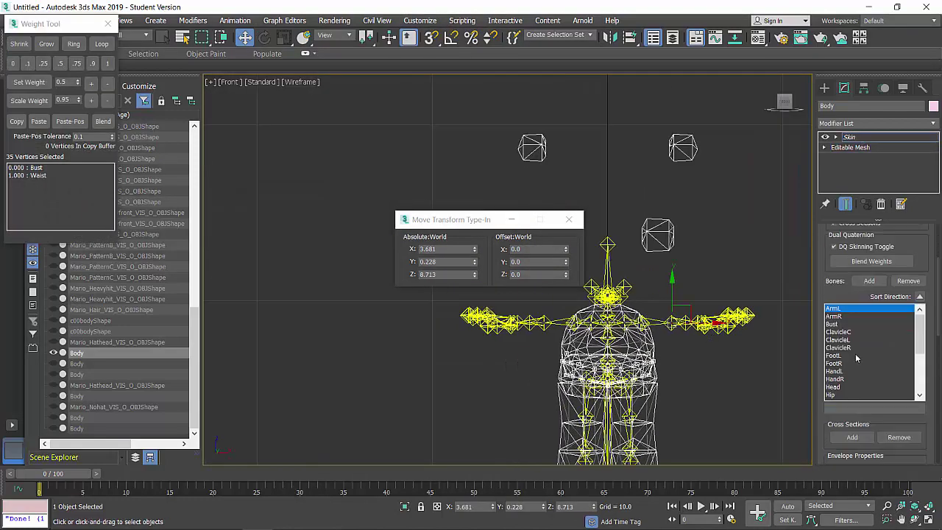
scroll(867, 353, "down", 3)
left_click(840, 379)
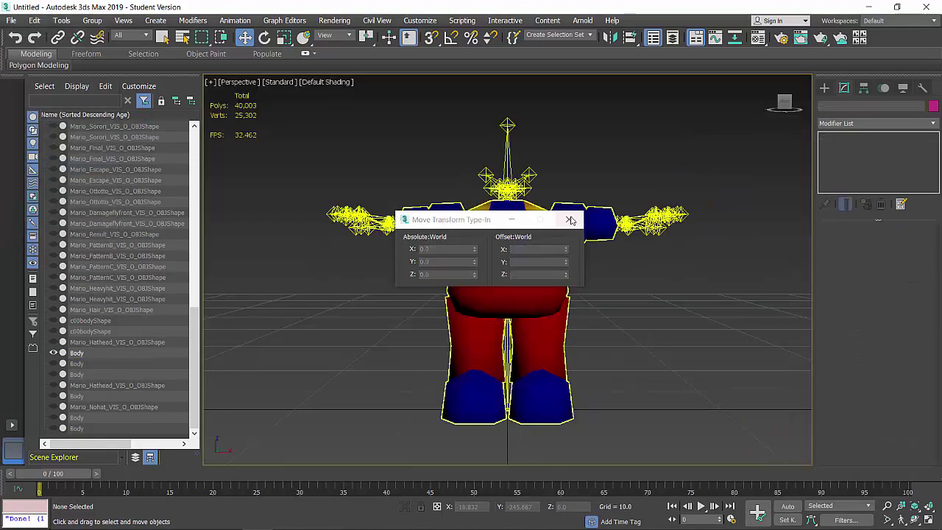
Step: Unhide the two hand Body meshes, select them both and start envelope editing in their Skin modifier
left_click(568, 220)
left_click(54, 364)
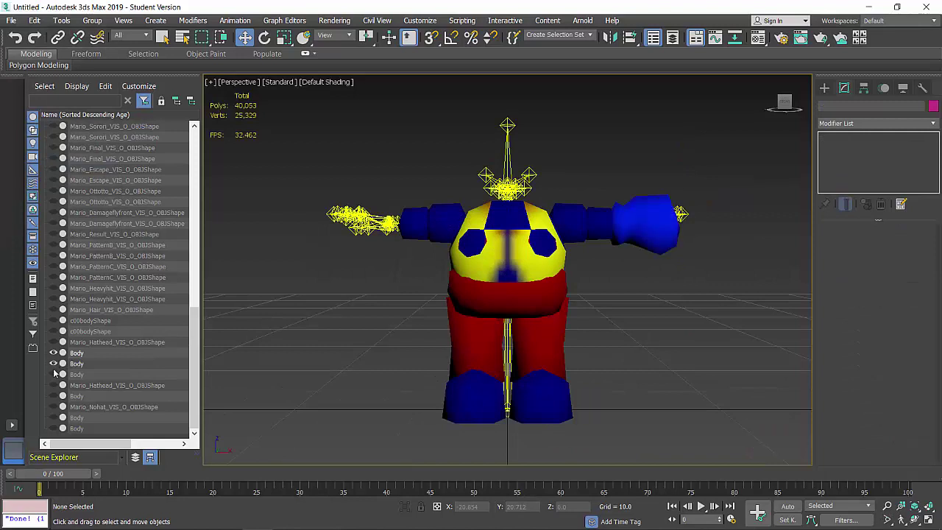
left_click(54, 375)
left_click(365, 231)
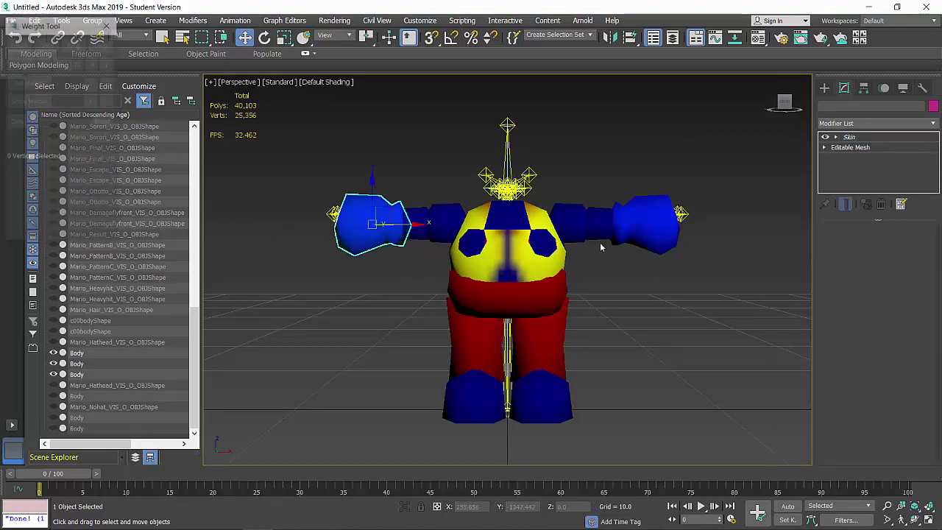
left_click(890, 246)
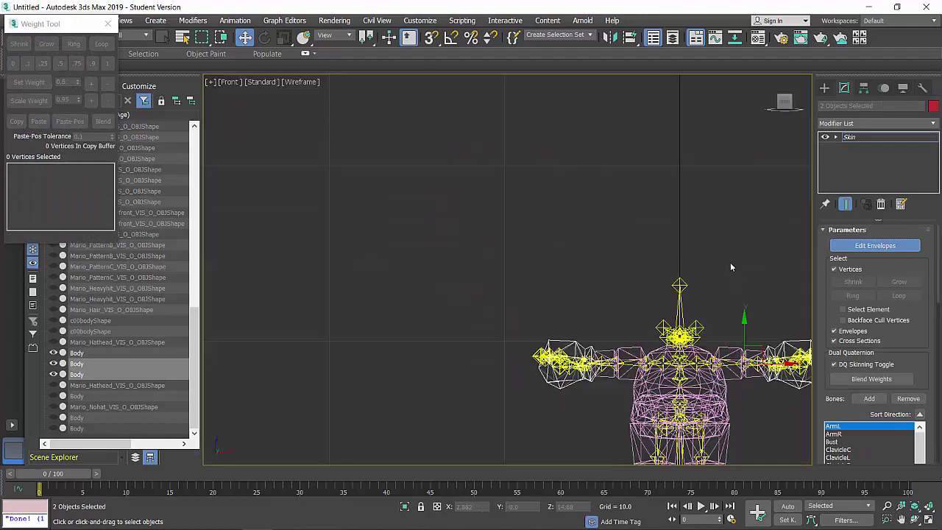
Step: Weight all vertices of the character's right hand mesh 1 to the HandR bone
scroll(648, 372, "up", 10)
scroll(687, 275, "down", 10)
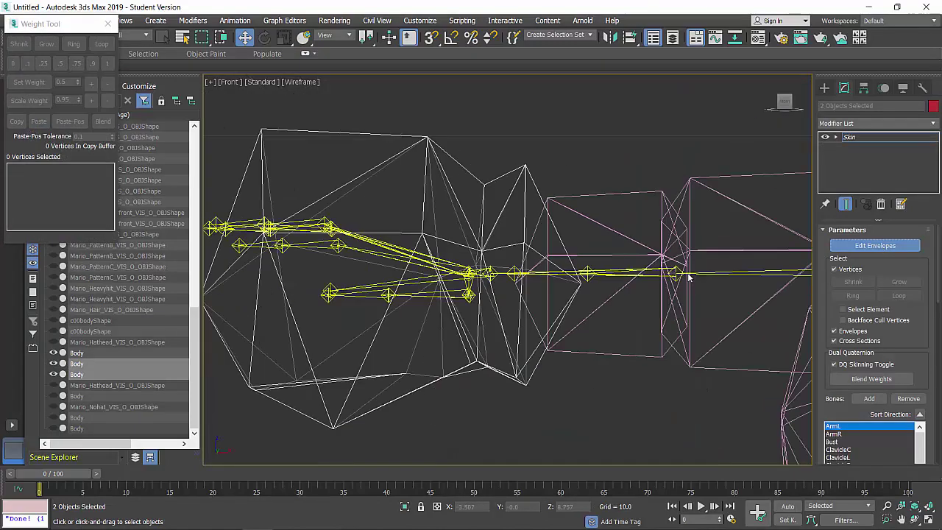
middle_click_drag(675, 275, 605, 305)
scroll(605, 305, "up", 10)
scroll(605, 307, "down", 13)
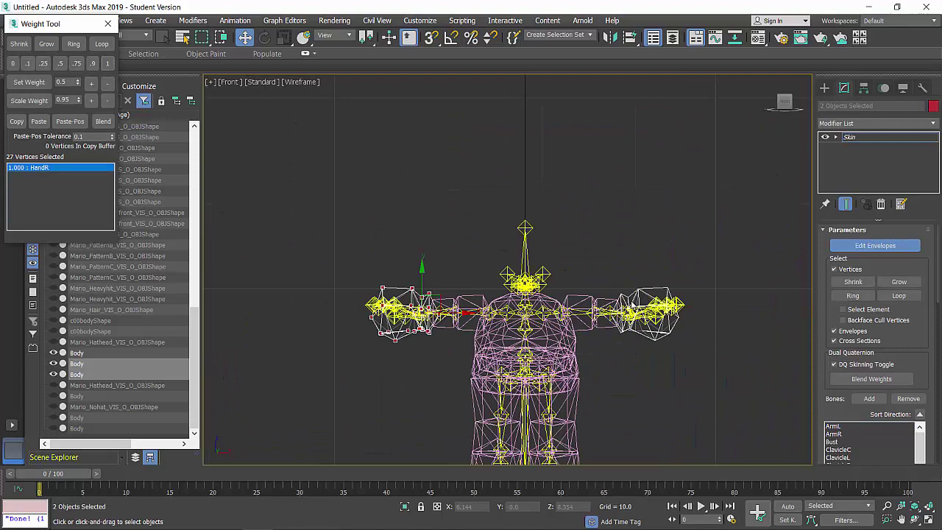
Step: Weight the left hand's outermost wrist vertices 1 and the adjacent ring of vertices 0.5 to the ArmL bone
scroll(632, 304, "up", 5)
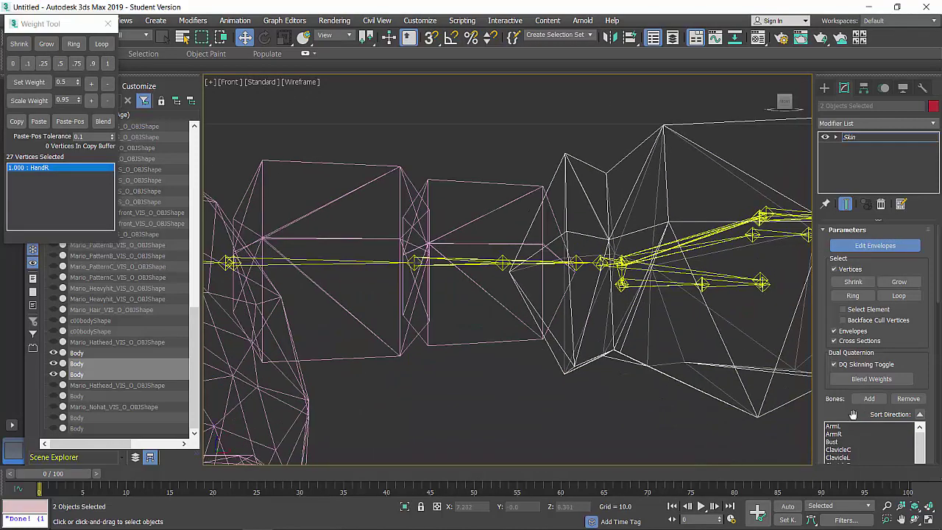
left_click(834, 426)
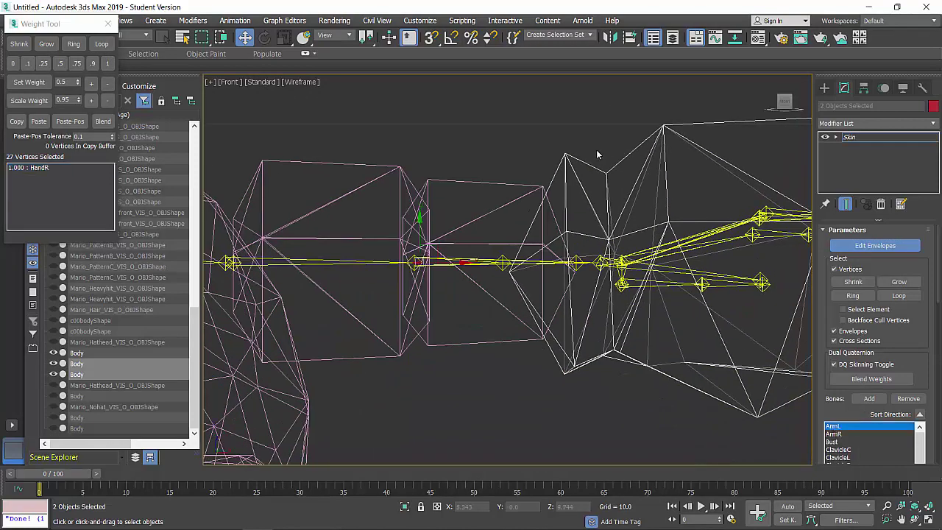
left_click_drag(542, 266, 474, 432)
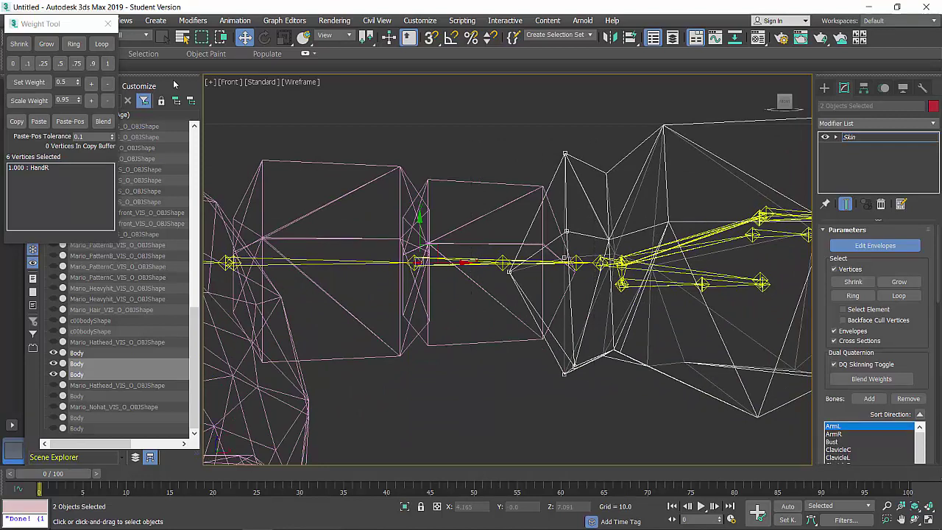
left_click(106, 64)
left_click_drag(625, 151, 599, 381)
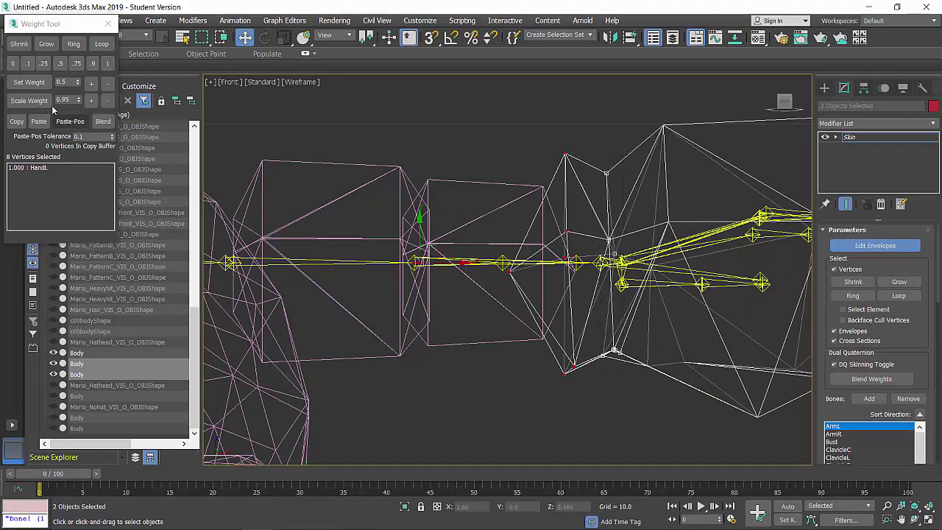
left_click(61, 64)
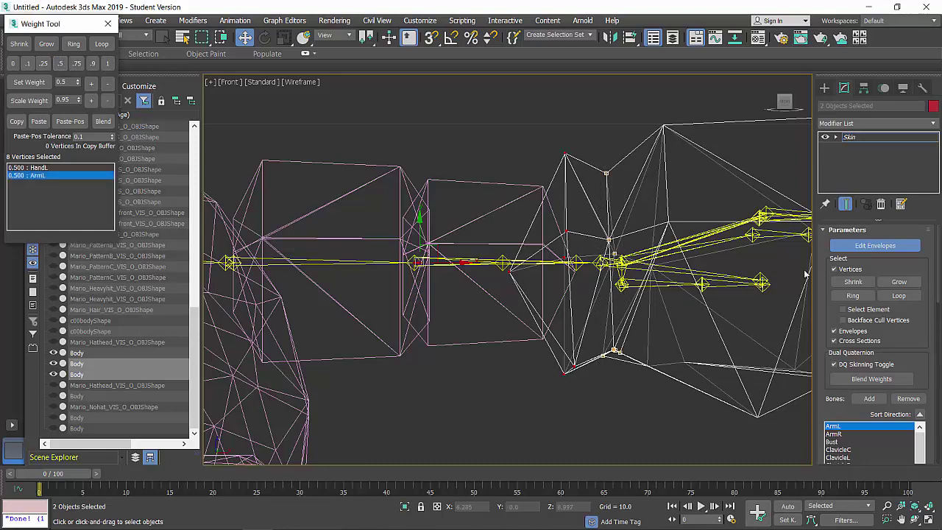
Step: Weight the right hand's outermost wrist vertices 1 and the adjacent ring of vertices 0.5 to the ArmR bone, and finish envelope editing
left_click(859, 433)
scroll(638, 415, "down", 6)
scroll(483, 312, "up", 6)
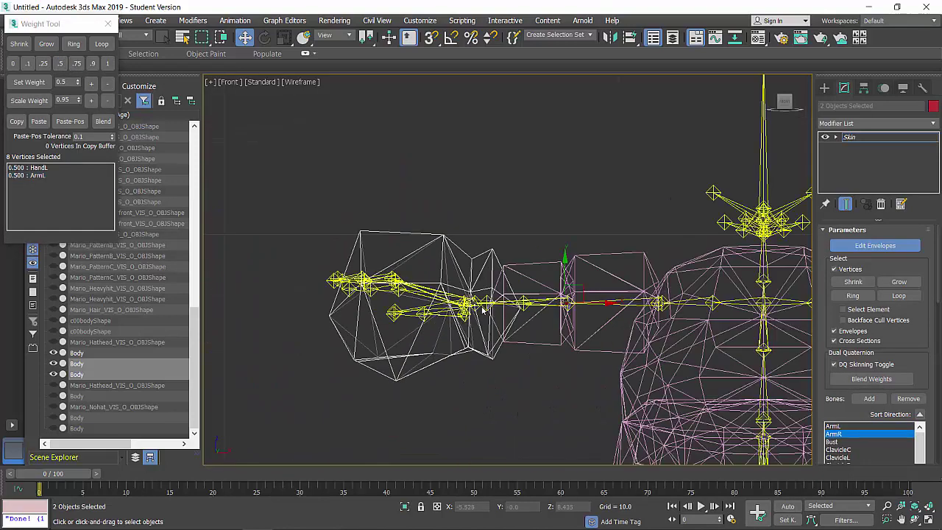
left_click_drag(536, 220, 480, 383)
left_click(106, 63)
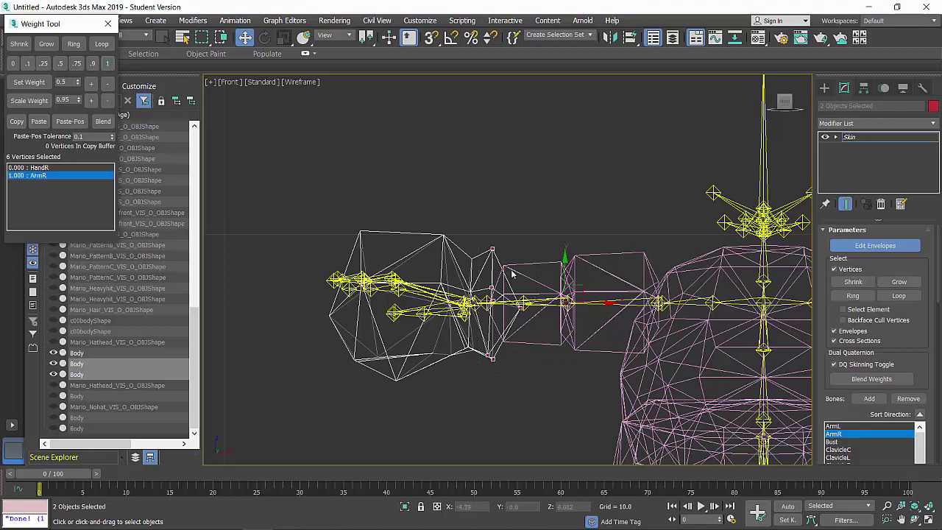
left_click_drag(483, 251, 460, 368)
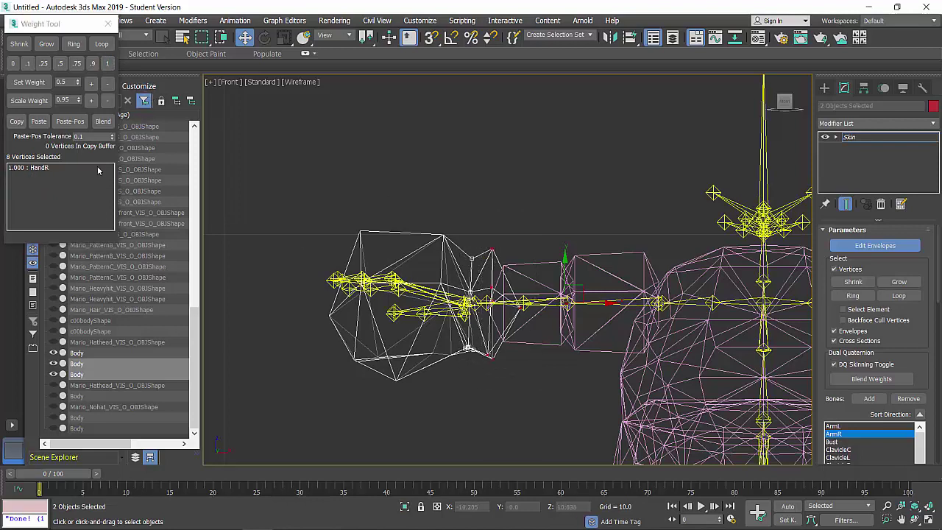
left_click(61, 64)
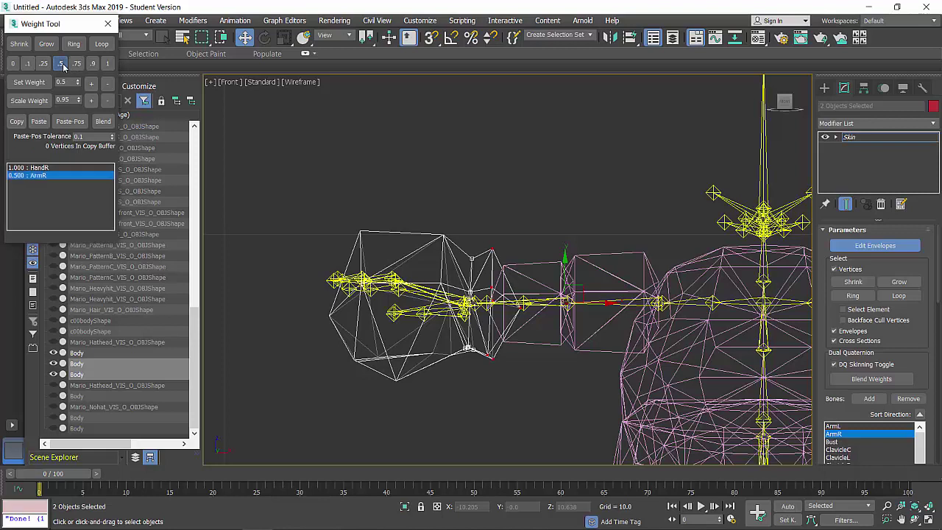
left_click(860, 245)
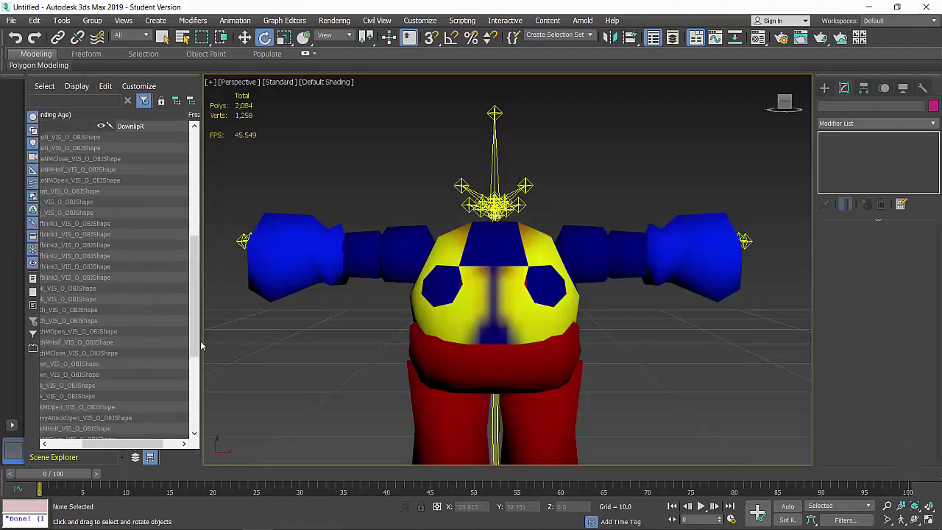
Step: Unhide the remaining Body meshes and the Mario_Nohat_VIS_O_OBJShape mesh
scroll(157, 256, "down", 3)
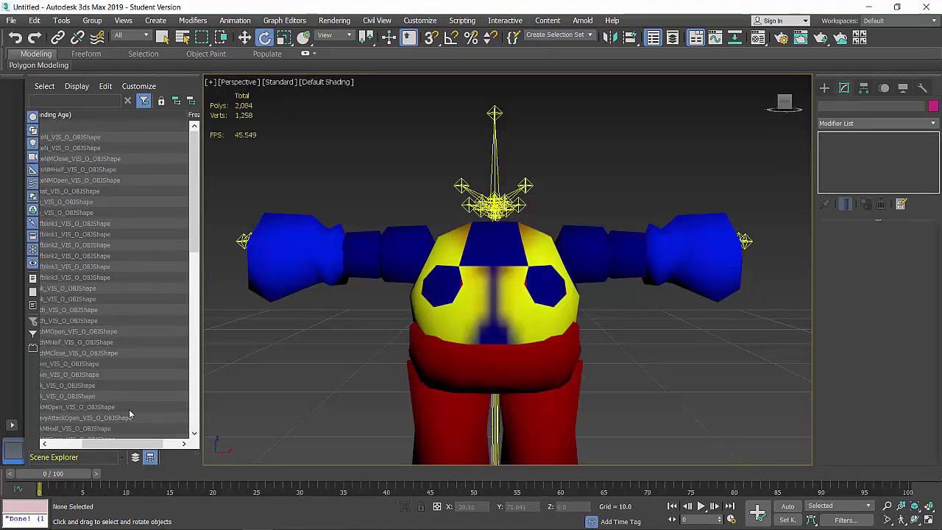
scroll(126, 415, "down", 10)
left_click_drag(118, 444, 80, 443)
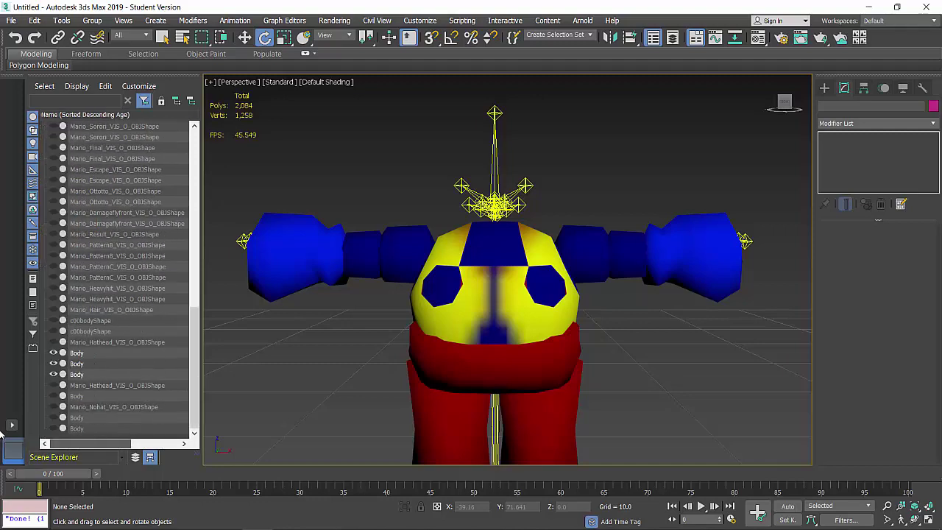
key("ctrl+a")
left_click(262, 373)
scroll(81, 371, "up", 10)
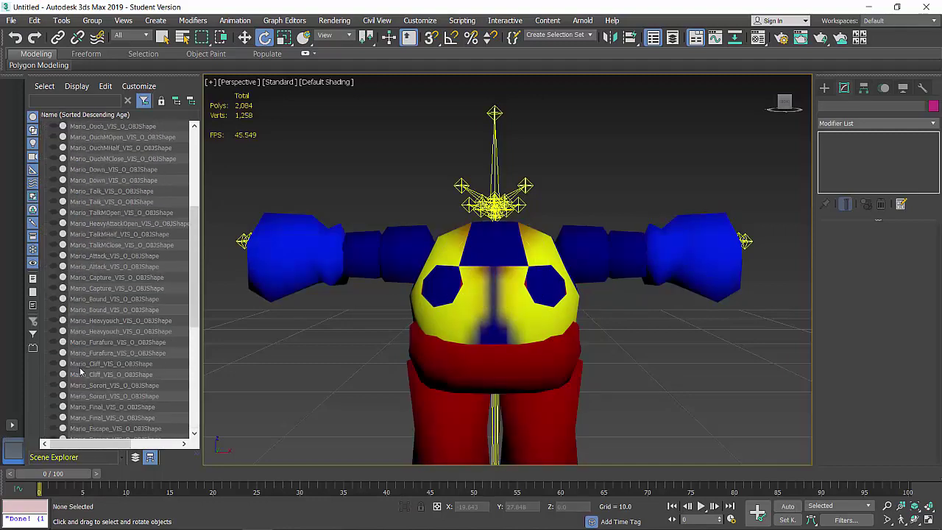
scroll(81, 371, "down", 7)
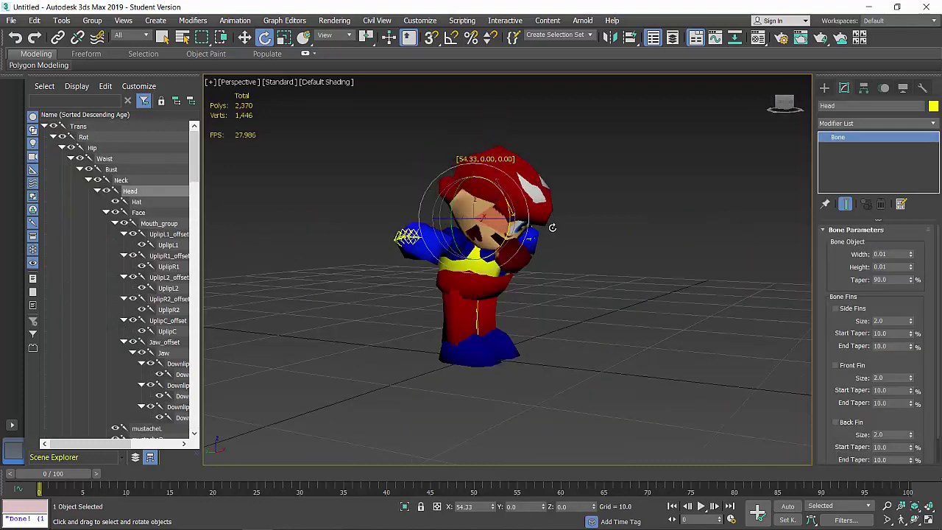
Step: Test the head's deformation by rotating the Head bone, and undo the rotation
left_click_drag(574, 382, 558, 257)
key("ctrl+z")
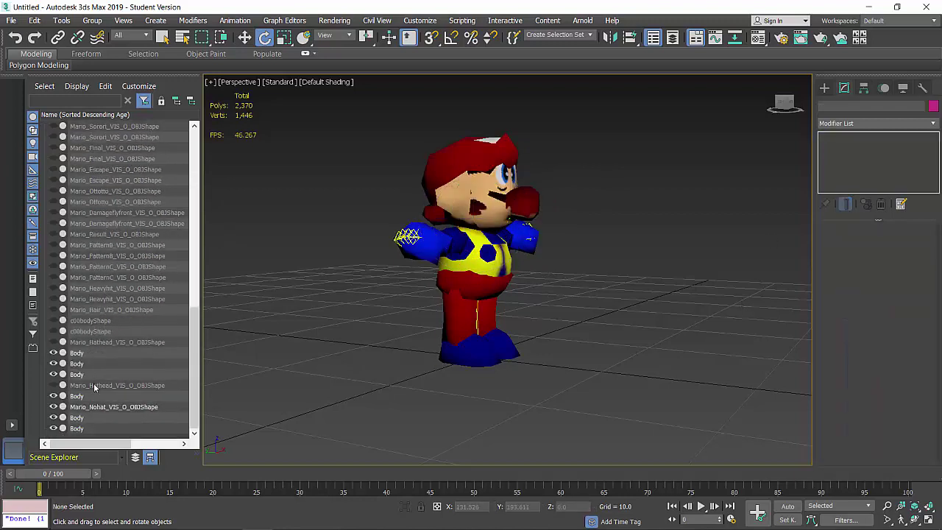
Step: Unhide the Mario_Hathead_VIS_O_OBJShape mesh and add a Skin modifier to it
left_click(95, 388)
left_click(53, 385)
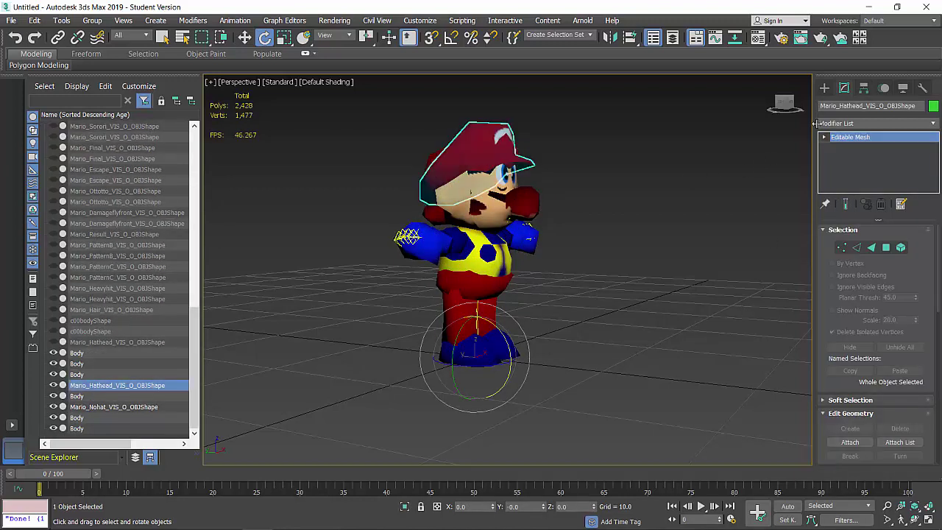
left_click(880, 125)
type("skin")
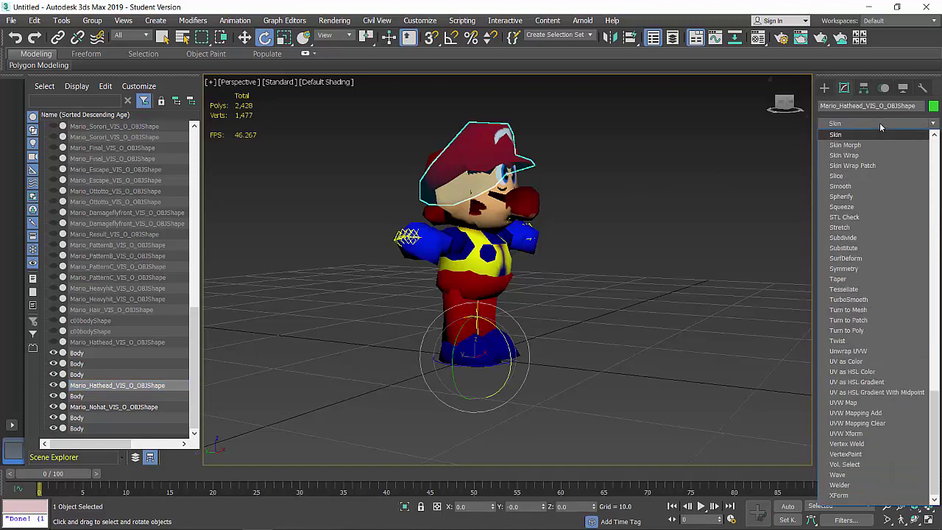
key("Return")
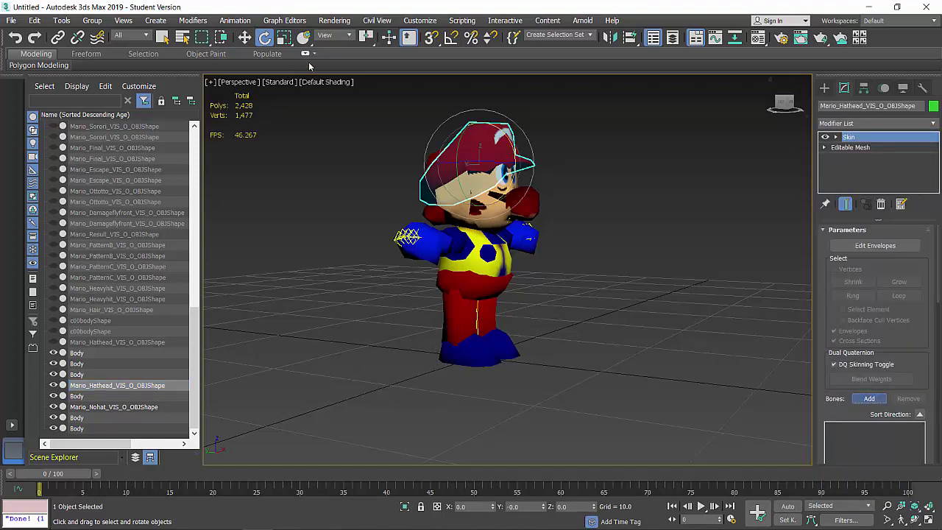
Step: Add the bones Trans, Rot, Hip, Waist, Bust, Neck, Head and Hat to the hat mesh's Skin modifier
key("ctrl+a")
left_click(19, 206)
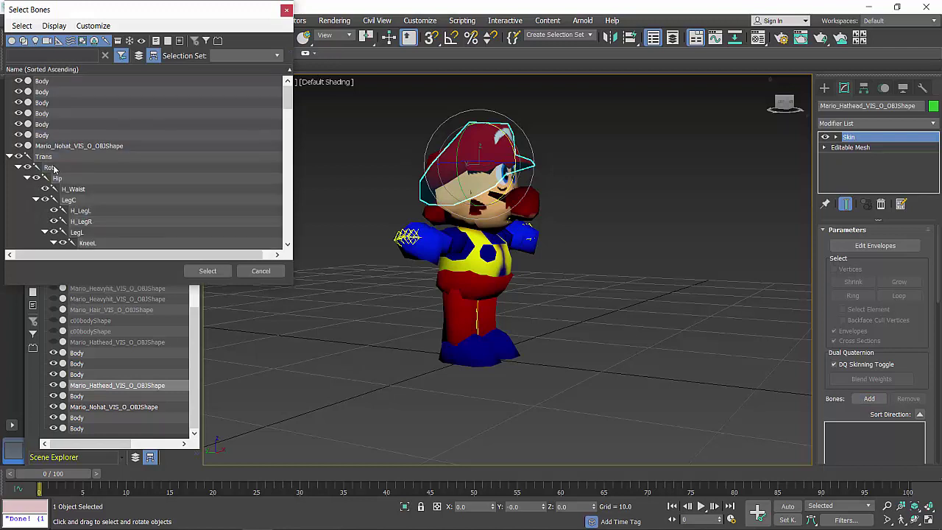
left_click(63, 158)
left_click(64, 167, "ctrl")
left_click(63, 179, "ctrl")
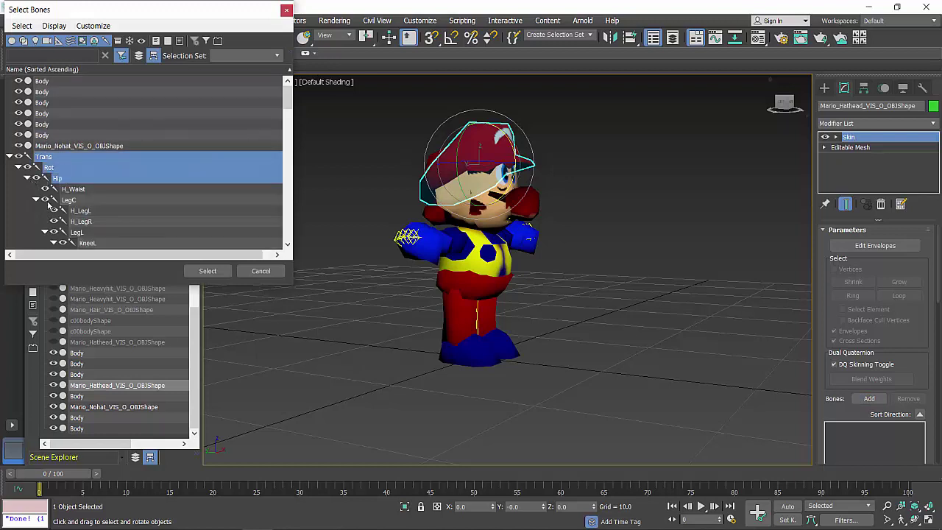
left_click(36, 200)
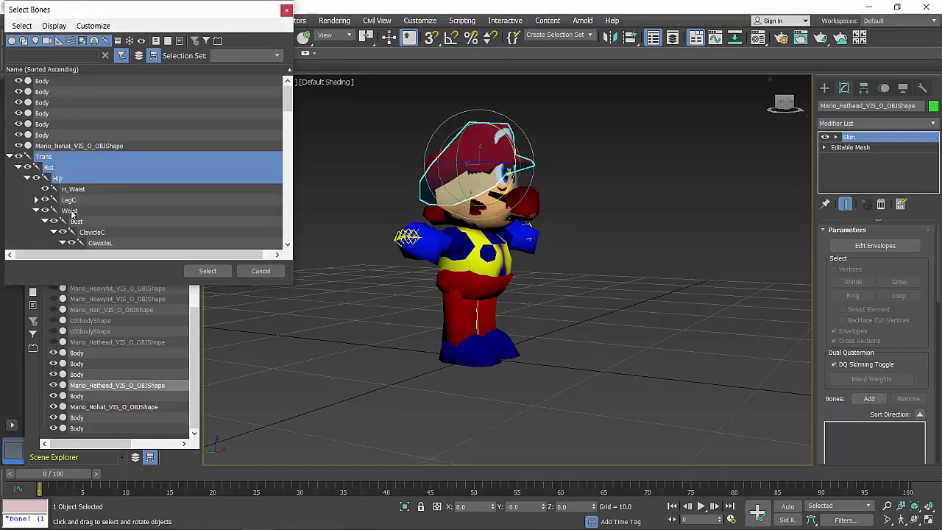
left_click(72, 211, "ctrl")
left_click(81, 221, "ctrl")
left_click(53, 233)
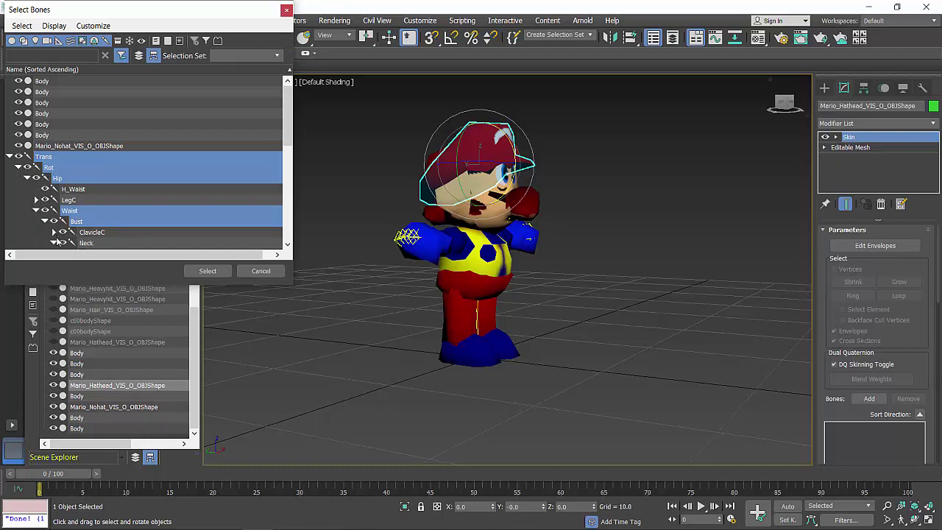
left_click(82, 243, "ctrl")
scroll(82, 221, "down", 3)
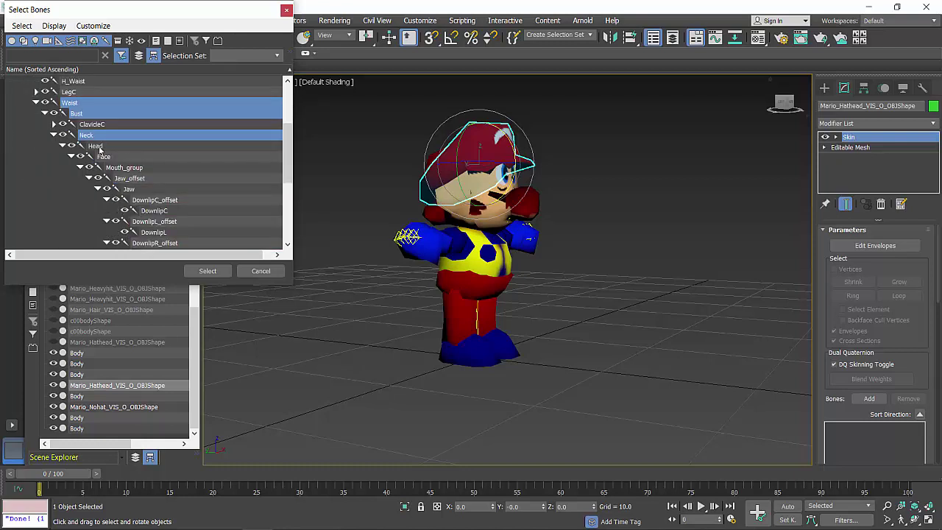
left_click(98, 147, "ctrl")
left_click(70, 156)
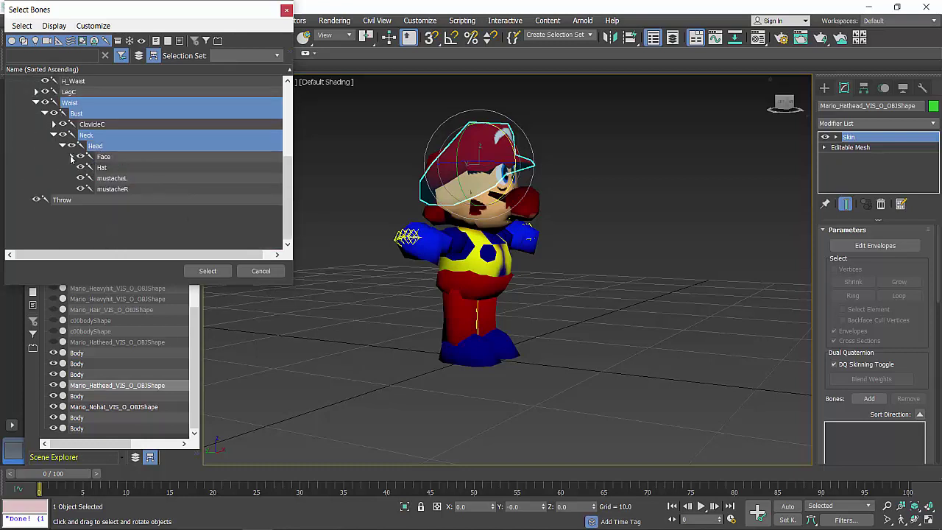
left_click(110, 169, "ctrl")
left_click(208, 271)
Step: Check the hat mesh's vertex weights for the Hat bone in the Weight Tool, and close envelope editing
left_click(890, 247)
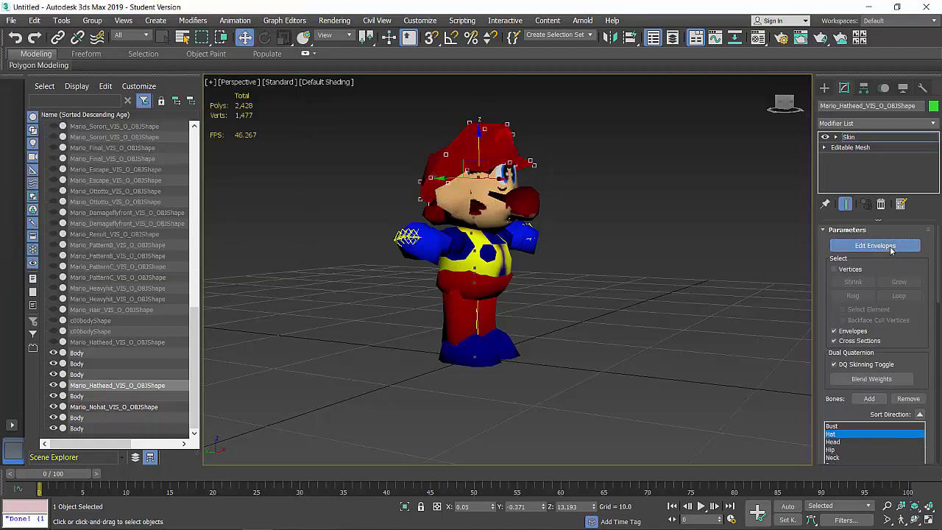
scroll(891, 251, "down", 5)
left_click(837, 398)
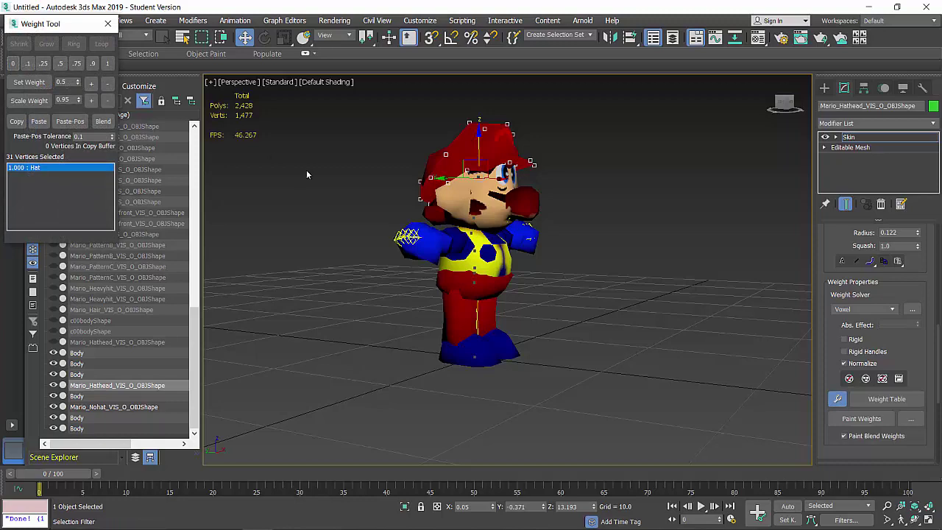
scroll(405, 165, "down", 6)
scroll(405, 167, "up", 10)
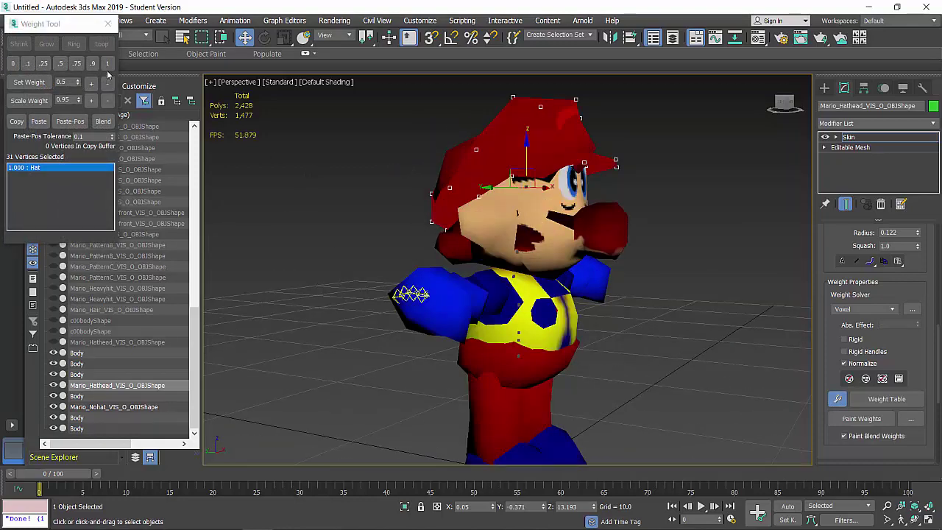
scroll(836, 273, "up", 5)
left_click(876, 245)
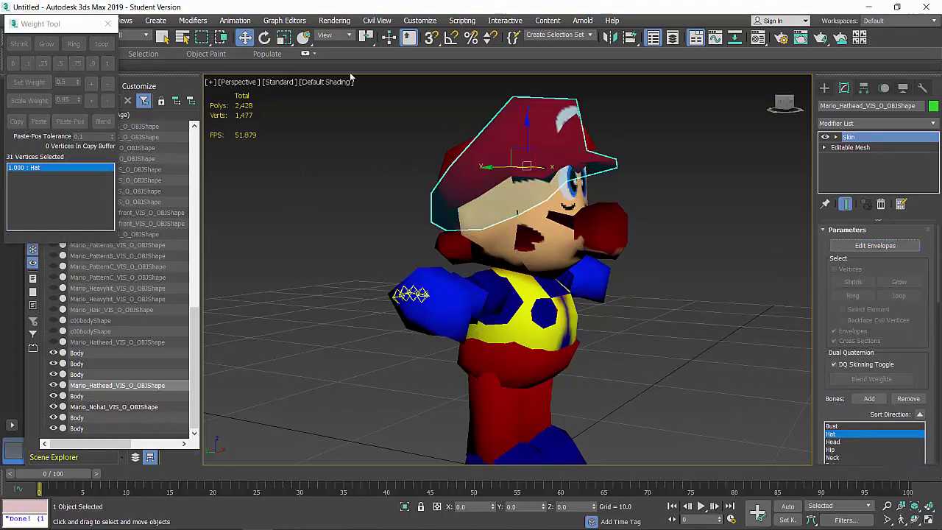
left_click(112, 29)
left_click(337, 166)
Step: Select the main Body mesh with the torso and legs and add an Unwrap UVW modifier above its Skin
scroll(420, 156, "down", 2)
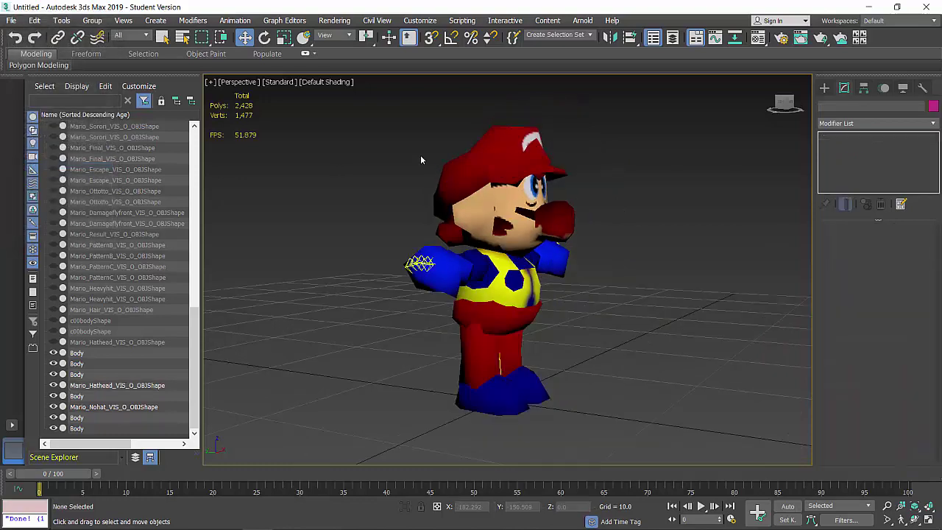
middle_click_drag(513, 157, 422, 167, "alt")
scroll(421, 167, "down", 1)
middle_click_drag(335, 257, 403, 274, "alt")
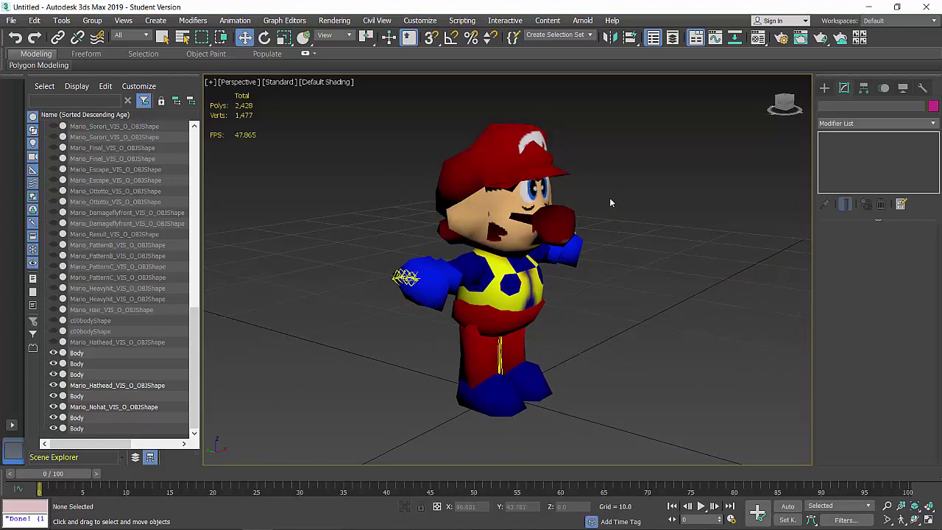
left_click(489, 289)
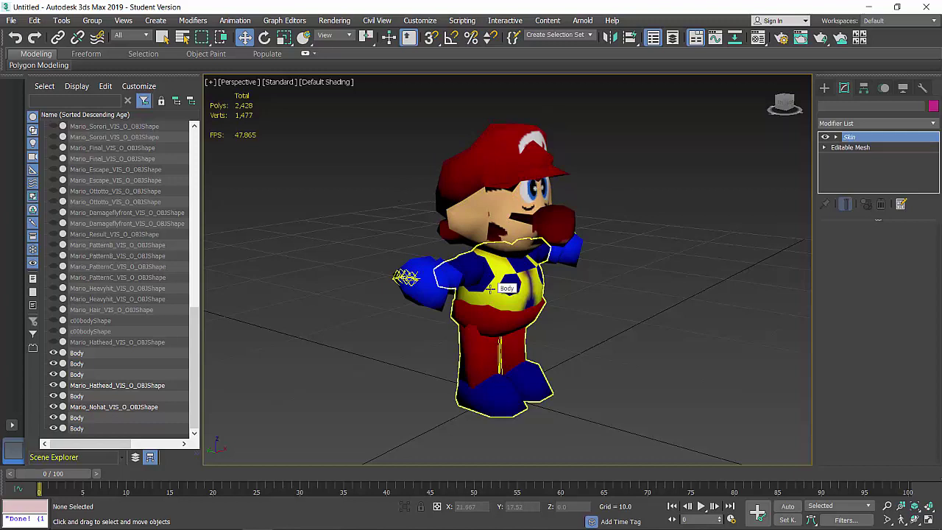
left_click(859, 123)
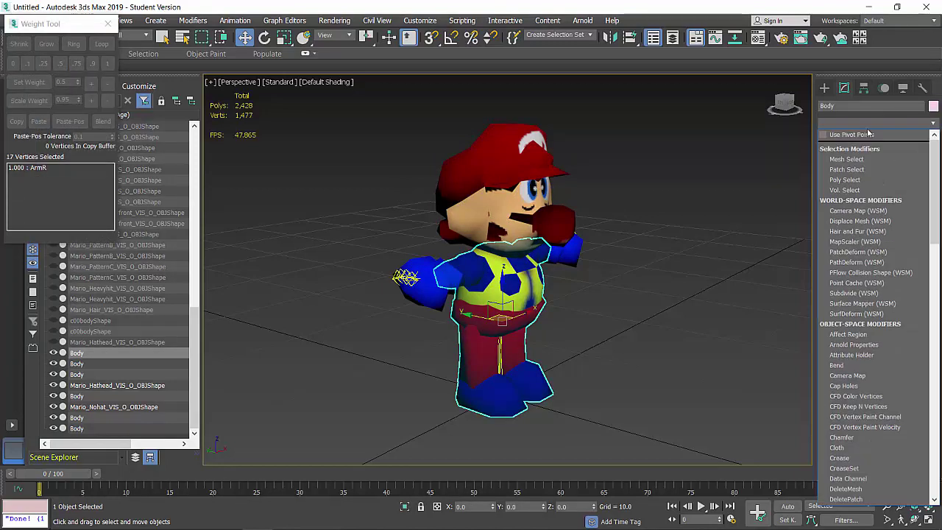
type("u")
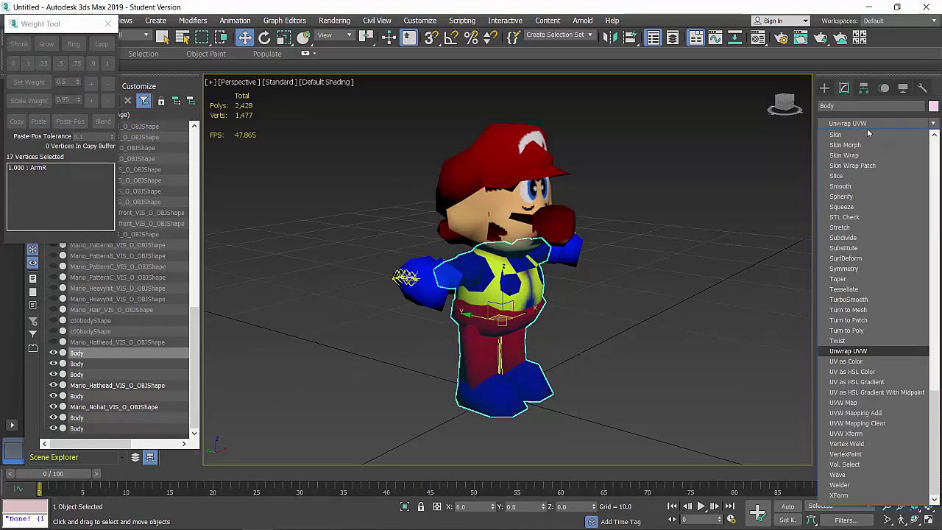
key("Return")
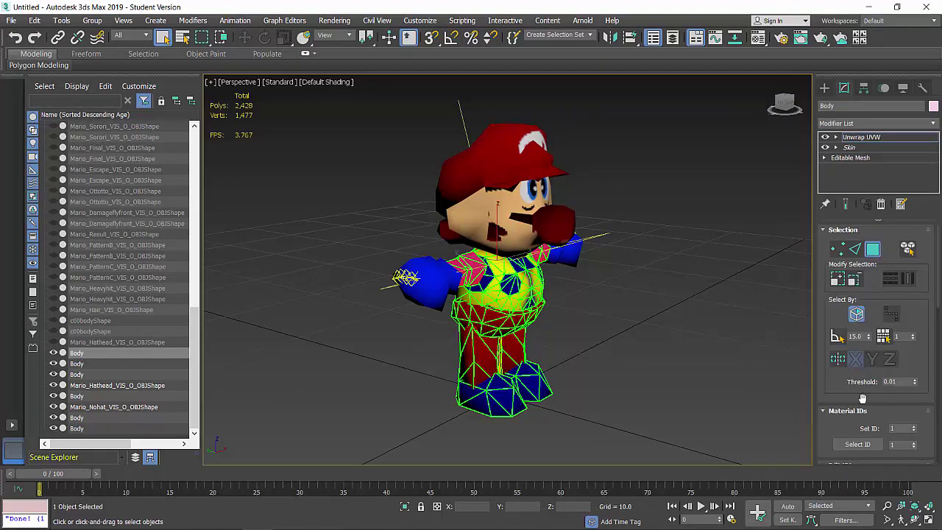
Step: Open the UV Editor for the Body and show the Map #14 (Mario64Body_alb.png) texture behind its UVs
left_click(853, 412)
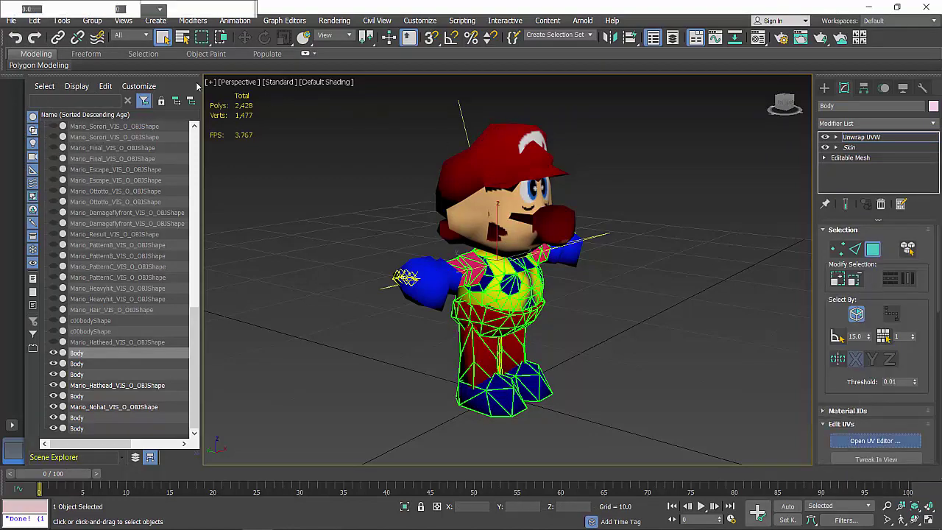
left_click(257, 80)
left_click(257, 80)
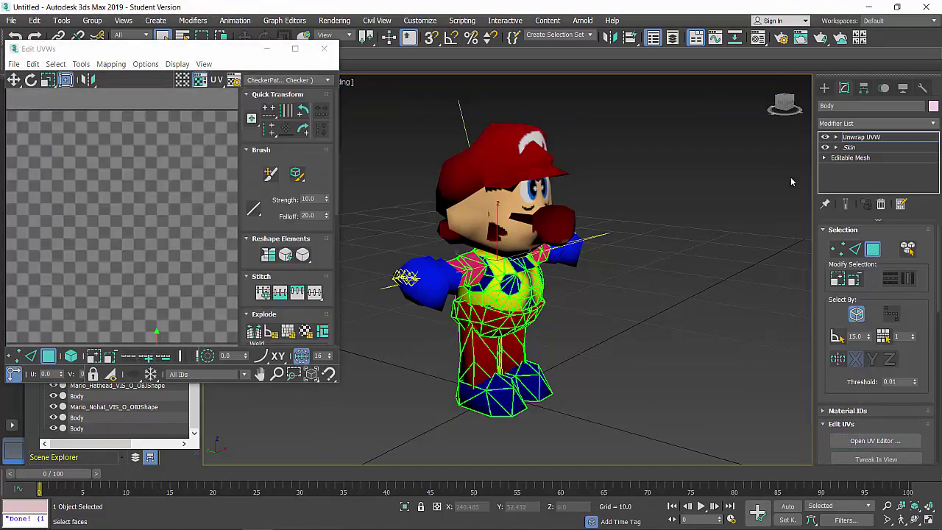
left_click(282, 82)
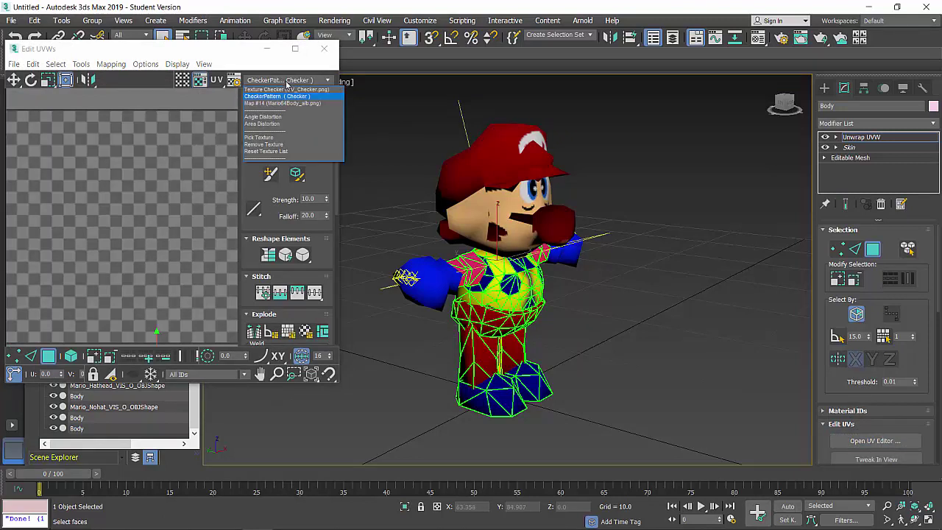
left_click(286, 100)
scroll(207, 201, "down", 5)
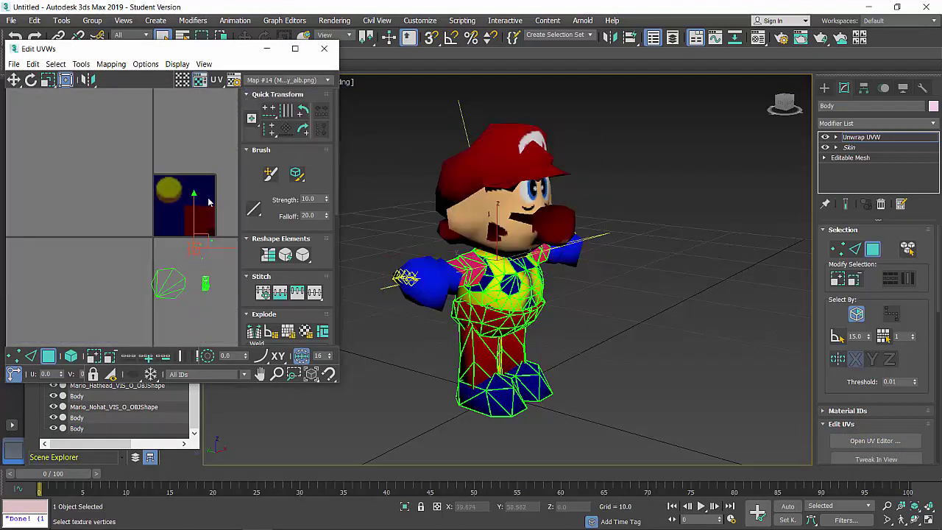
middle_click_drag(208, 202, 214, 203)
middle_click_drag(521, 280, 502, 277, "alt")
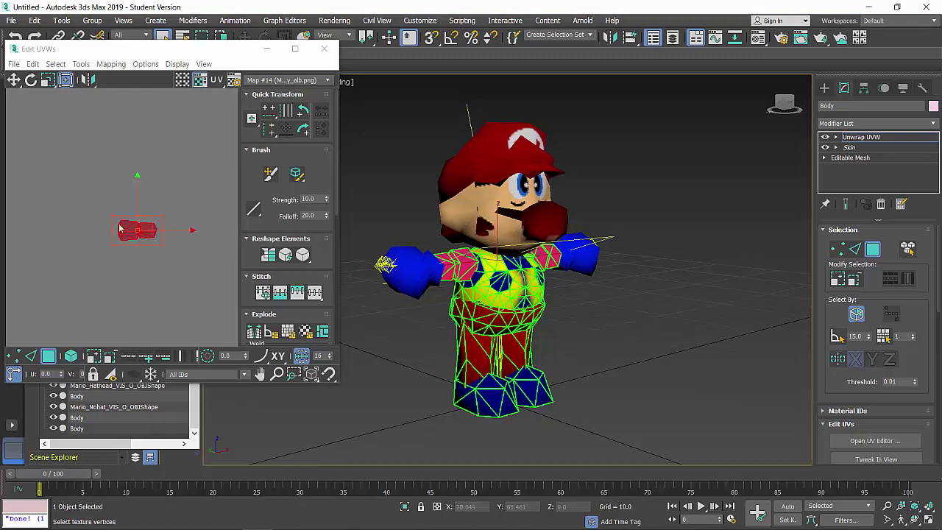
scroll(131, 226, "up", 3)
scroll(133, 224, "down", 10)
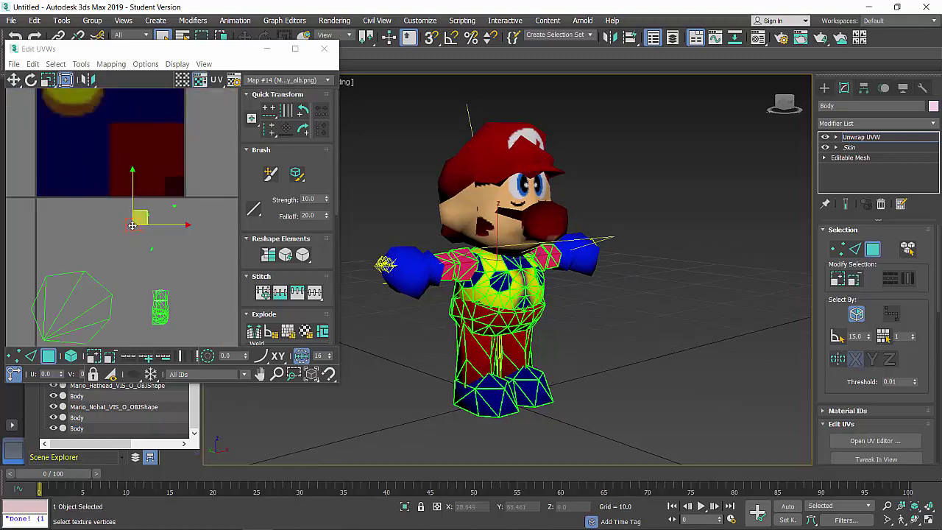
Step: Turn on tiled texture display in the UV editor and select all of the Body's UV faces
scroll(458, 268, "up", 5)
scroll(458, 269, "up", 3)
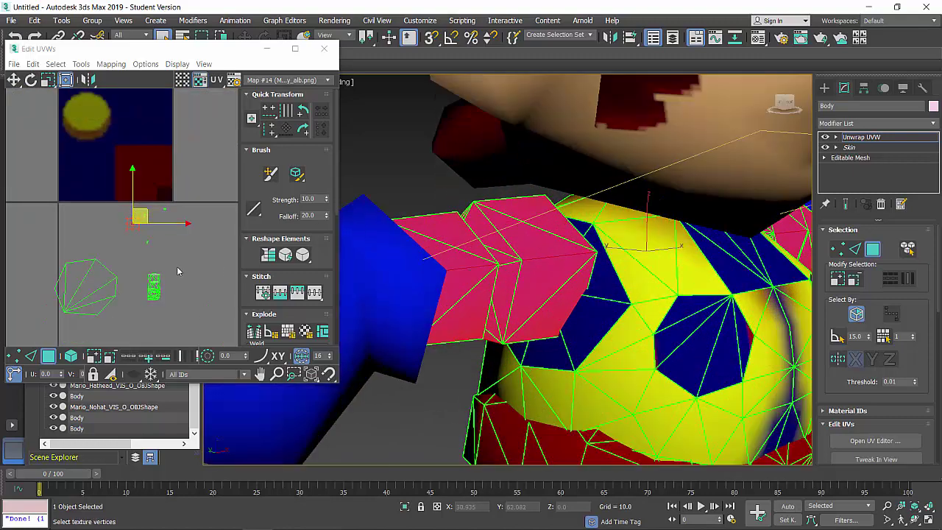
scroll(177, 271, "down", 1)
left_click(183, 81)
scroll(165, 266, "down", 1)
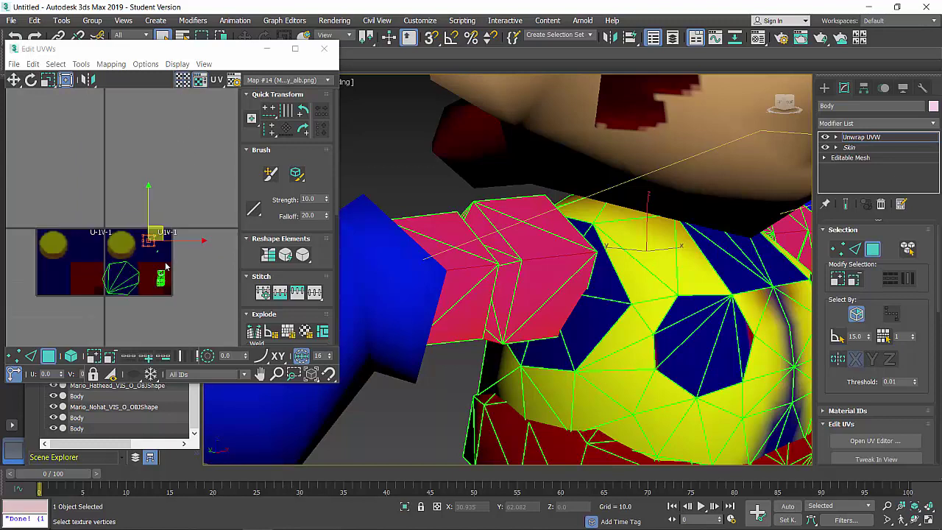
key("ctrl+a")
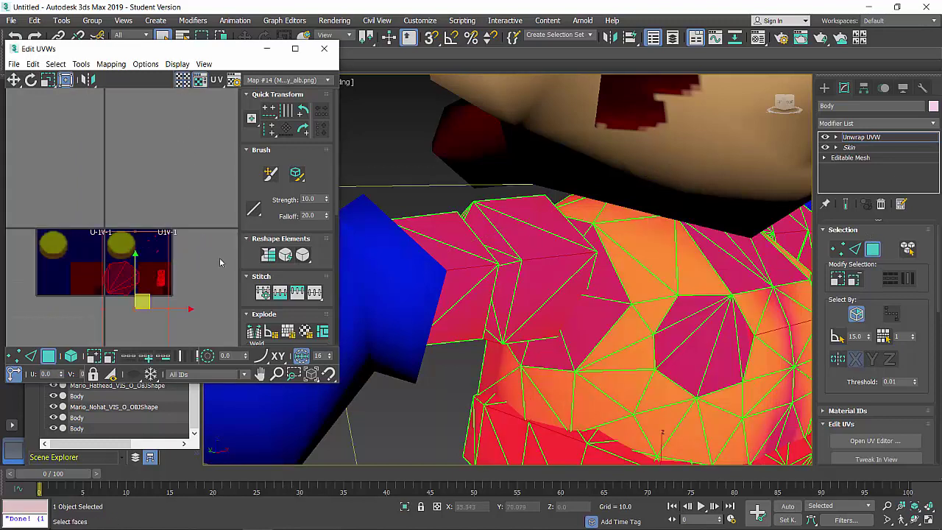
Step: Mirror the selected Body UVs vertically and move them along V to line up with the overalls and button areas of the texture
scroll(187, 272, "down", 3)
middle_click_drag(171, 221, 170, 214)
scroll(168, 216, "up", 4)
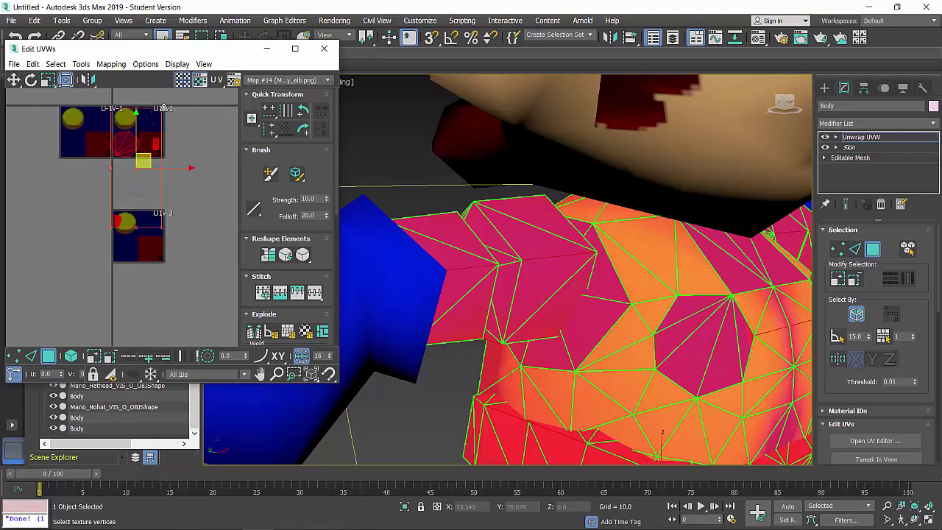
left_click_drag(162, 108, 155, 221)
right_click(136, 151)
left_click(185, 216)
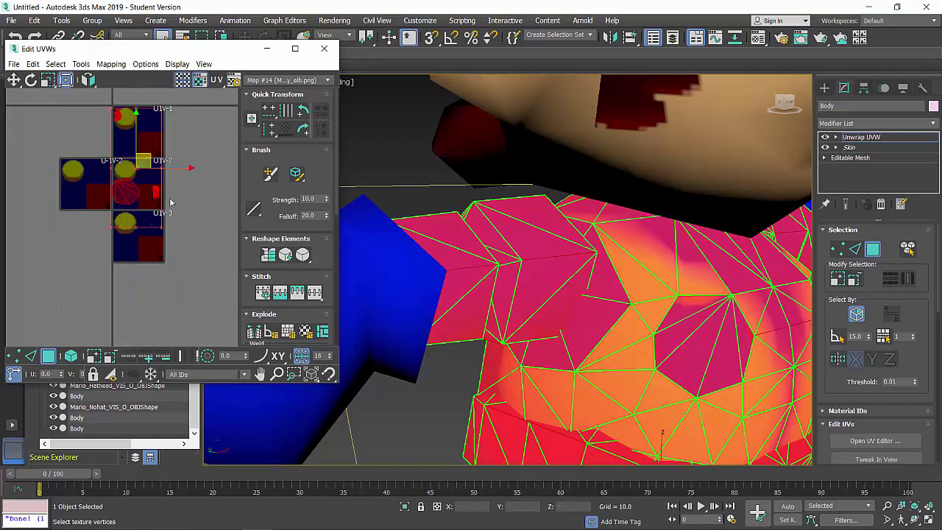
scroll(139, 180, "up", 3)
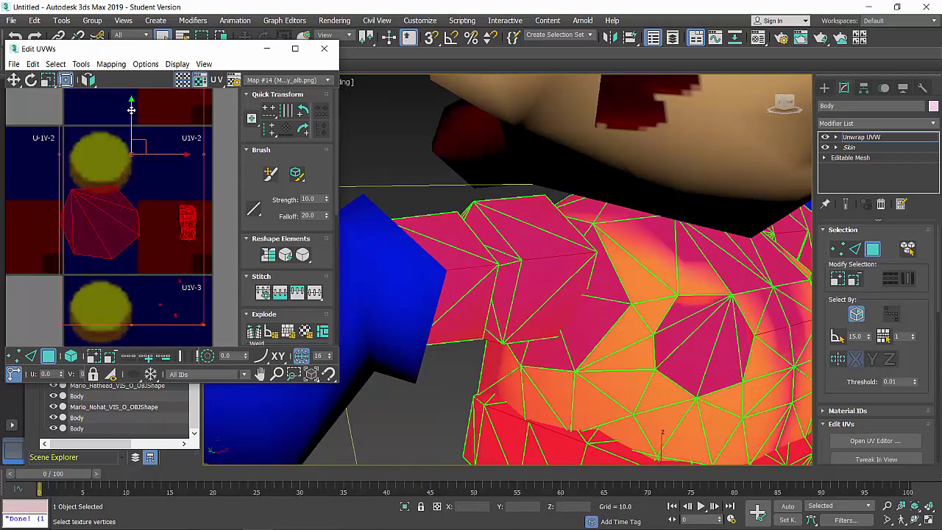
left_click_drag(132, 110, 117, 51)
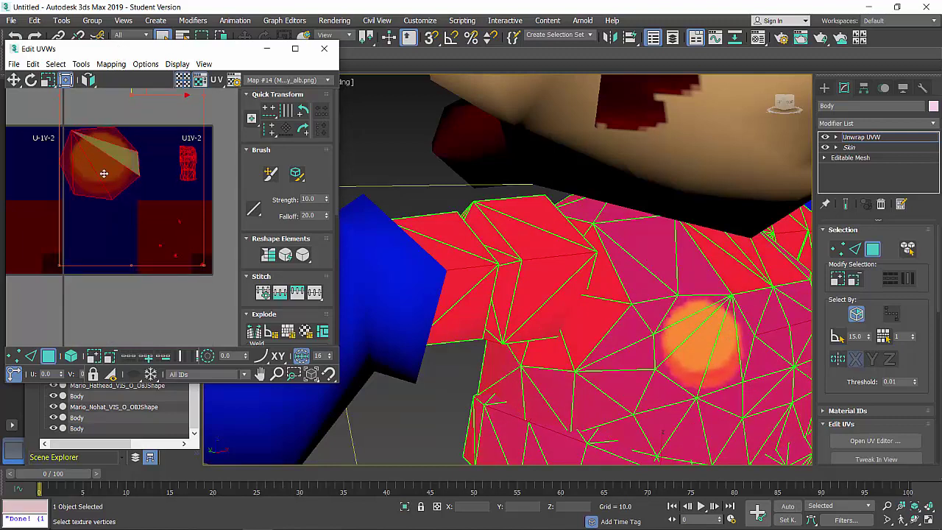
scroll(106, 174, "down", 5)
middle_click_drag(115, 183, 123, 191)
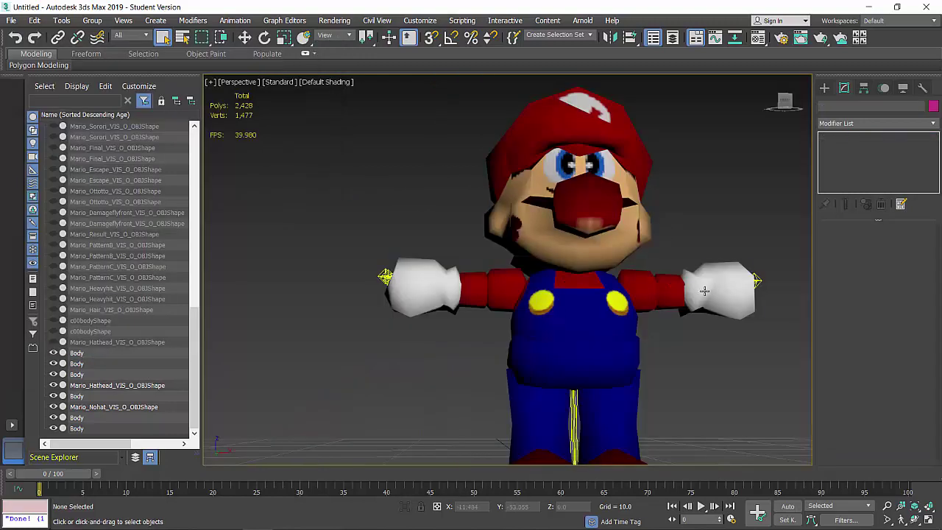
Step: Place the Unwrap UVW modifier below Skin on both hand meshes and the main Body mesh, and clear the selection
left_click(704, 291)
left_click(861, 138)
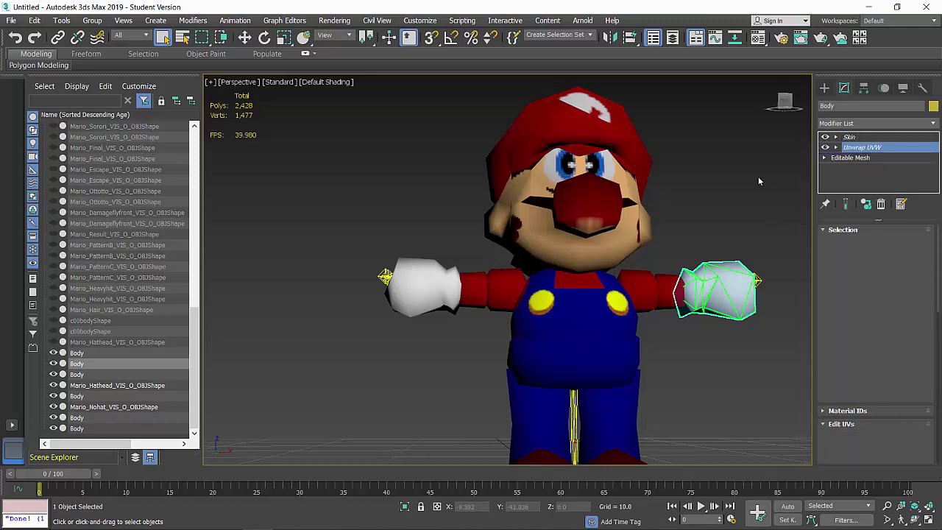
left_click(452, 274)
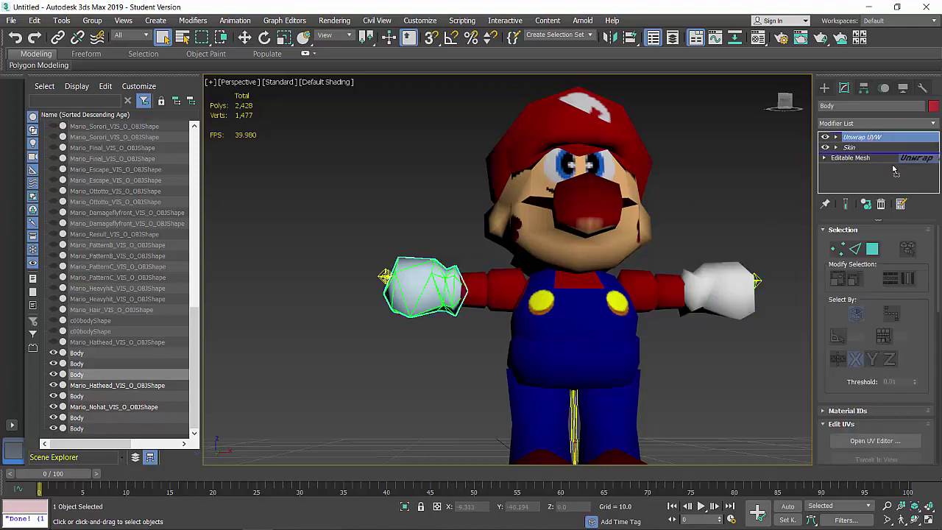
left_click(612, 297)
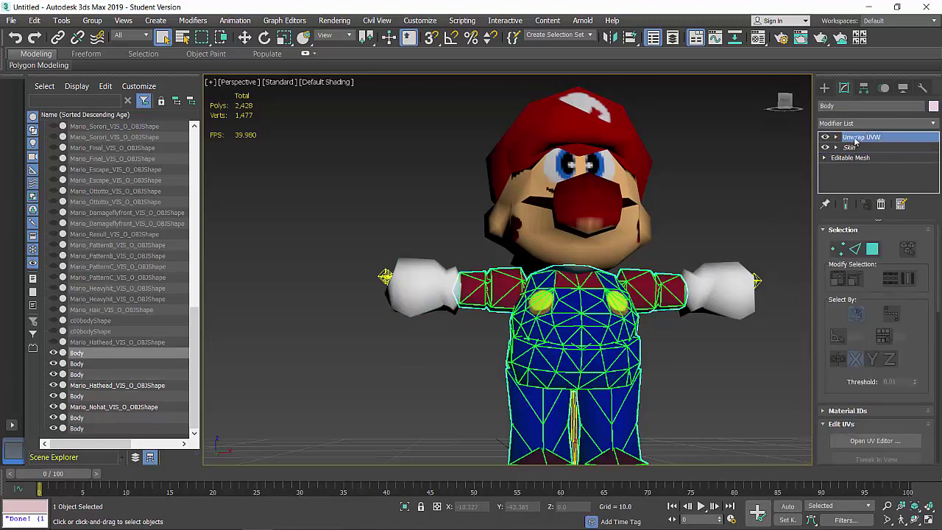
left_click_drag(876, 158, 876, 156)
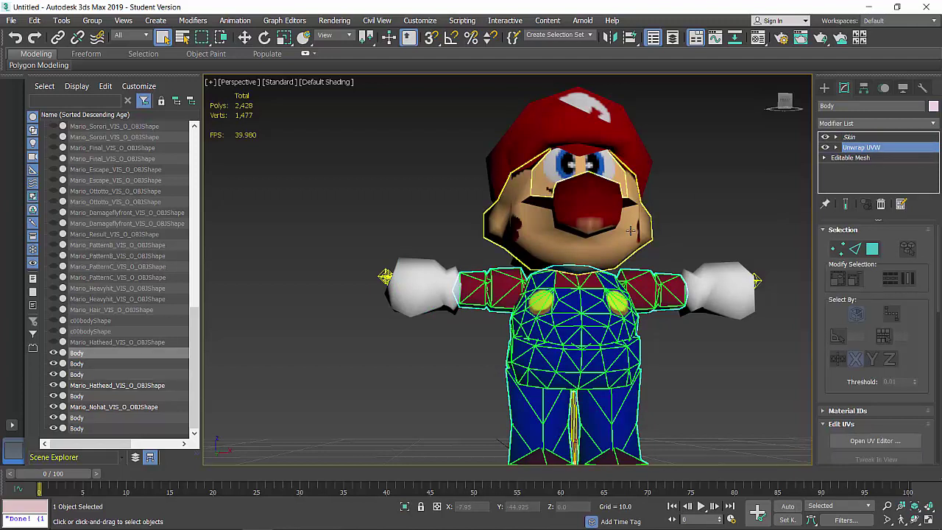
left_click(714, 178)
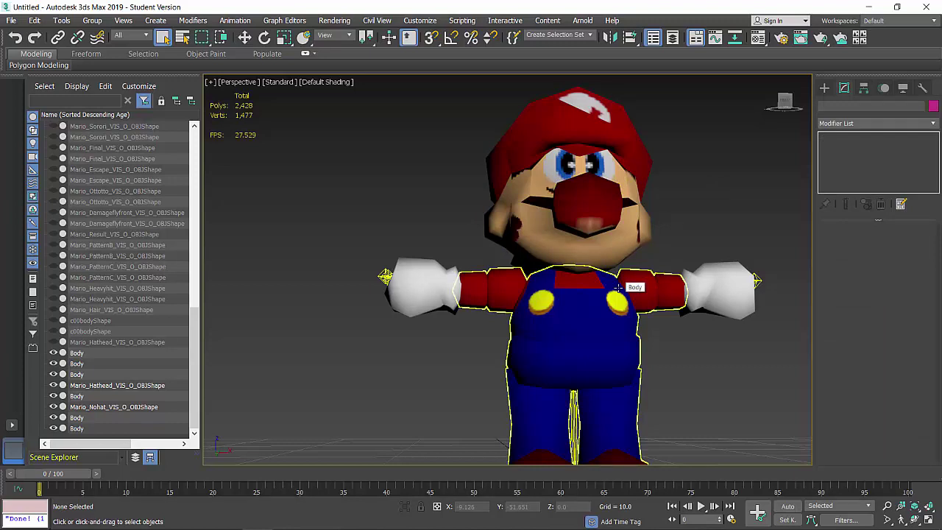
Step: Check the Body's Unwrap UVW and Skin modifiers in the stack, and inspect the textured character
scroll(618, 288, "down", 3)
mouse_move(547, 272)
middle_mouse_down("alt")
mouse_move(636, 276)
mouse_move(538, 283)
middle_mouse_up("alt")
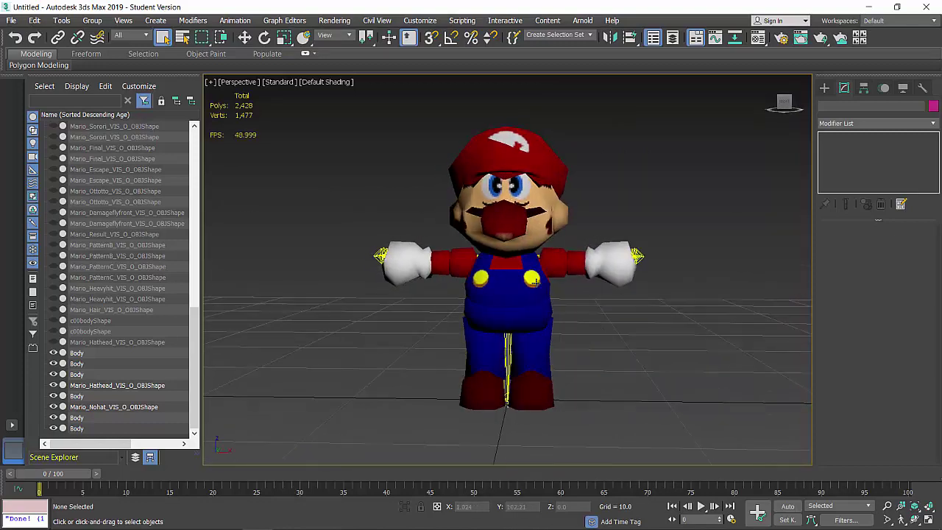
left_click(535, 282)
left_click(891, 148)
left_click(854, 137)
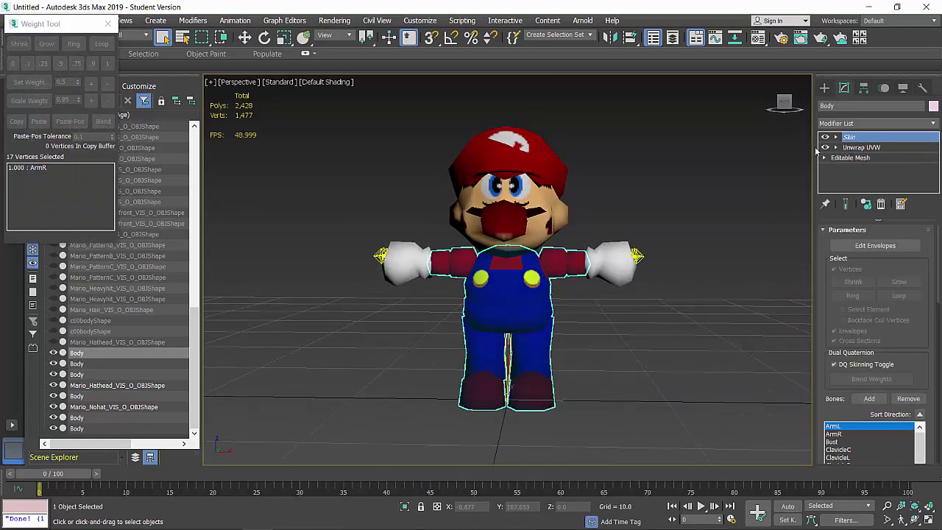
left_click(749, 165)
middle_click_drag(512, 220, 526, 256, "alt")
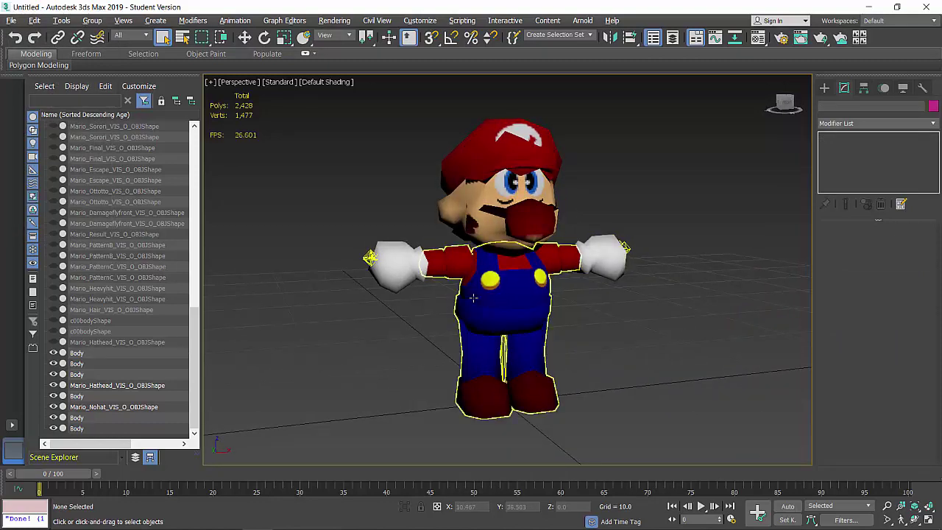
Step: Switch to File Explorer, find def_mario_001_col.png in the main Mario 64 folder, and return to the 3ds Max scene
key("alt+Tab")
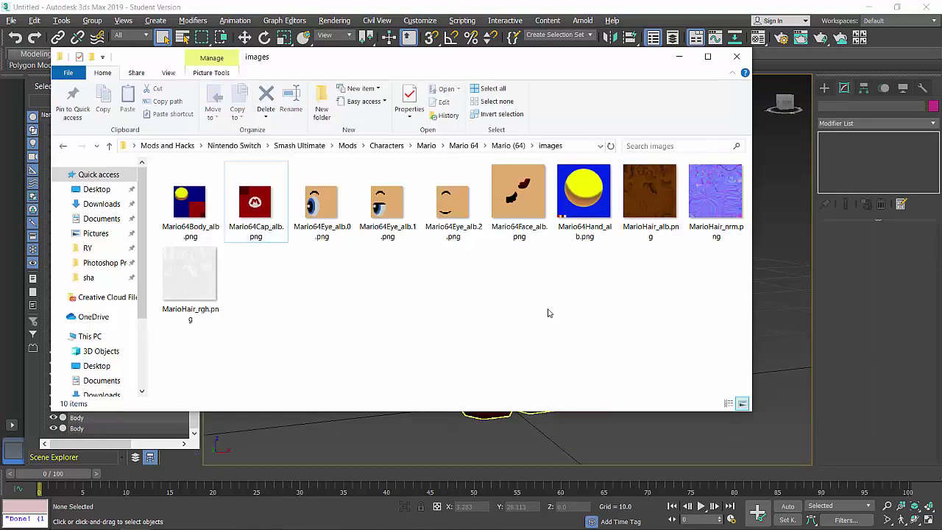
key("BackSpace")
key("BackSpace")
key("Right")
key("Right")
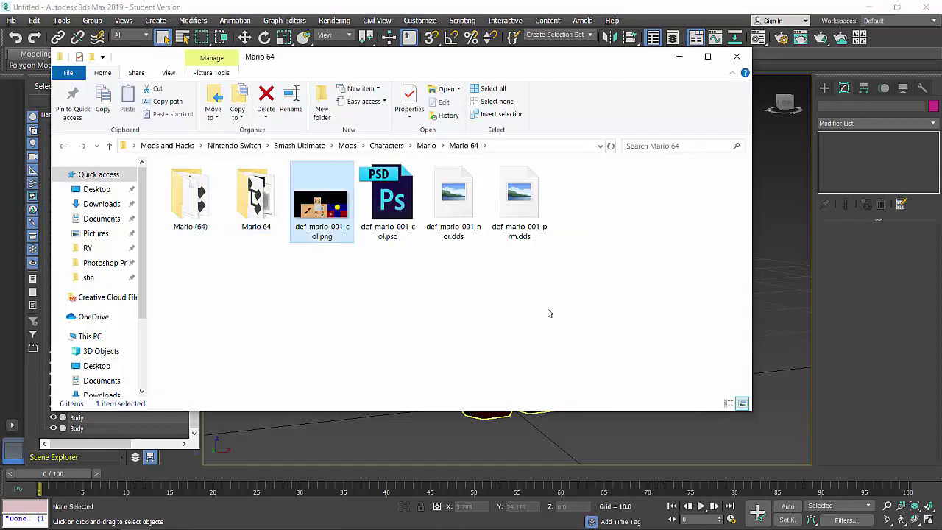
left_click_drag(322, 202, 507, 269)
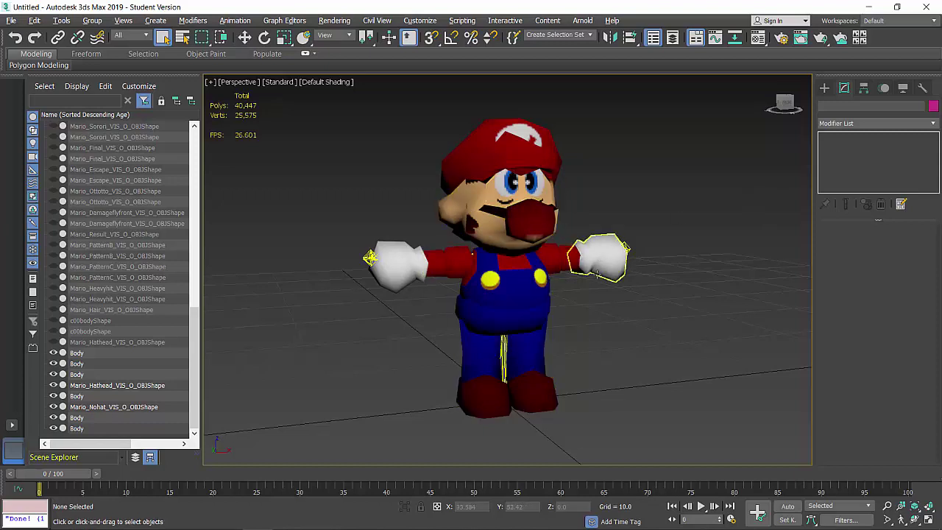
mouse_move(596, 272)
middle_mouse_down("alt")
mouse_move(492, 272)
mouse_move(592, 272)
middle_mouse_up("alt")
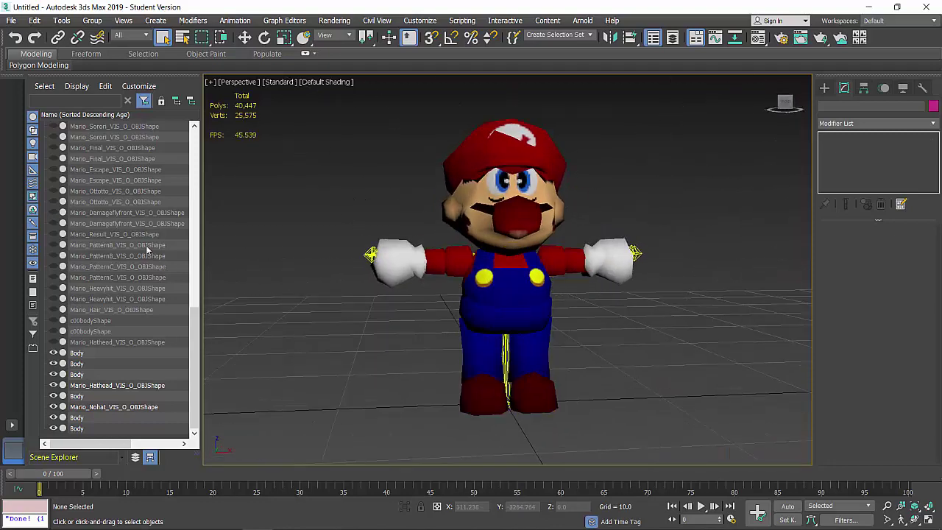
key("alt+Tab")
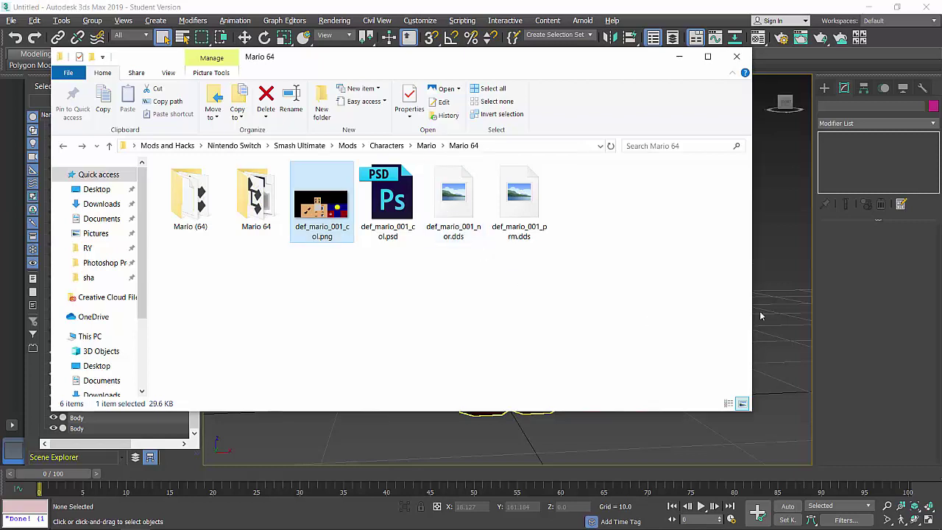
left_click(786, 274)
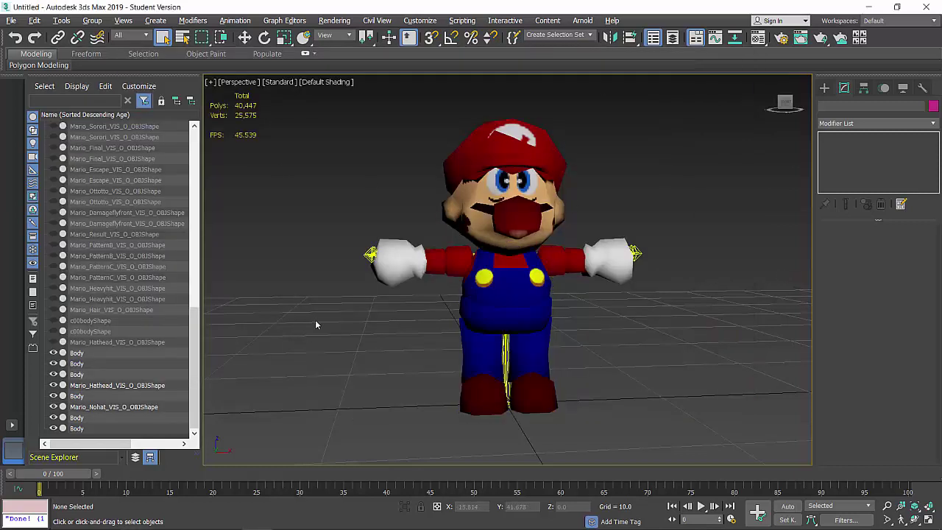
Step: Inspect the main Body's Unwrap UVW modifier beneath Skin, accepting the topology warning, and deselect the mesh
left_click(469, 305)
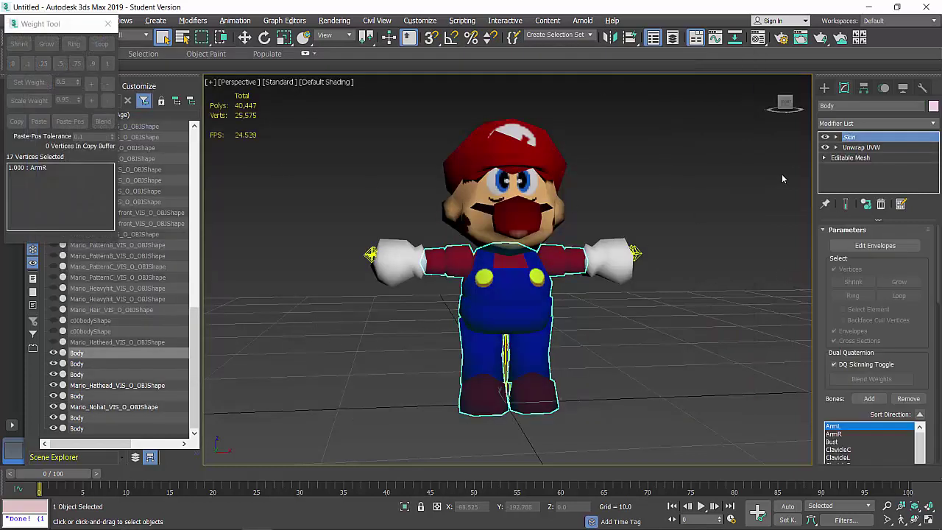
left_click(861, 148)
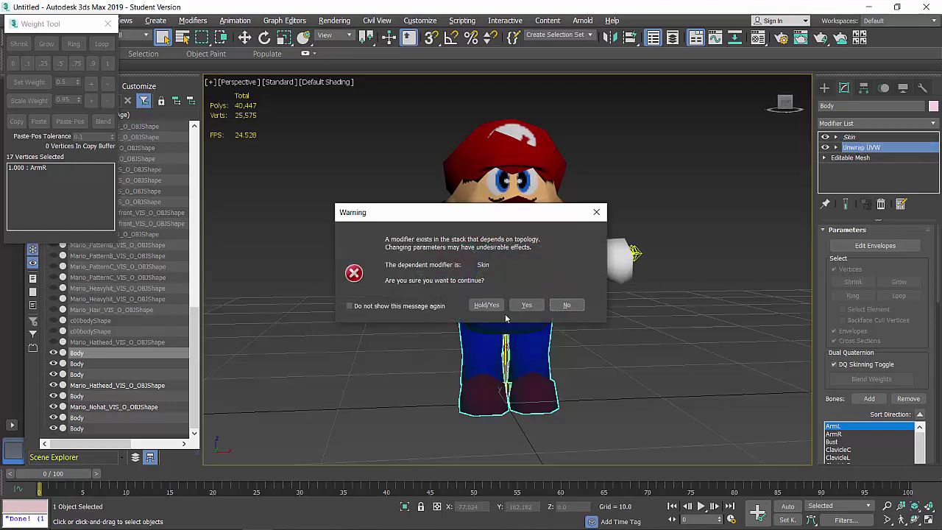
left_click(525, 304)
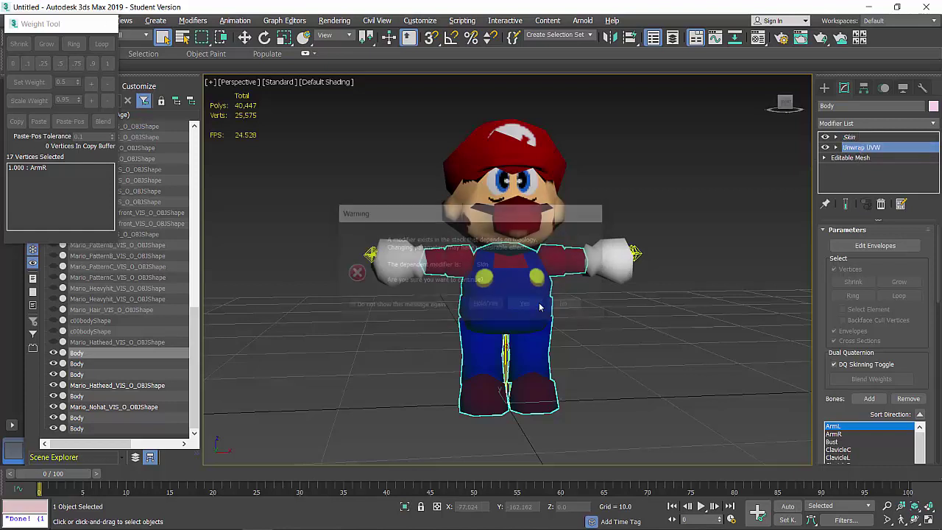
left_click(704, 332)
Step: Delete all the hidden original meshes, from Mario_FaceN_VIS_O_OBJShape through the hidden Mario_Hathead_VIS_O_OBJShape, keeping the Trans skeleton and visible meshes
left_click(99, 343)
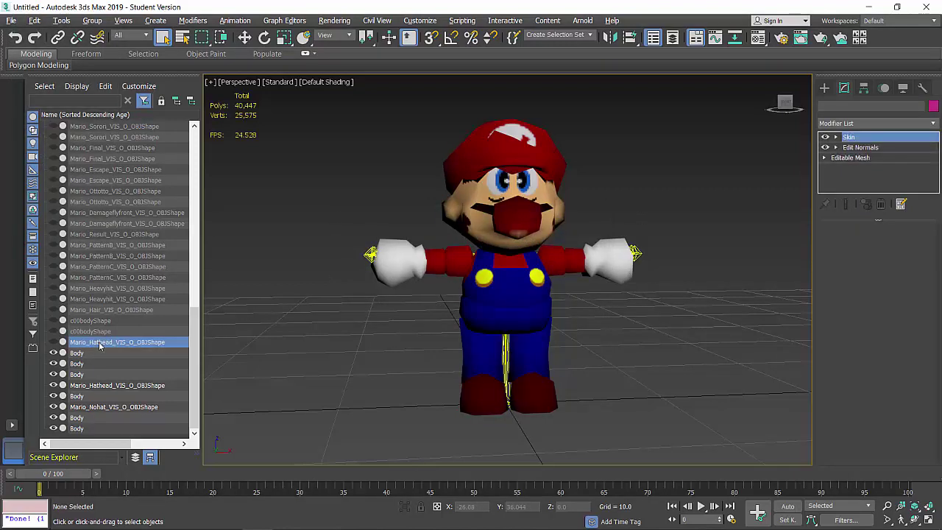
scroll(131, 306, "up", 10)
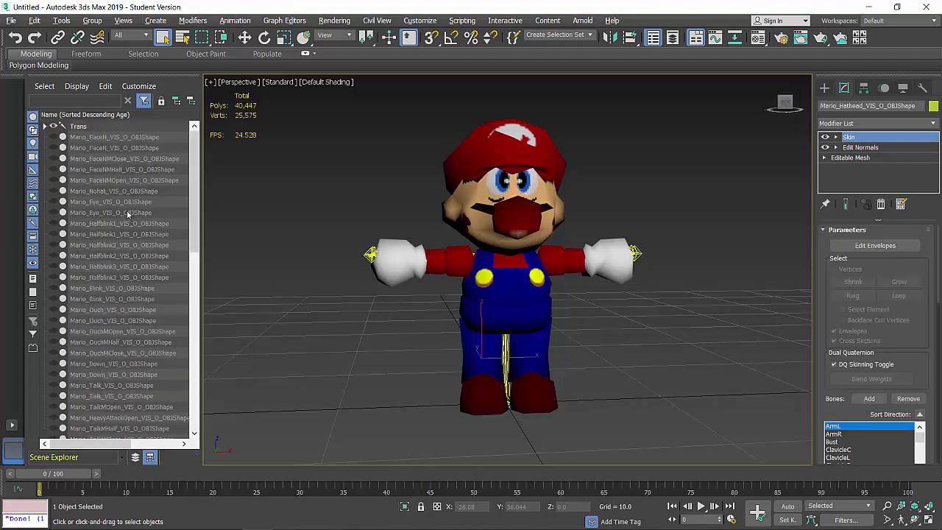
left_click(97, 138, "shift")
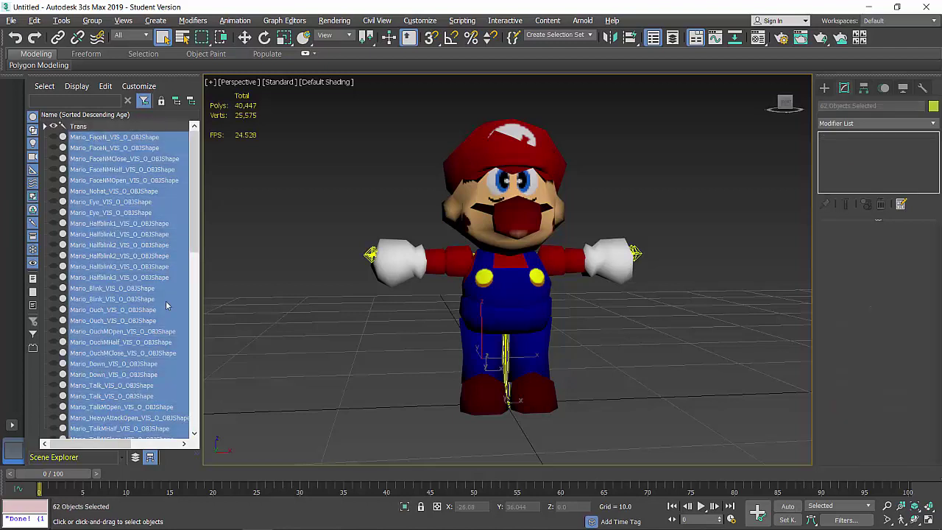
key("Delete")
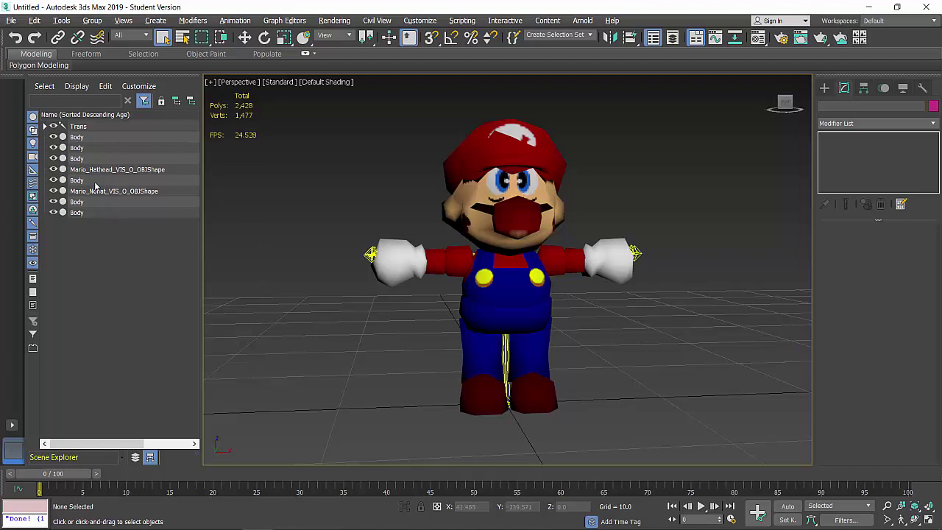
Step: Start an FBX export of the whole scene and review the geometry, units, axis conversion and file format options
left_click(12, 22)
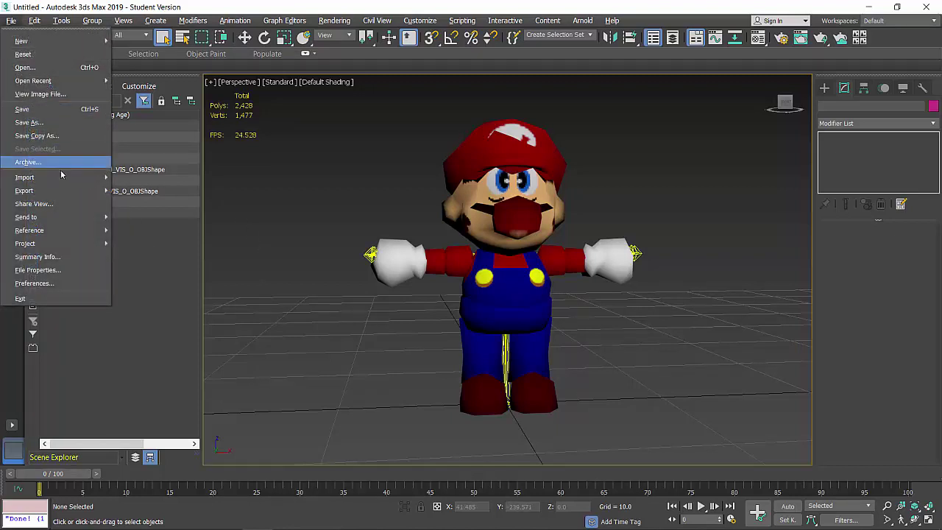
mouse_move(45, 190)
left_click(133, 199)
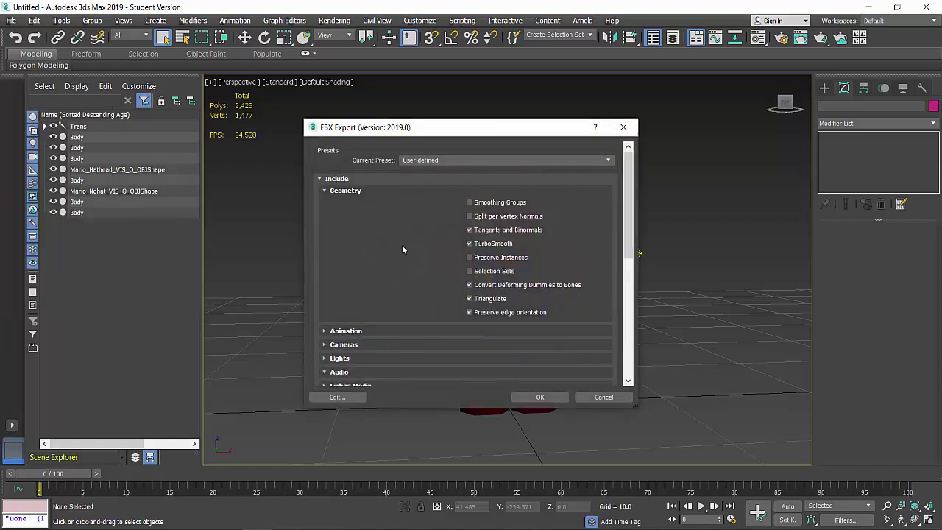
scroll(403, 250, "down", 3)
scroll(403, 250, "down", 2)
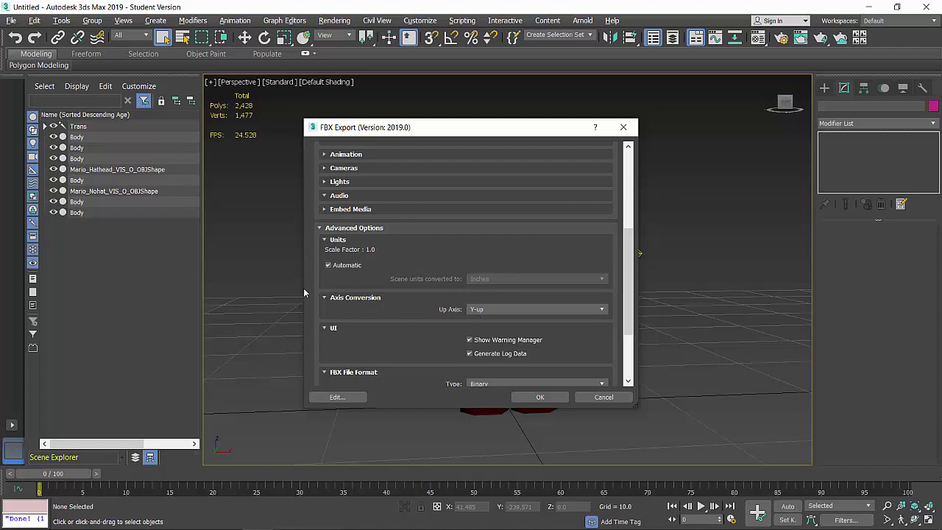
scroll(397, 301, "down", 3)
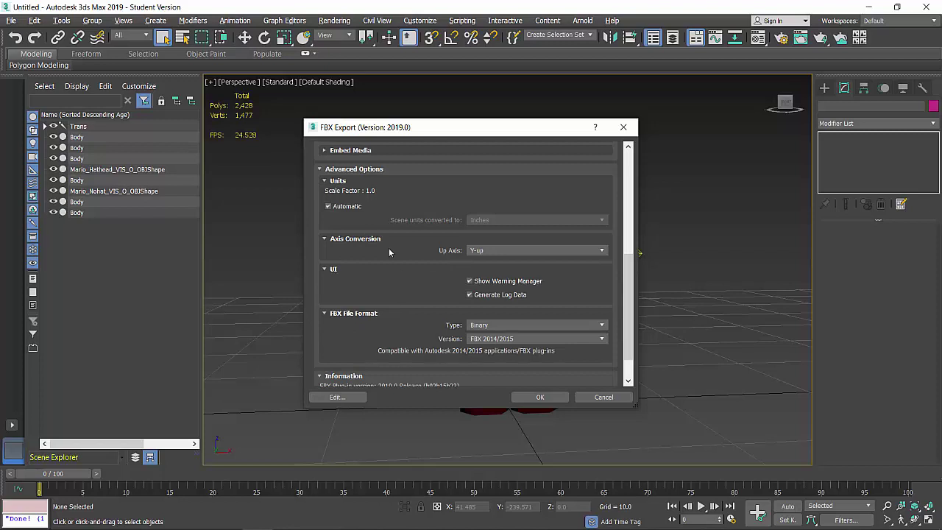
scroll(410, 272, "down", 2)
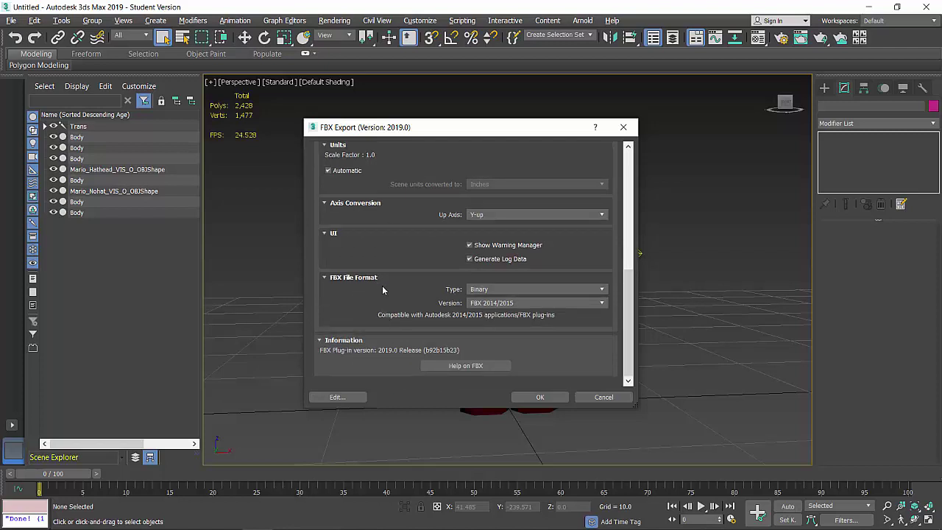
Step: Keep the FBX 2014/2015 file version, export the model, and close the warnings report
left_click(489, 307)
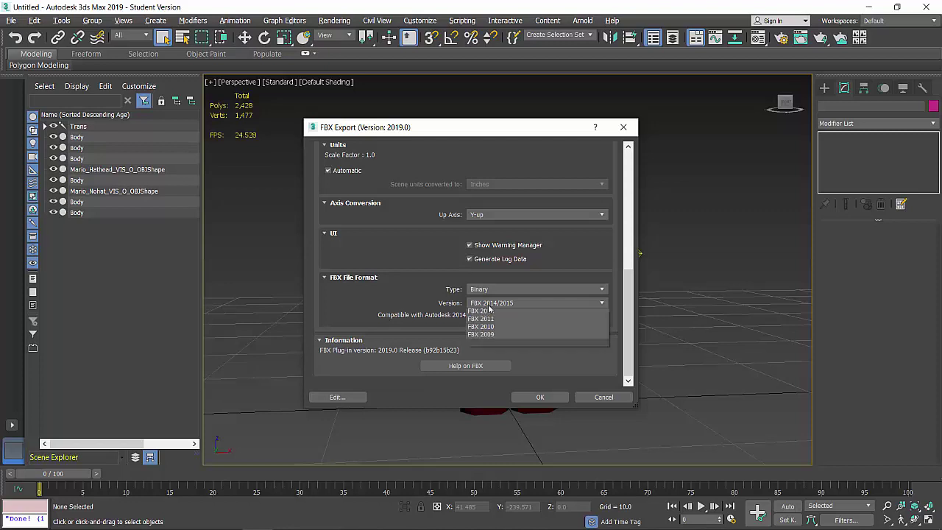
left_click(490, 309)
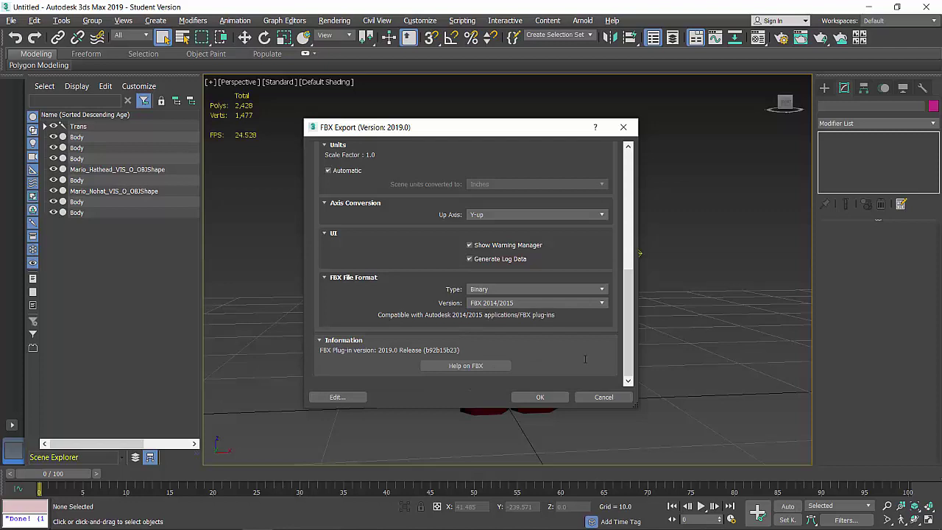
left_click(542, 397)
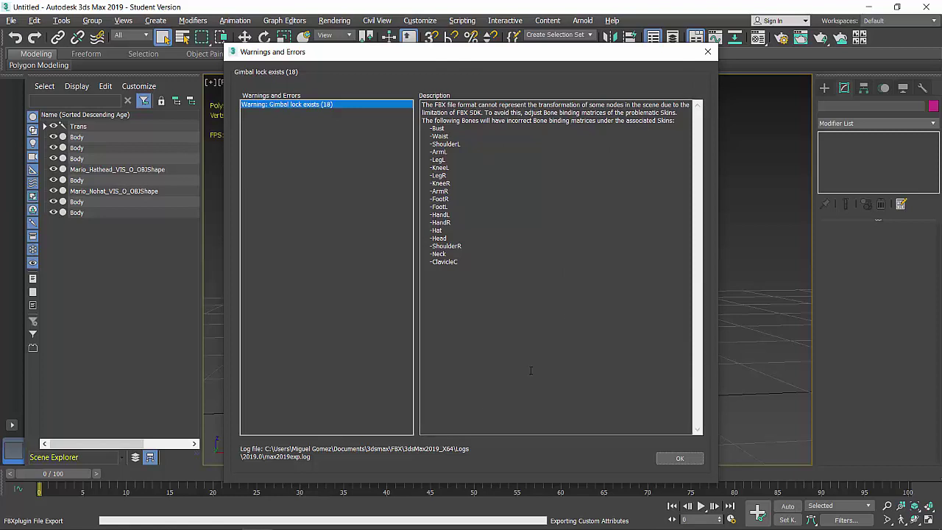
left_click(680, 459)
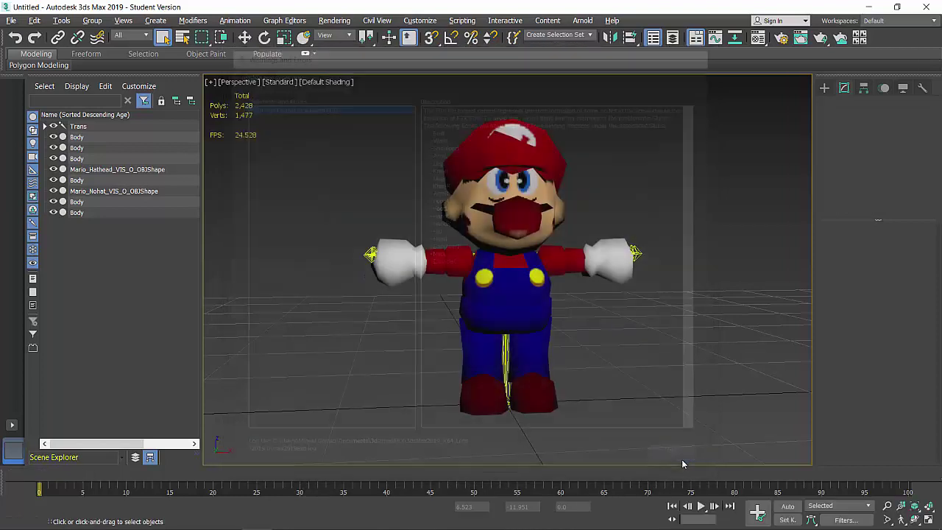
Step: Switch to File Explorer and browse up from the Mario 64 folder to Mods, finding the MATLab folder
key("alt+Tab")
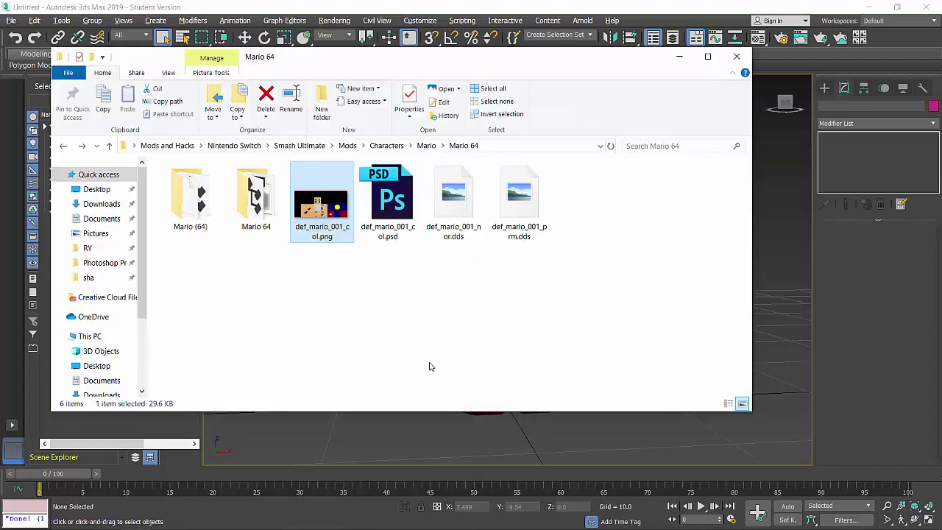
left_click(421, 360)
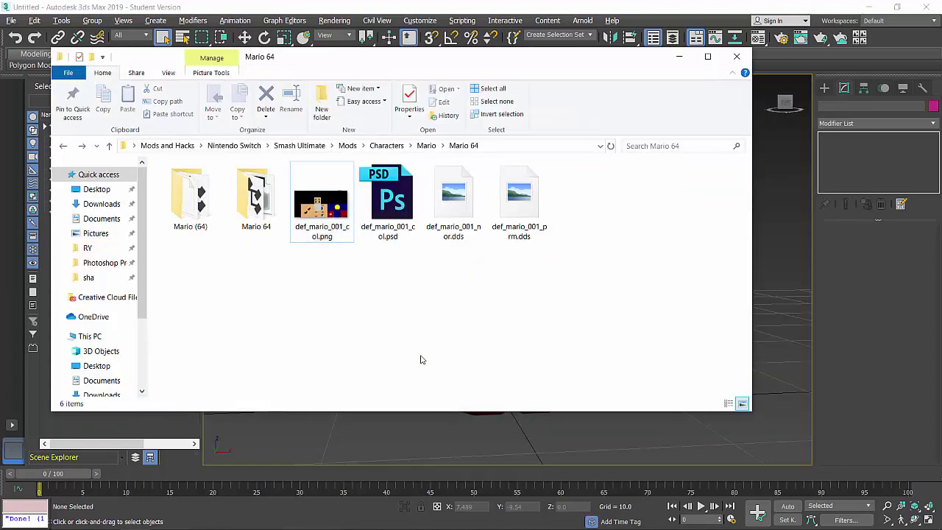
key("BackSpace")
key("BackSpace")
key("BackSpace")
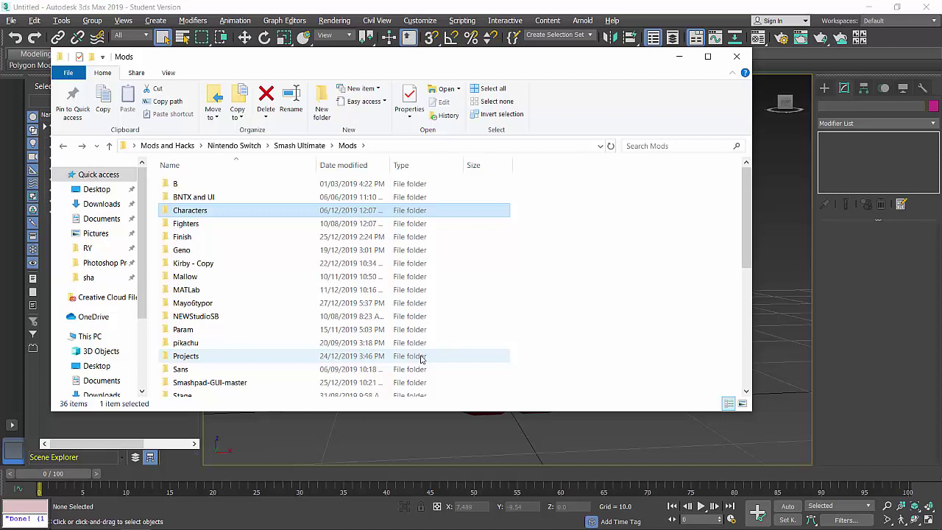
key("Down")
key("Down")
key("m")
key("a")
key("t")
Step: Switch to Studio Smash Bros and clear the workspace of the loaded Mario model
key("alt+Tab")
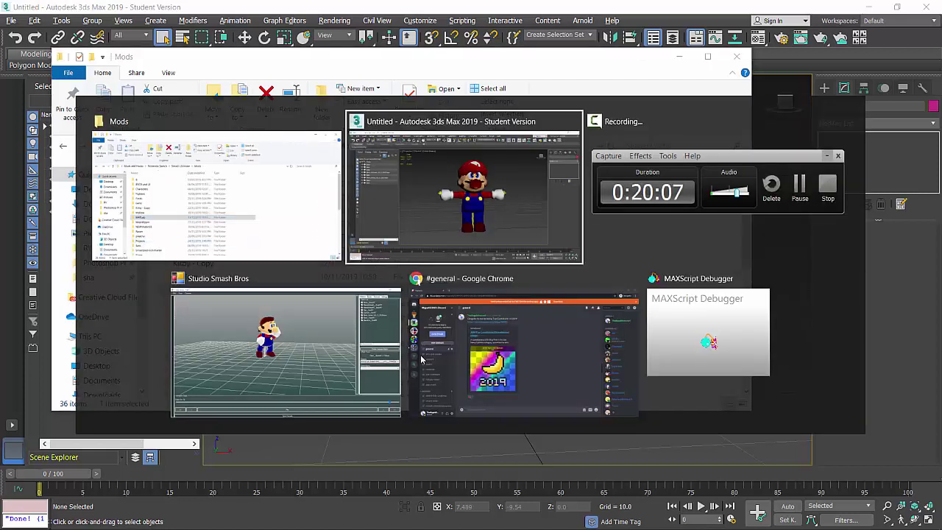
left_click(309, 301)
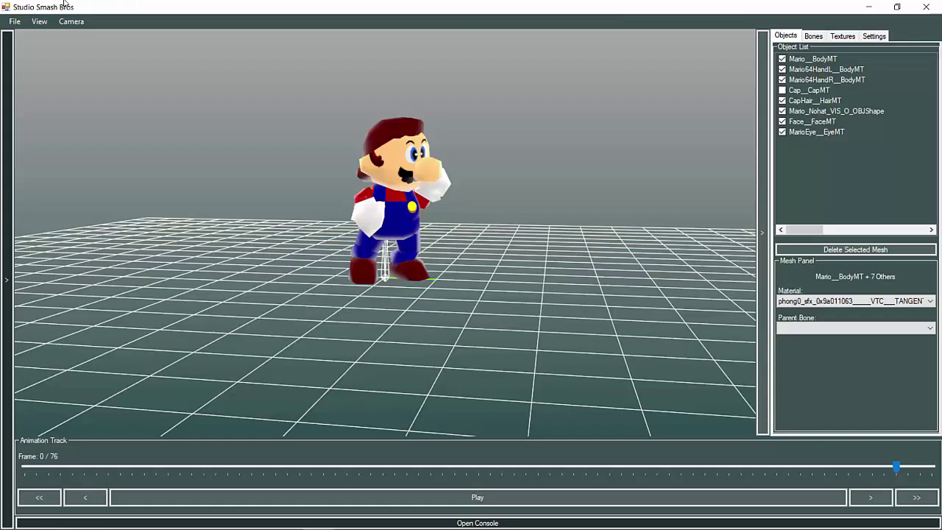
left_click(21, 24)
mouse_move(81, 65)
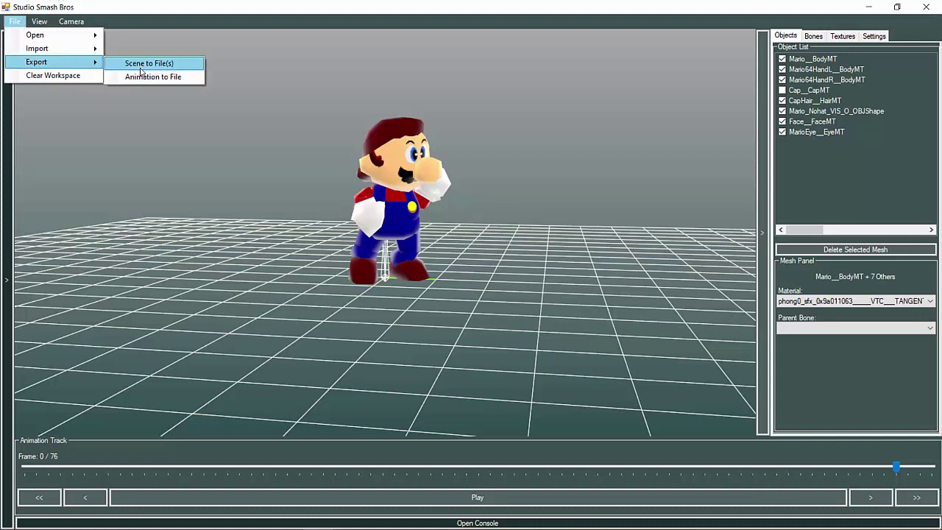
left_click(71, 75)
key("Return")
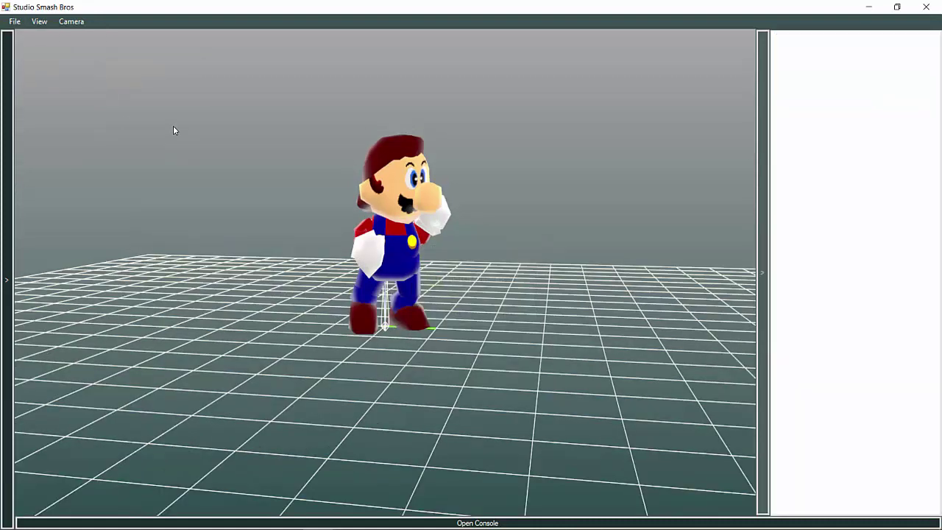
Step: Start a model import and, while browsing for the file, duplicate the c00 folder inside Mods > Mayo6typor
left_click(13, 23)
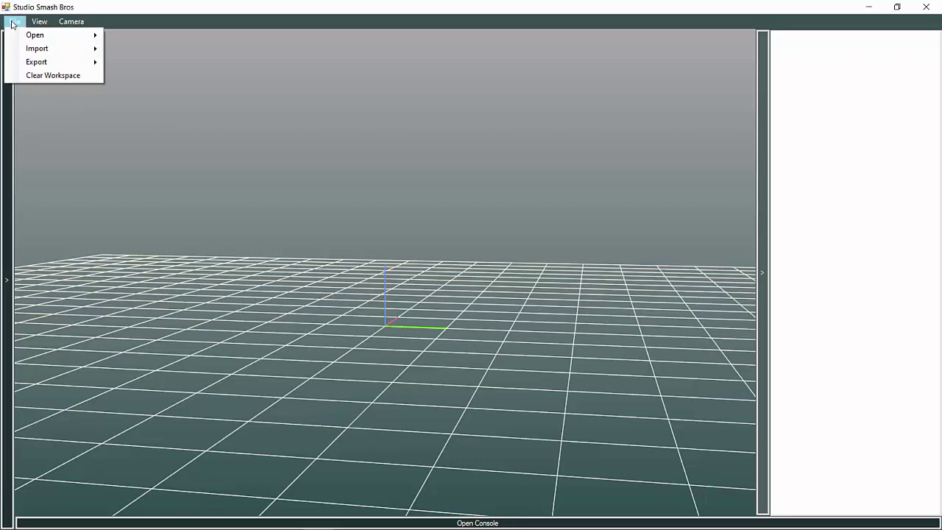
mouse_move(94, 52)
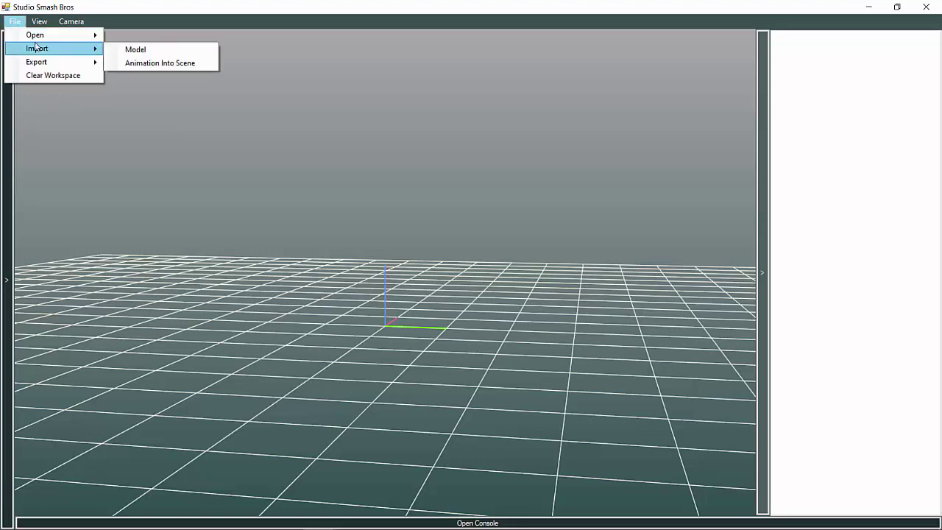
left_click(133, 48)
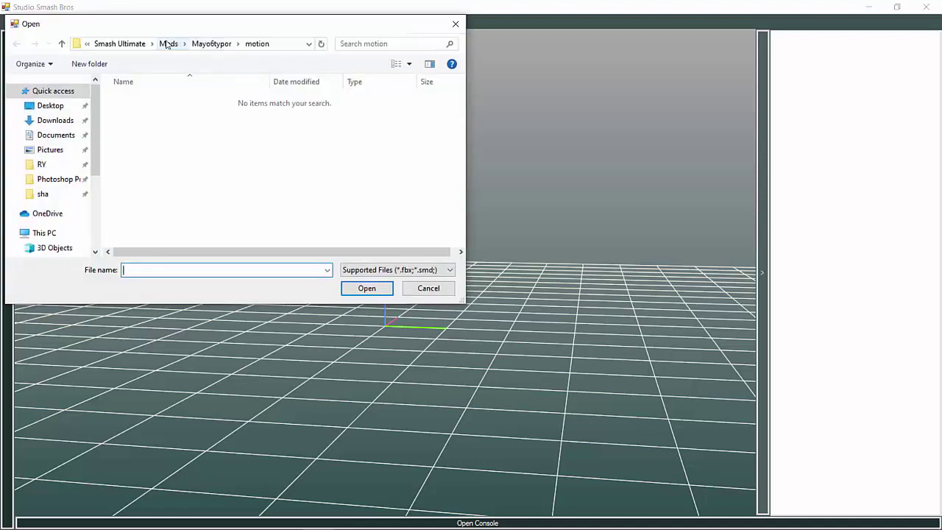
left_click(168, 44)
scroll(206, 190, "down", 5)
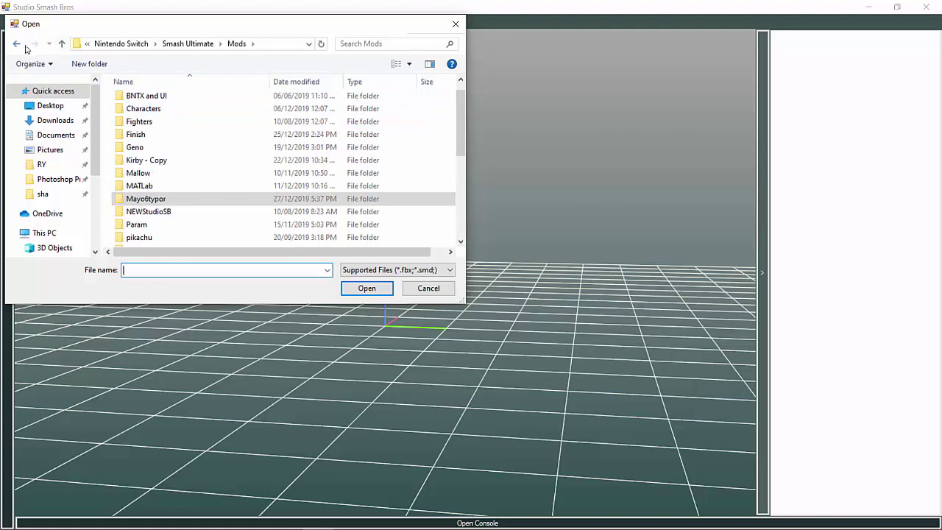
left_click(19, 45)
left_click(211, 43)
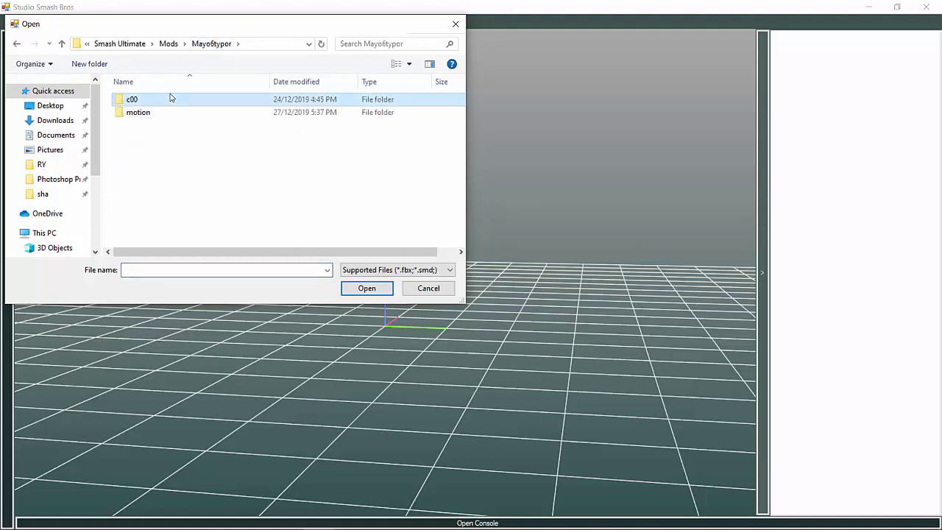
key("ctrl+c")
key("ctrl+v")
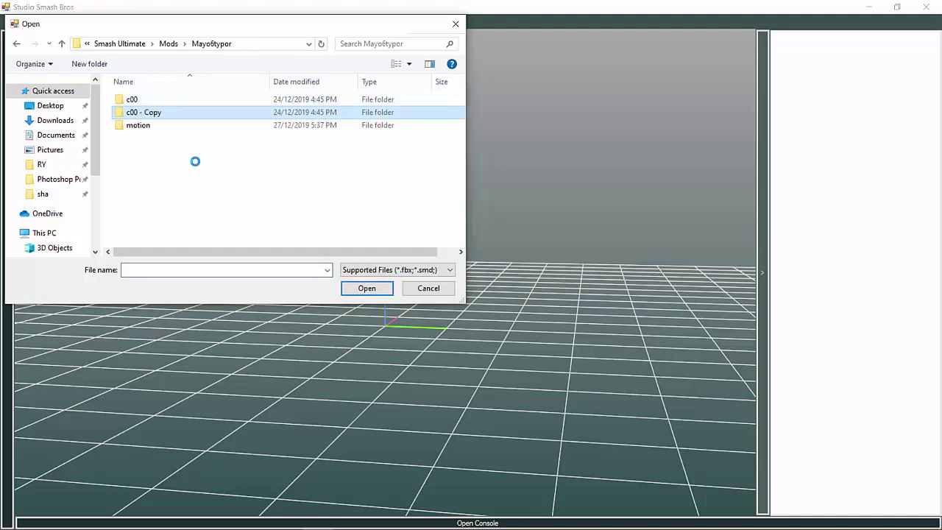
Step: Return to the Mods folder and choose Test.FBX as the model to import
left_click(16, 43)
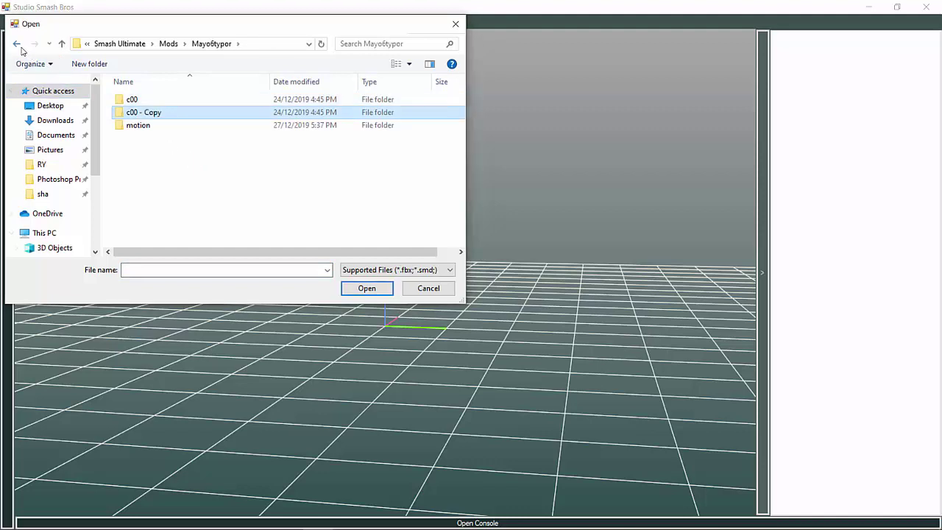
left_click(168, 43)
scroll(229, 199, "down", 4)
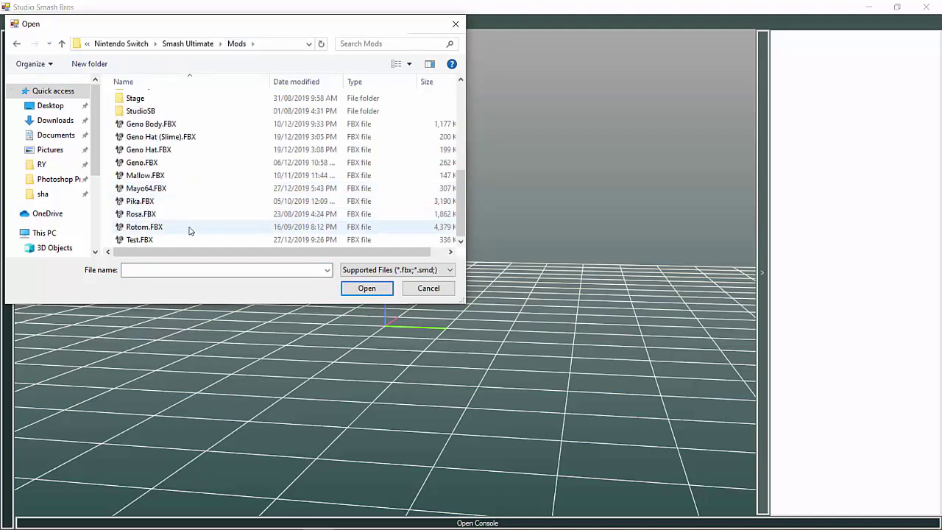
double_click(168, 241)
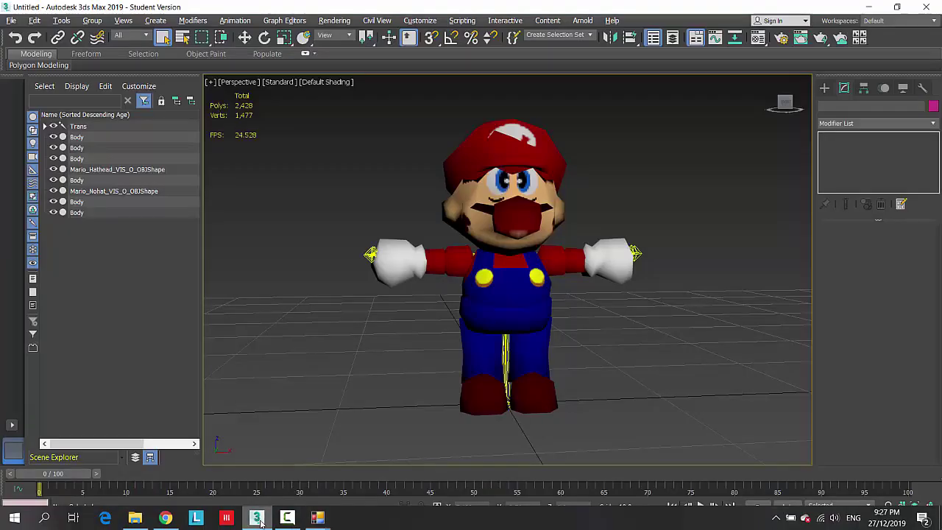
Step: Switch to 3ds Max and check the Trans root bone's absolute world rotation values
left_click(257, 523)
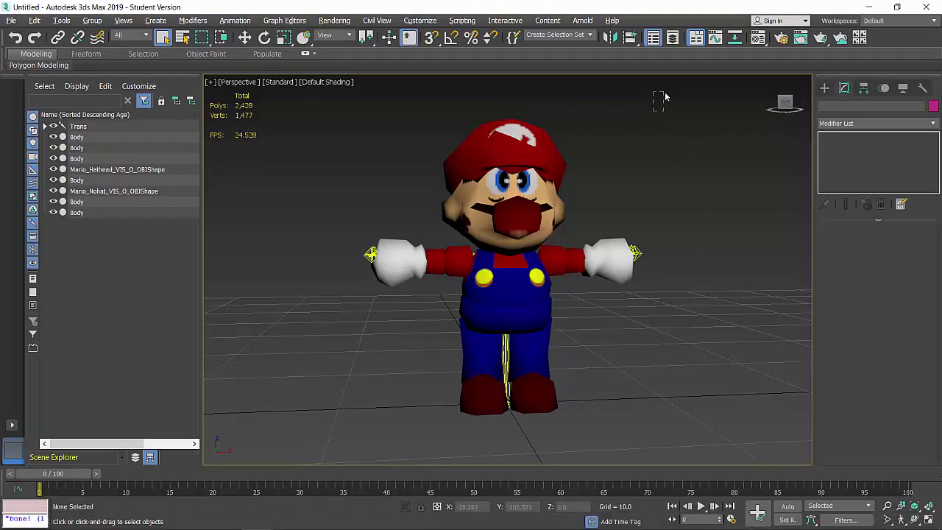
left_click(79, 126)
right_click(467, 191)
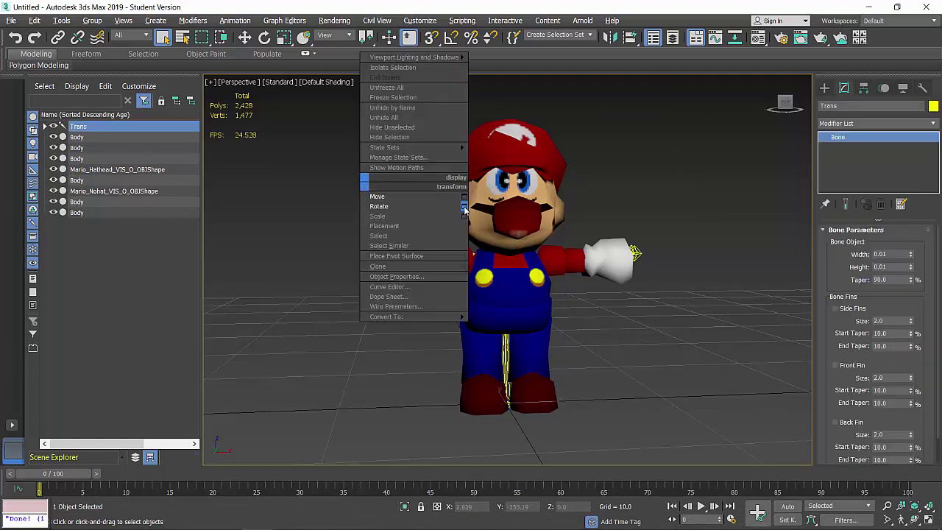
left_click(464, 208)
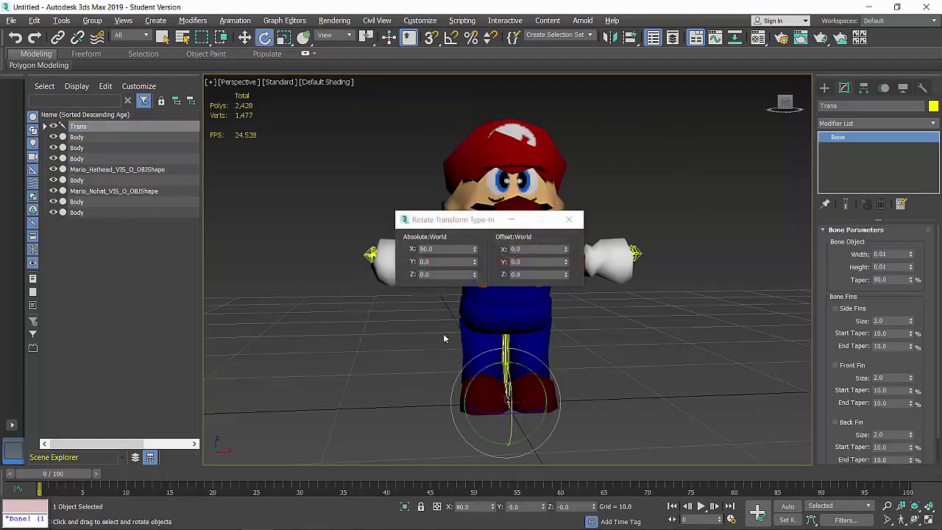
left_click(569, 220)
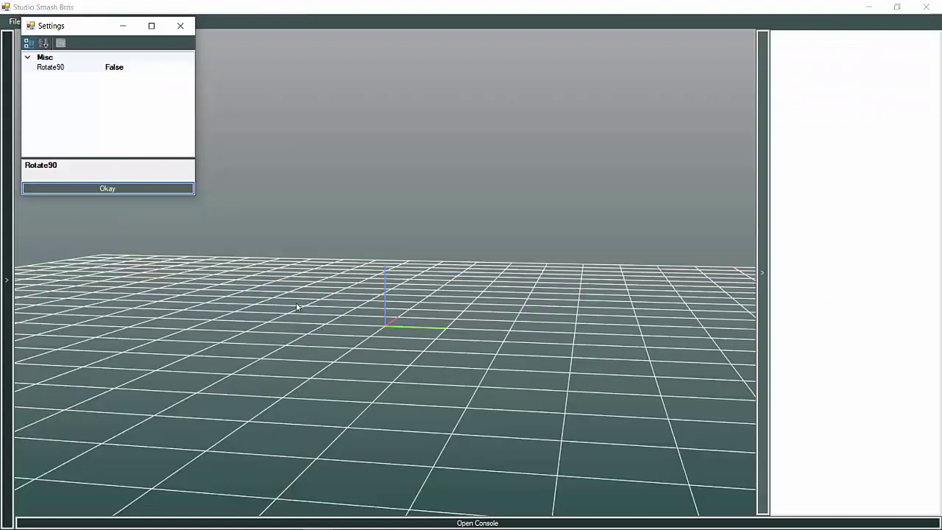
Step: Set Rotate90 to True in the Studio Smash Bros import settings and accept them
left_click(190, 69)
left_click(190, 69)
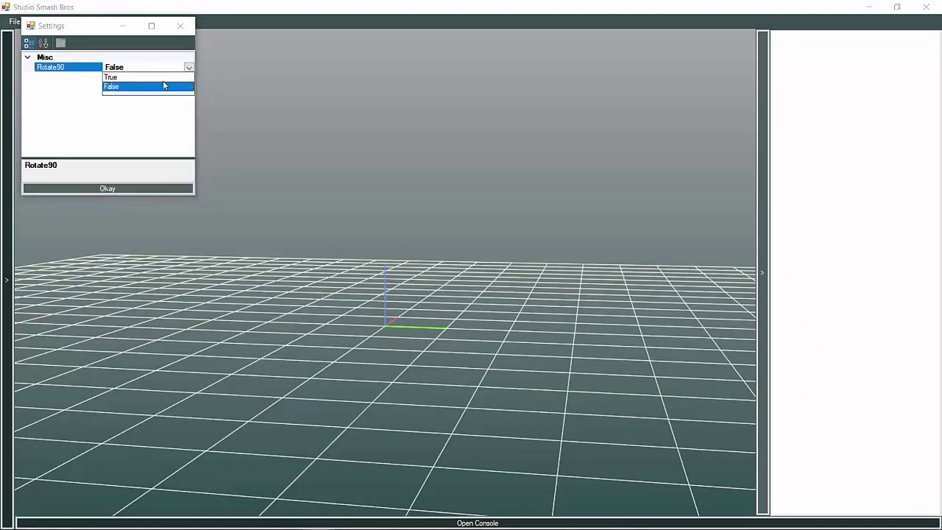
left_click(164, 78)
left_click(145, 186)
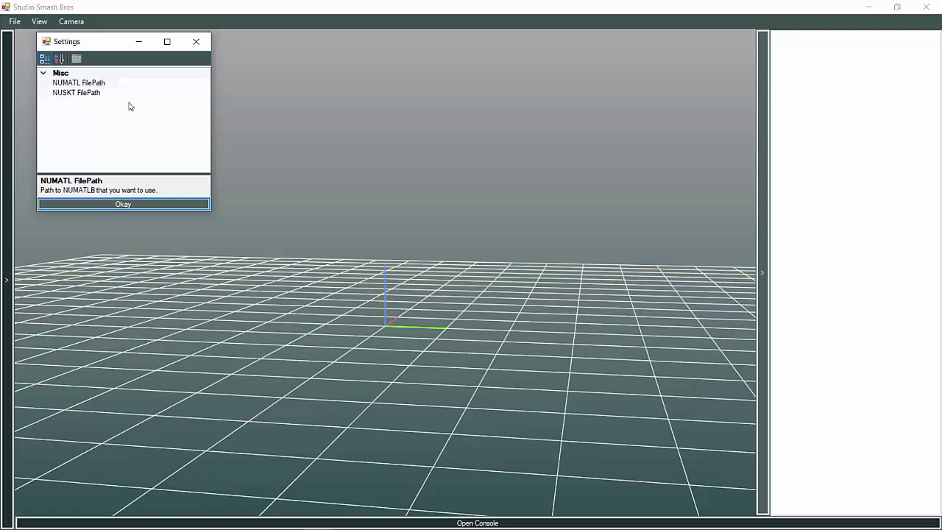
Step: Set the NUMATL FilePath to model.numatb from the Mayo6typor > c00 - Copy folder
left_click(204, 87)
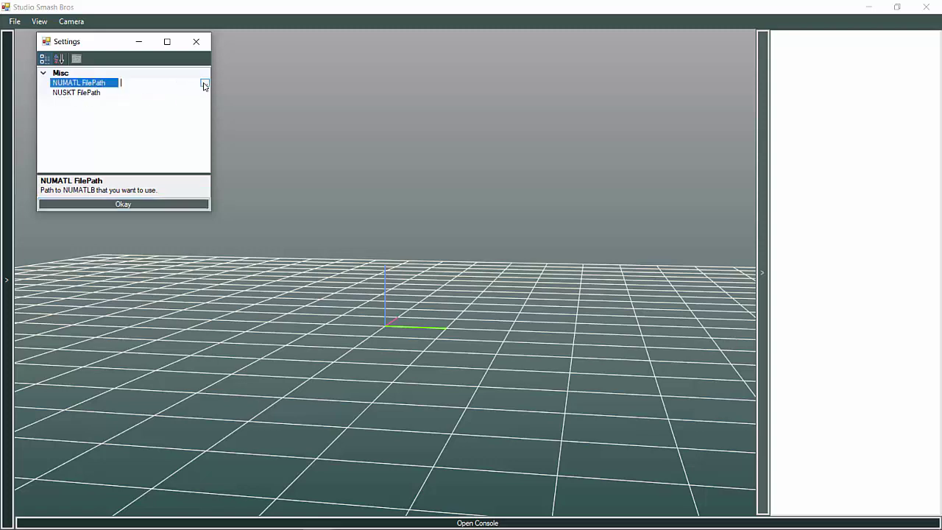
left_click(205, 83)
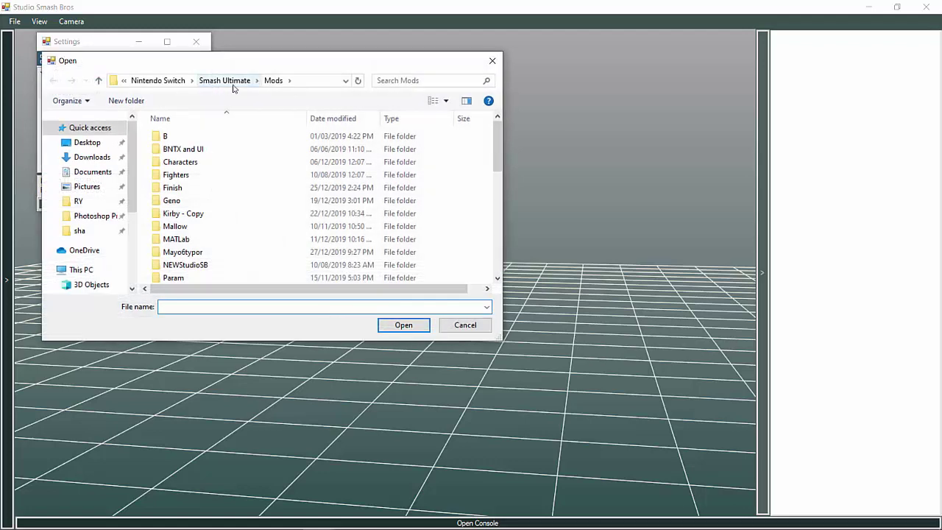
double_click(218, 251)
double_click(210, 151)
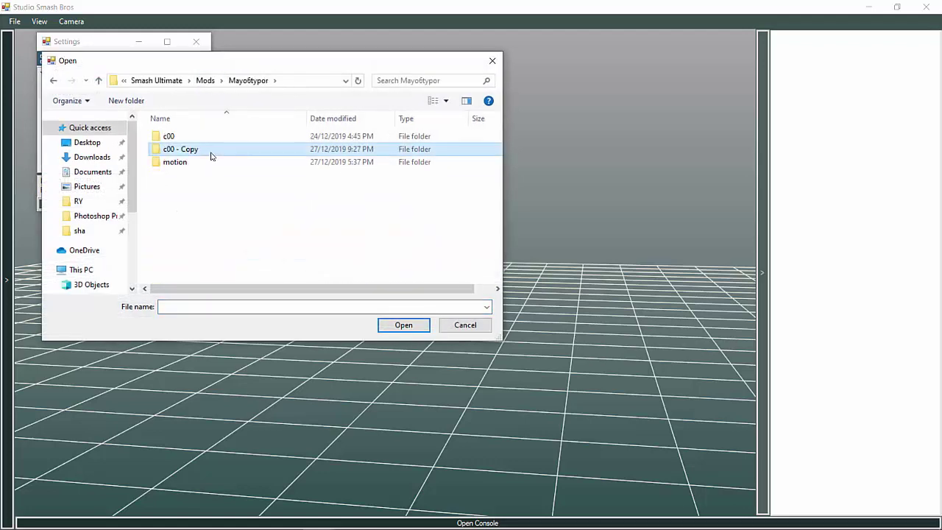
scroll(219, 237, "down", 3)
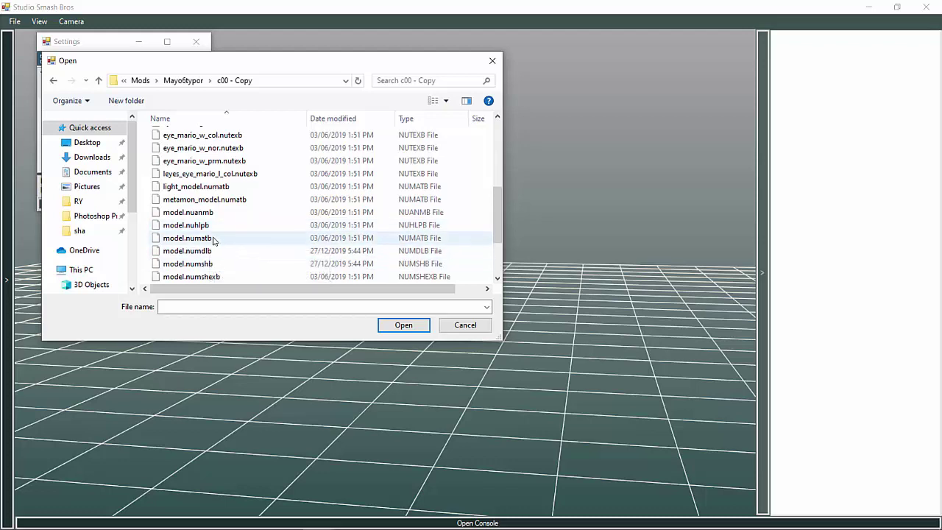
left_click(212, 240)
double_click(214, 241)
Step: Set the NUSKT FilePath to model.nusktb from the c00 - Copy folder and accept the settings
left_click(204, 94)
left_click(205, 94)
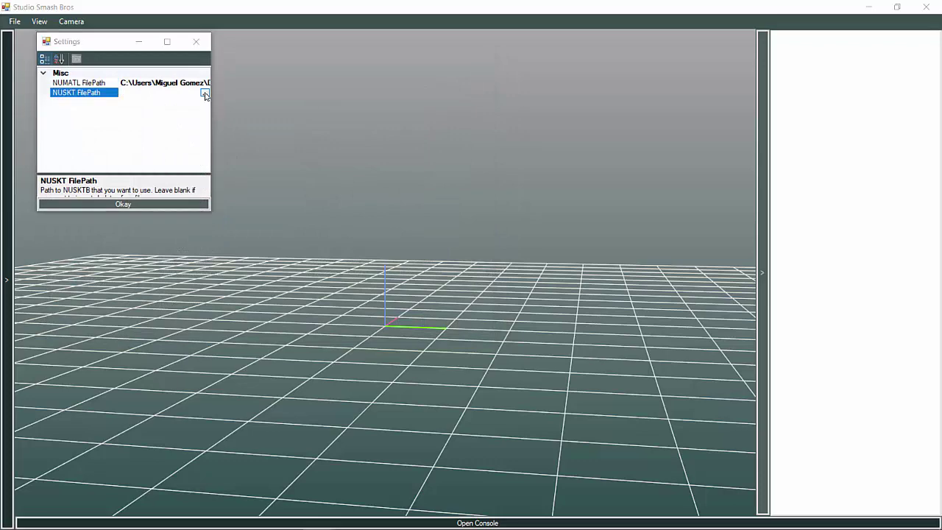
scroll(217, 250, "down", 6)
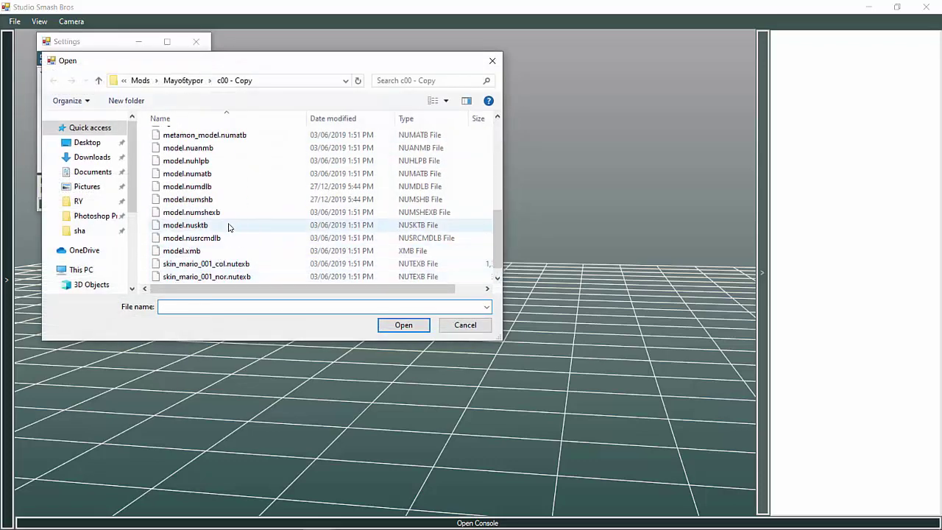
left_click(228, 227)
double_click(217, 225)
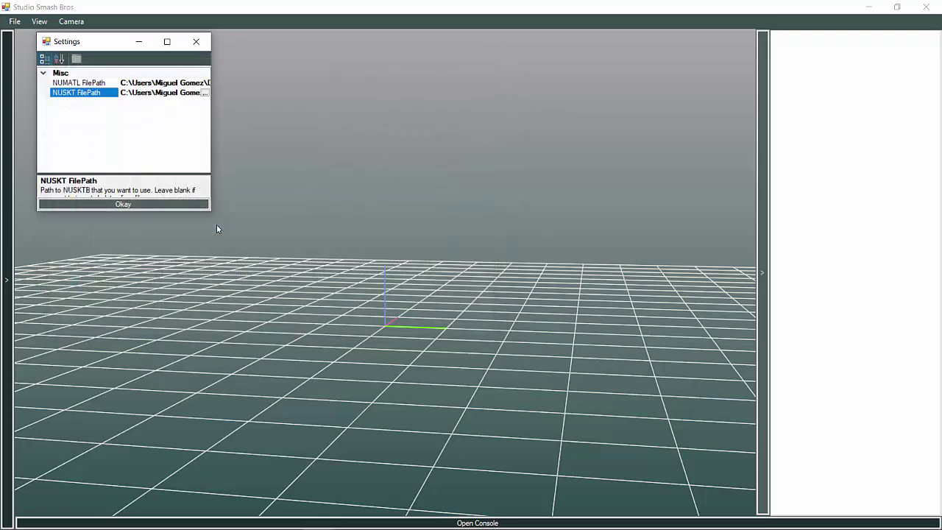
left_click(155, 204)
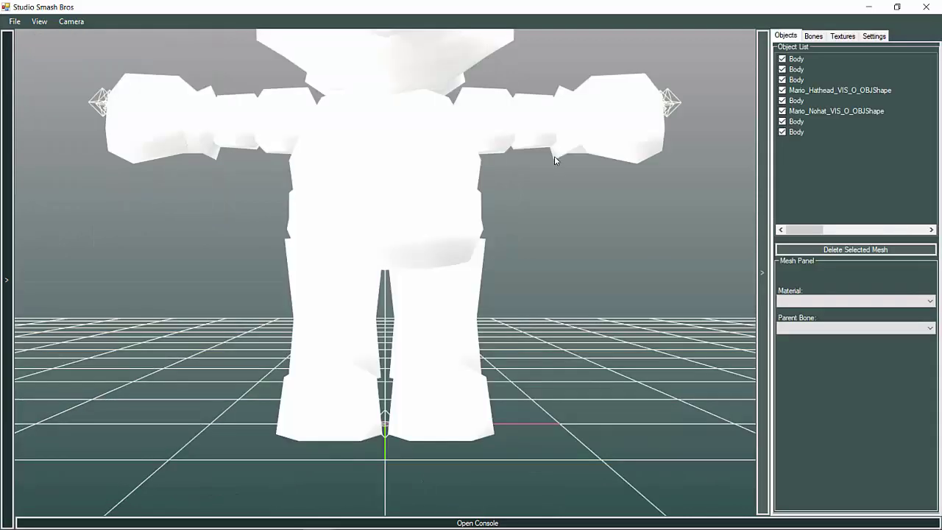
Step: Inspect the imported model from several sides and export the scene over the existing model.numdlb in c00 - Copy
scroll(557, 161, "down", 4)
left_click_drag(475, 157, 688, 141)
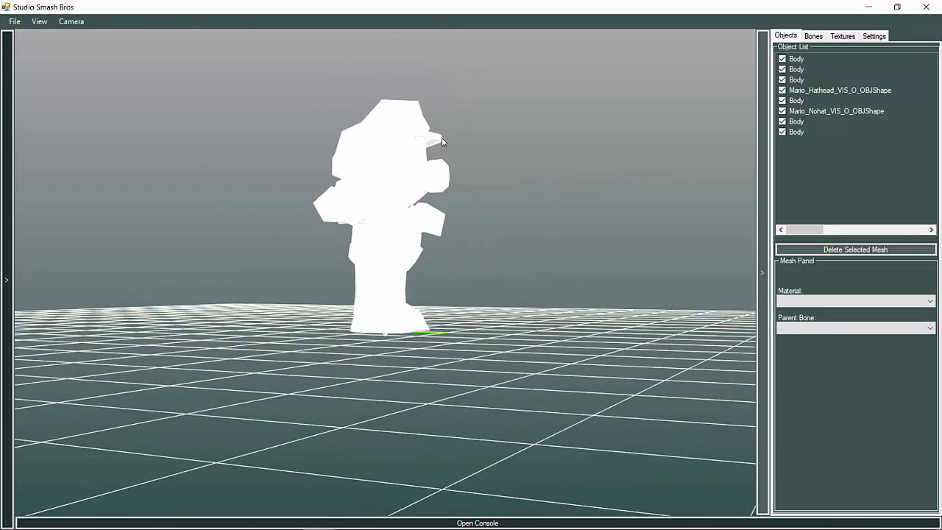
left_click_drag(440, 138, 277, 138)
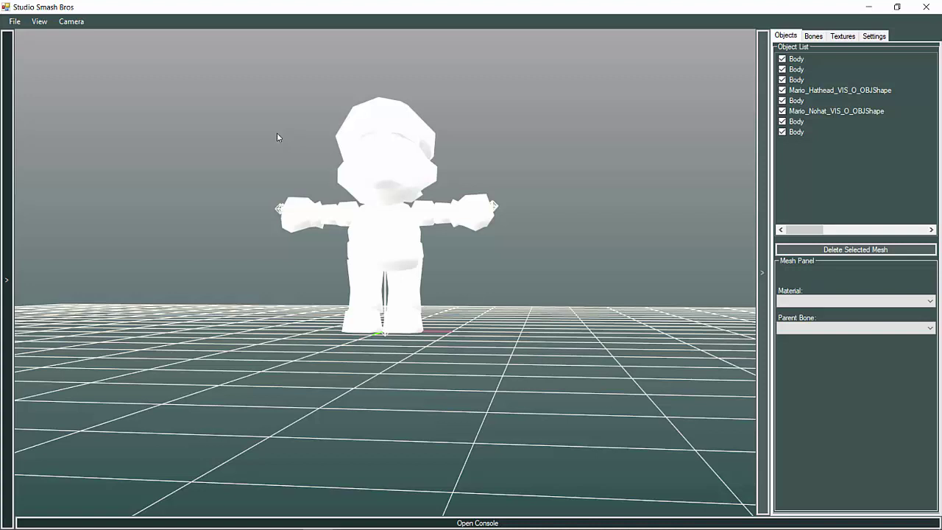
left_click_drag(318, 185, 482, 243)
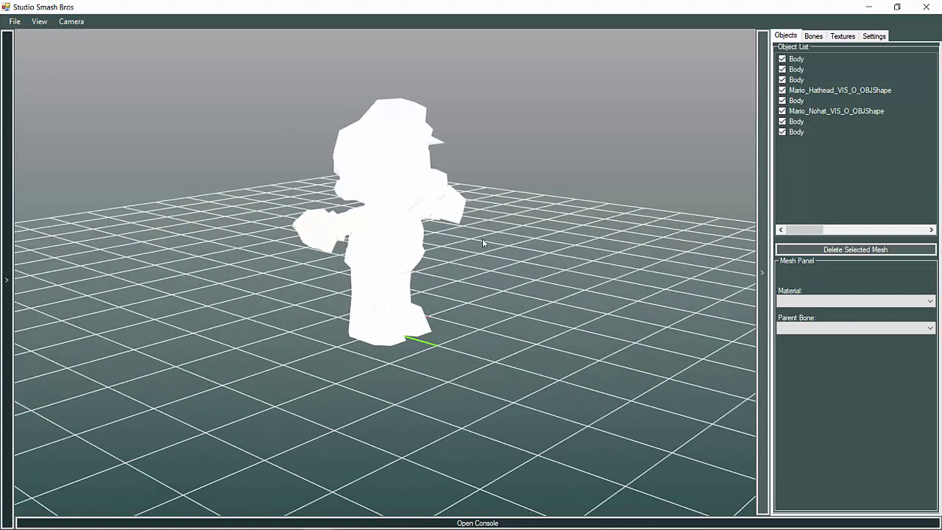
left_click(10, 27)
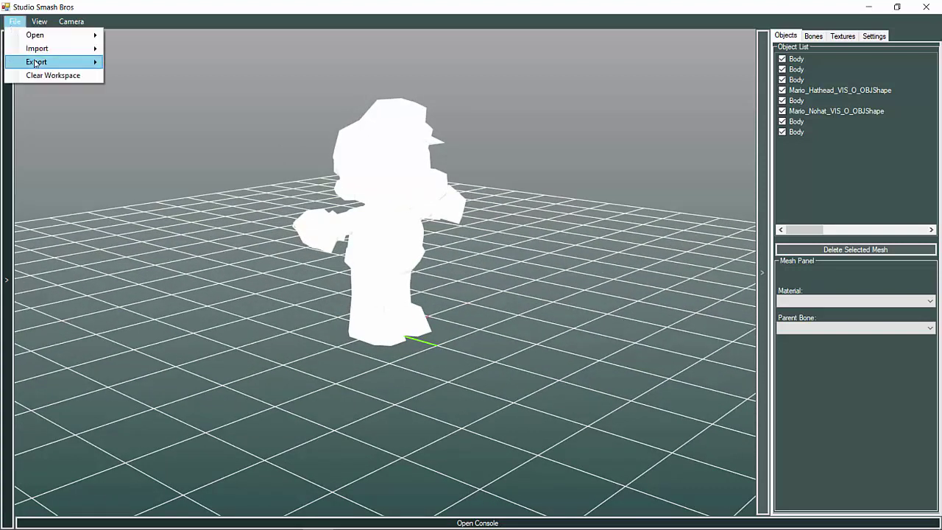
mouse_move(85, 63)
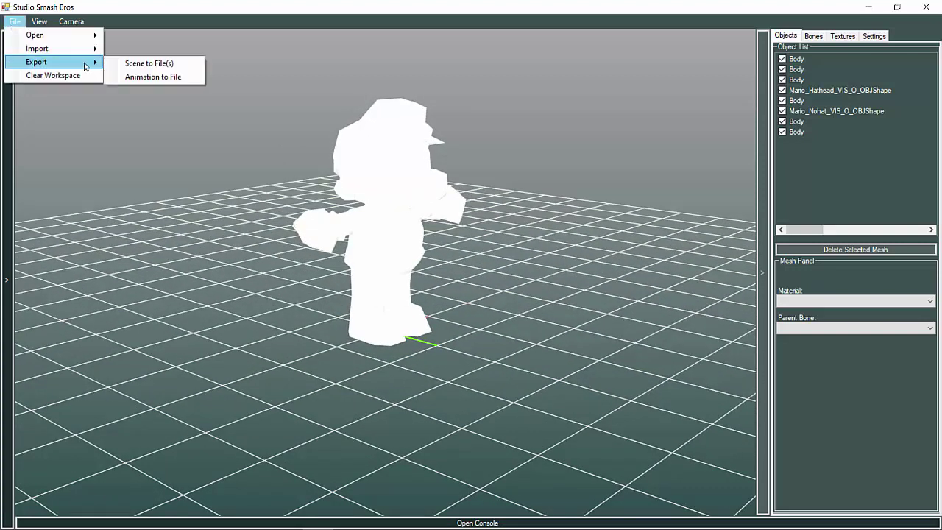
left_click(176, 65)
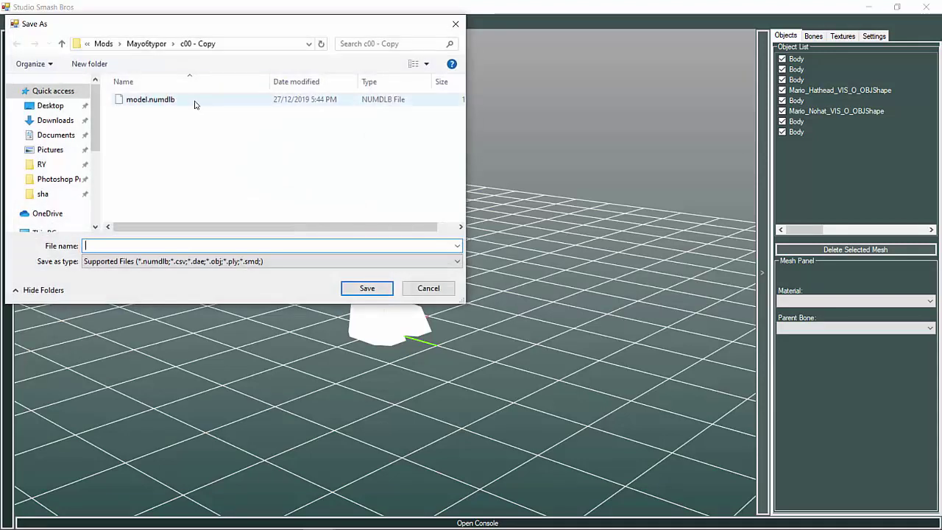
double_click(166, 100)
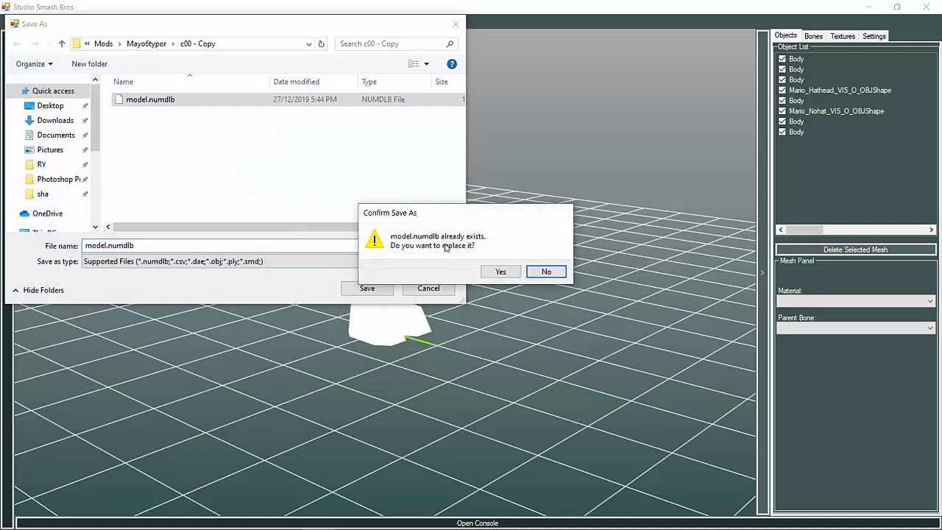
left_click(501, 272)
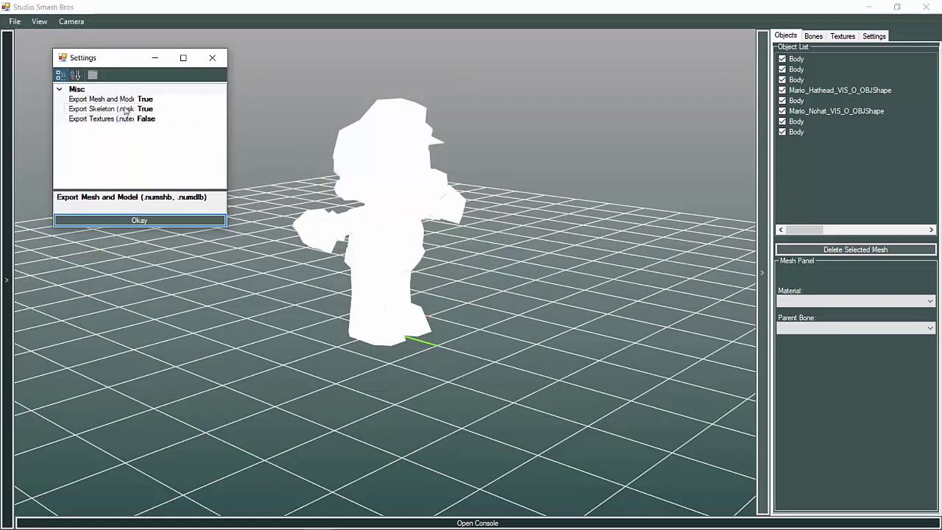
Step: Set Export Skeleton (.nusktb) to False and accept the export settings
left_click(220, 110)
left_click(220, 109)
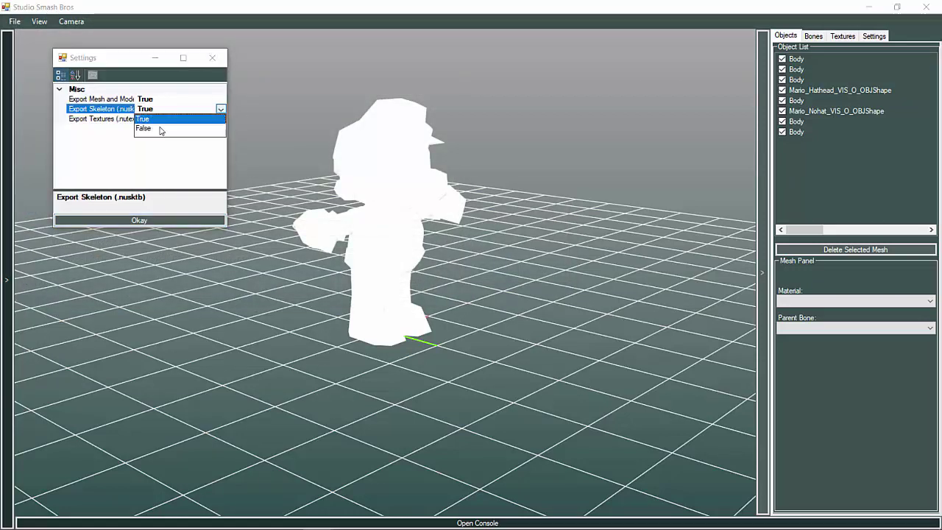
left_click(160, 129)
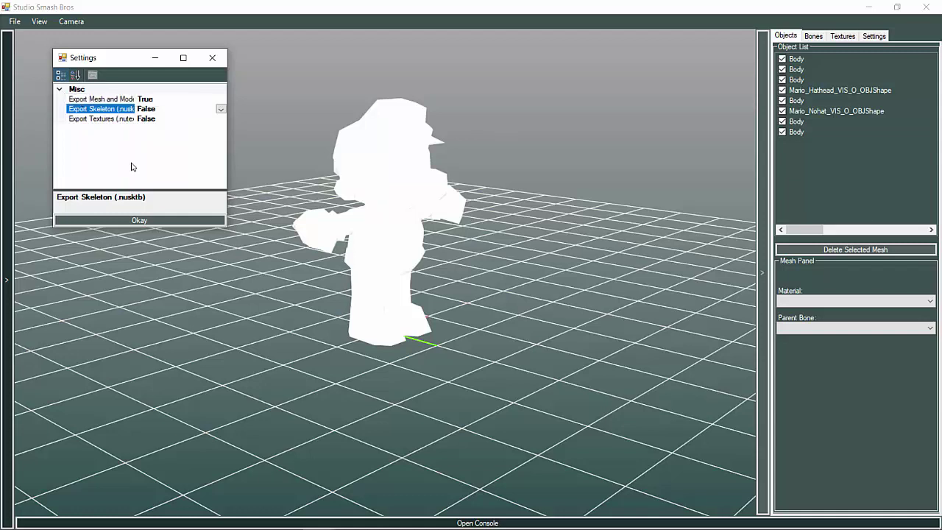
left_click(121, 222)
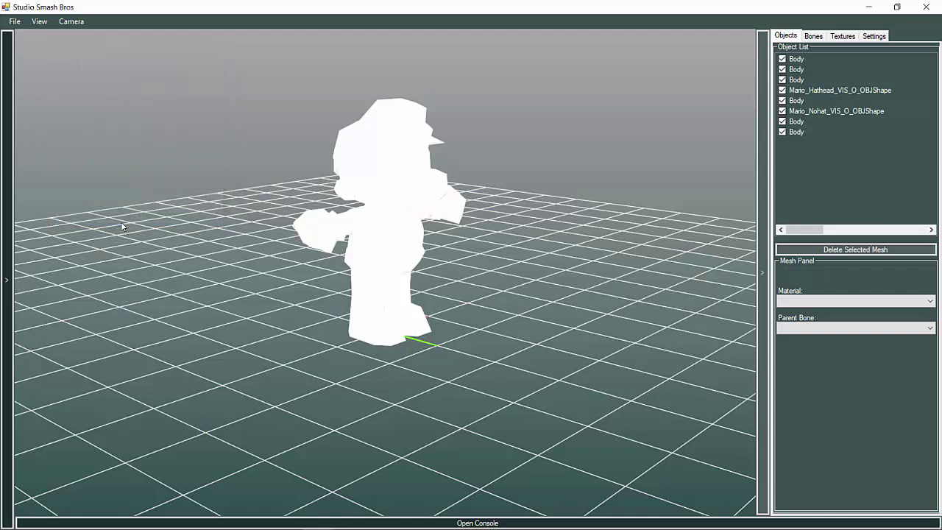
Step: Discard the current scene and open the exported model.numdlb from the c00 - Copy folder
key("ctrl+n")
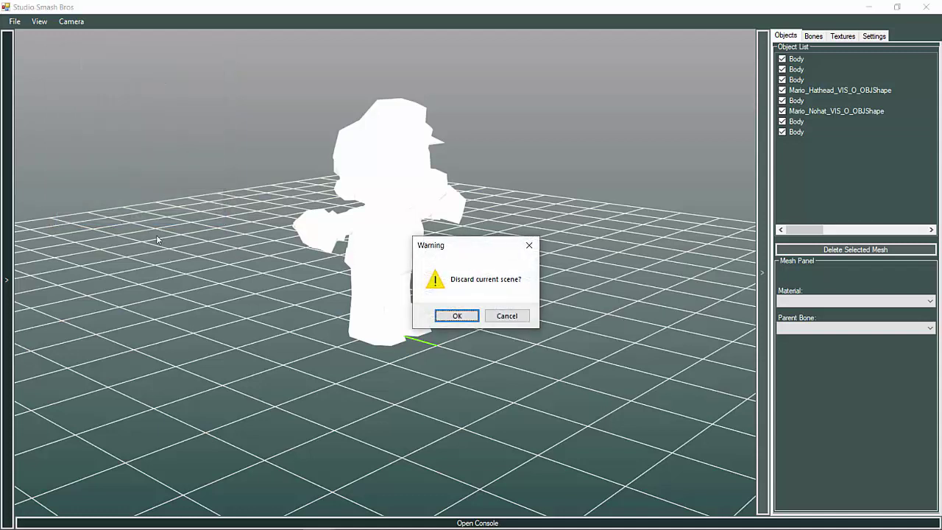
left_click(443, 314)
left_click(230, 176)
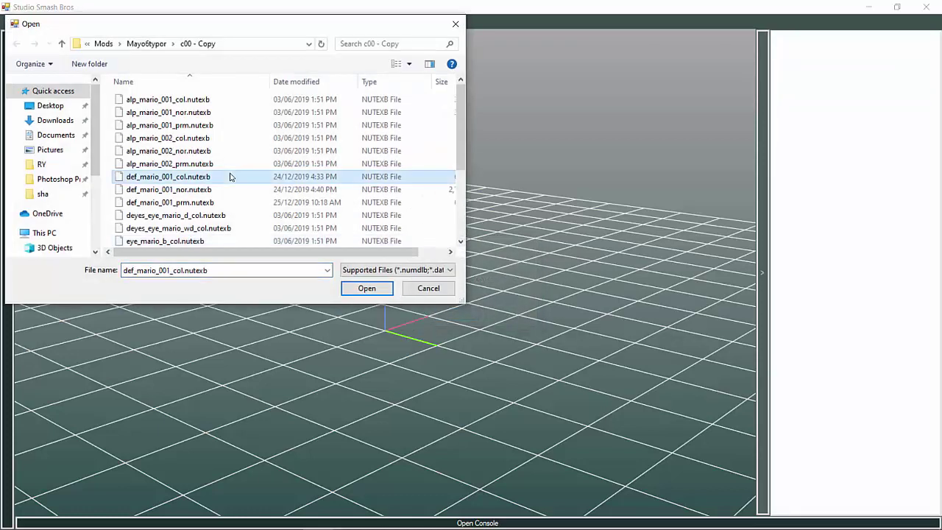
key("m")
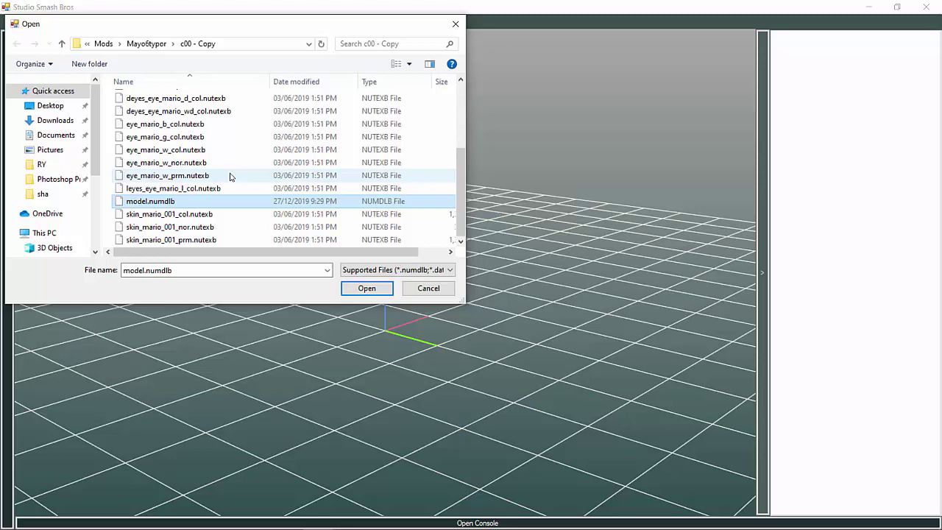
key("Return")
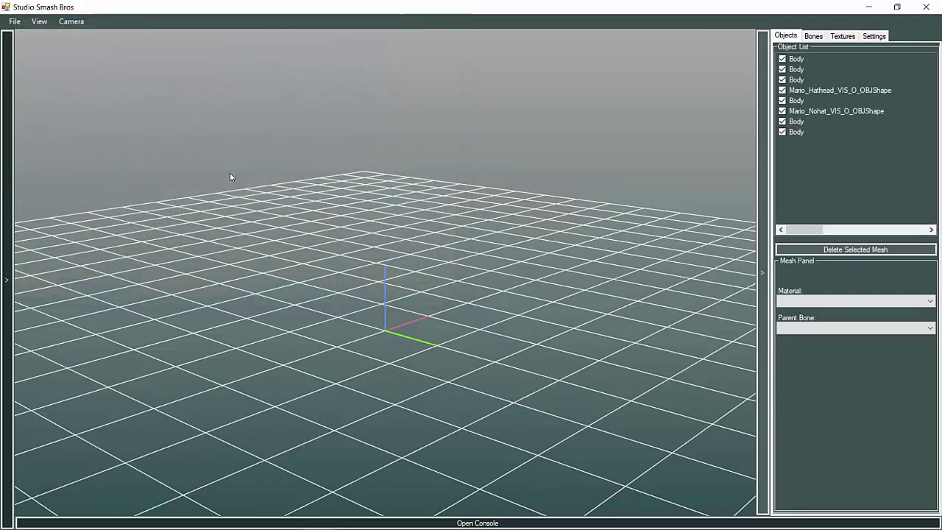
Step: Assign the phong0_sfx_0x9a011063 VTC TANGENT material to all meshes in the object list and check the model
scroll(259, 170, "down", 4)
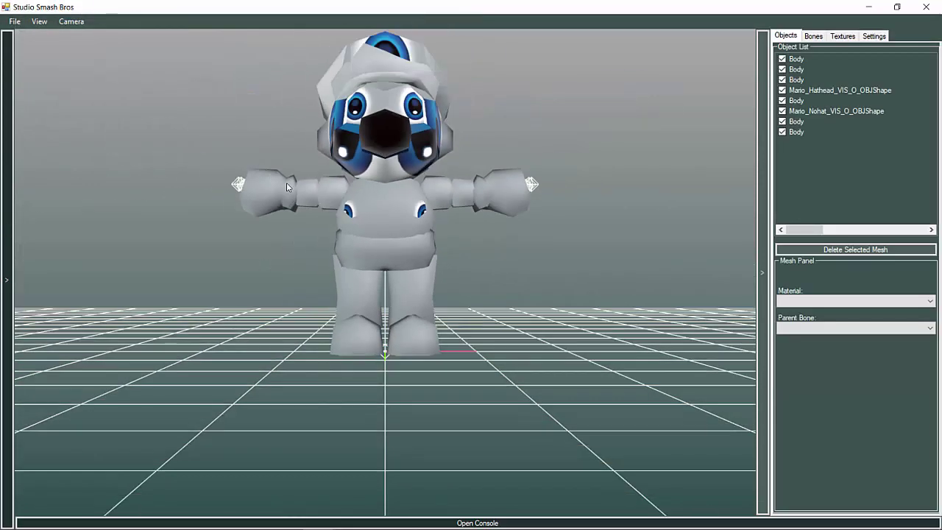
left_click_drag(332, 151, 538, 103)
scroll(622, 113, "down", 2)
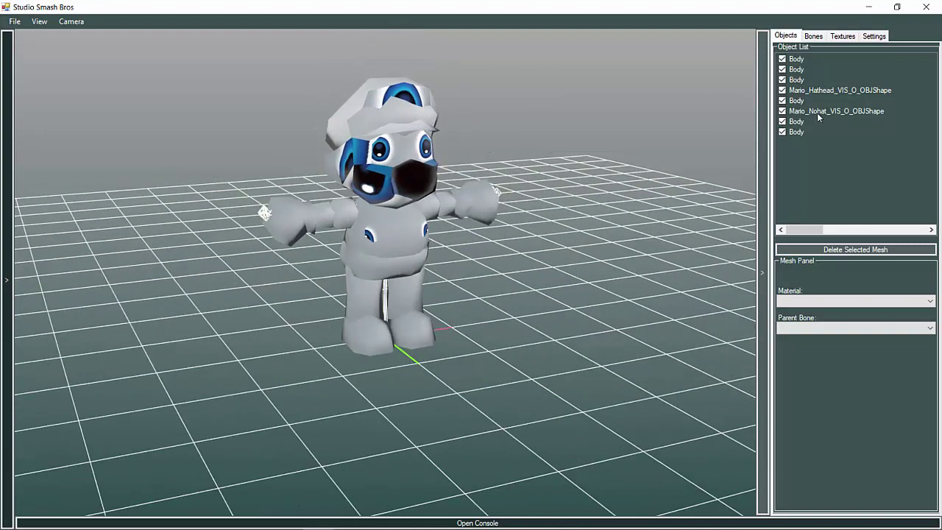
left_click(802, 133)
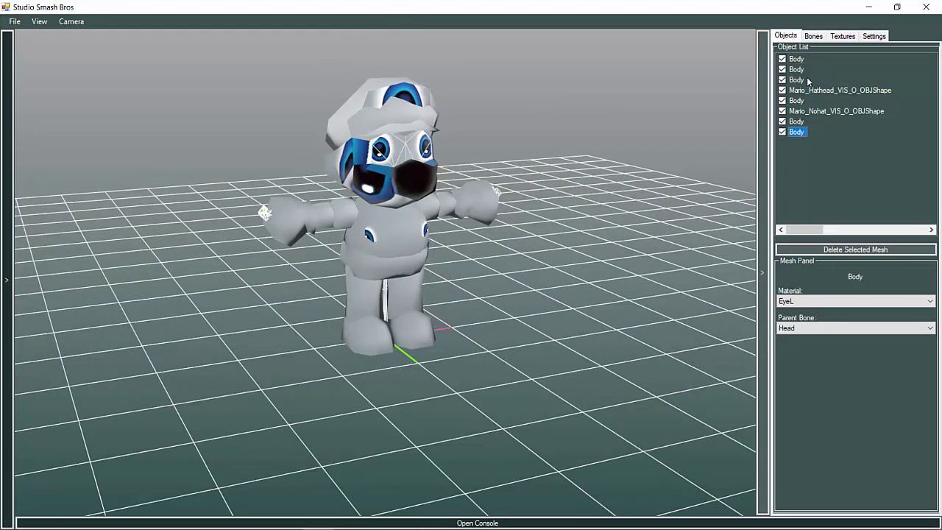
left_click(800, 62, "shift")
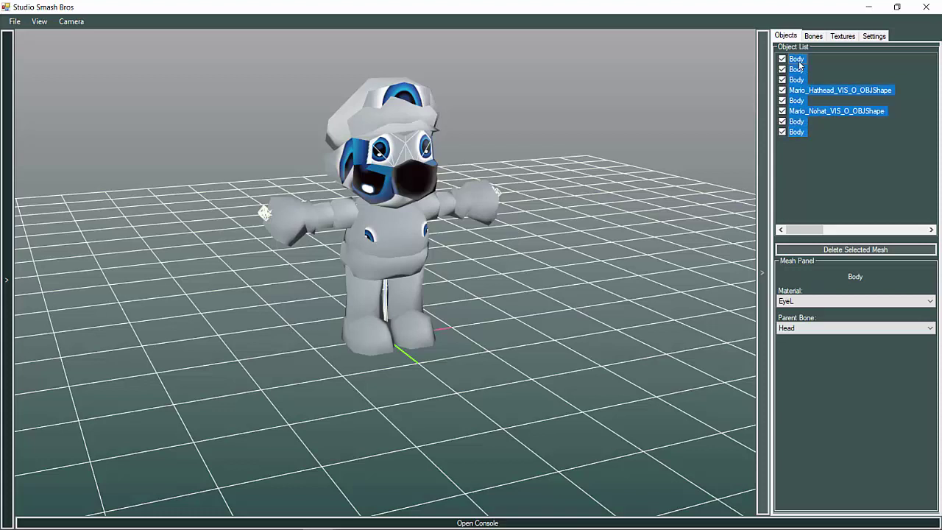
left_click(789, 302)
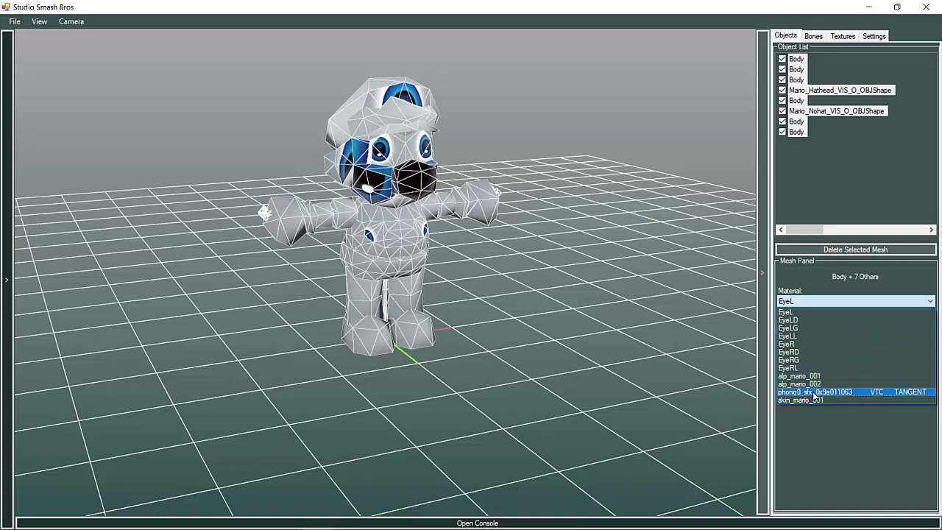
left_click(880, 392)
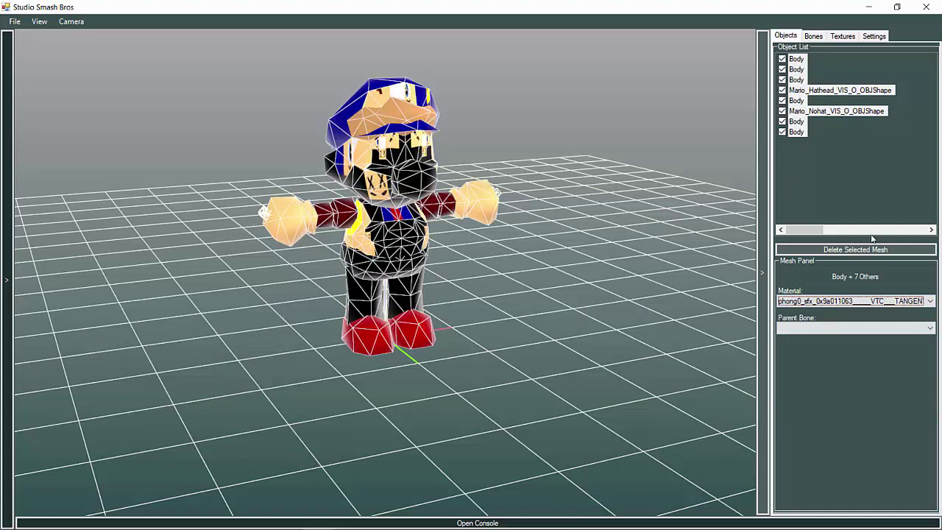
left_click(843, 186)
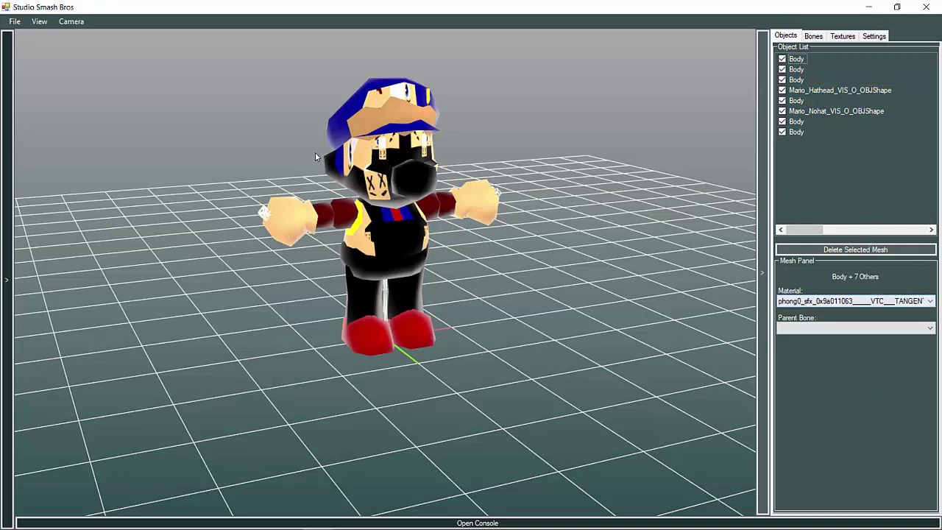
left_click_drag(347, 202, 412, 209)
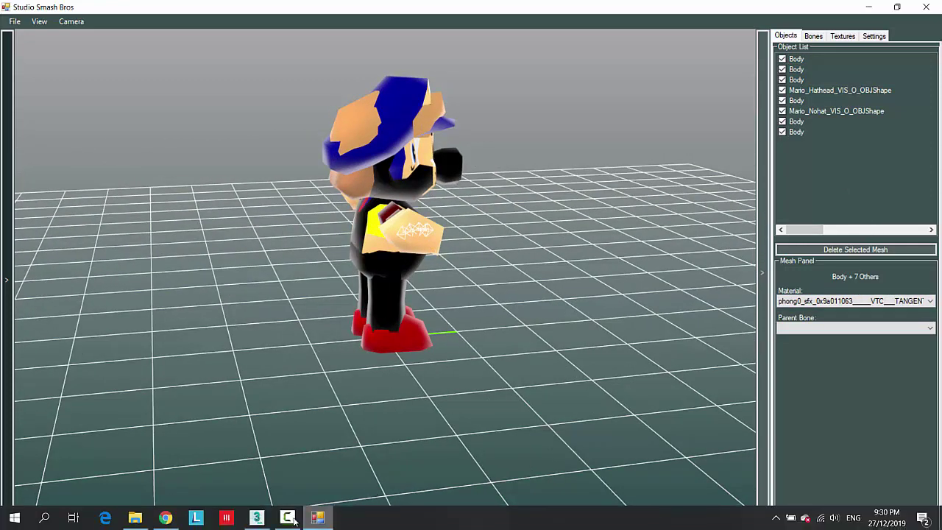
Step: Browse the Mods folder to Characters > Mario > Mario 64 > Mario (64) > images and select the seven Mario64 textures
left_click(256, 524)
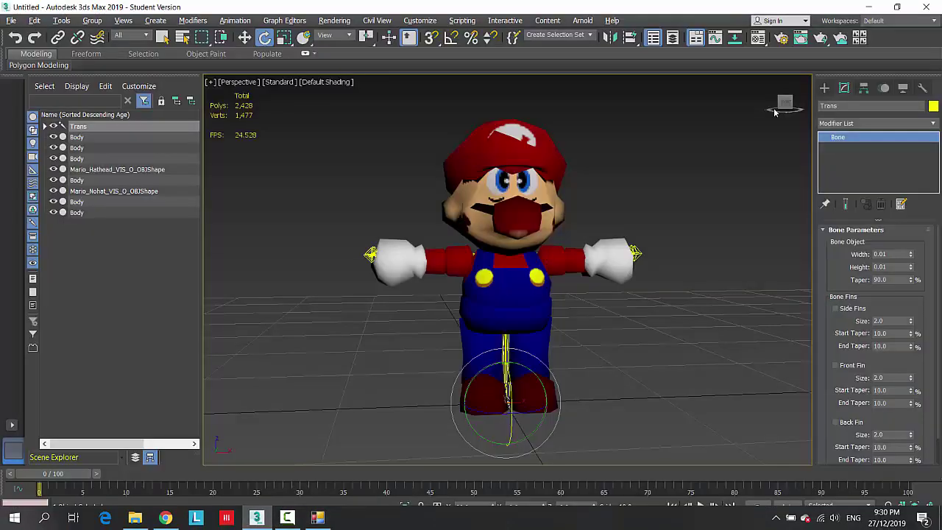
left_click(699, 182)
key("alt+Tab")
left_click(620, 234)
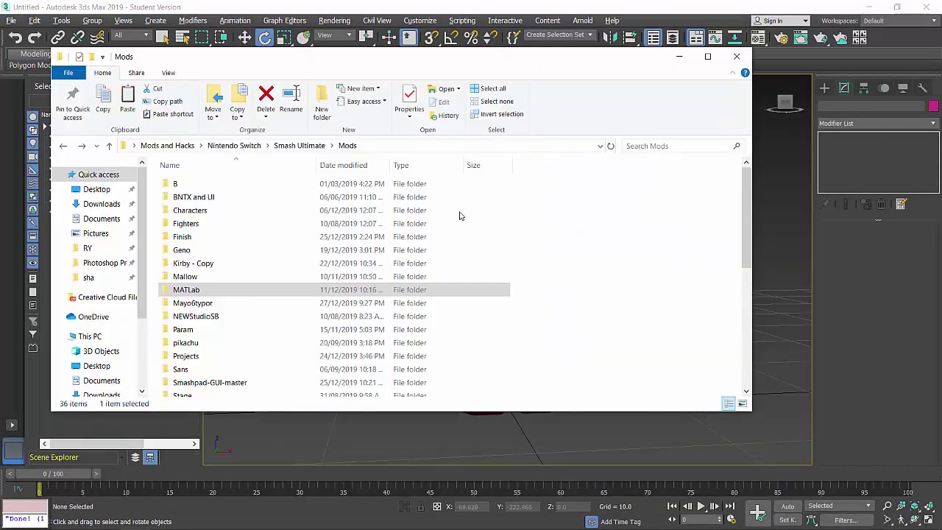
mouse_move(206, 219)
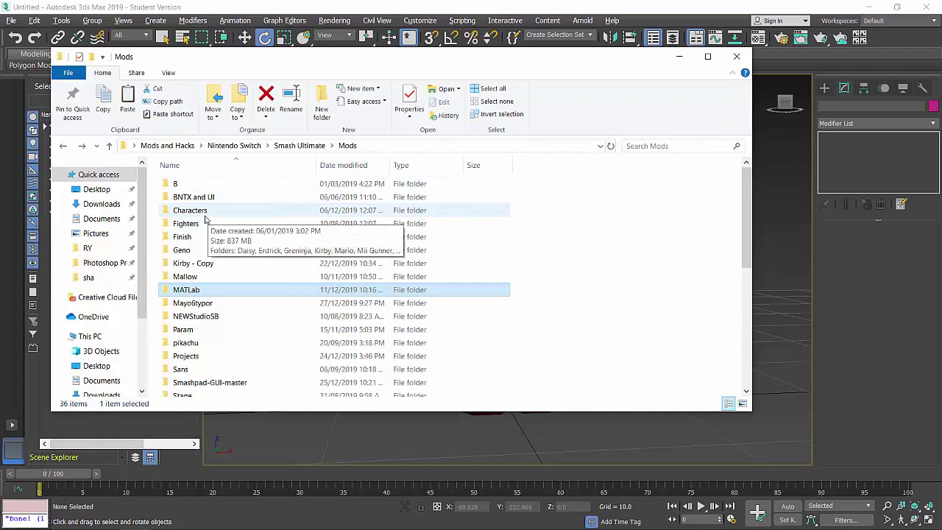
double_click(248, 209)
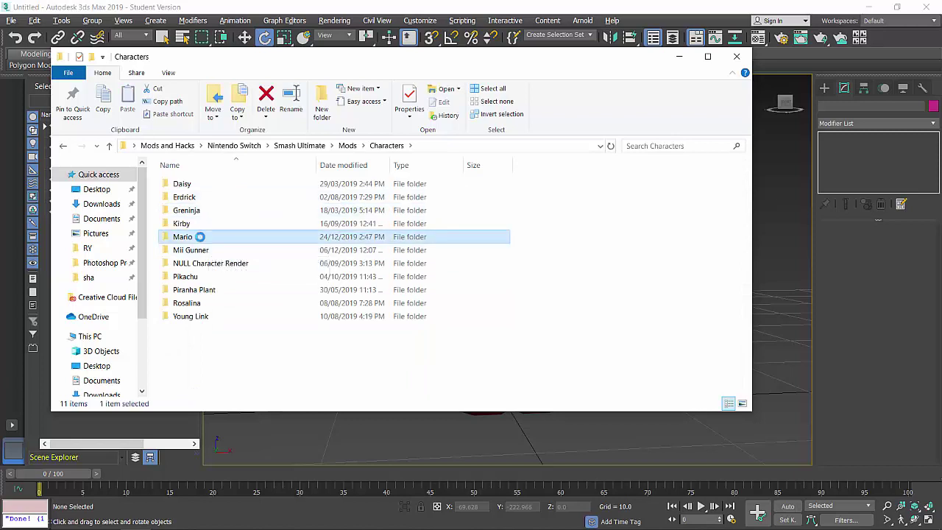
double_click(202, 239)
double_click(317, 193)
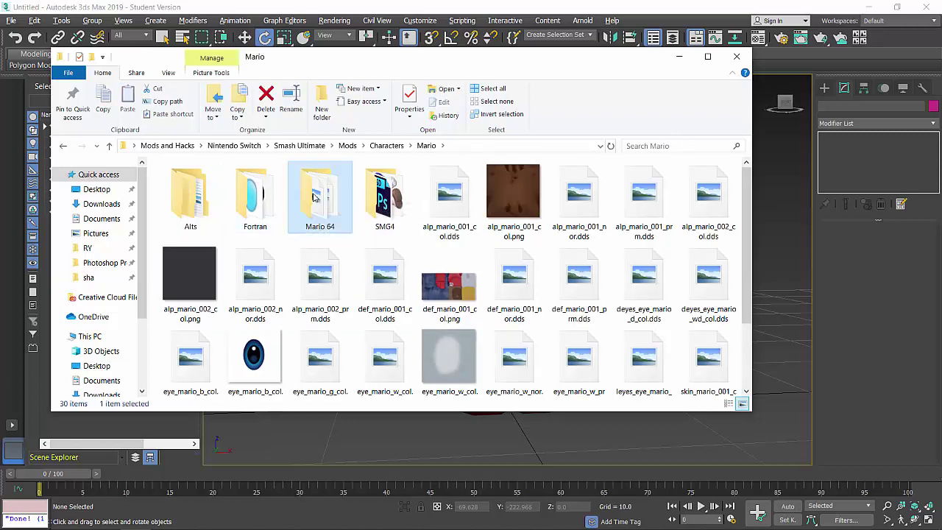
left_click(195, 211)
double_click(195, 211)
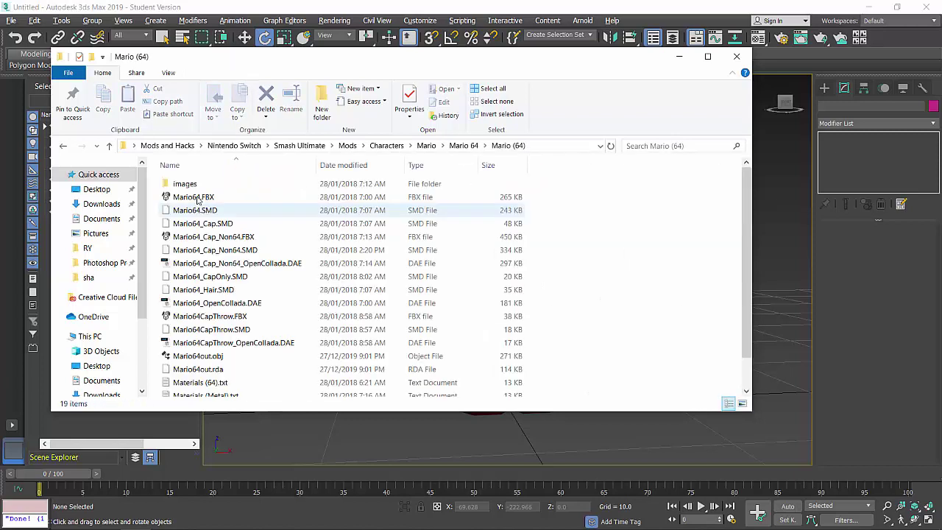
double_click(181, 185)
left_click(189, 197)
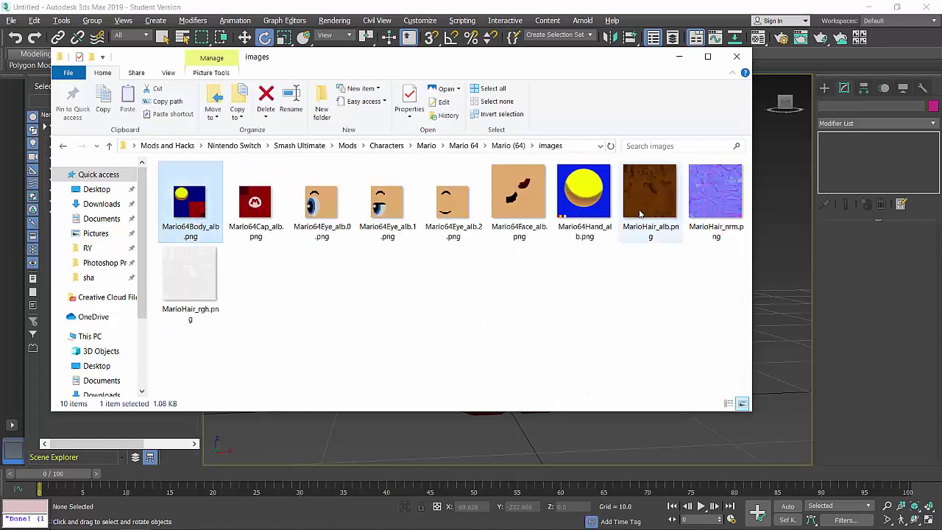
left_click(584, 197, "shift")
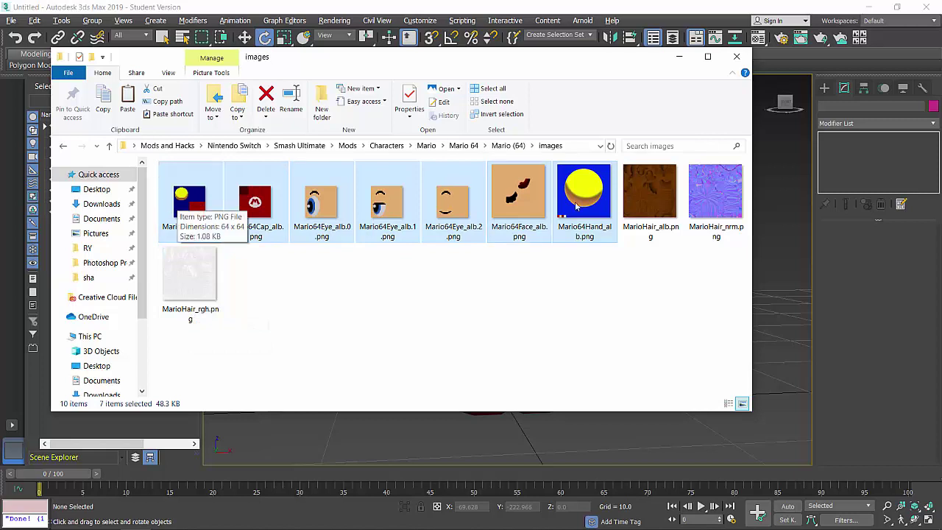
Step: Compare the def_mario_001_col.png texture in the Mario 64 folder with the one in the parent Mario folder
key("BackSpace")
key("BackSpace")
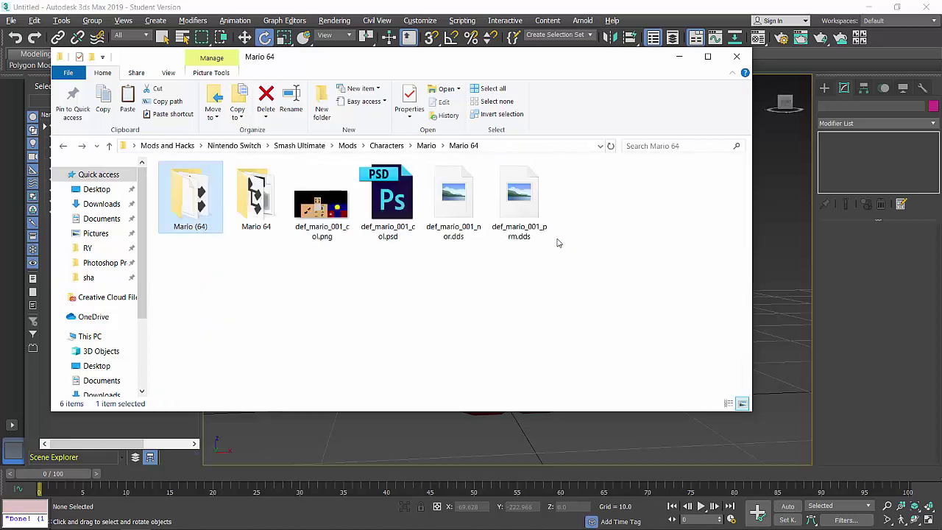
key("Right")
key("Right")
key("Right")
key("Left")
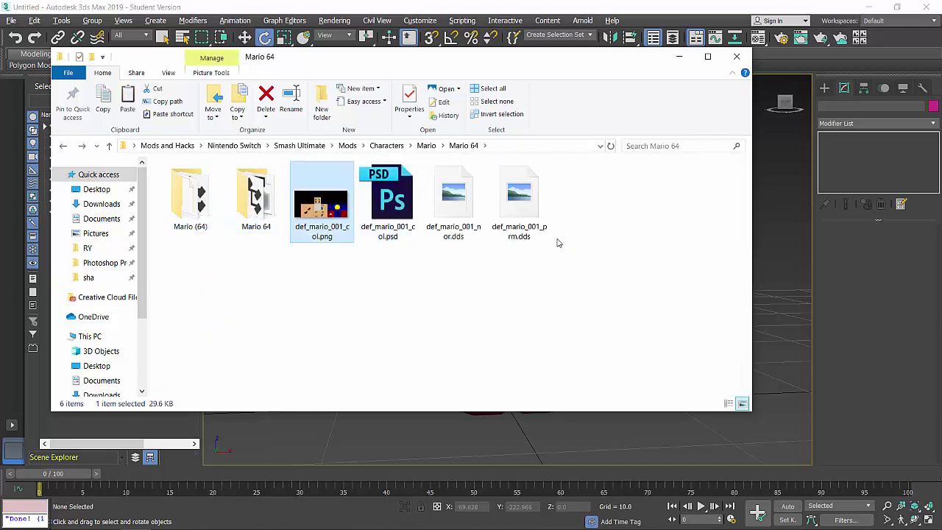
key("alt+Up")
key("Down")
key("Right")
key("Right")
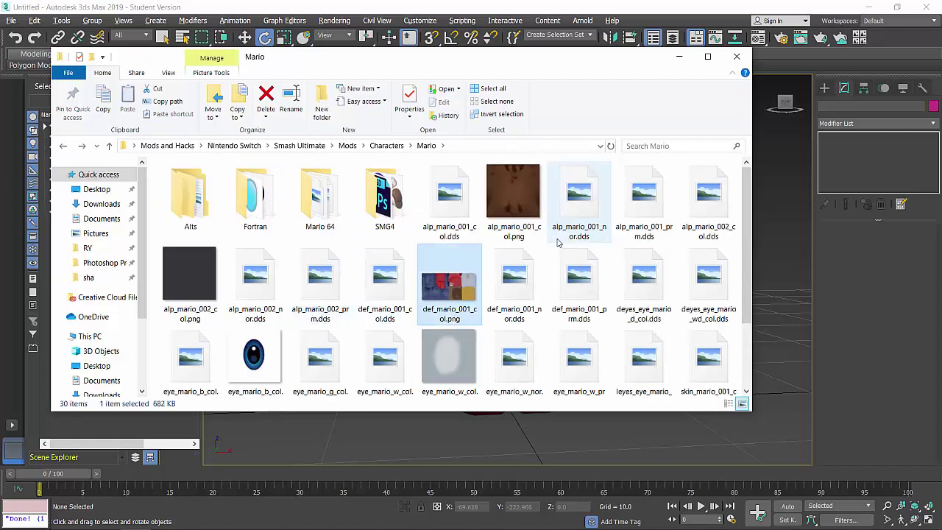
key("Right")
left_click(457, 294)
key("ctrl+c")
double_click(313, 206)
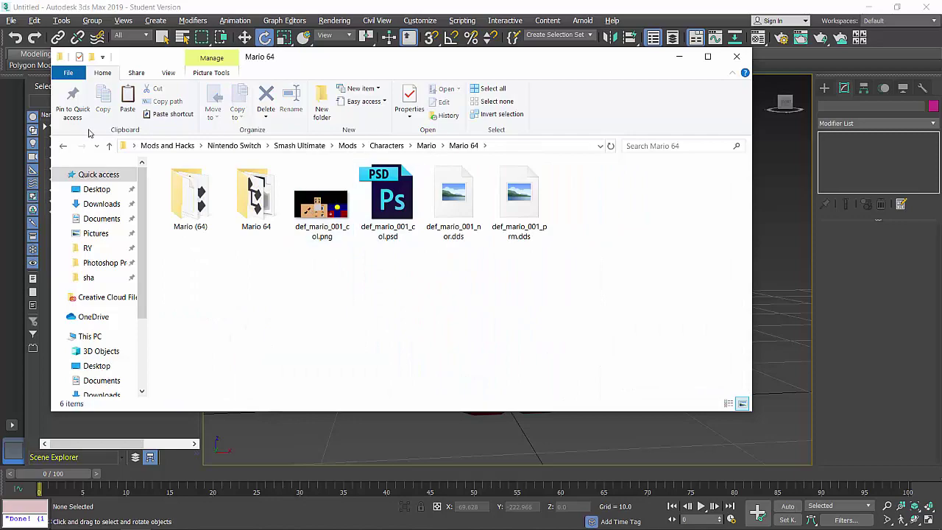
mouse_move(363, 521)
Step: Switch to Studio Smash Bros, import the a00wait2.nuanmb animation from the motion folder into the scene and watch it on the model
left_click(317, 517)
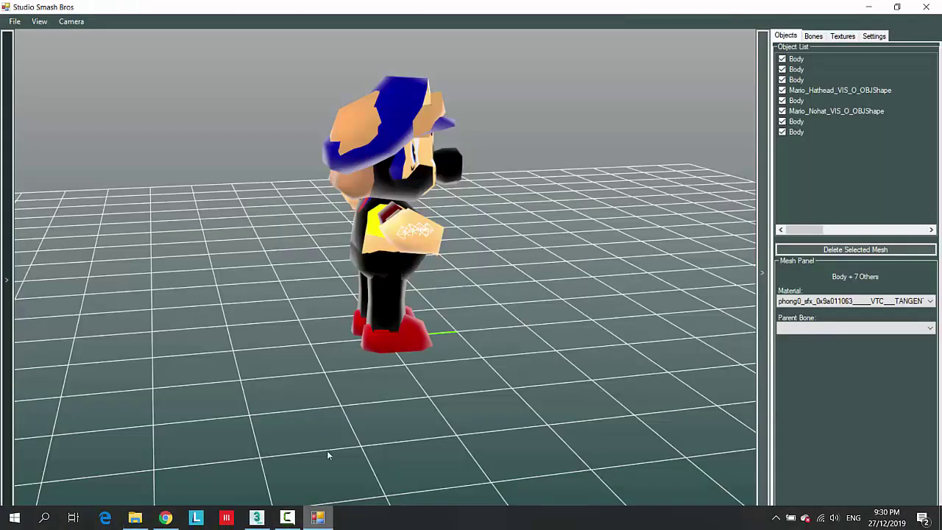
left_click_drag(169, 220, 550, 110)
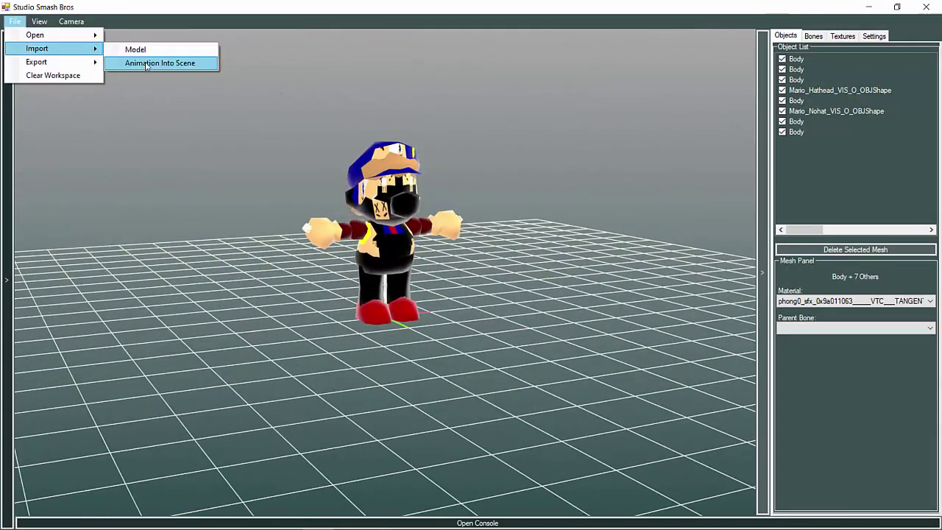
key("ctrl+o")
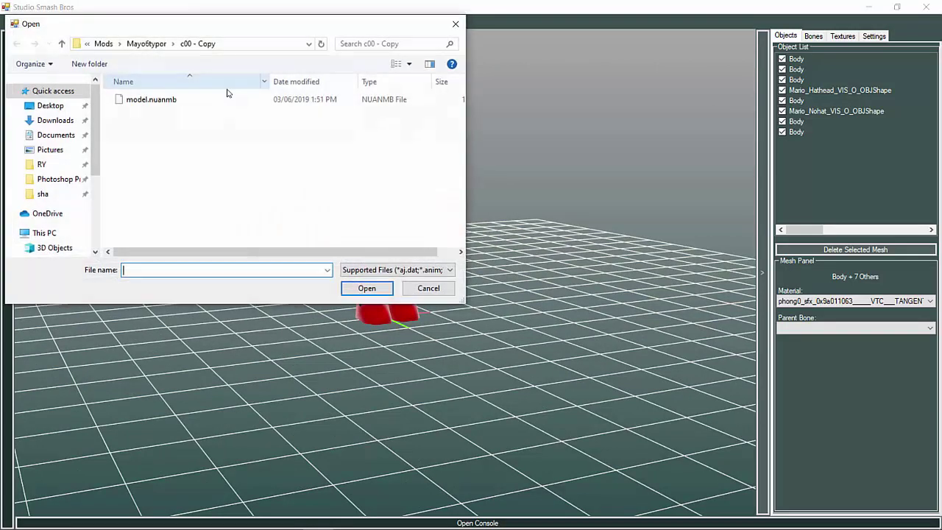
left_click(147, 44)
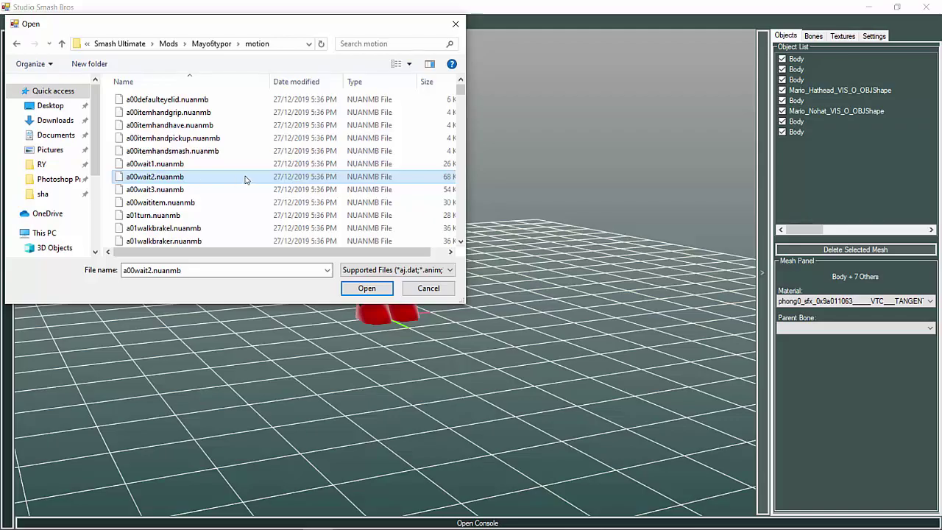
double_click(245, 180)
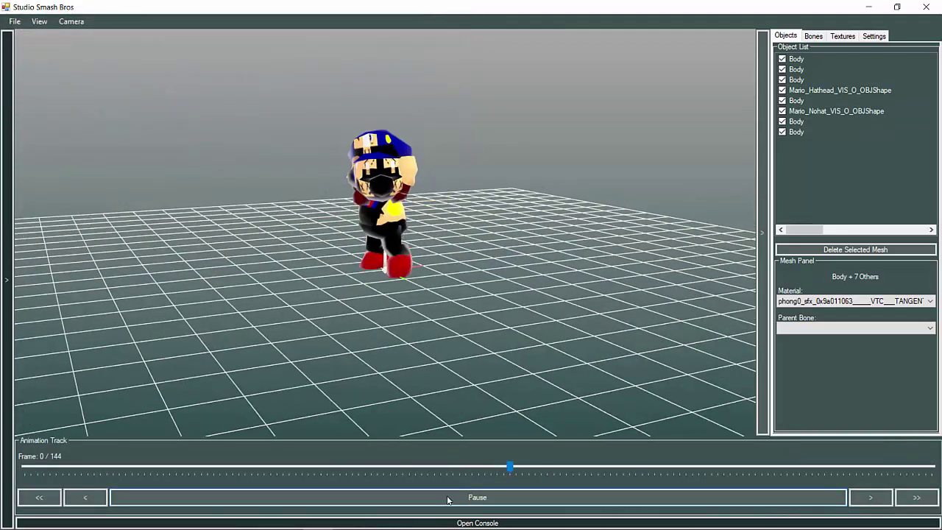
left_click_drag(377, 301, 485, 276)
scroll(618, 313, "up", 3)
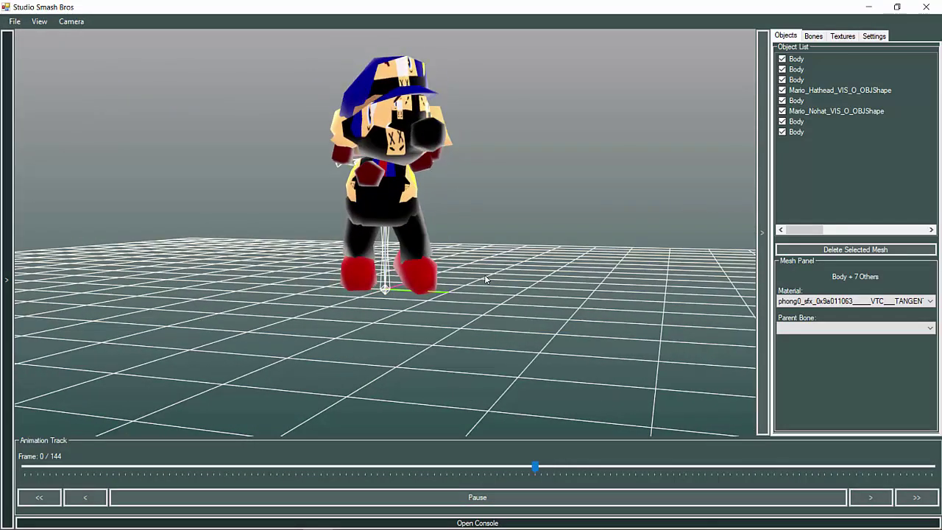
Step: Import the j01appealsr.nuanmb animation from the motion folder into the scene
left_click(15, 23)
mouse_move(36, 48)
left_click(128, 58)
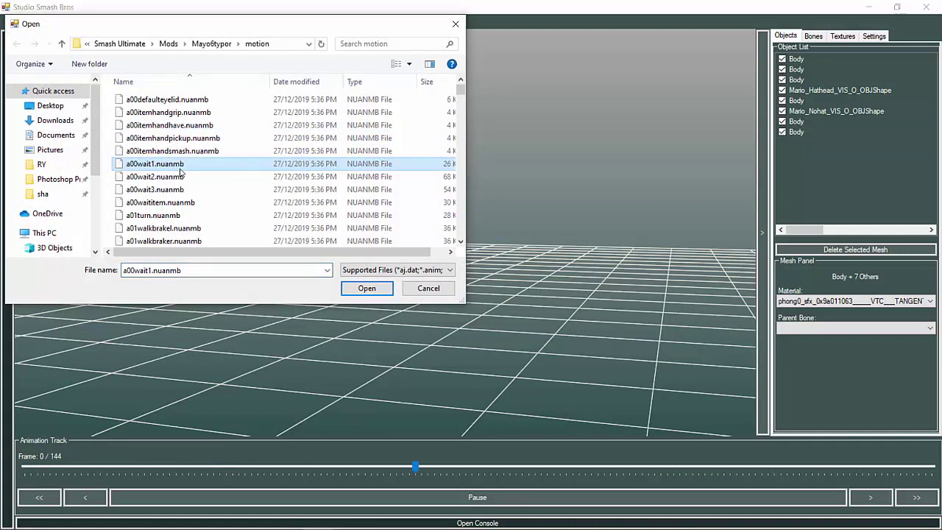
key("j")
key("Down")
key("Down")
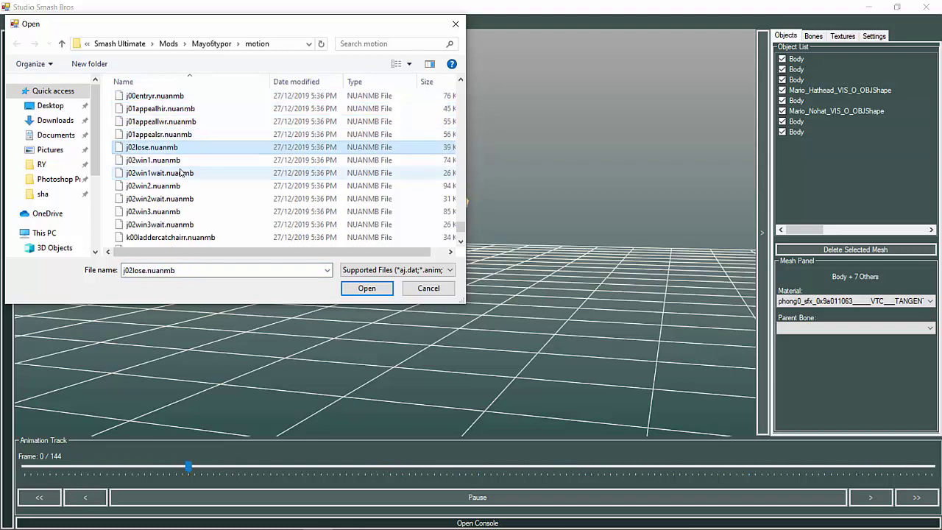
key("Up")
key("Return")
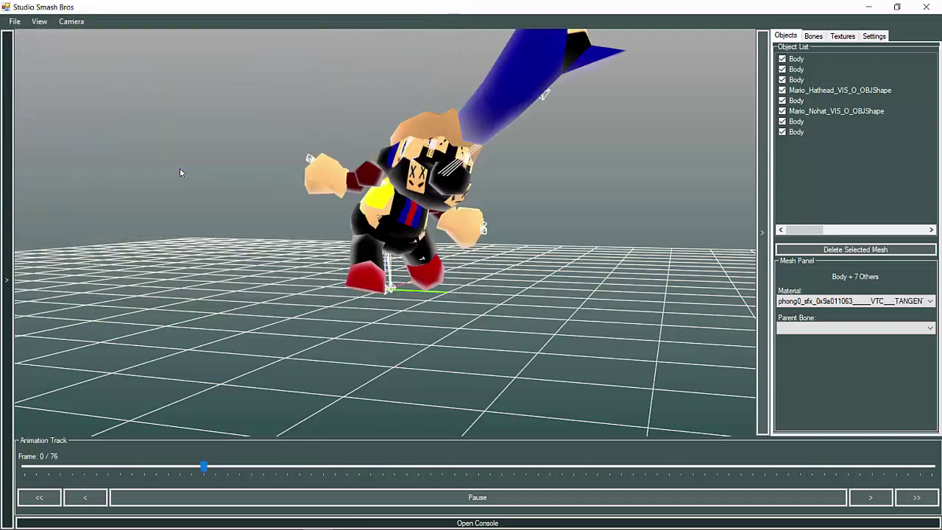
Step: Pause the taunt animation and examine the cap and head while toggling the visibility of Mario_Nohat and the Body mesh above it
left_click(266, 504)
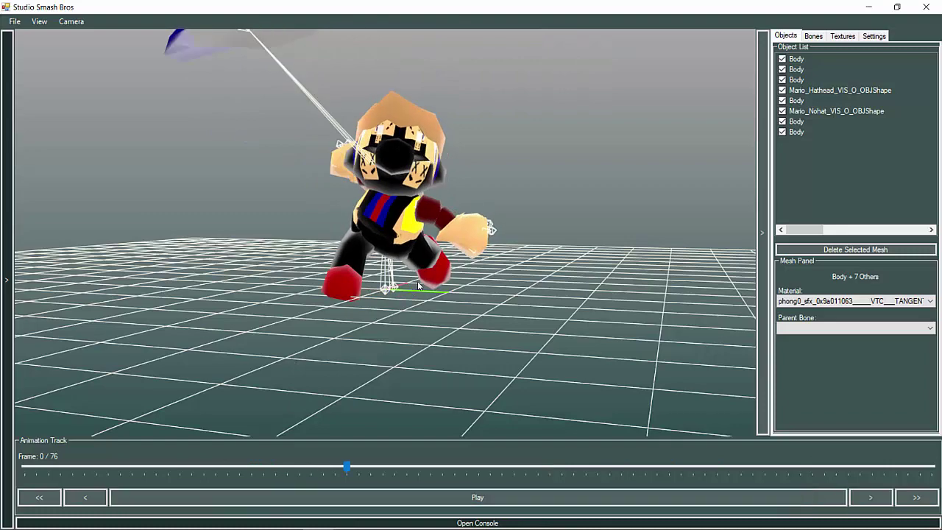
left_click_drag(418, 282, 551, 312)
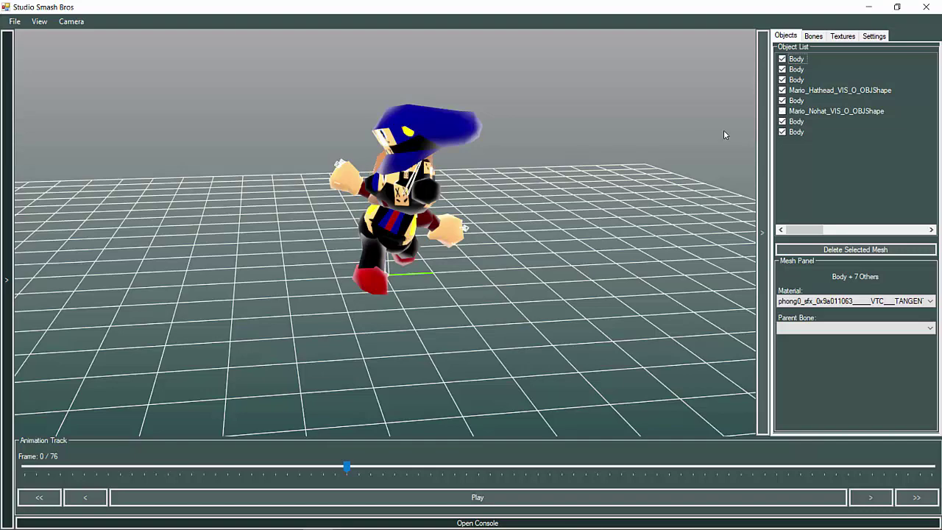
left_click_drag(723, 130, 276, 122)
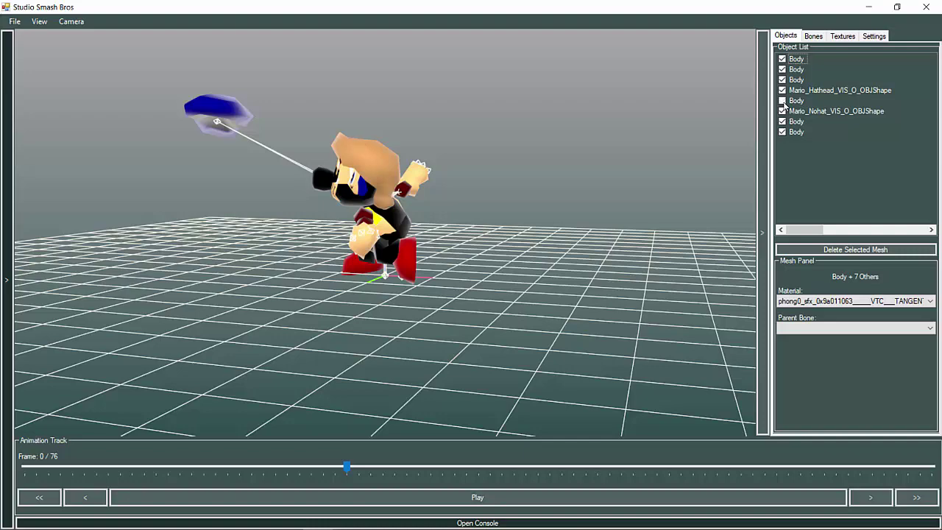
left_click_drag(263, 215, 796, 141)
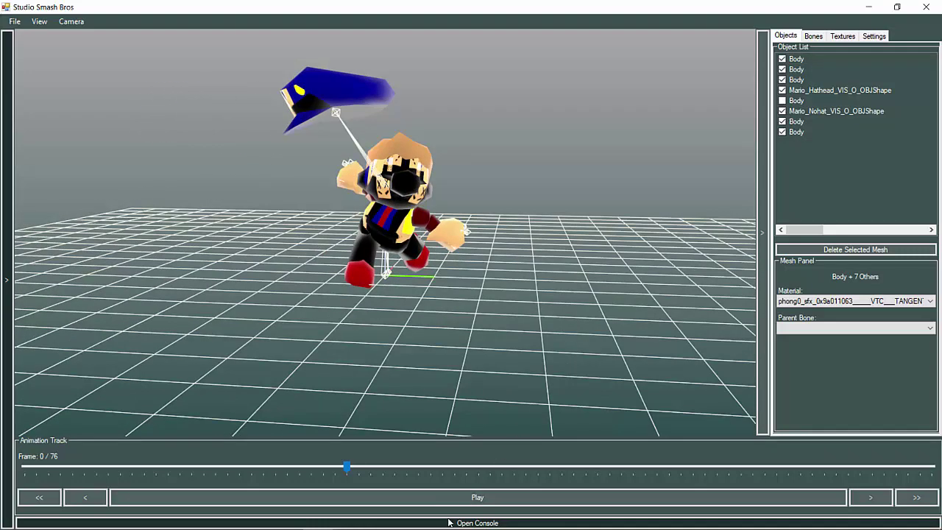
Step: Resume the taunt animation, show all meshes and examine the cap's movement from several angles
left_click(427, 496)
left_click(427, 496)
left_click_drag(446, 353, 600, 262)
scroll(454, 116, "up", 3)
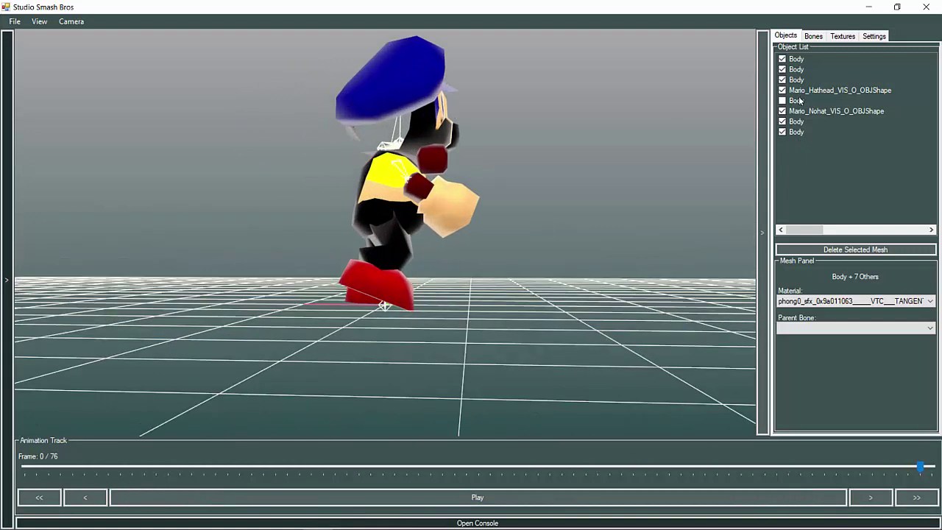
left_click(478, 496)
left_click_drag(623, 243, 230, 276)
scroll(225, 275, "down", 3)
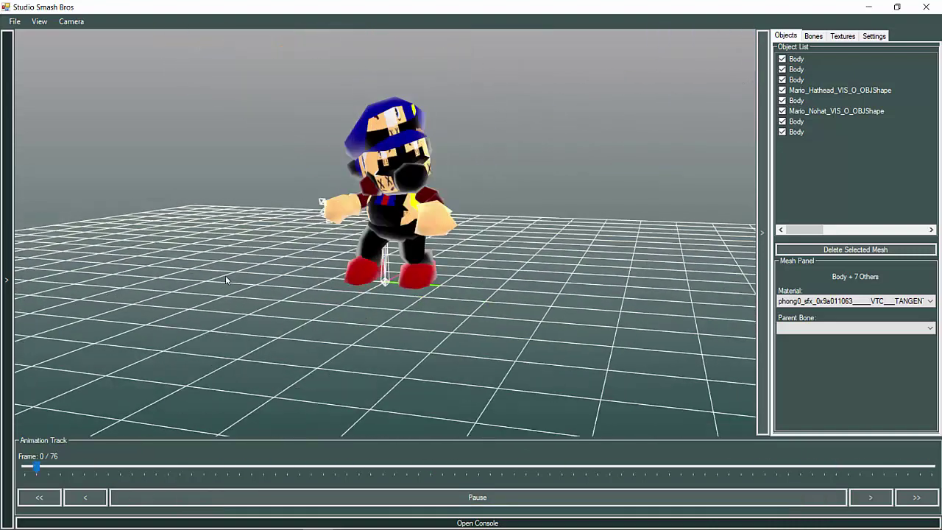
scroll(226, 280, "down", 3)
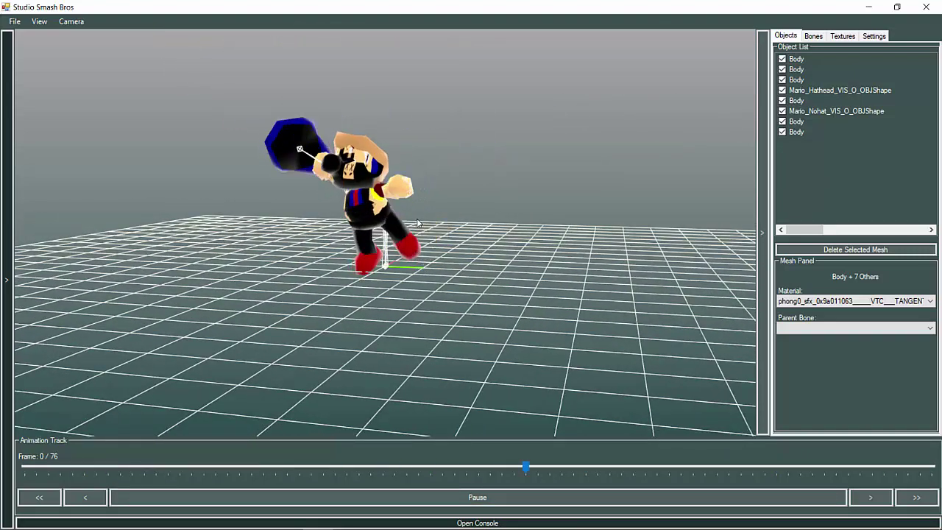
Step: Discard the current scene and open model.numdlb from the c00 folder
left_click(922, 9)
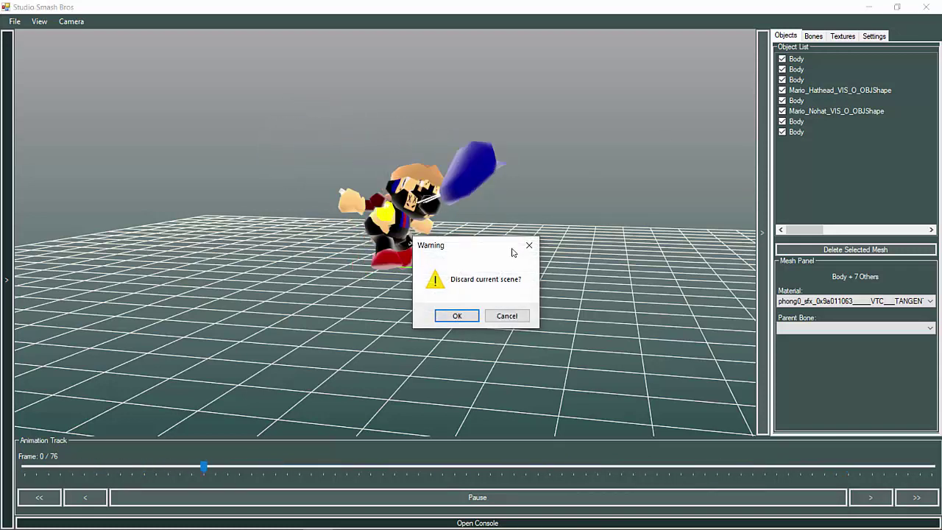
left_click(504, 318)
key("alt+F4")
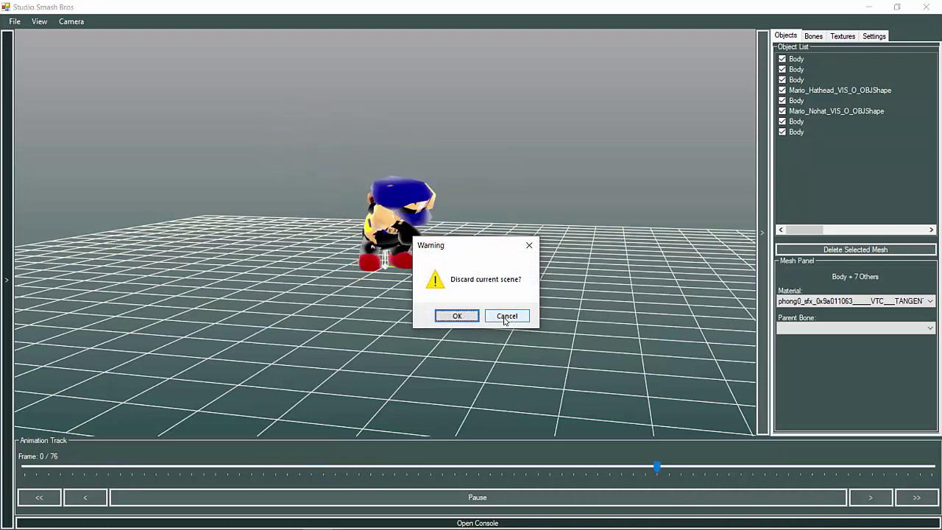
key("Return")
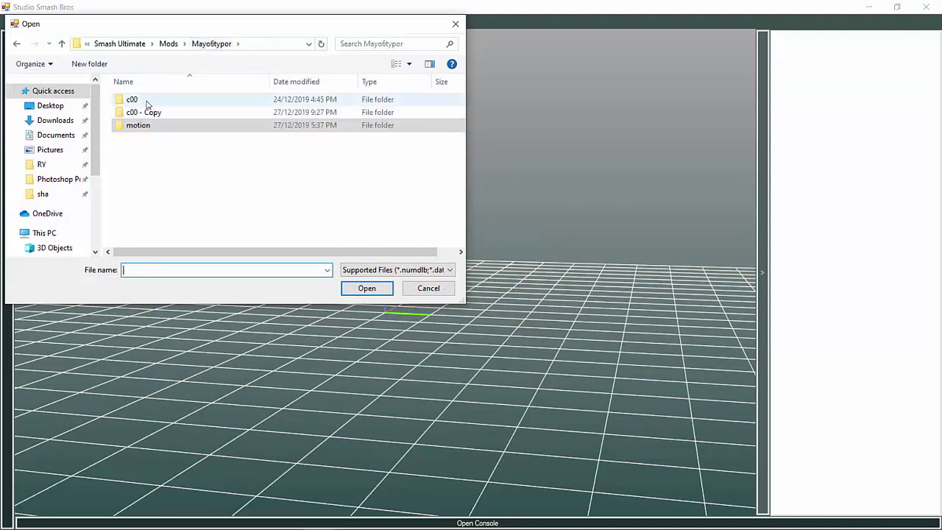
double_click(147, 105)
scroll(173, 208, "down", 3)
left_click(174, 207)
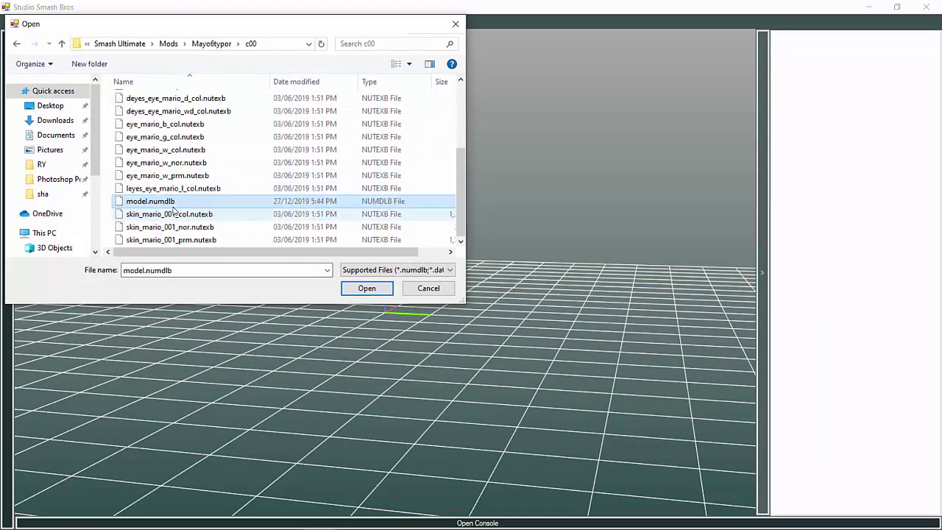
double_click(172, 206)
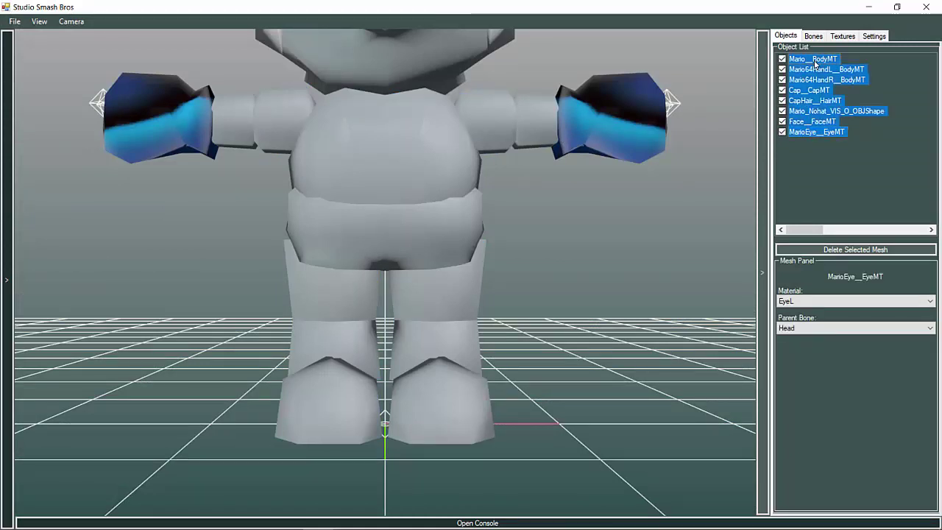
Step: Assign the phong0_sfx_0x9a011063 VTC TANGENT material to all eight meshes and view the whole model
left_click(839, 302)
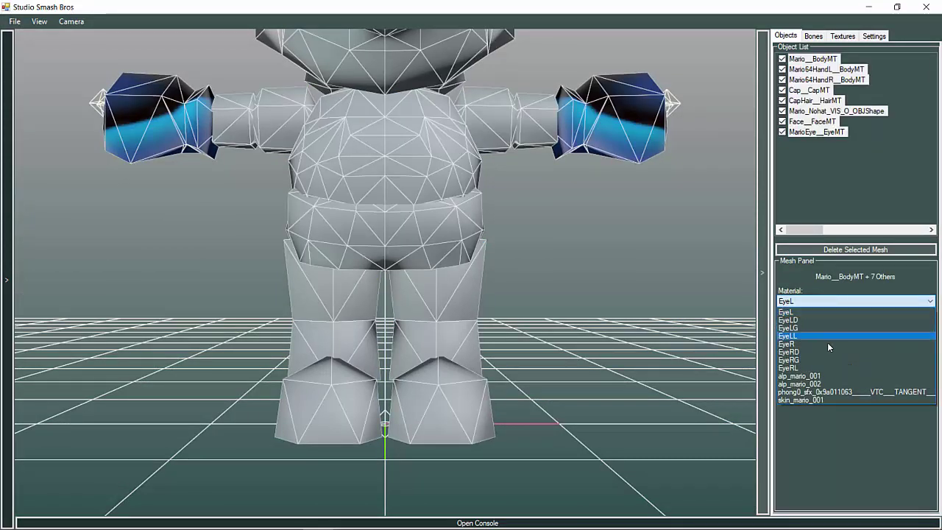
left_click(823, 392)
left_click(826, 206)
scroll(514, 226, "down", 4)
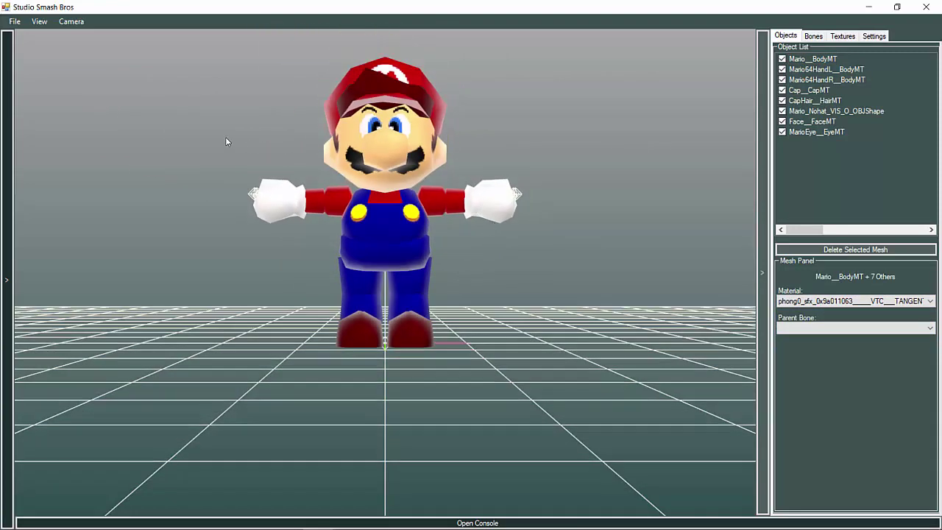
Step: Import the animation j01appealsr.nuanmb from the motion folder onto the Mario model
left_click_drag(225, 140, 506, 178)
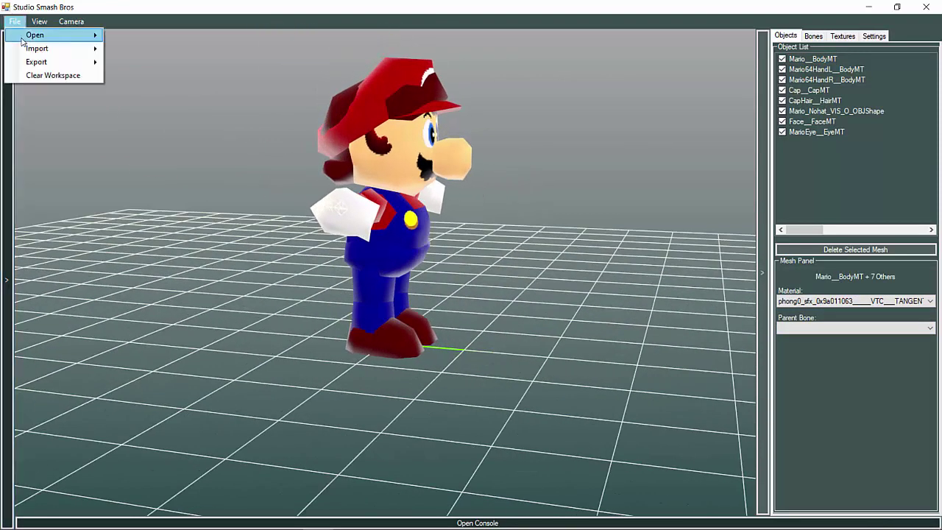
left_click(165, 65)
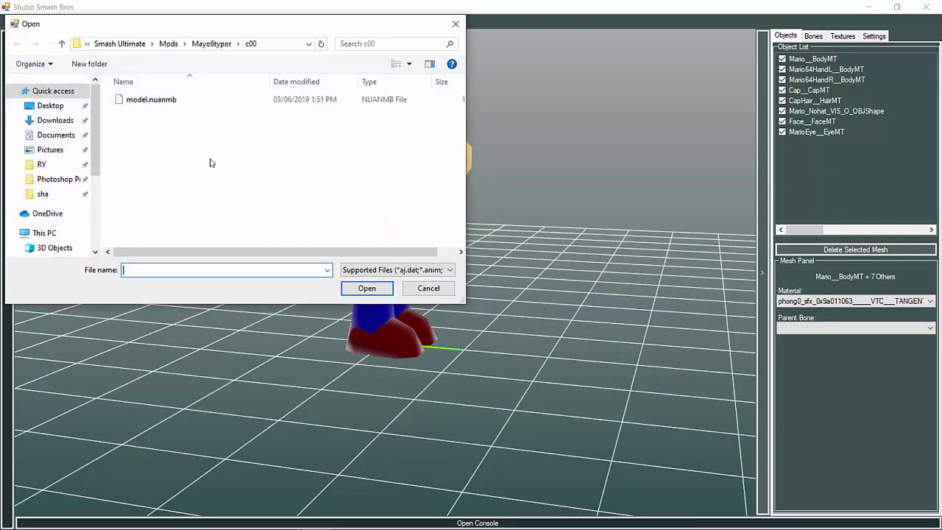
left_click(207, 43)
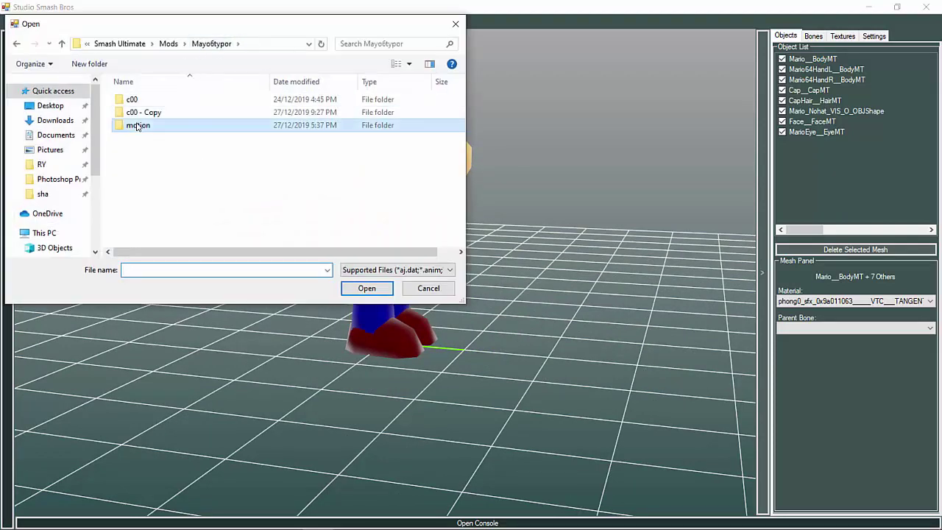
double_click(136, 126)
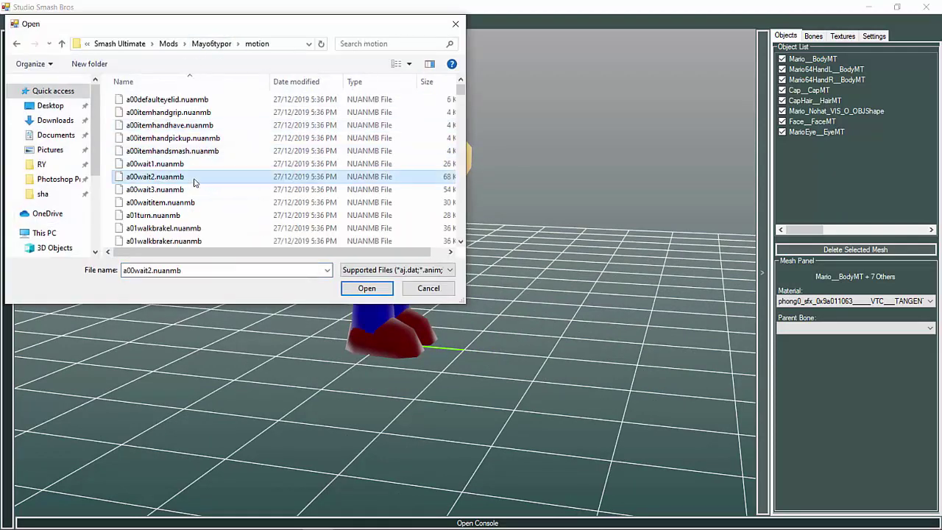
type("j01appealsr")
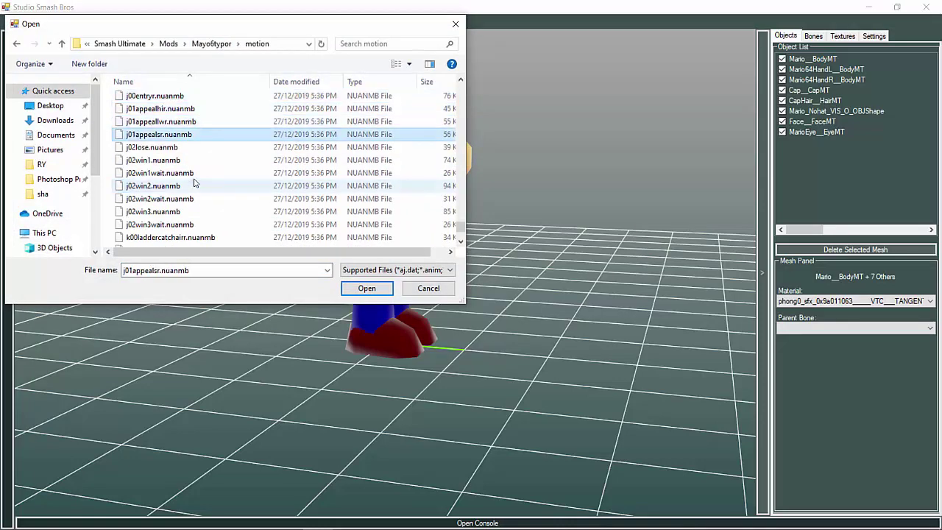
key("Return")
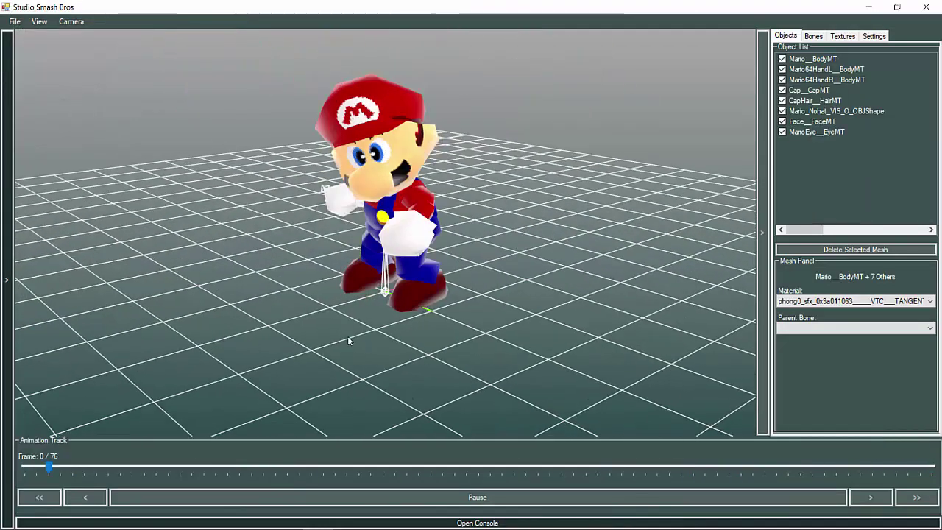
Step: Examine the model's body, cap and materials from several angles and distances while the taunt animation plays
left_click_drag(348, 338, 264, 312)
left_click_drag(195, 292, 328, 303)
left_click_drag(379, 318, 433, 217)
scroll(494, 274, "down", 5)
left_click_drag(613, 147, 472, 175)
scroll(410, 201, "up", 5)
Step: Start importing another animation file onto the model
left_click(15, 21)
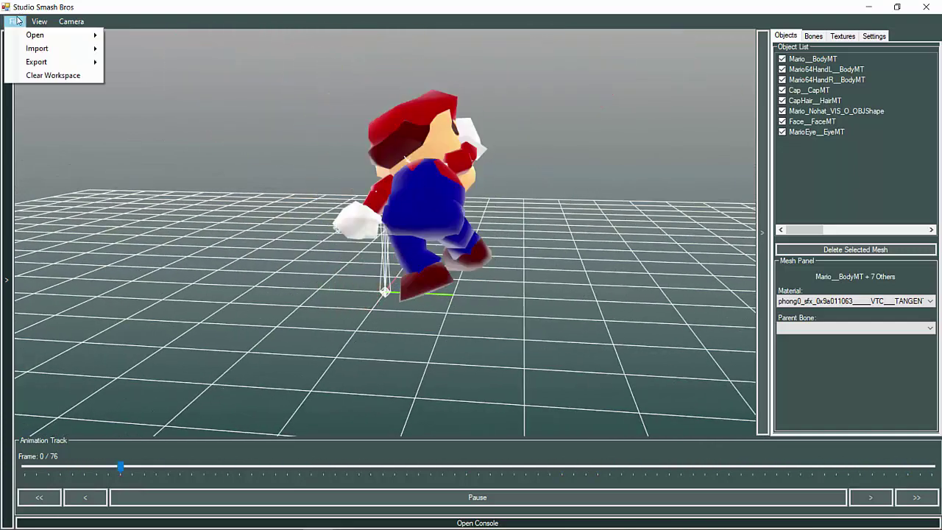
mouse_move(52, 48)
left_click(147, 62)
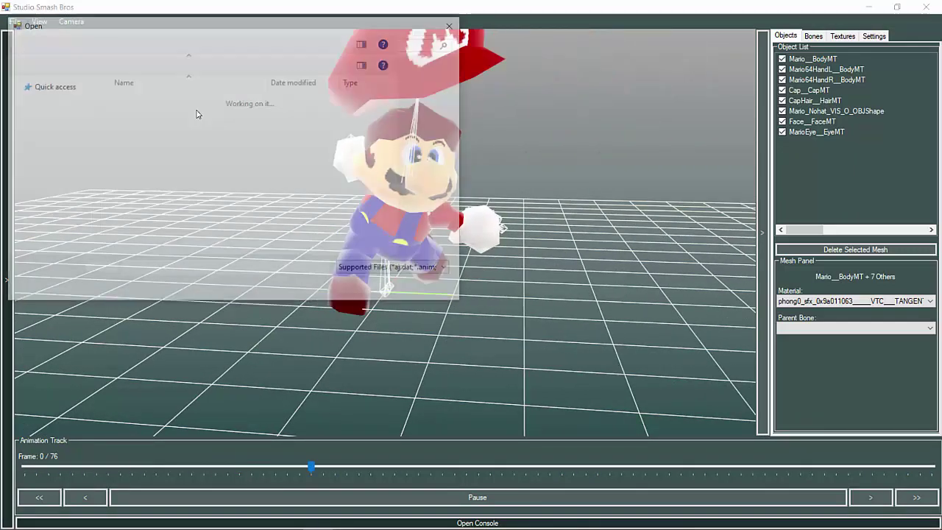
left_click(197, 126)
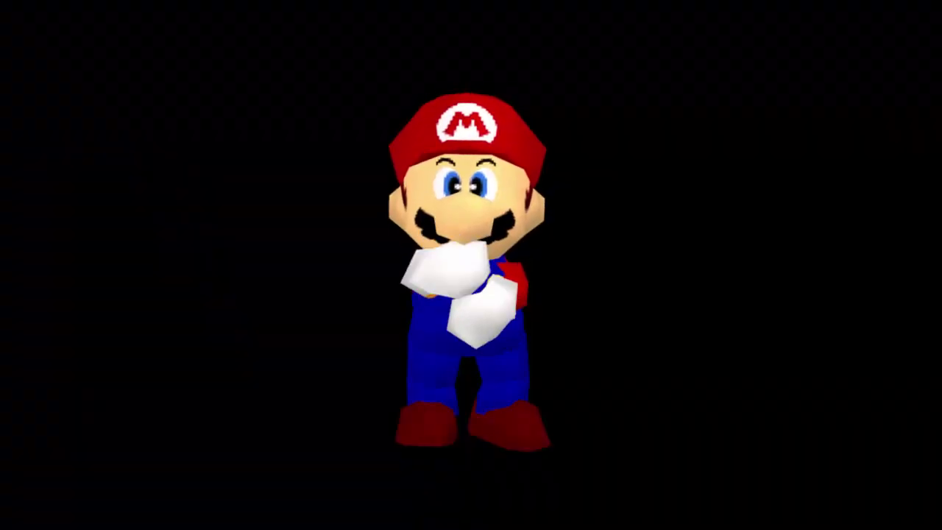